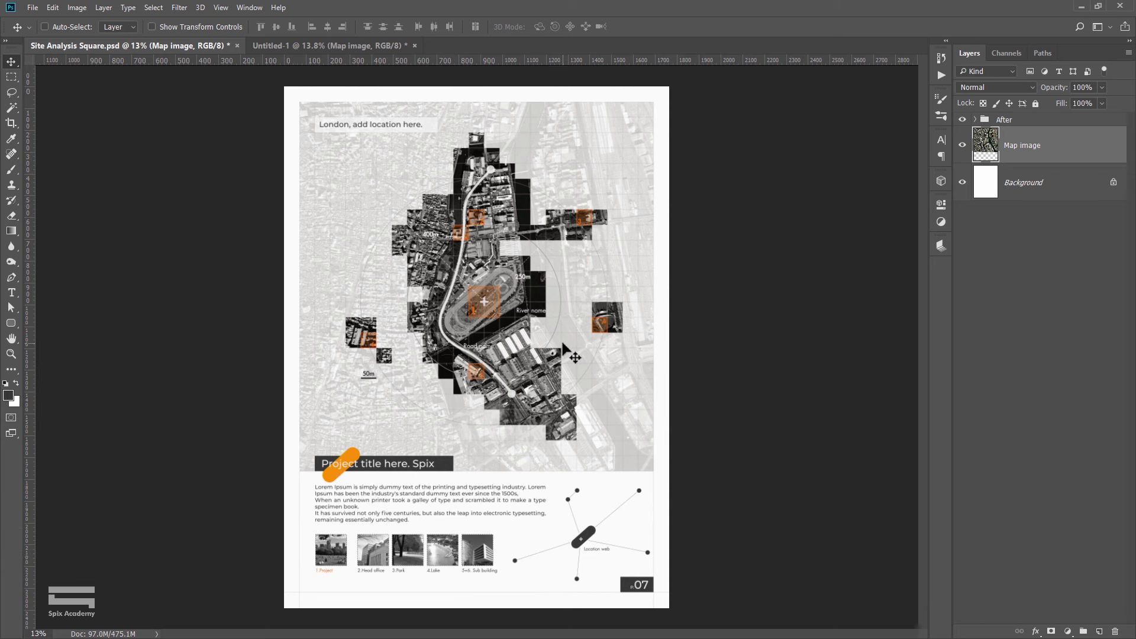
# Toggle the Map image layer off and on, compare with Site Analysis Square.psd, then return to Untitled-1.
pyautogui.hotkey('ctrl', 'Tab')
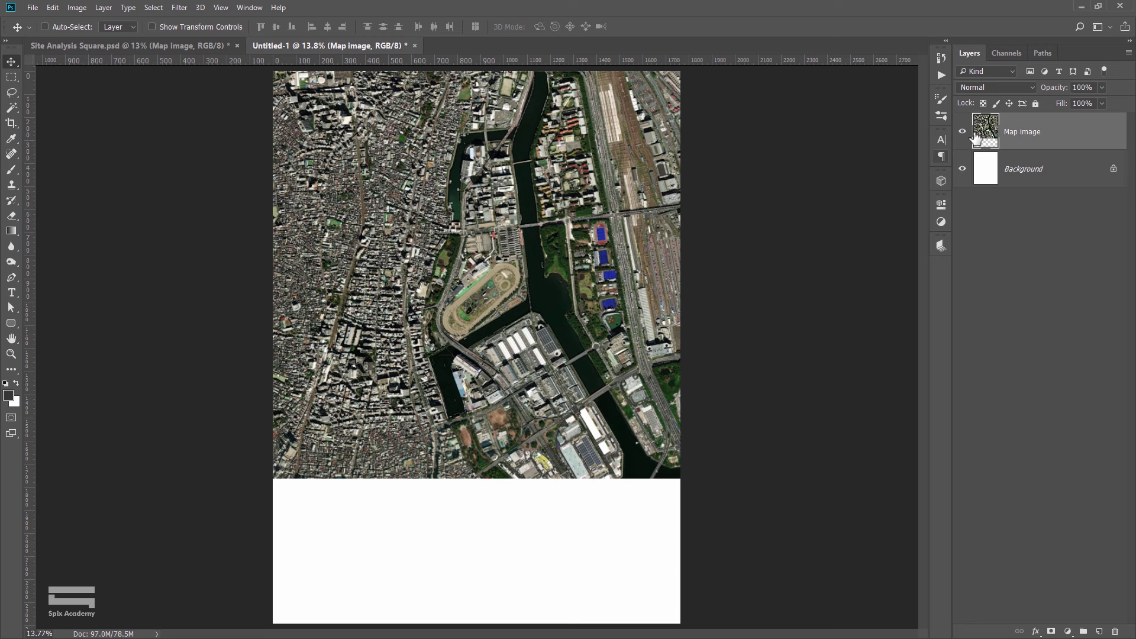
pyautogui.click(963, 131)
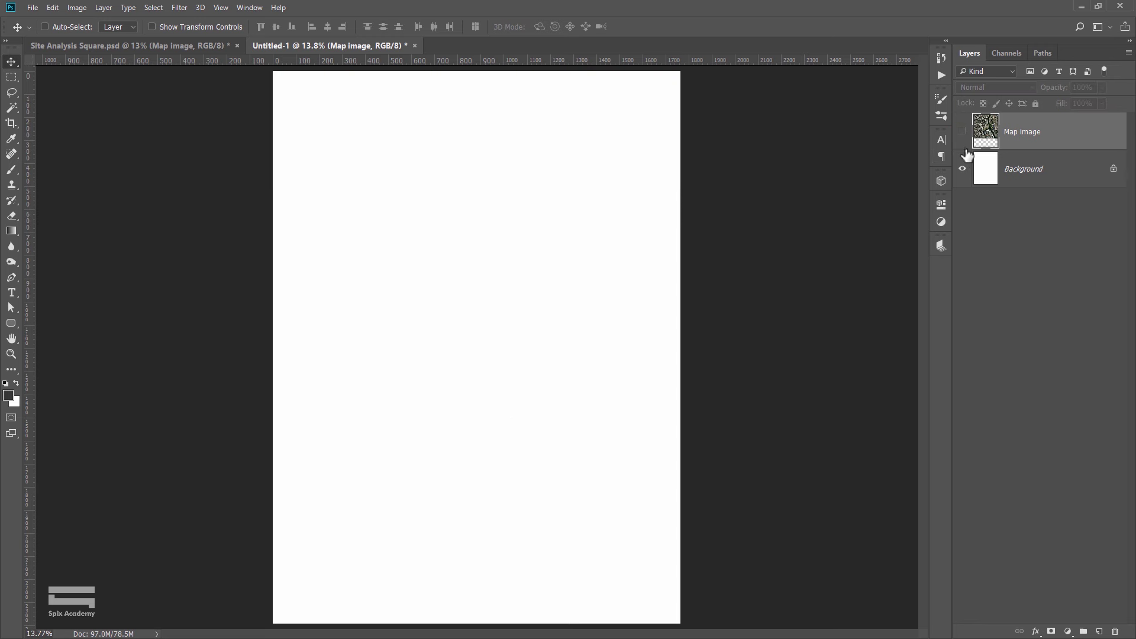
pyautogui.click(962, 131)
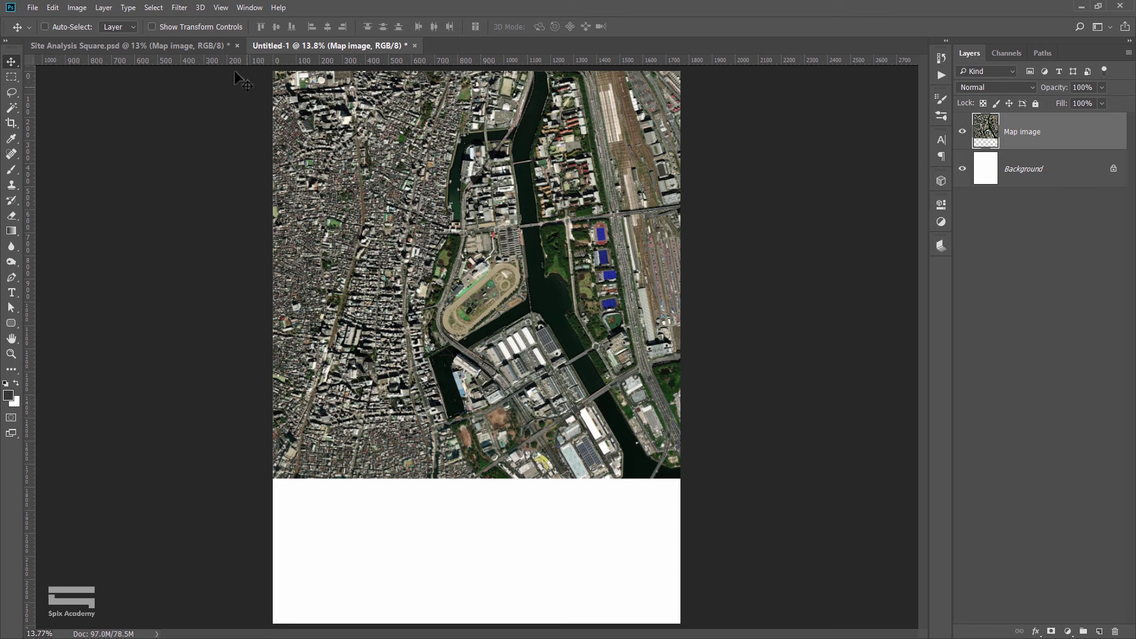
pyautogui.click(200, 45)
pyautogui.scroll(3, 461, 407)
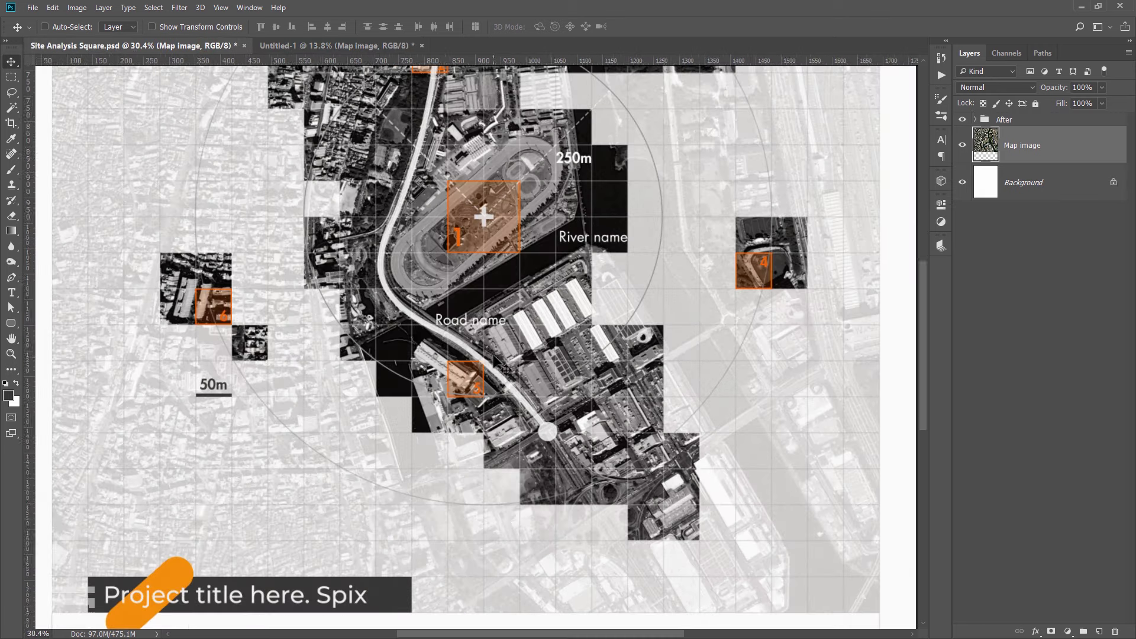
pyautogui.scroll(2, 500, 361)
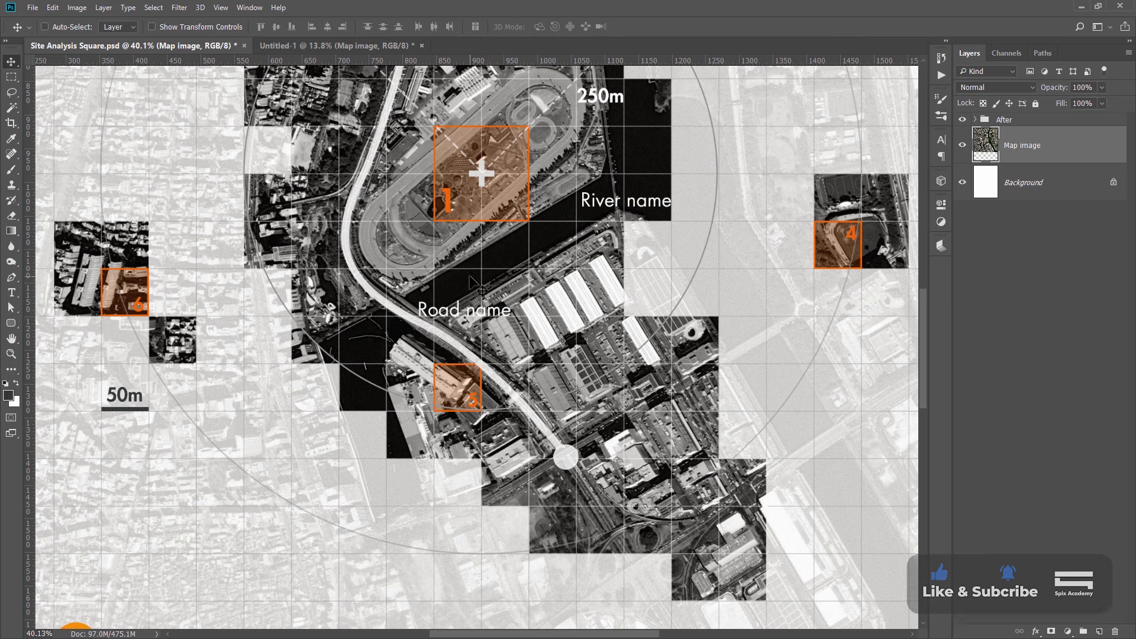
pyautogui.click(356, 48)
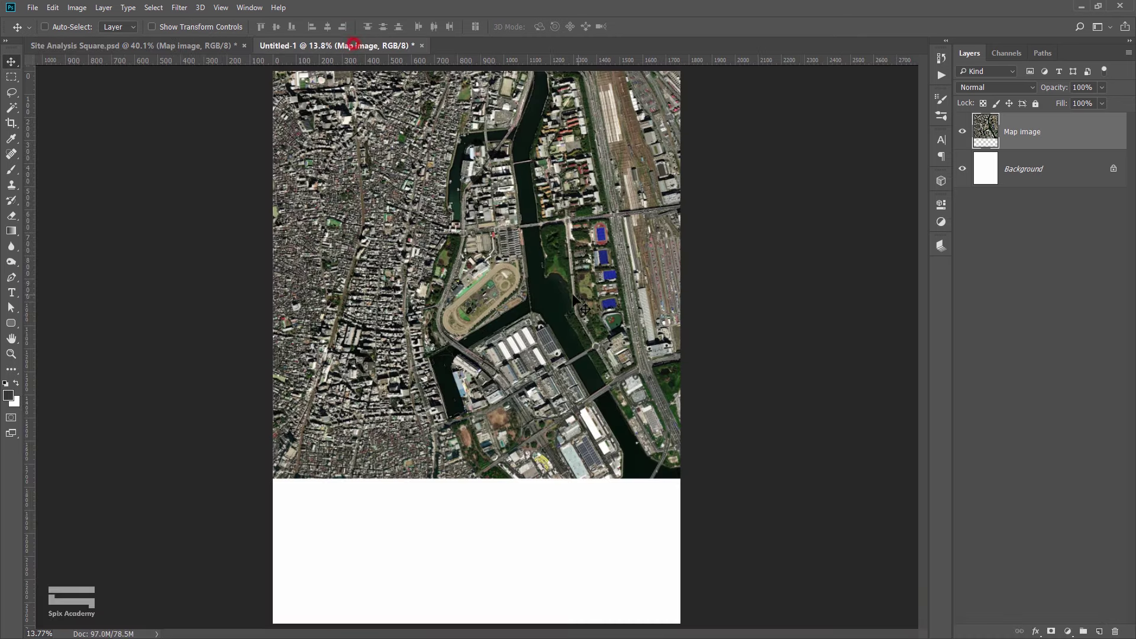
# Create a new square document with equal width and height.
pyautogui.click(34, 6)
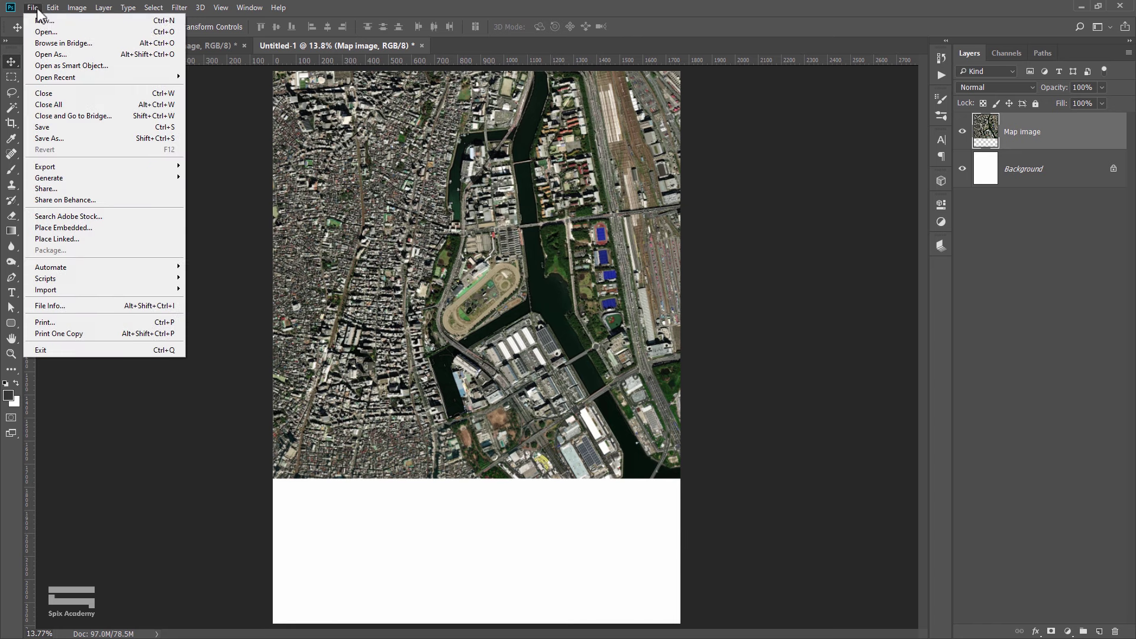
pyautogui.click(518, 188)
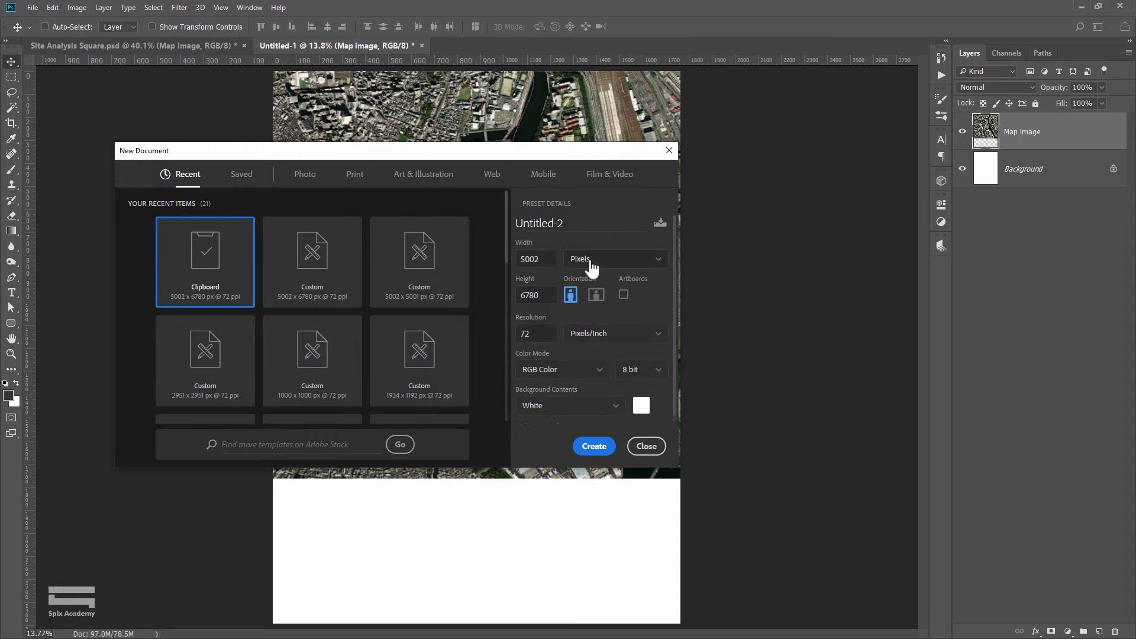
pyautogui.click(546, 258)
pyautogui.write('1')
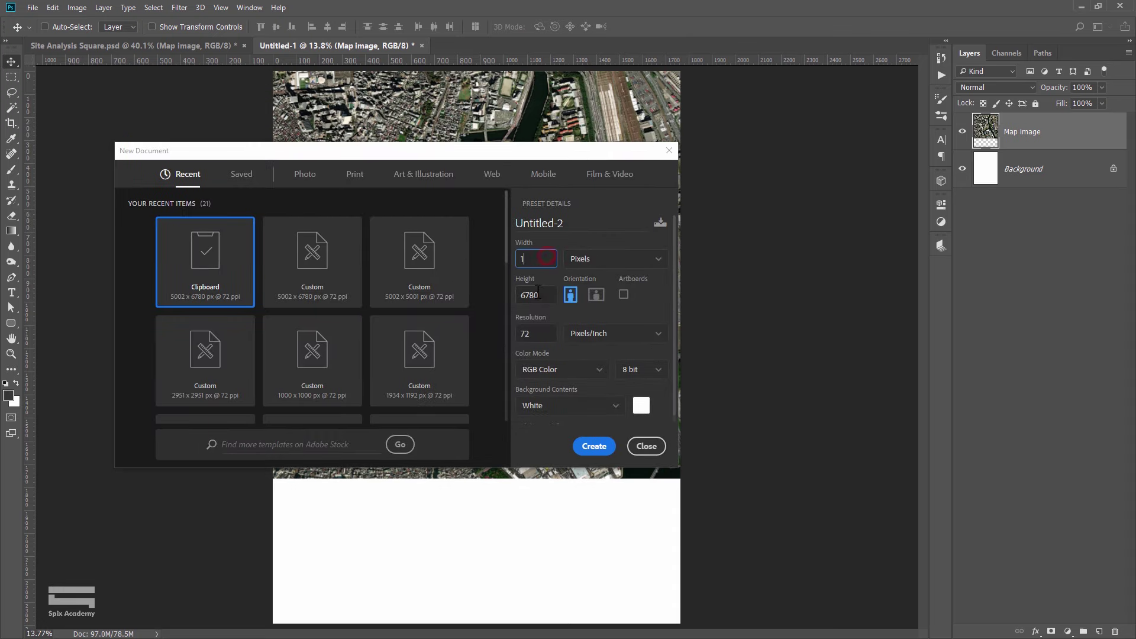
pyautogui.write('000')
pyautogui.click(594, 447)
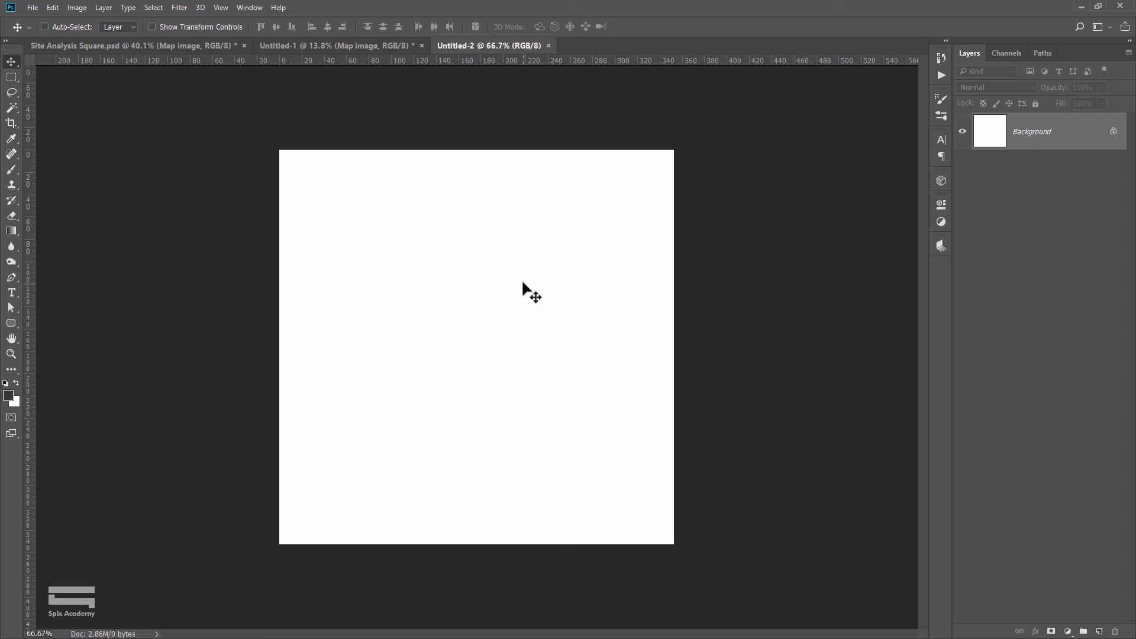
# Select all, add a new layer and give it a 6 px black Inside stroke.
pyautogui.hotkey('ctrl', 'a')
pyautogui.click(1100, 632)
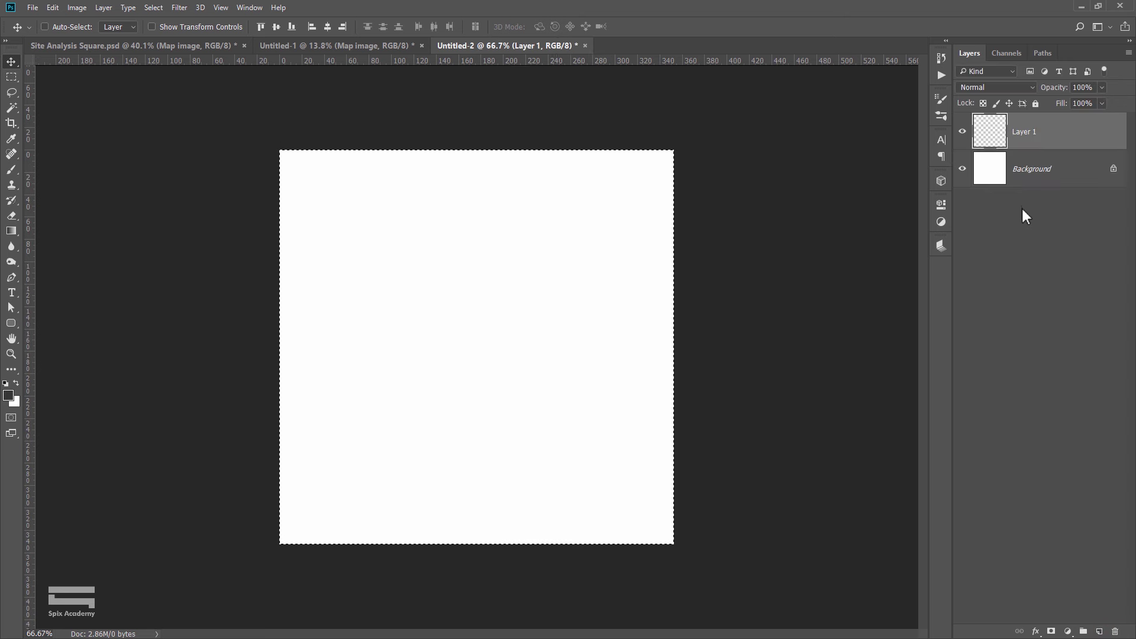
pyautogui.click(53, 8)
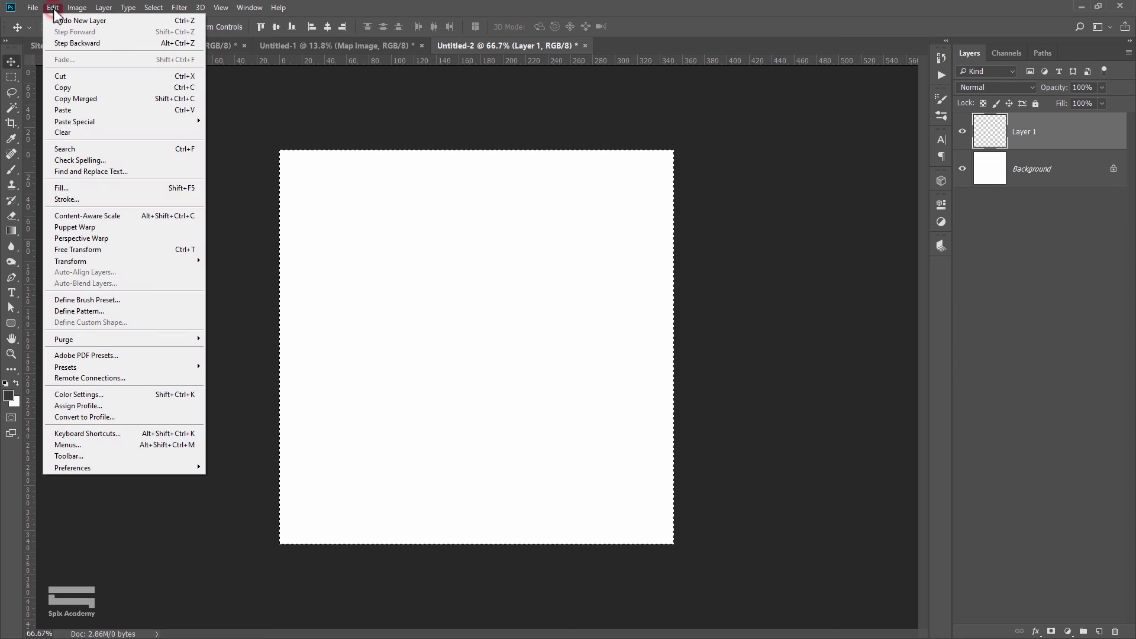
pyautogui.click(80, 200)
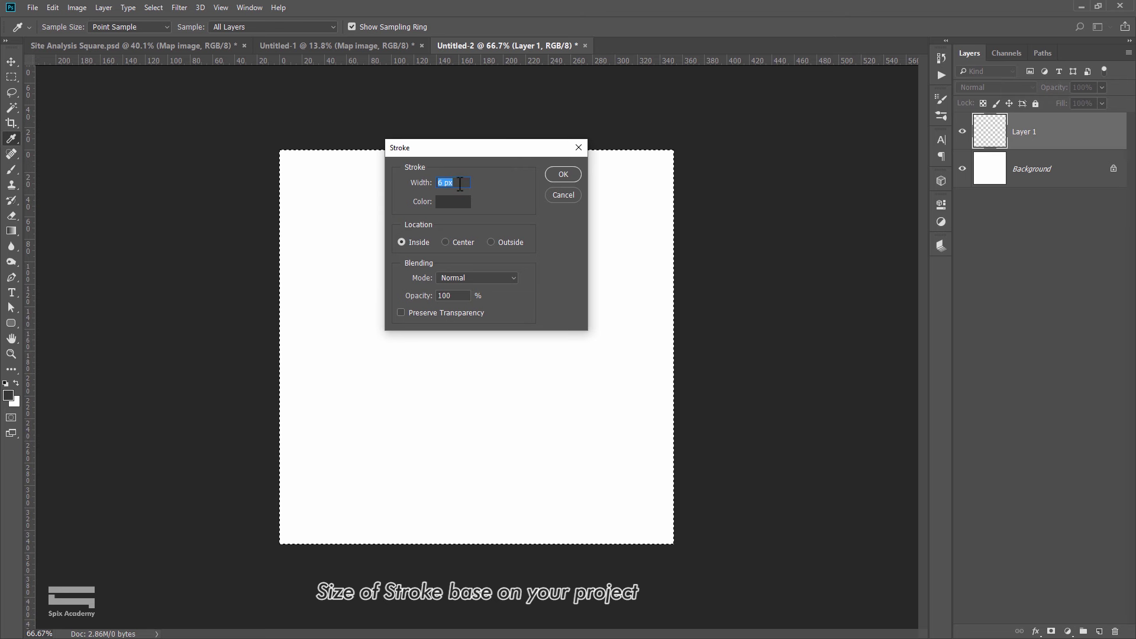
pyautogui.click(459, 202)
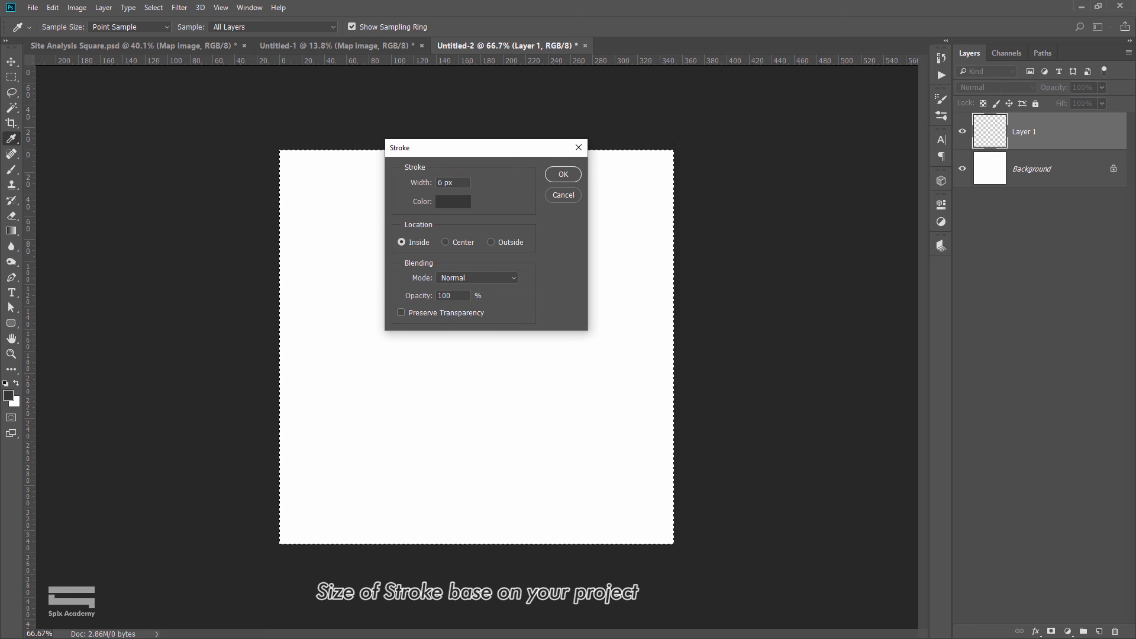
pyautogui.moveTo(310, 219); pyautogui.dragTo(327, 215)
pyautogui.moveTo(124, 385); pyautogui.dragTo(89, 405)
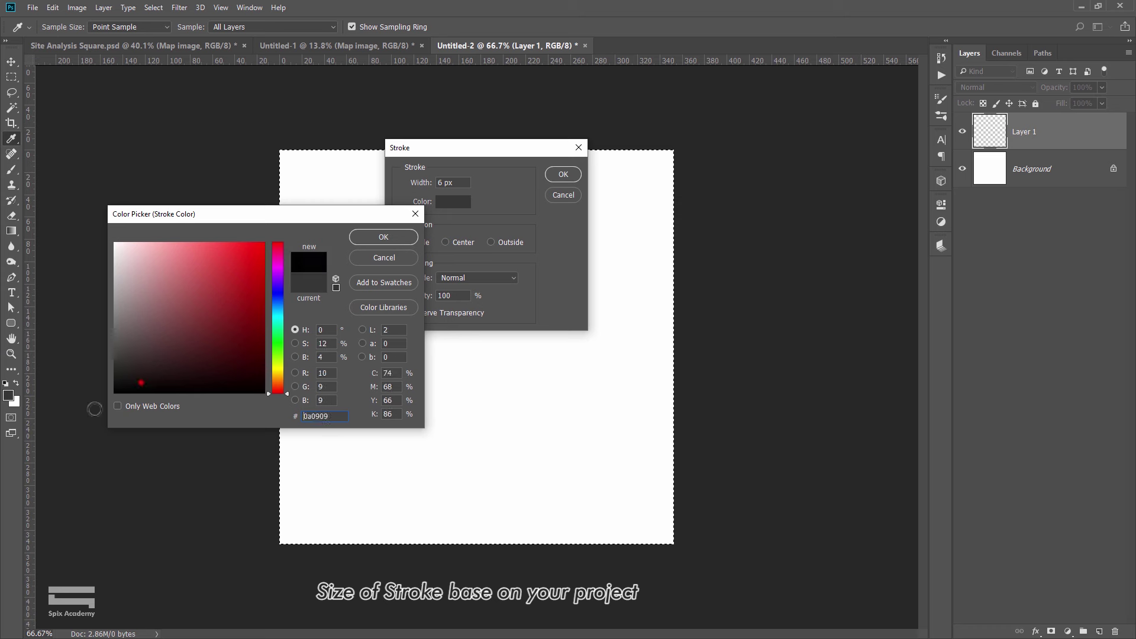
pyautogui.click(385, 237)
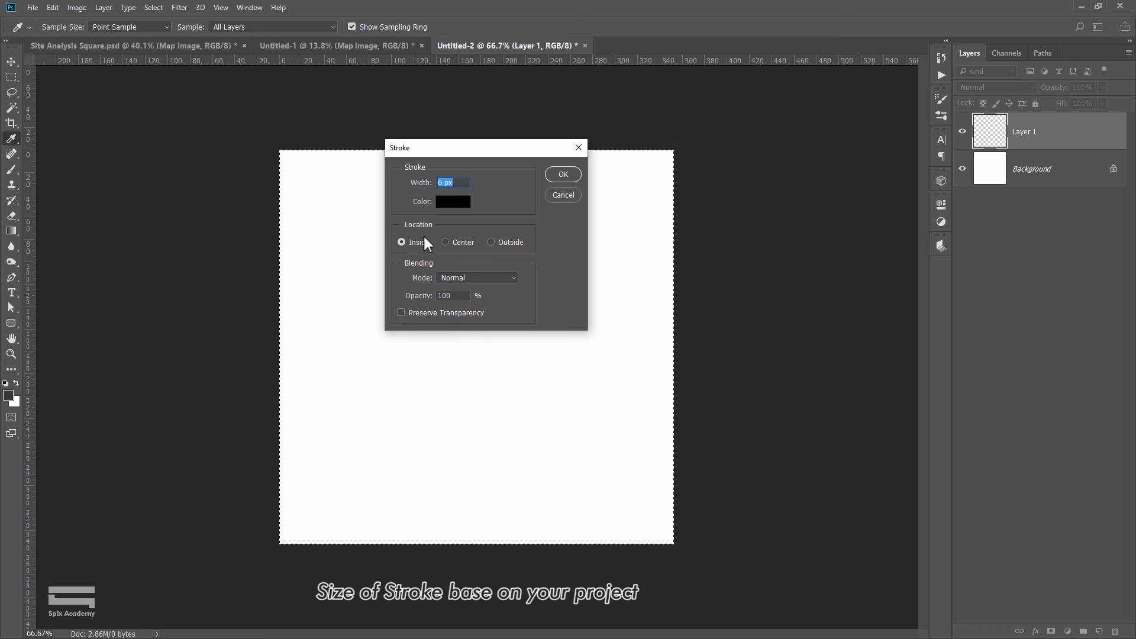
pyautogui.click(563, 174)
# Deselect, hide the Background and define the stroked square as Pattern 5.
pyautogui.press('v')
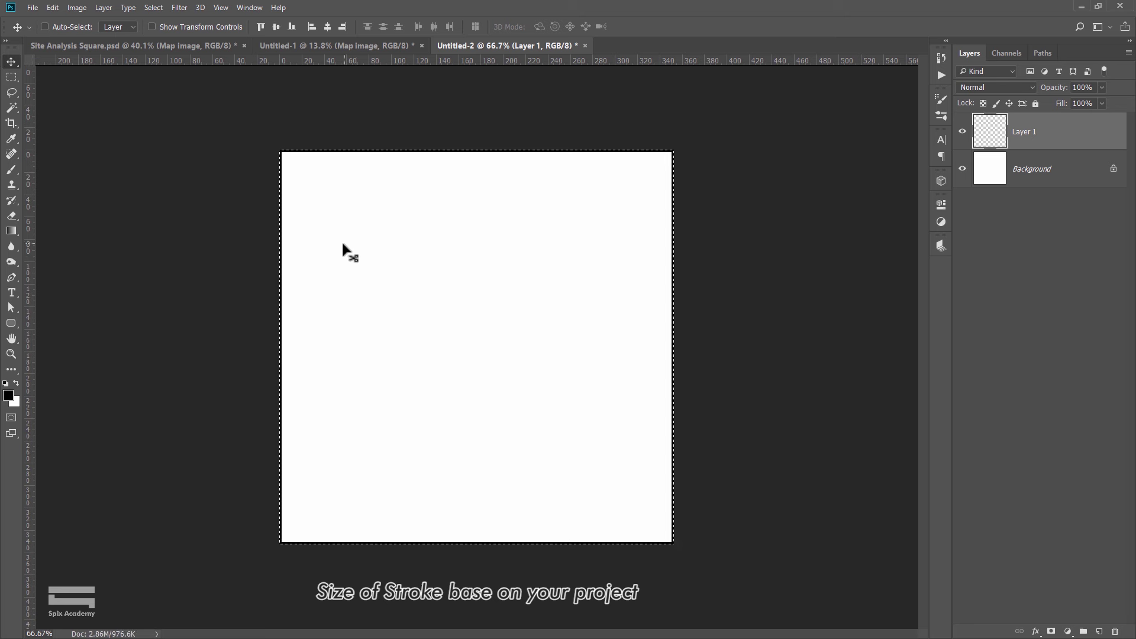
pyautogui.hotkey('ctrl', 'd')
pyautogui.scroll(1, 822, 190)
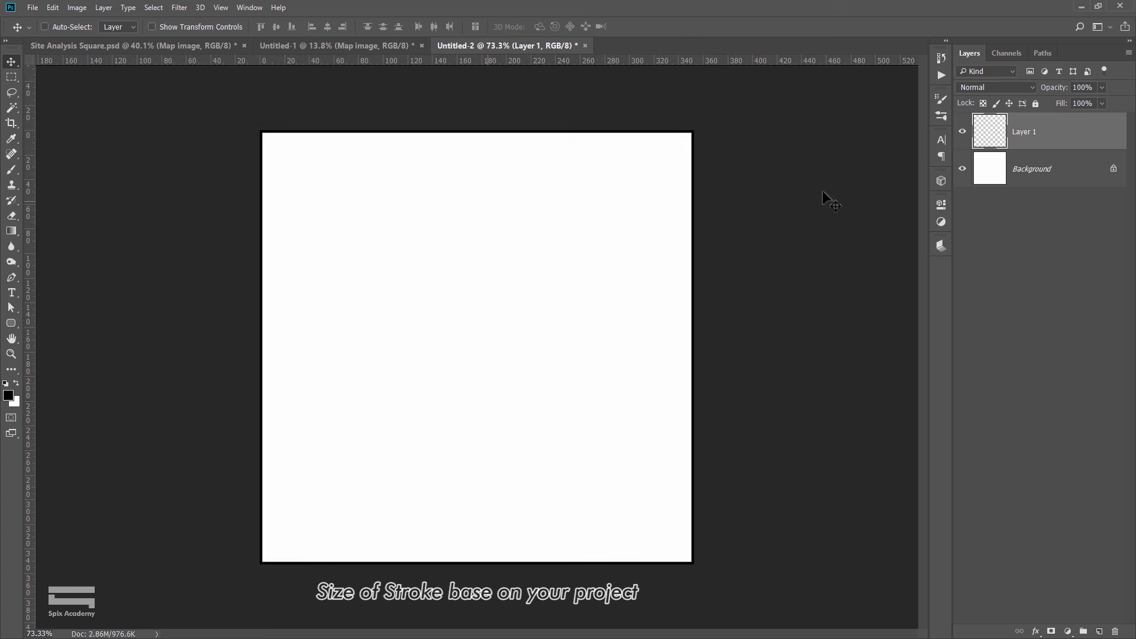
pyautogui.click(963, 170)
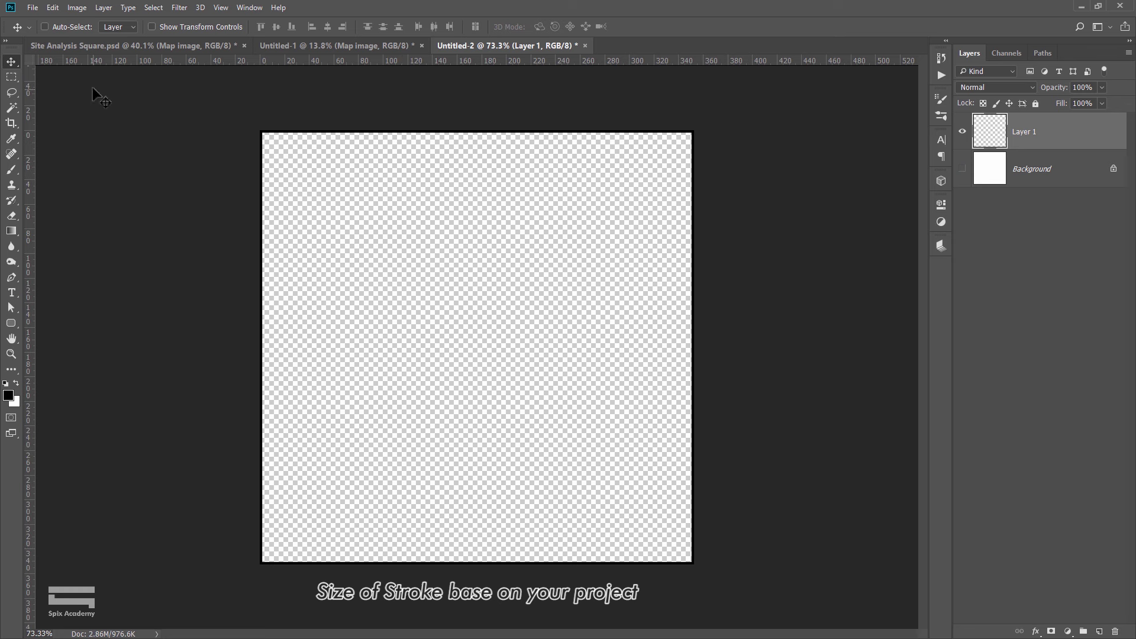
pyautogui.click(57, 8)
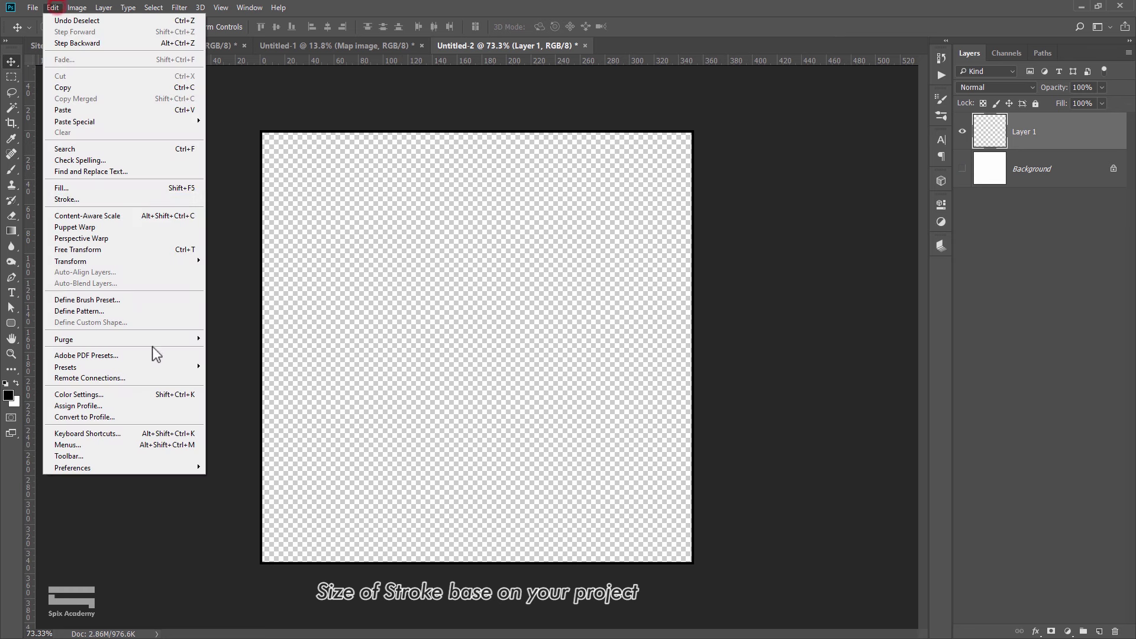
pyautogui.click(133, 309)
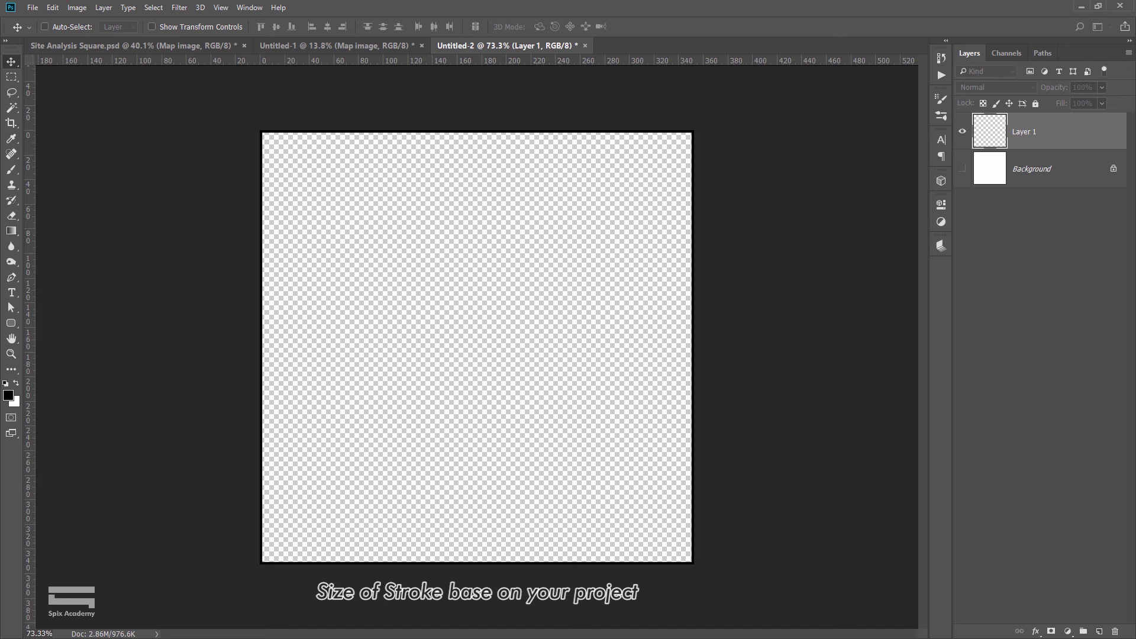
pyautogui.click(281, 227)
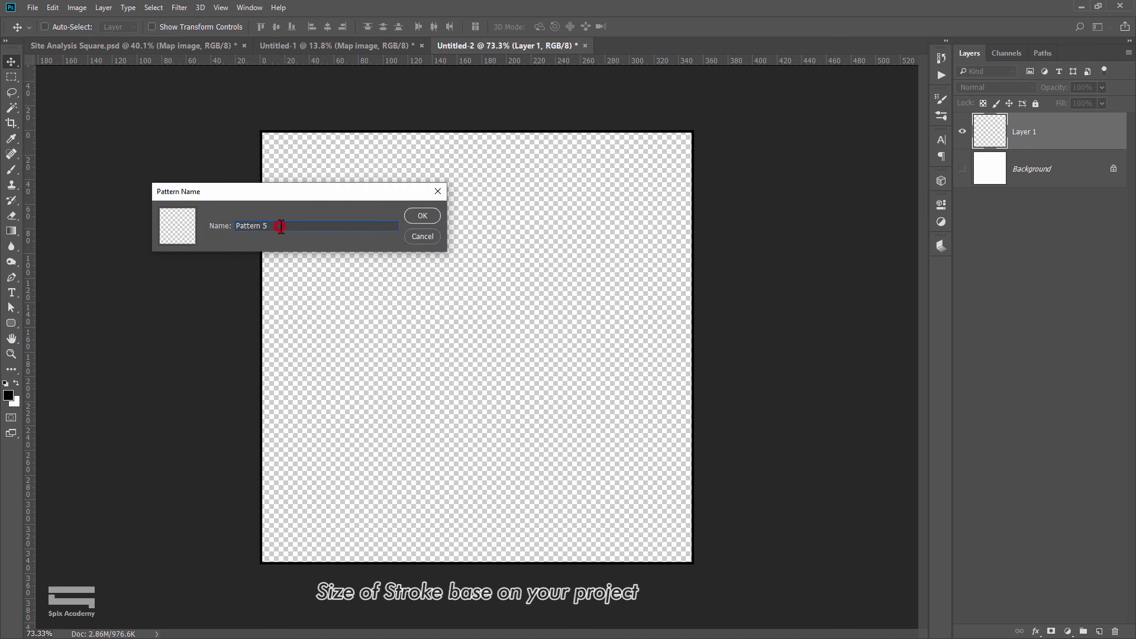
pyautogui.click(418, 217)
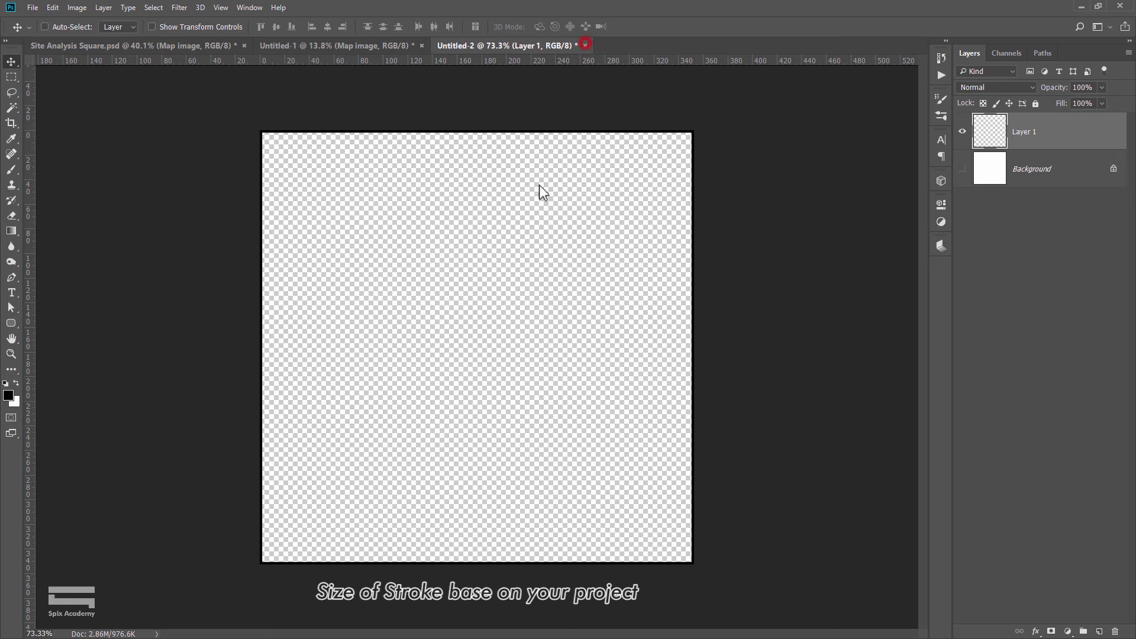
# Close the square document Untitled-2 without saving.
pyautogui.hotkey('ctrl', 'w')
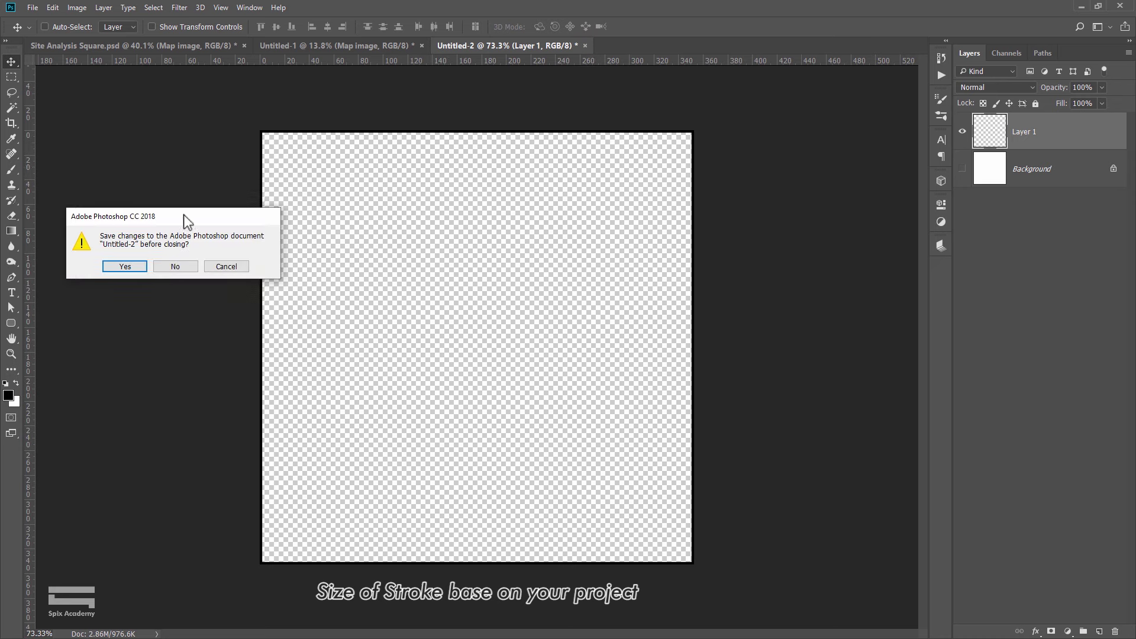
pyautogui.click(170, 266)
pyautogui.click(142, 51)
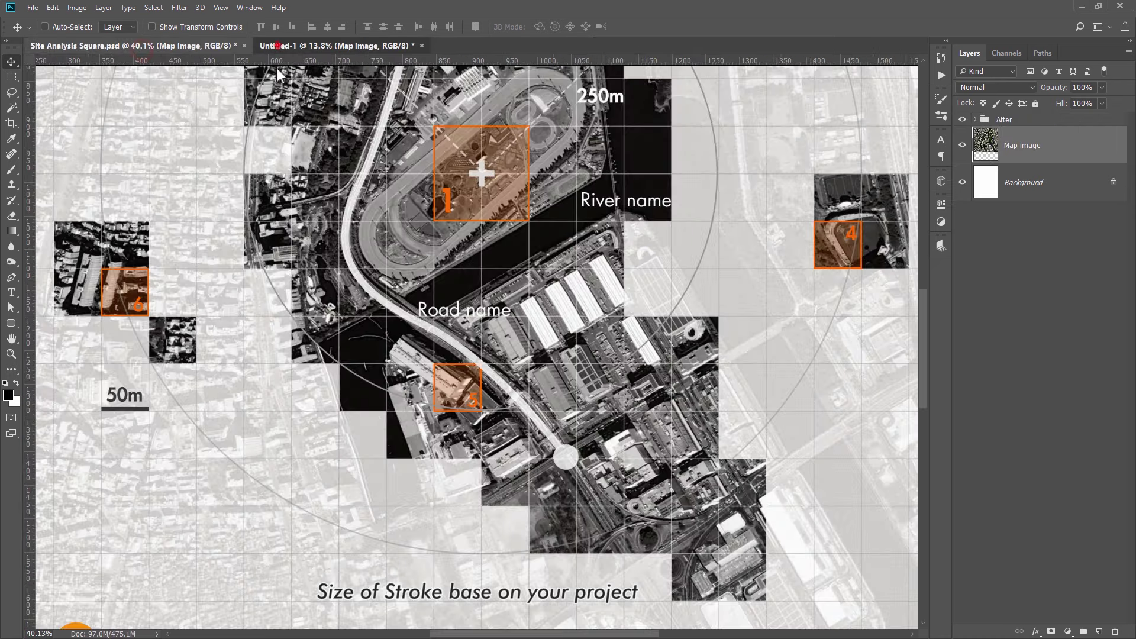
# On Untitled-1, add a Pattern Fill layer with the square pattern and change its scale from 50 to 20%.
pyautogui.click(277, 46)
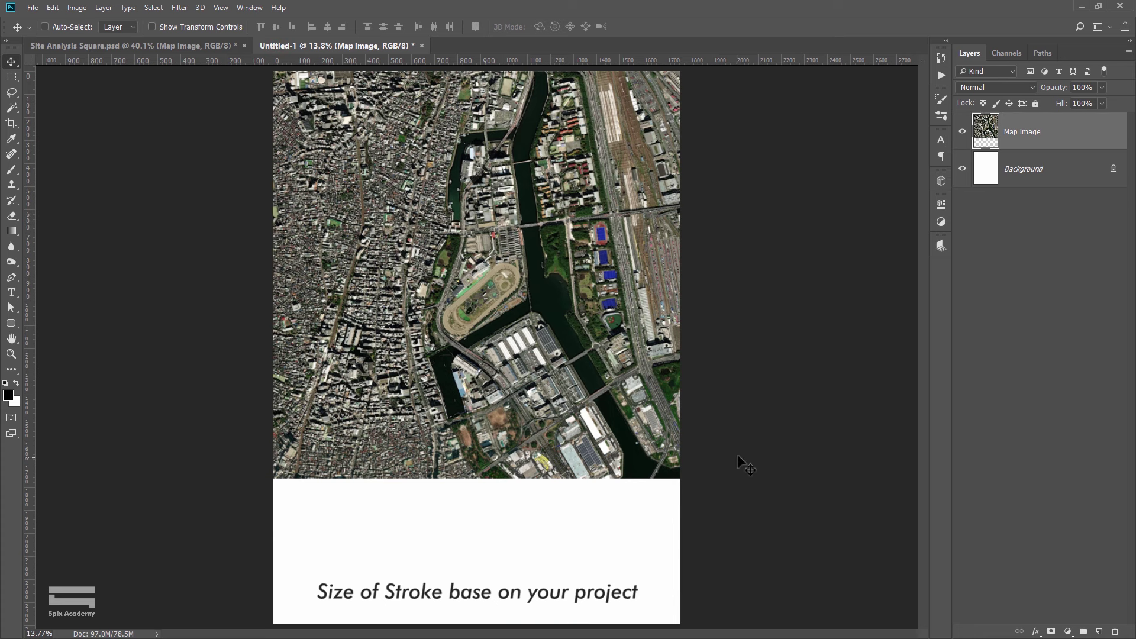
pyautogui.click(1068, 632)
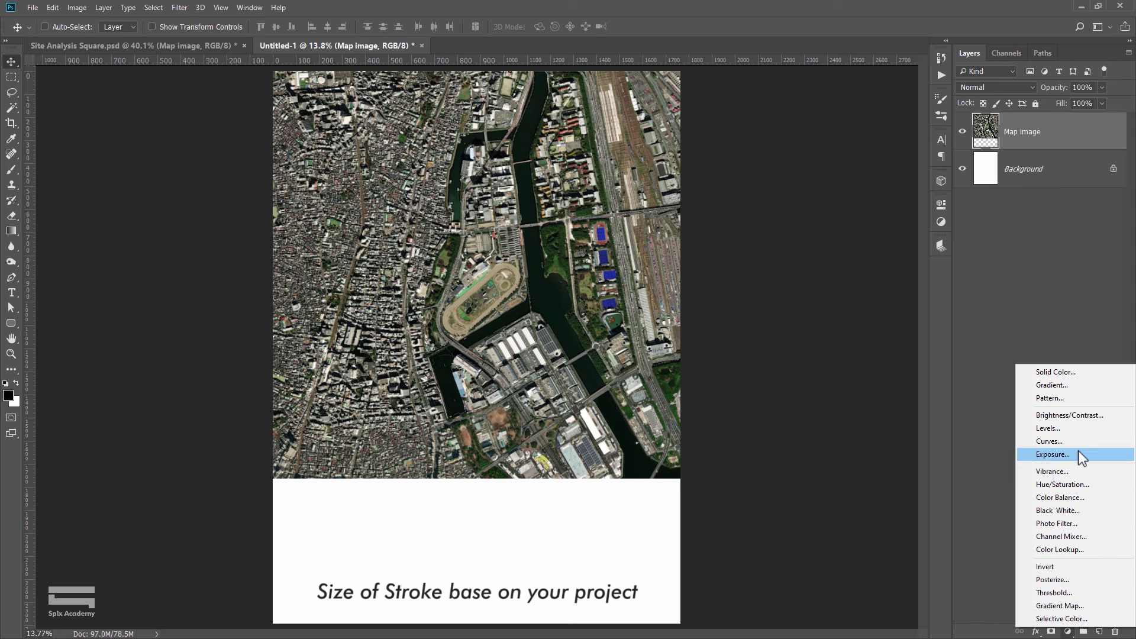
pyautogui.click(1058, 398)
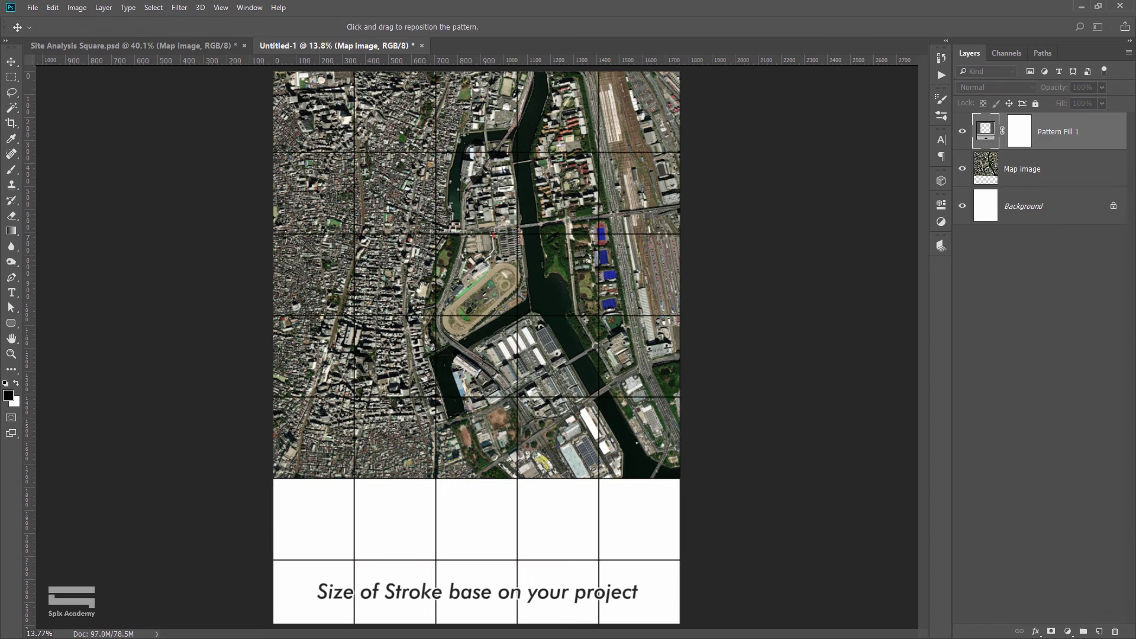
pyautogui.moveTo(200, 191); pyautogui.dragTo(155, 140)
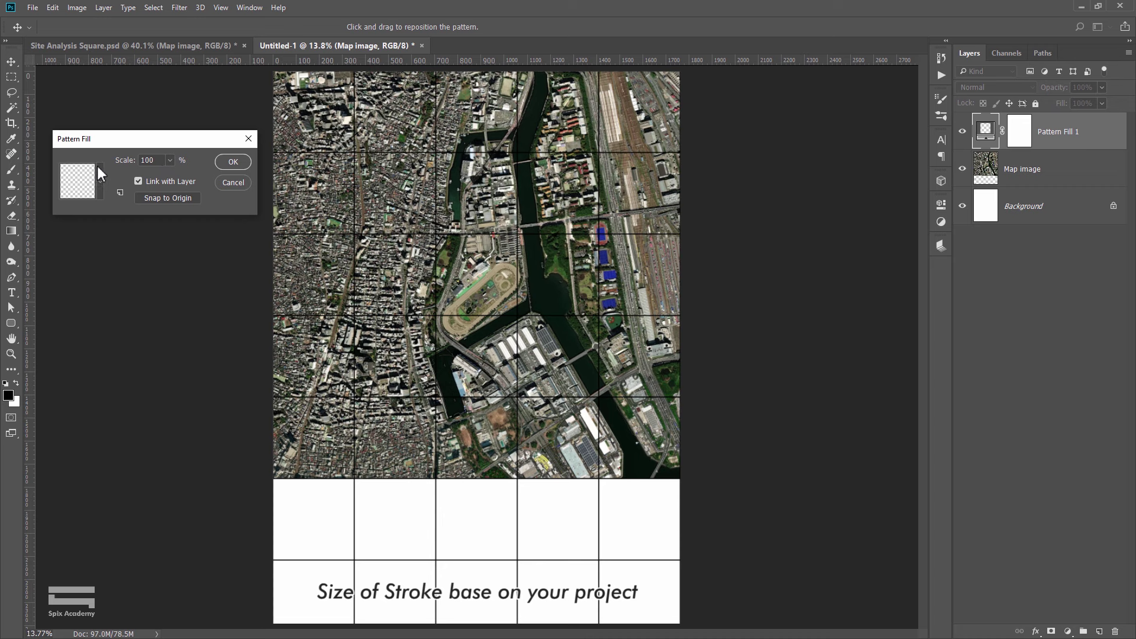
pyautogui.click(100, 181)
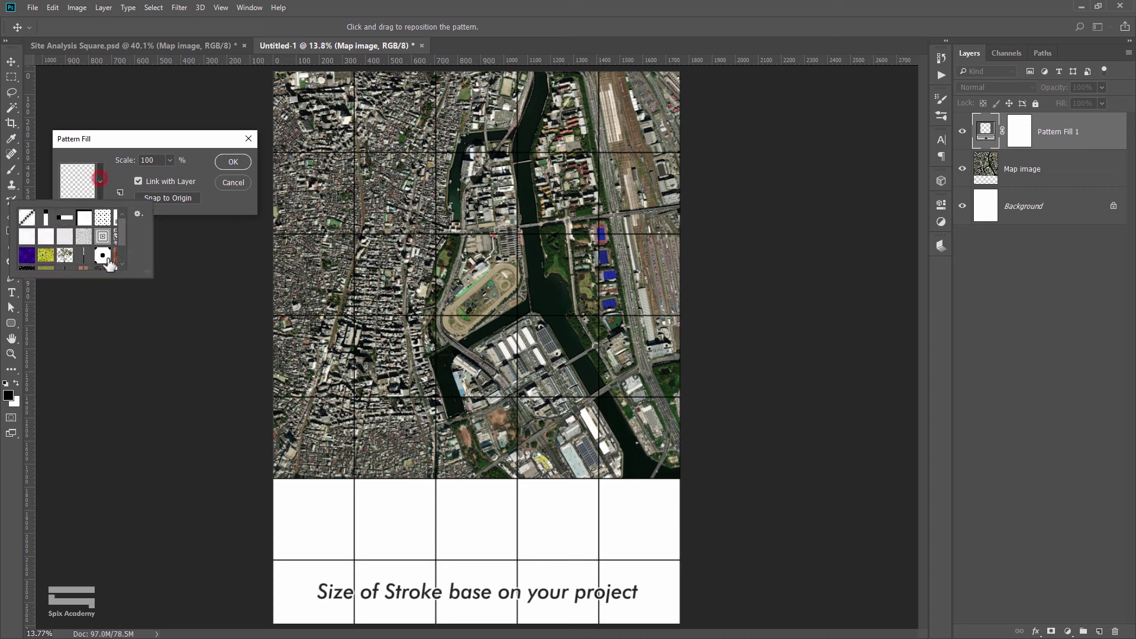
pyautogui.click(184, 144)
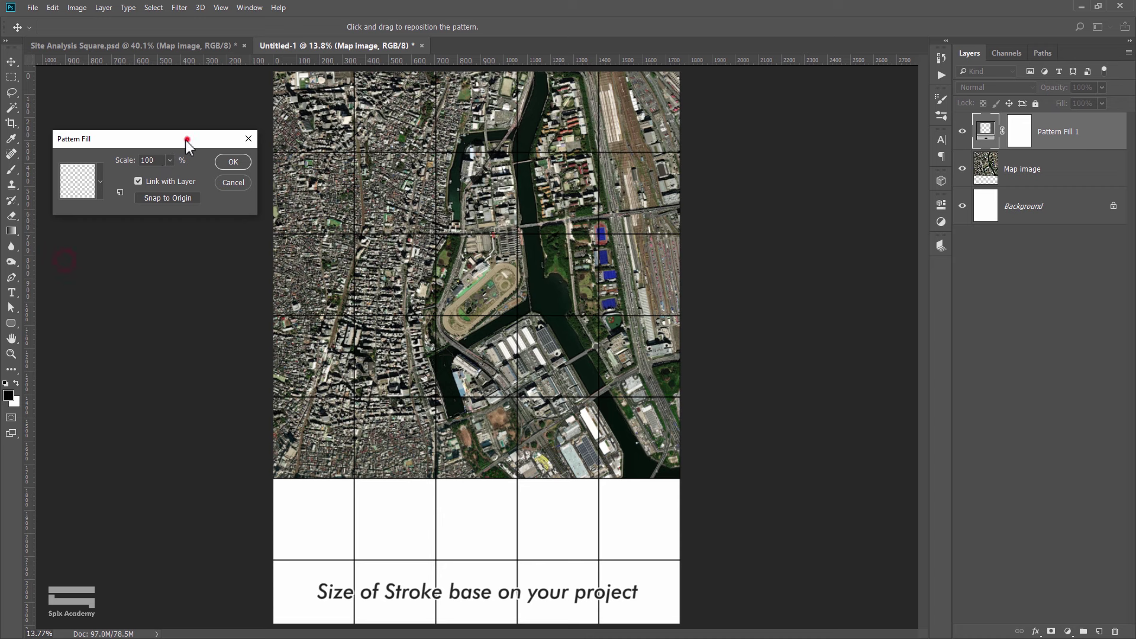
pyautogui.write('50')
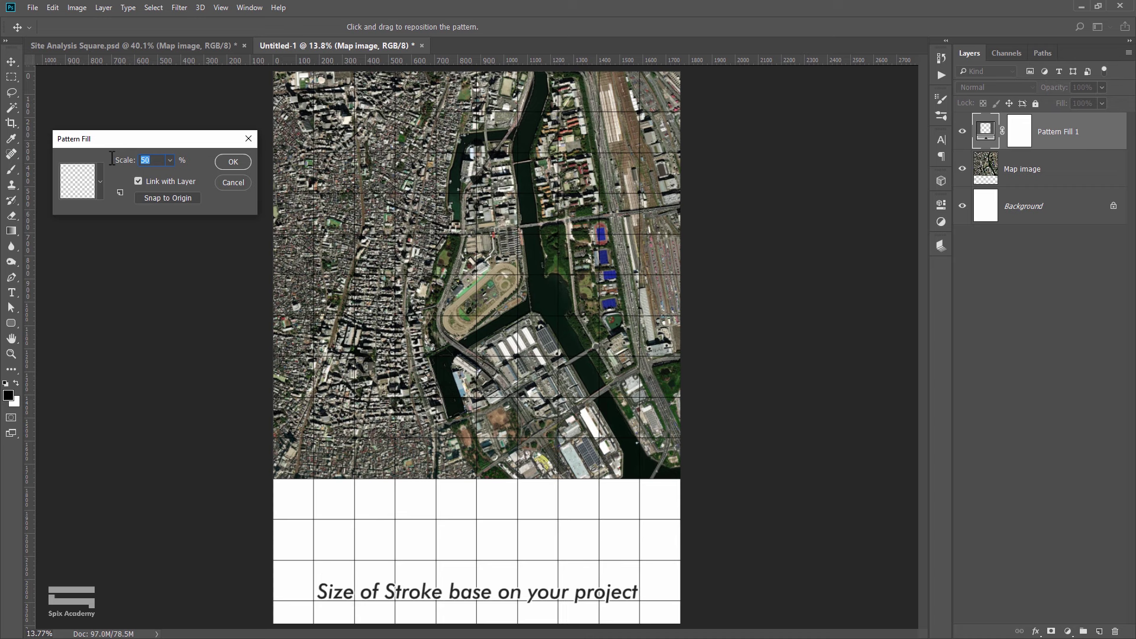
pyautogui.write('20')
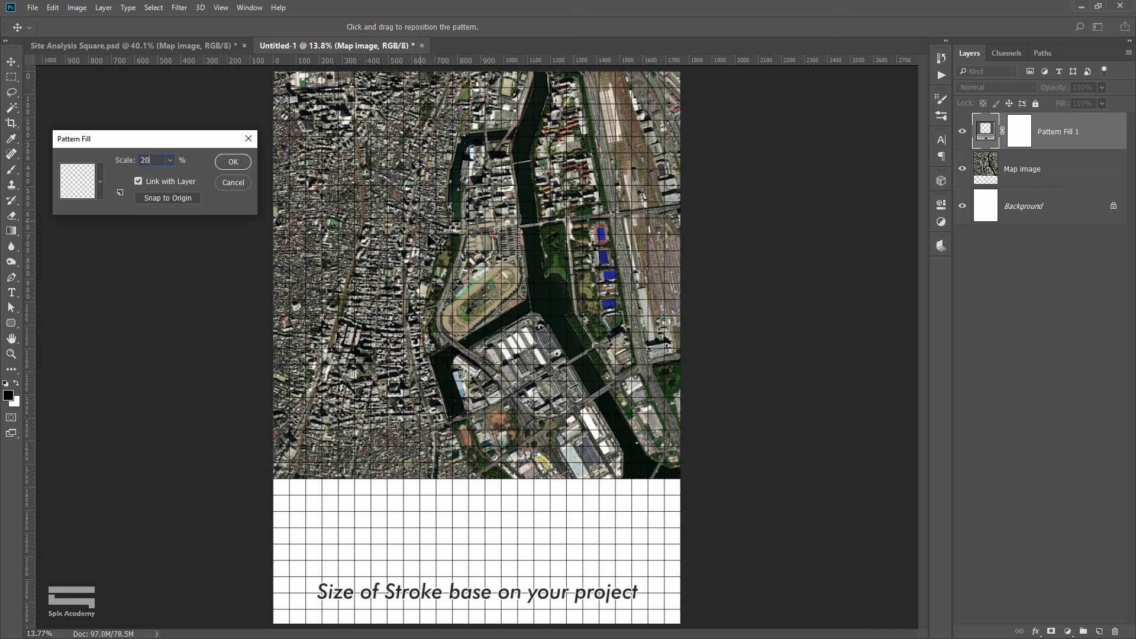
# Confirm the 20% Pattern Fill, then zoom in and out to inspect the grid over the map.
pyautogui.click(233, 161)
pyautogui.scroll(2, 507, 284)
pyautogui.scroll(3, 508, 283)
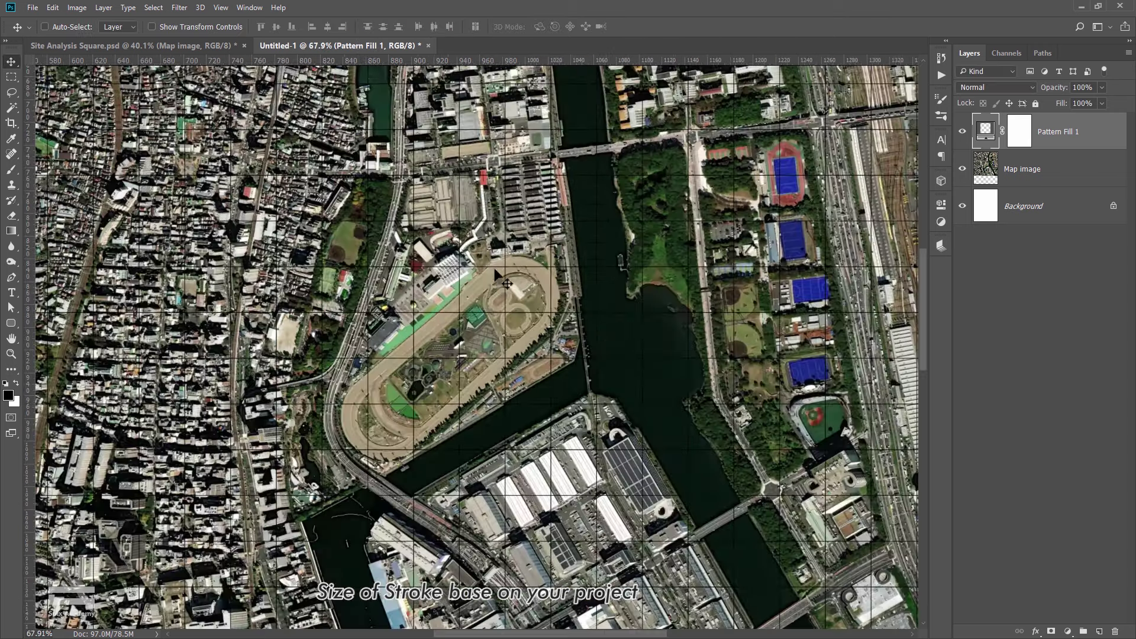
pyautogui.scroll(2, 495, 270)
pyautogui.scroll(-3, 493, 270)
pyautogui.scroll(3, 493, 271)
pyautogui.scroll(2, 491, 260)
pyautogui.scroll(3, 489, 245)
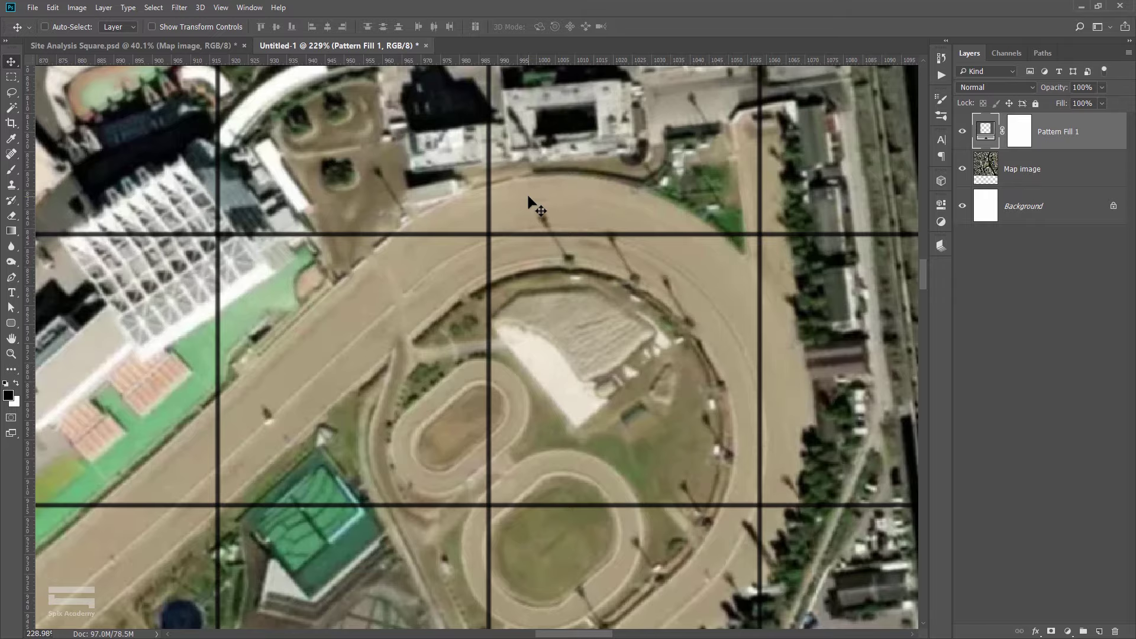
pyautogui.scroll(-3, 525, 267)
pyautogui.scroll(-3, 515, 314)
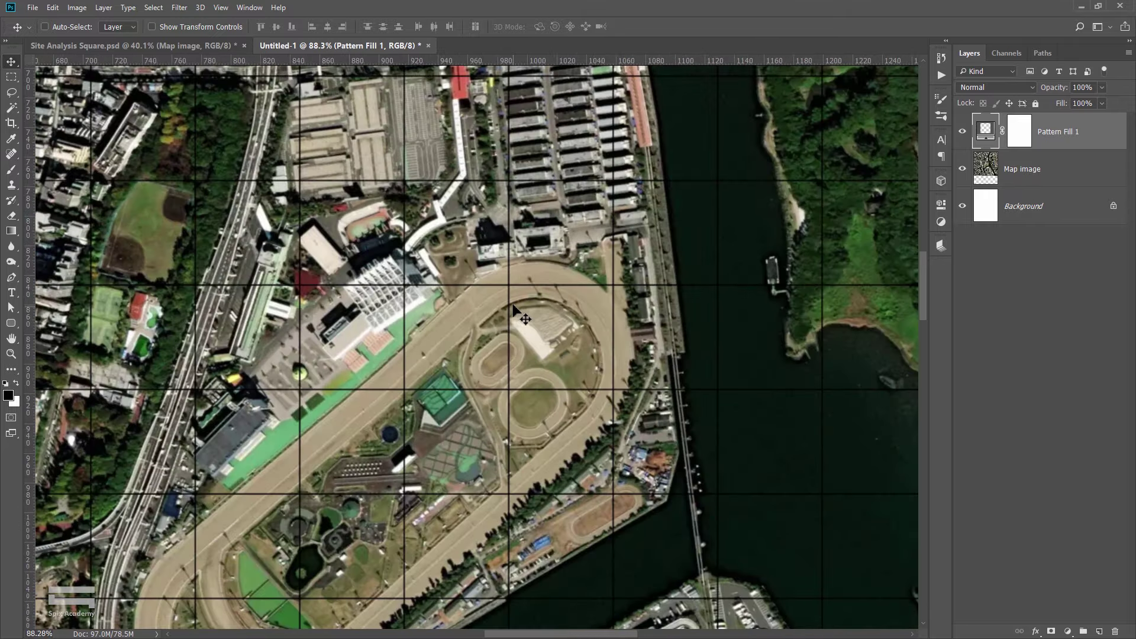
pyautogui.scroll(-1, 513, 306)
pyautogui.scroll(-1, 506, 314)
pyautogui.scroll(-1, 491, 326)
pyautogui.scroll(-1, 474, 334)
pyautogui.scroll(1, 478, 346)
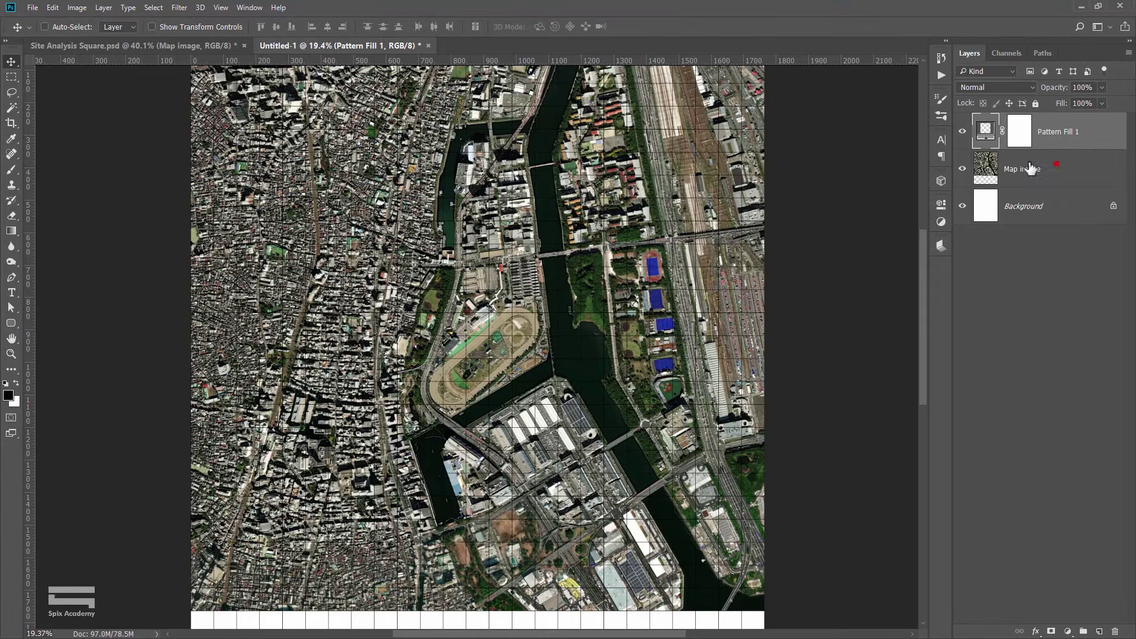
# Above Map image, add a Solid Color fill of ffffff and set its opacity to 80%.
pyautogui.click(1058, 170)
pyautogui.click(1070, 631)
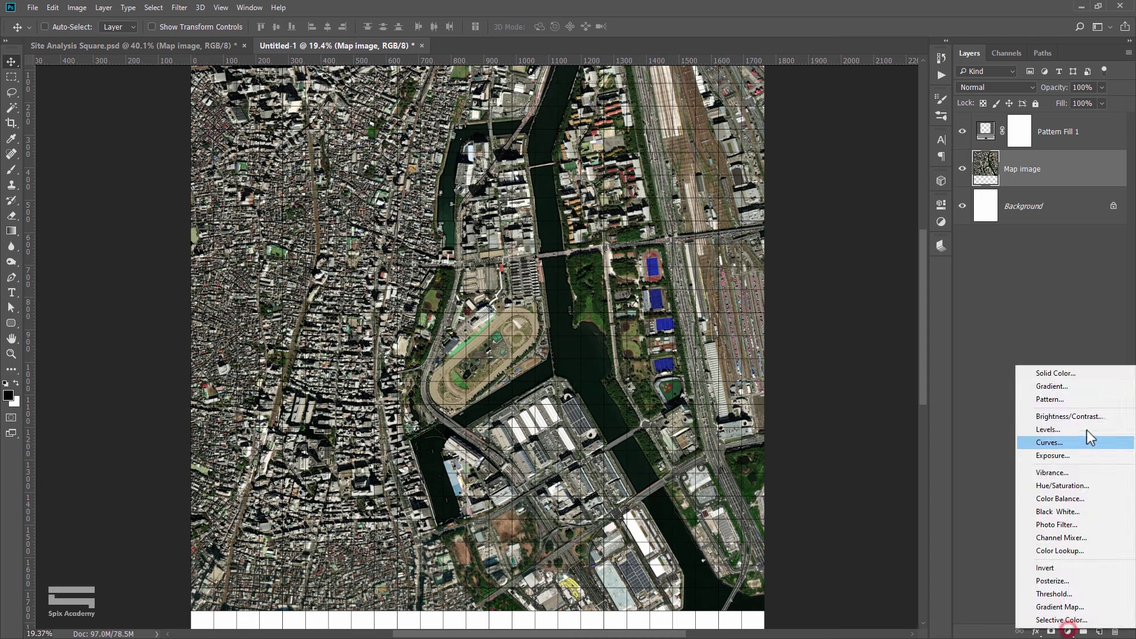
pyautogui.click(1073, 373)
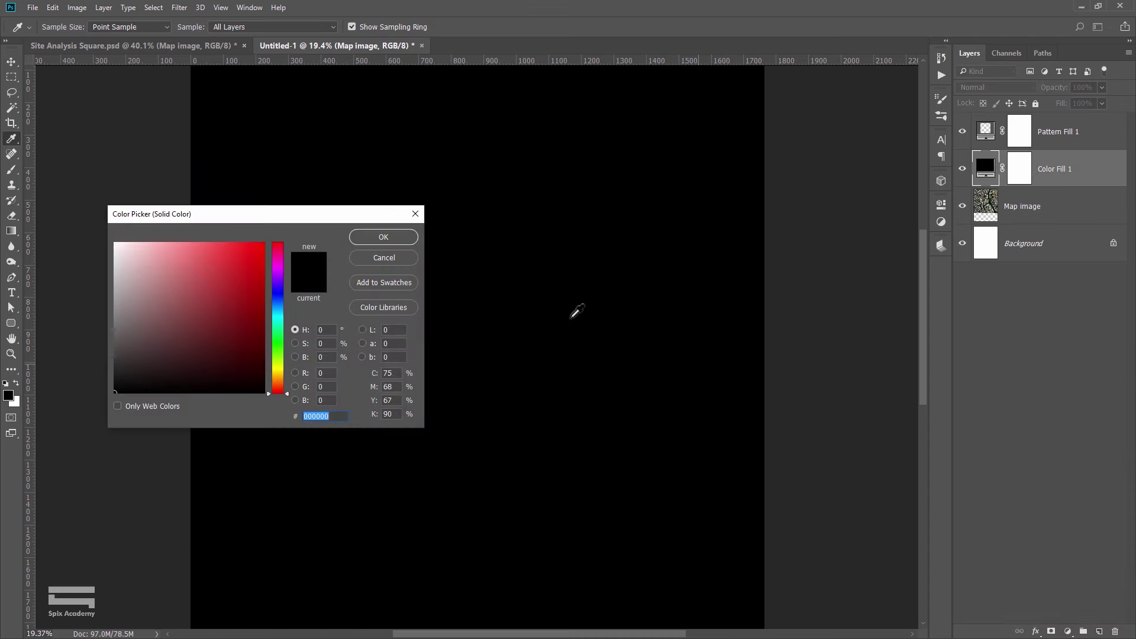
pyautogui.write('ffffff')
pyautogui.click(384, 237)
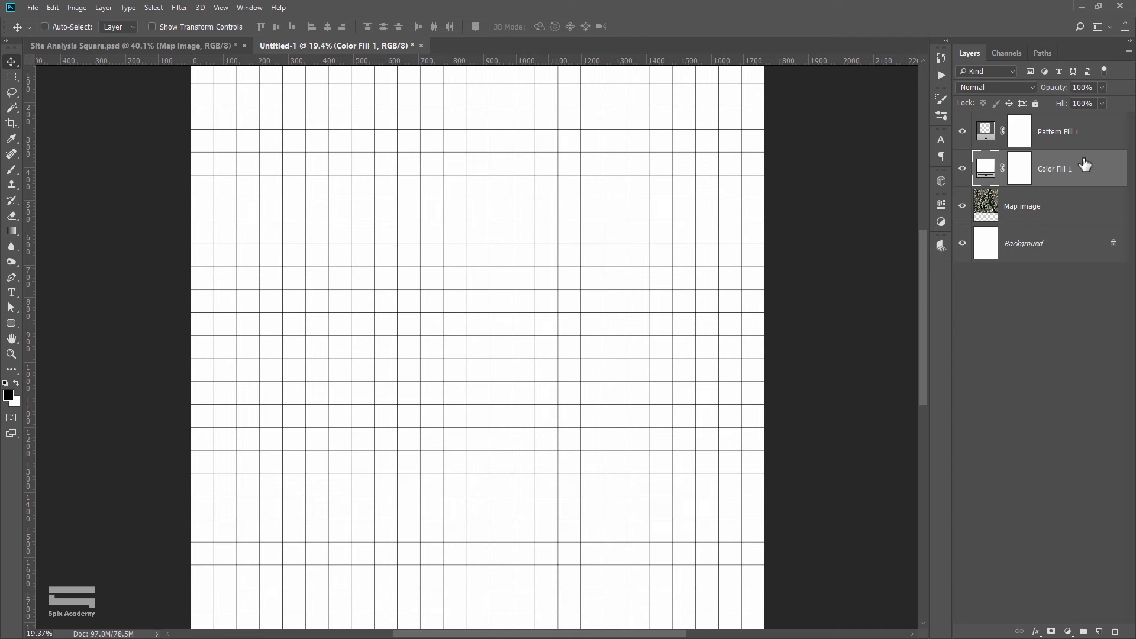
pyautogui.click(1083, 88)
pyautogui.write('80')
pyautogui.click(551, 231)
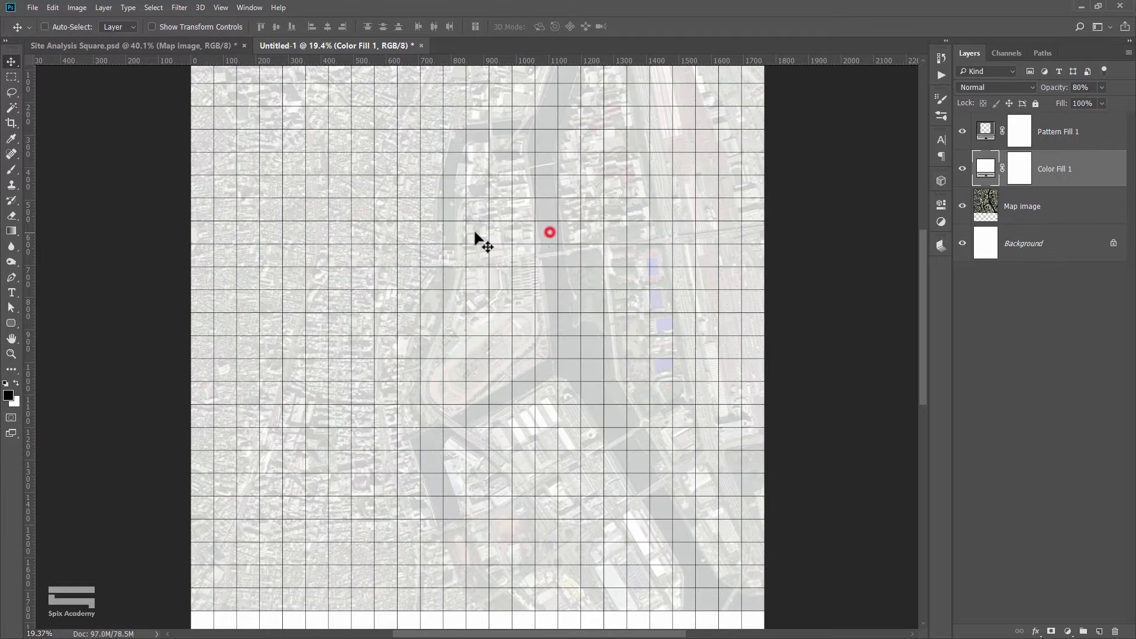
# Compare the washed-out map with the Site Analysis Square reference and return to Untitled-1.
pyautogui.scroll(3, 471, 228)
pyautogui.click(186, 47)
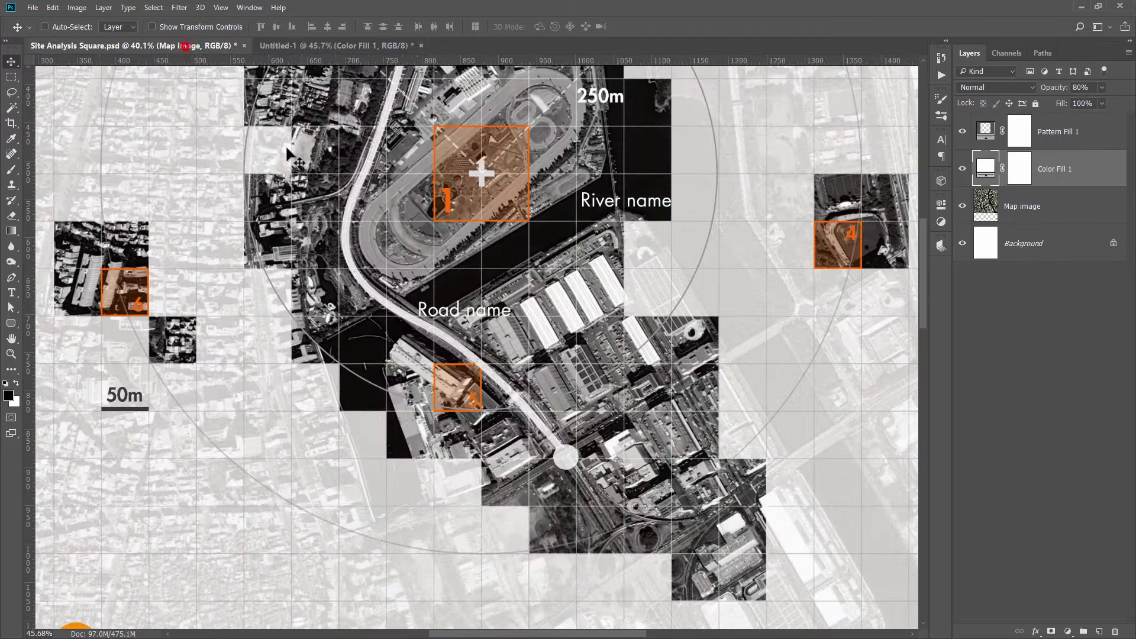
pyautogui.scroll(3, 163, 510)
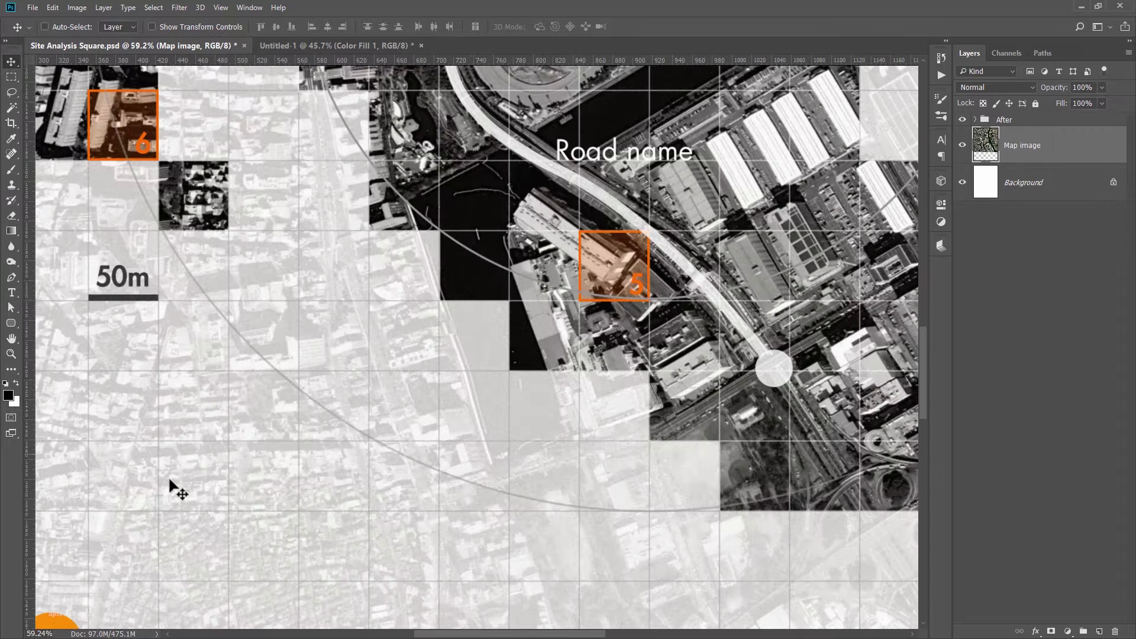
pyautogui.click(332, 48)
pyautogui.scroll(-2, 349, 328)
pyautogui.scroll(-2, 379, 334)
pyautogui.scroll(2, 389, 332)
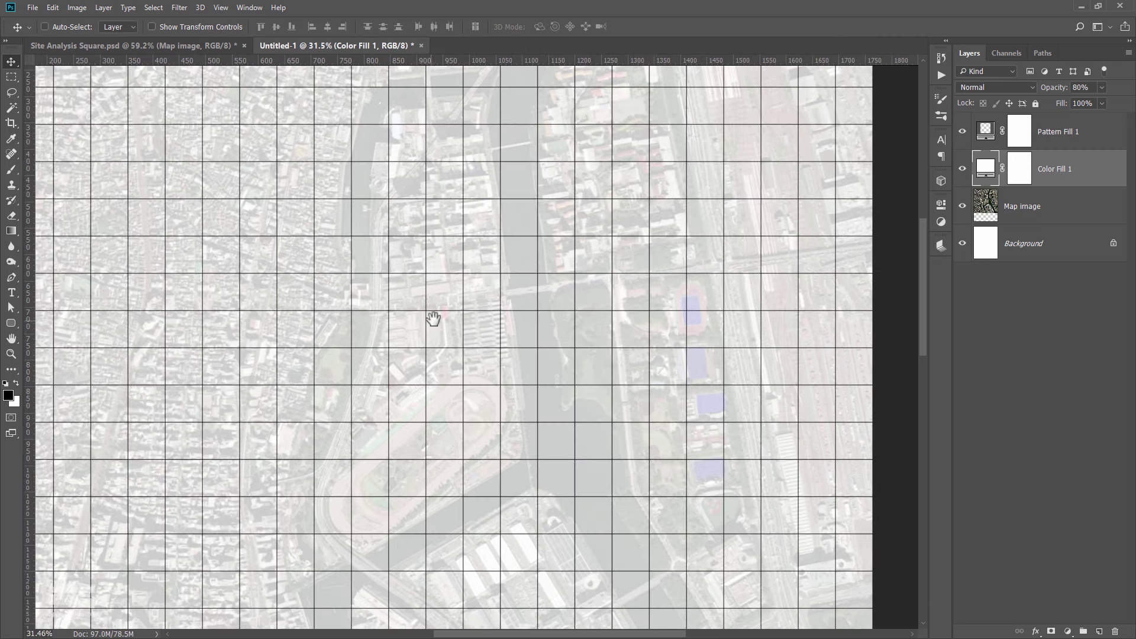
pyautogui.moveTo(435, 315); pyautogui.dragTo(396, 287)
pyautogui.scroll(-2, 400, 311)
pyautogui.click(172, 48)
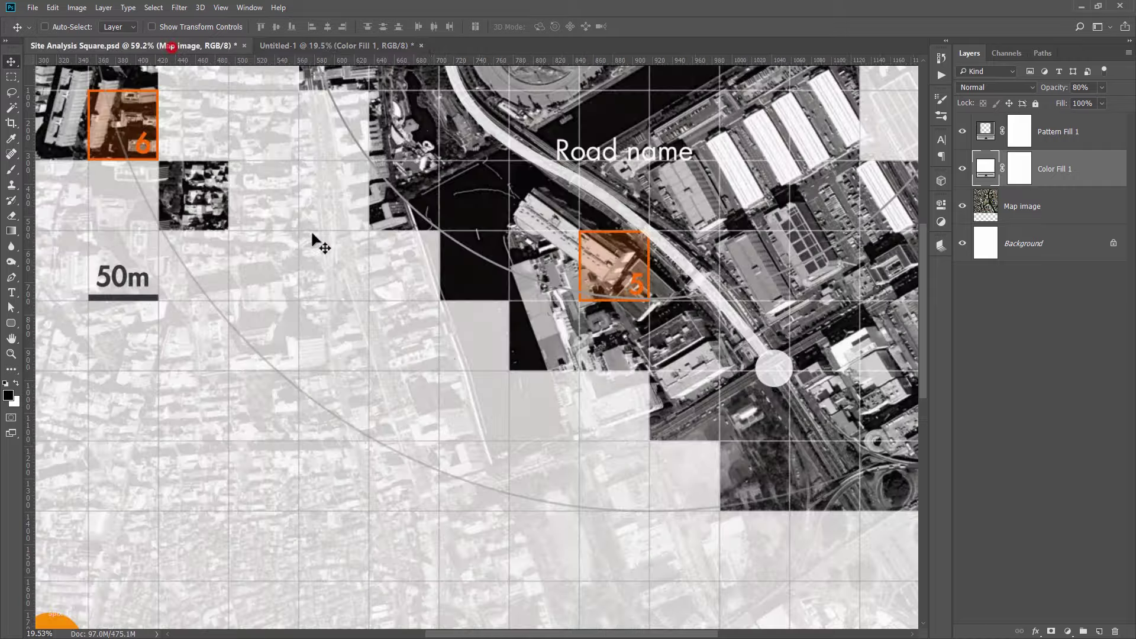
pyautogui.scroll(-3, 311, 230)
pyautogui.scroll(-1, 357, 329)
pyautogui.scroll(-1, 356, 327)
pyautogui.scroll(-1, 349, 325)
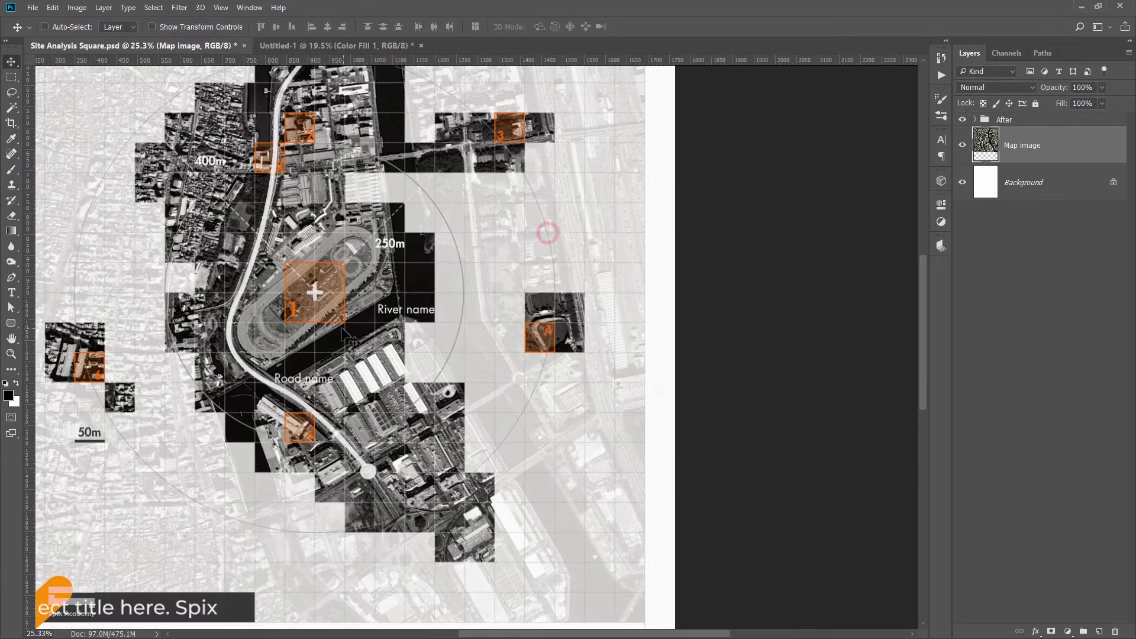
pyautogui.scroll(-1, 337, 320)
pyautogui.moveTo(336, 318); pyautogui.dragTo(343, 359)
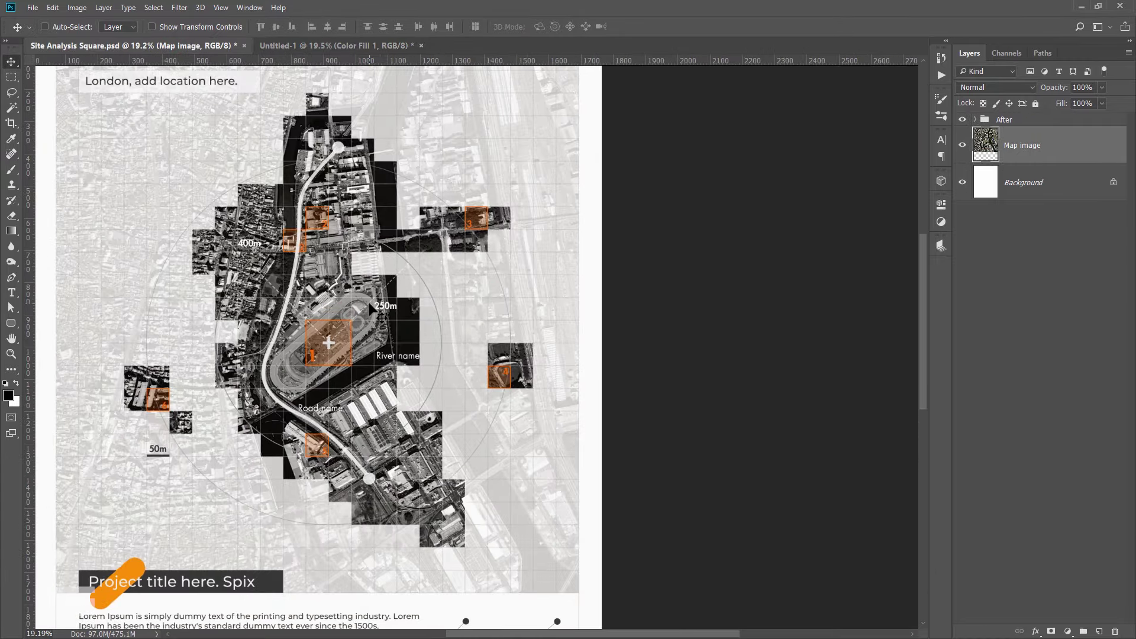
pyautogui.moveTo(314, 84)
pyautogui.mouseDown()
pyautogui.moveTo(396, 285)
pyautogui.moveTo(364, 508)
pyautogui.mouseUp()
pyautogui.moveTo(309, 472)
pyautogui.mouseDown()
pyautogui.moveTo(292, 145)
pyautogui.moveTo(312, 86)
pyautogui.mouseUp()
pyautogui.moveTo(159, 362); pyautogui.dragTo(180, 380)
pyautogui.moveTo(517, 348); pyautogui.dragTo(512, 345)
pyautogui.press('Escape')
pyautogui.click(313, 46)
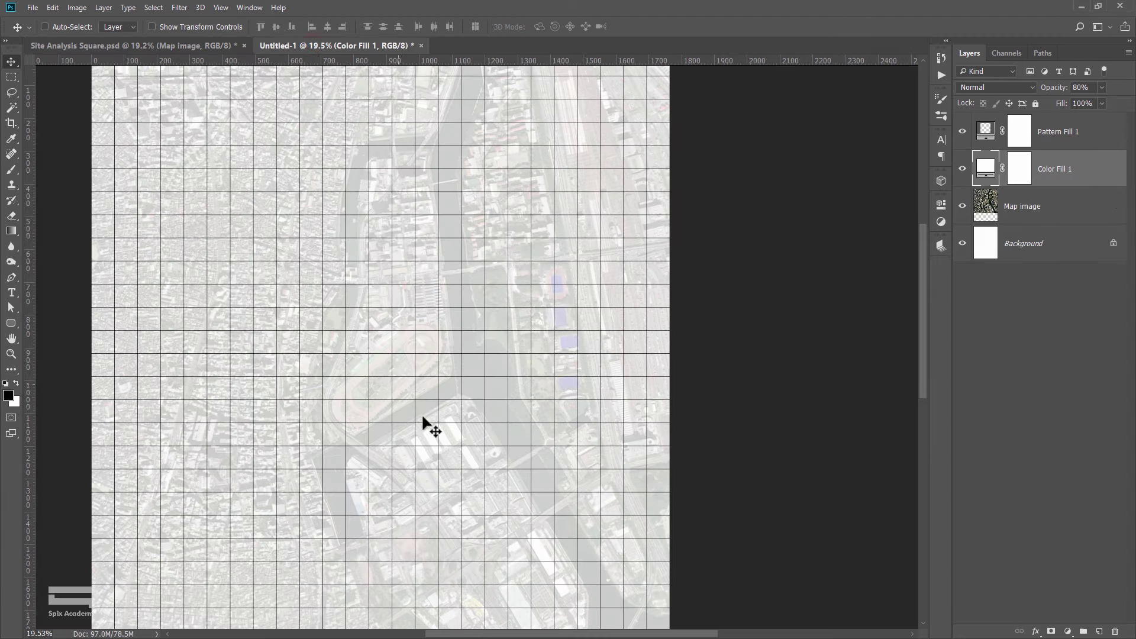
# Recenter the gridded map and set Color Fill 1 opacity to 53%.
pyautogui.moveTo(401, 422); pyautogui.dragTo(364, 342)
pyautogui.scroll(1, 292, 347)
pyautogui.moveTo(292, 354); pyautogui.dragTo(333, 373)
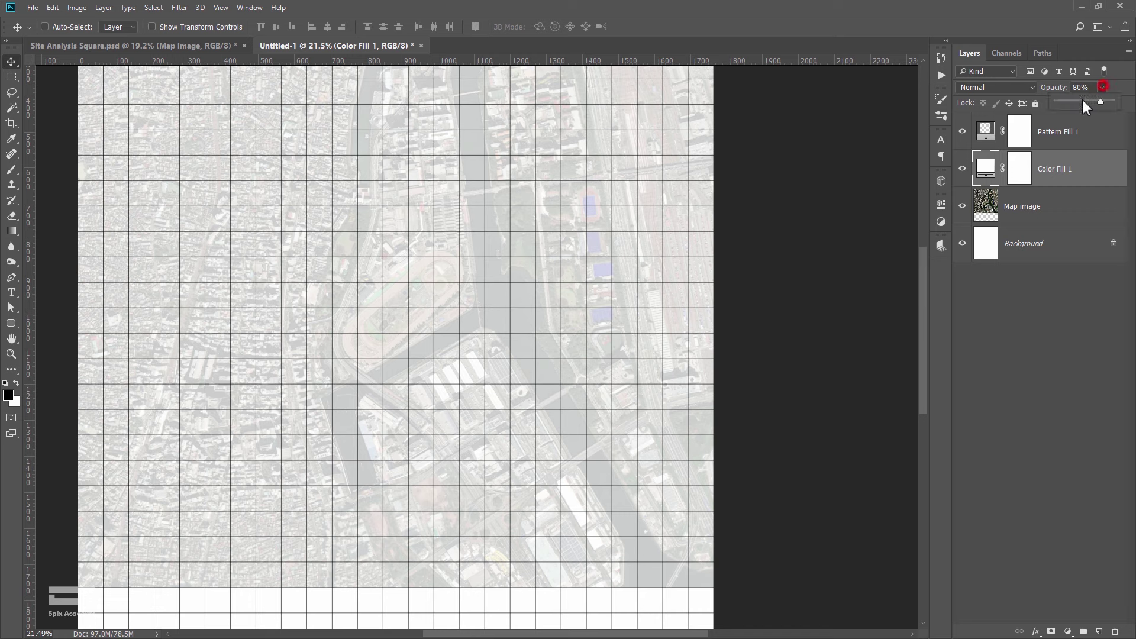
pyautogui.moveTo(1081, 100); pyautogui.dragTo(1081, 100)
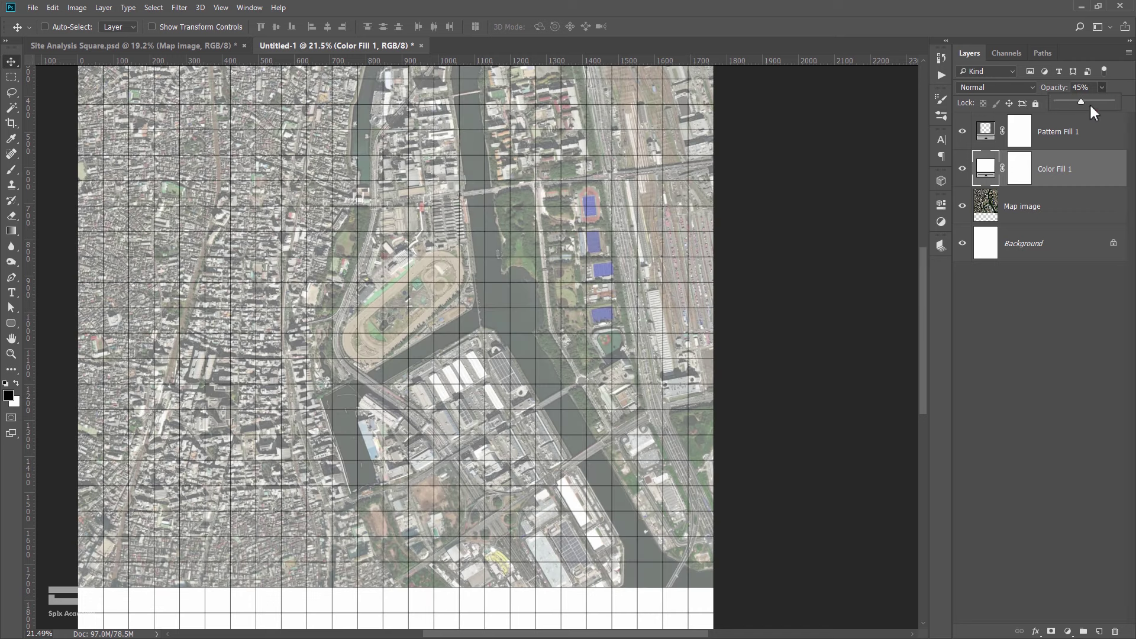
pyautogui.moveTo(1086, 100); pyautogui.dragTo(1085, 100)
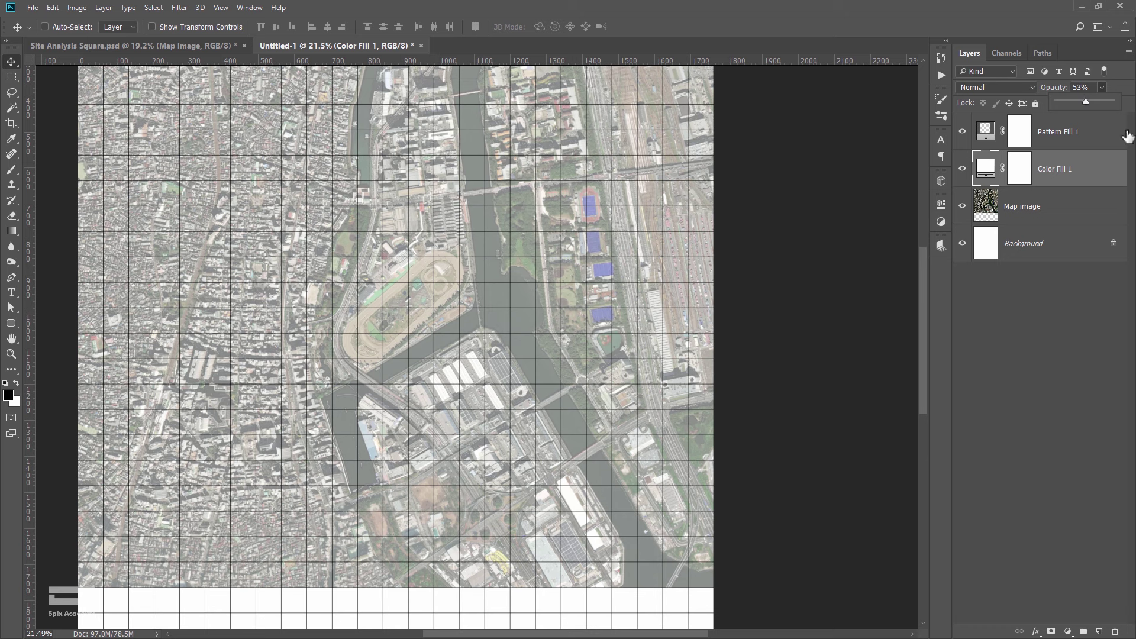
pyautogui.click(426, 218)
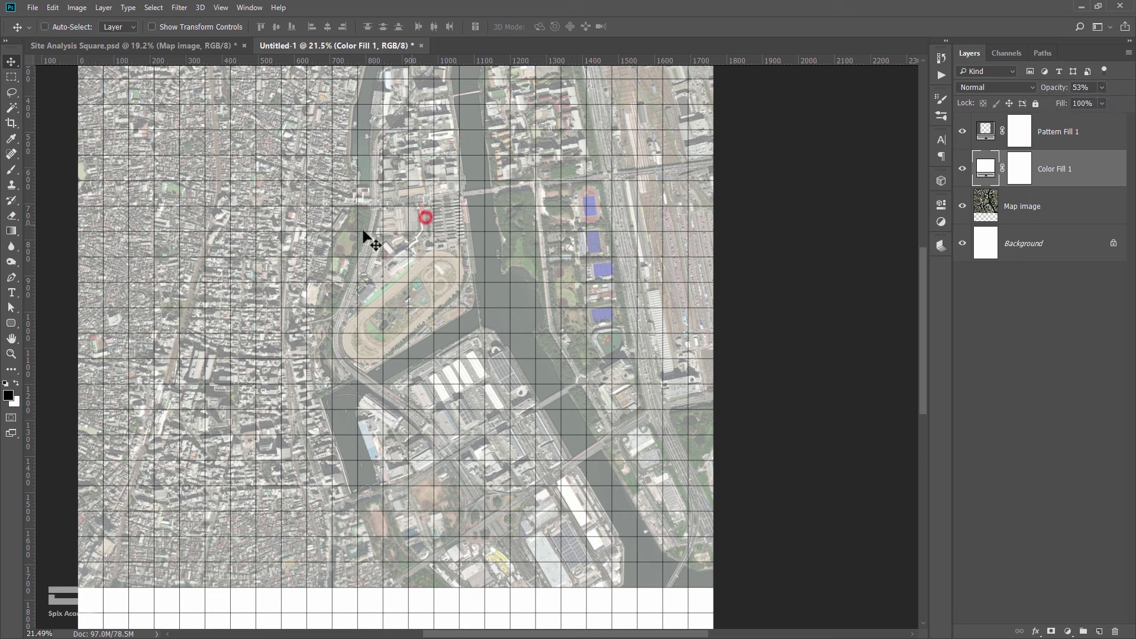
pyautogui.click(10, 76)
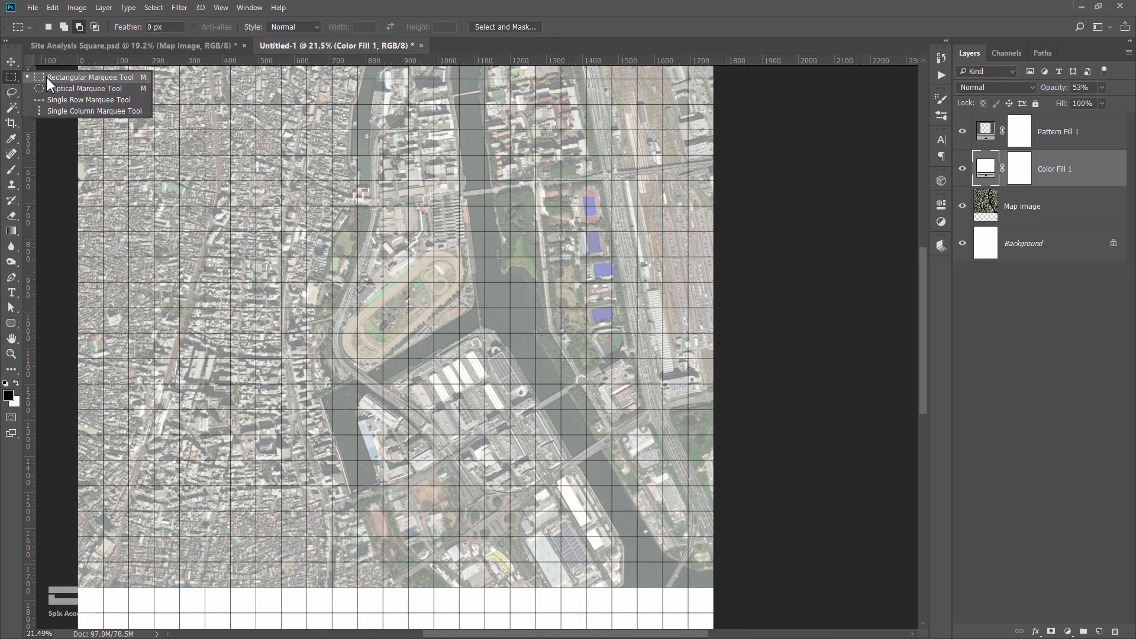
# Set the Rectangular Marquee to add mode and select a square around the racetrack.
pyautogui.click(88, 77)
pyautogui.click(64, 26)
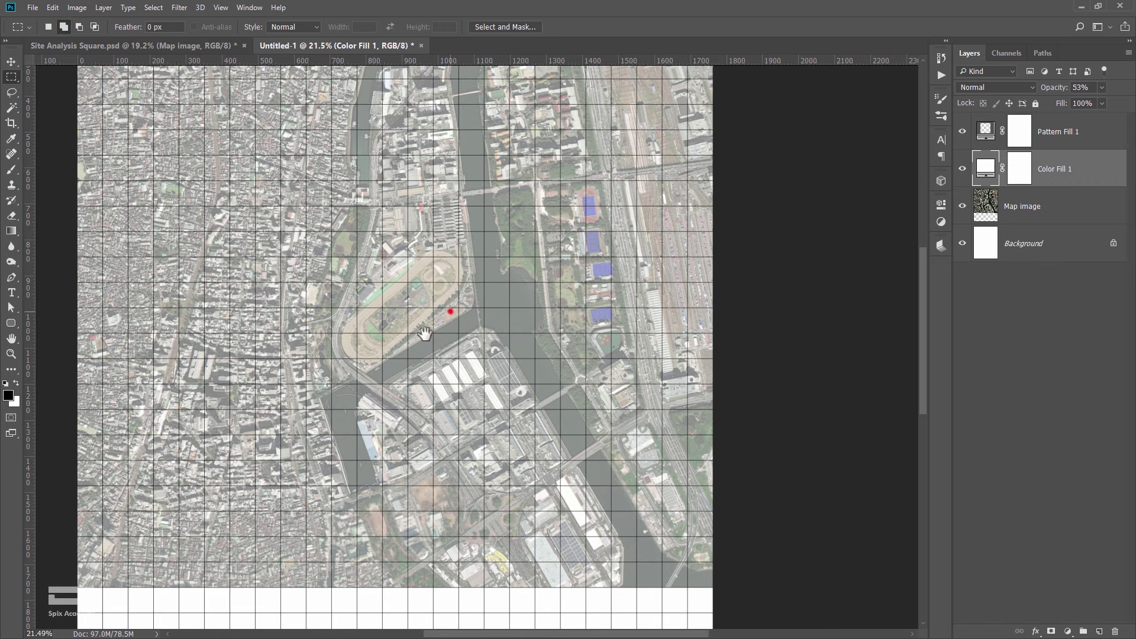
pyautogui.scroll(1, 449, 307)
pyautogui.moveTo(406, 319); pyautogui.dragTo(383, 315)
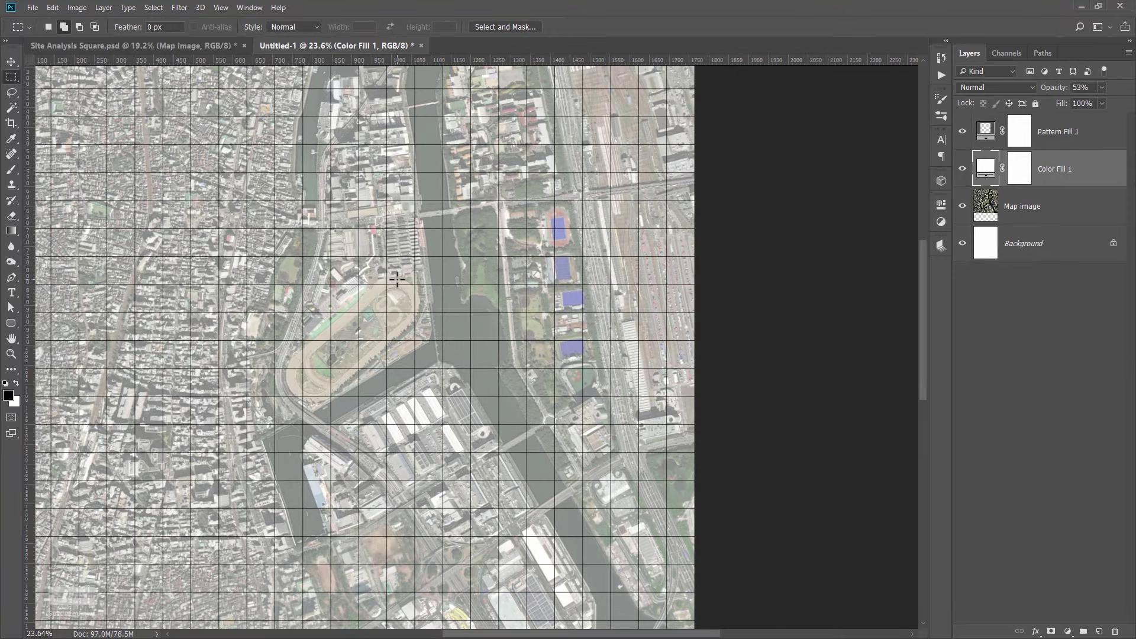
pyautogui.scroll(1, 439, 270)
pyautogui.scroll(1, 439, 269)
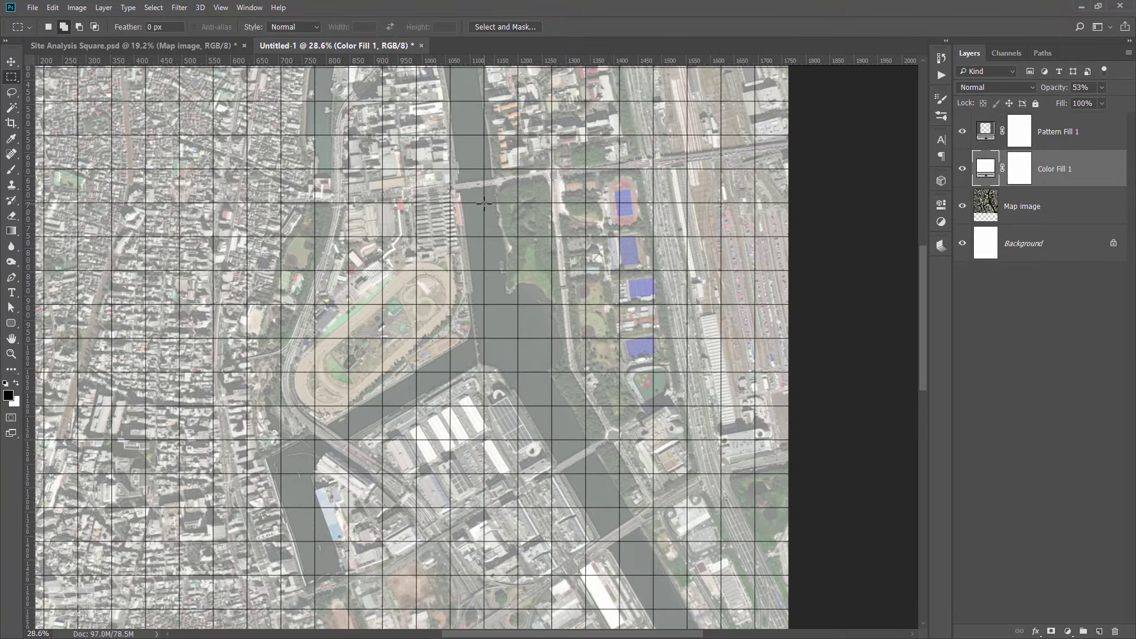
pyautogui.moveTo(485, 203); pyautogui.dragTo(176, 438)
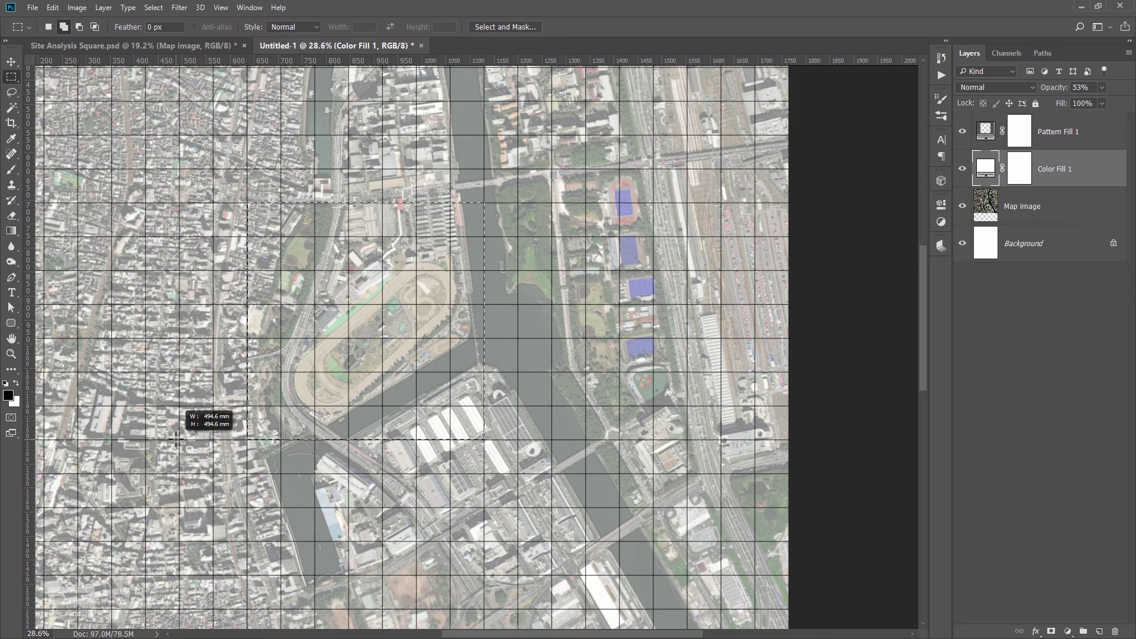
pyautogui.moveTo(177, 438); pyautogui.dragTo(122, 472)
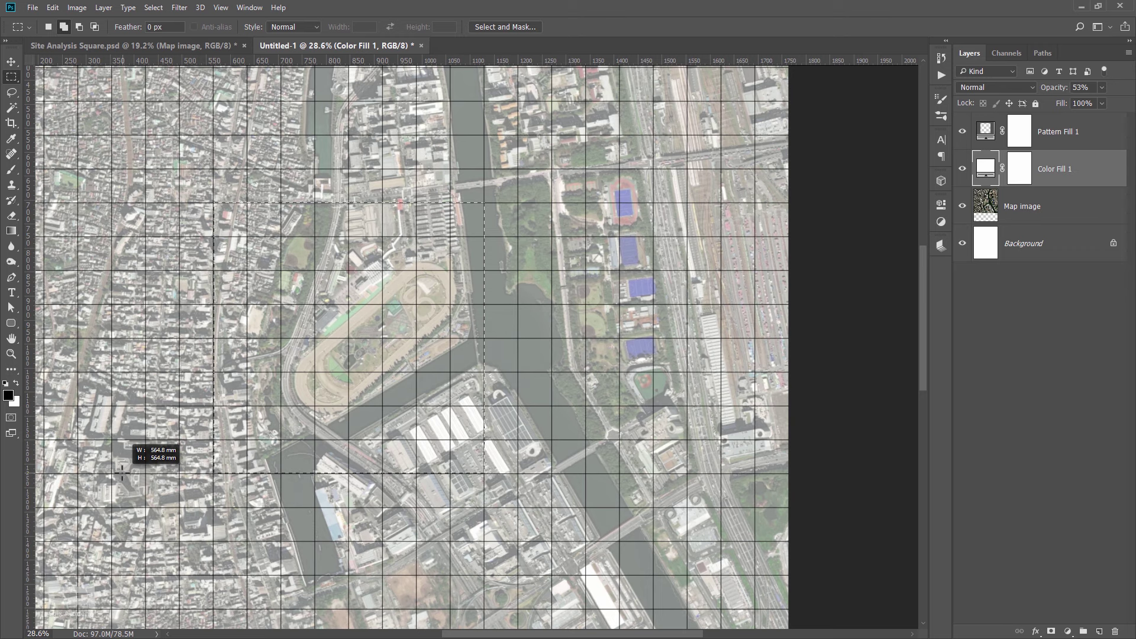
# Add several more grid-aligned squares to the selection along the river.
pyautogui.scroll(-3, 317, 311)
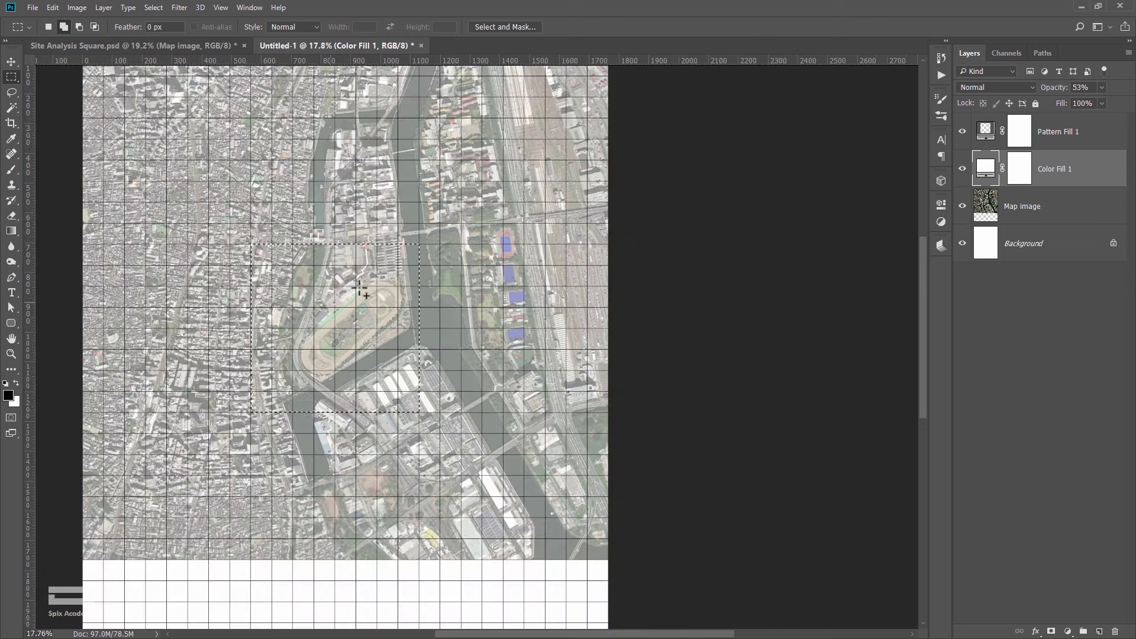
pyautogui.scroll(2, 362, 283)
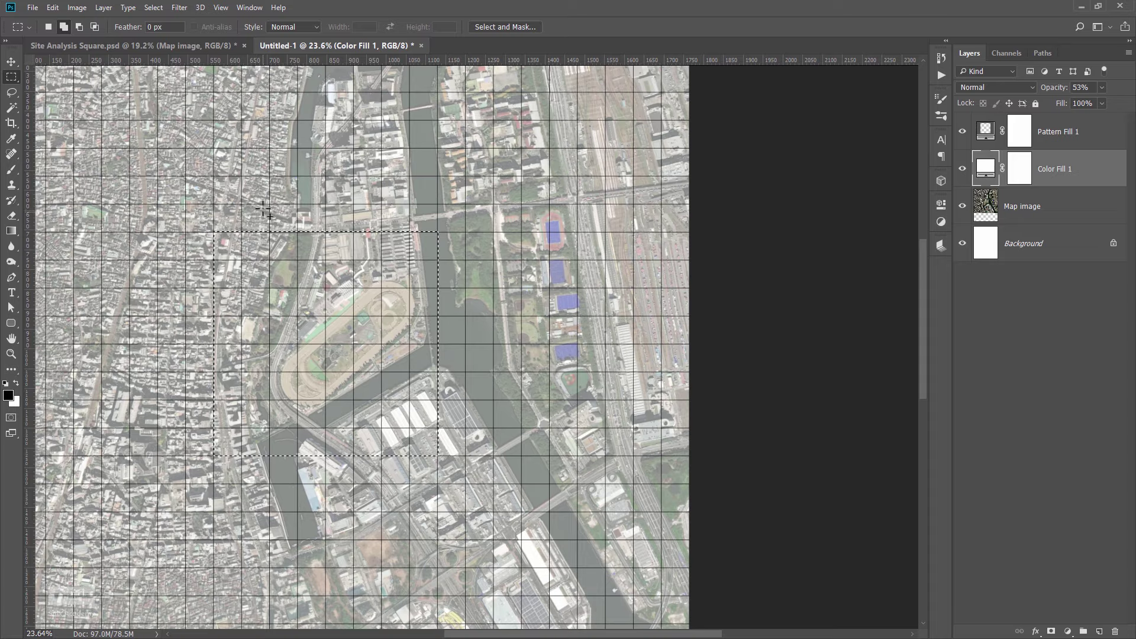
pyautogui.scroll(2, 264, 210)
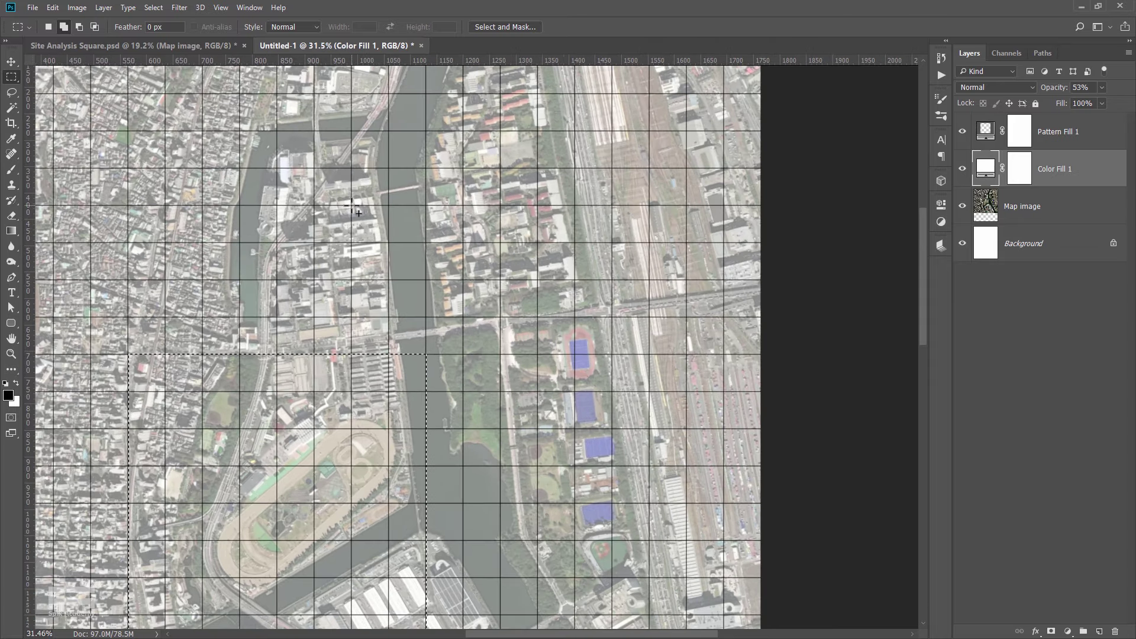
pyautogui.moveTo(352, 206)
pyautogui.mouseDown()
pyautogui.moveTo(265, 259)
pyautogui.moveTo(148, 355)
pyautogui.mouseUp()
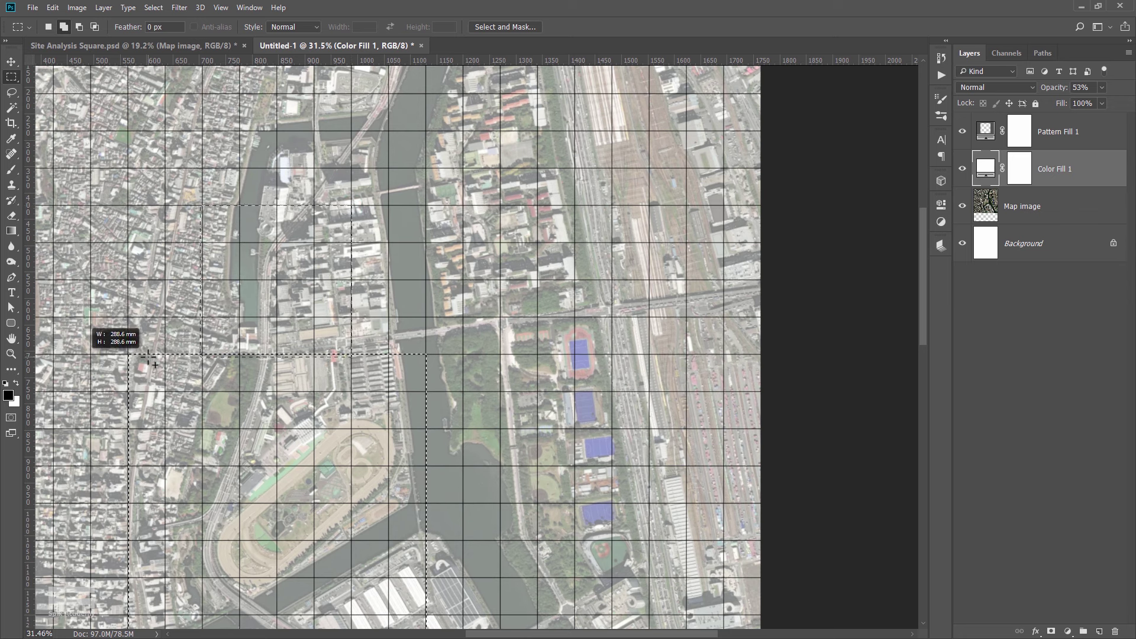
pyautogui.moveTo(148, 356); pyautogui.dragTo(148, 355)
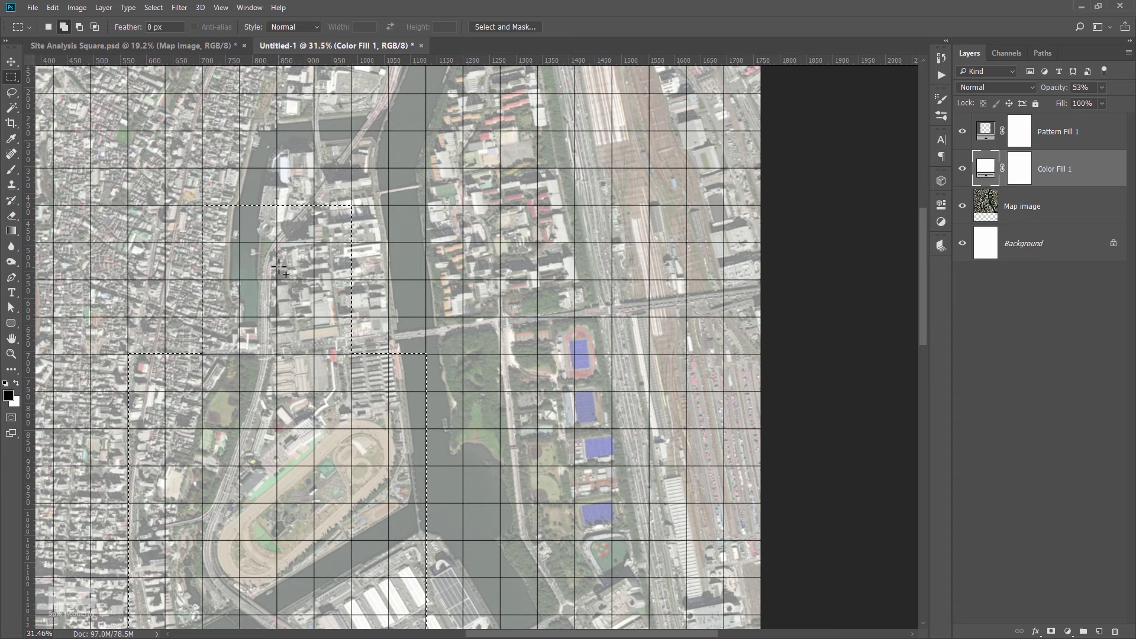
pyautogui.scroll(2, 277, 333)
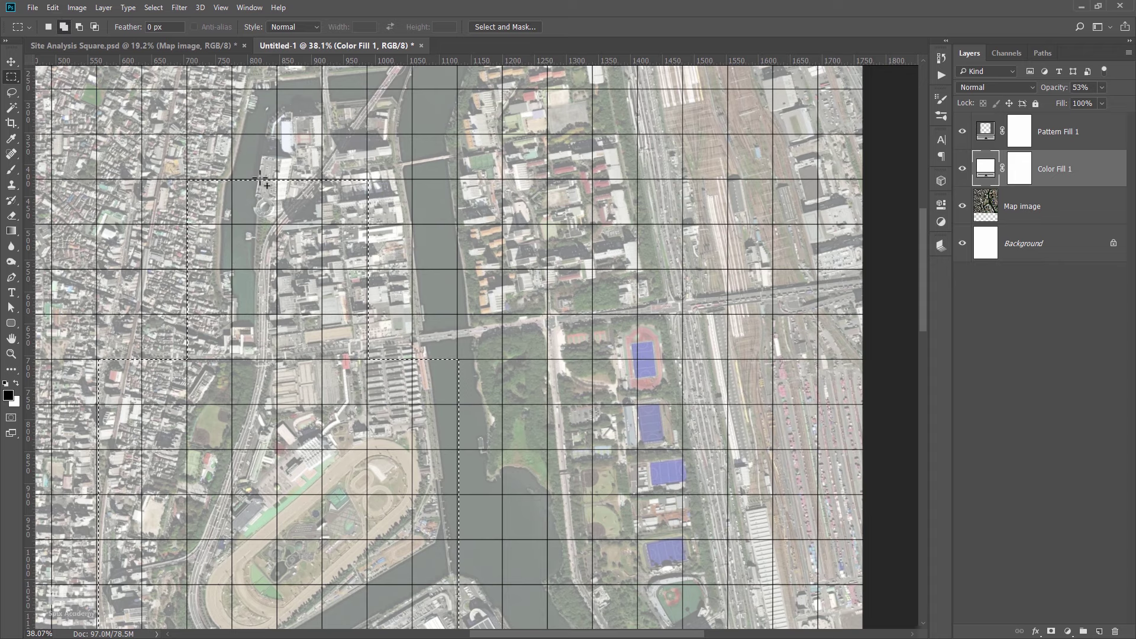
pyautogui.scroll(1, 413, 208)
pyautogui.scroll(3, 409, 196)
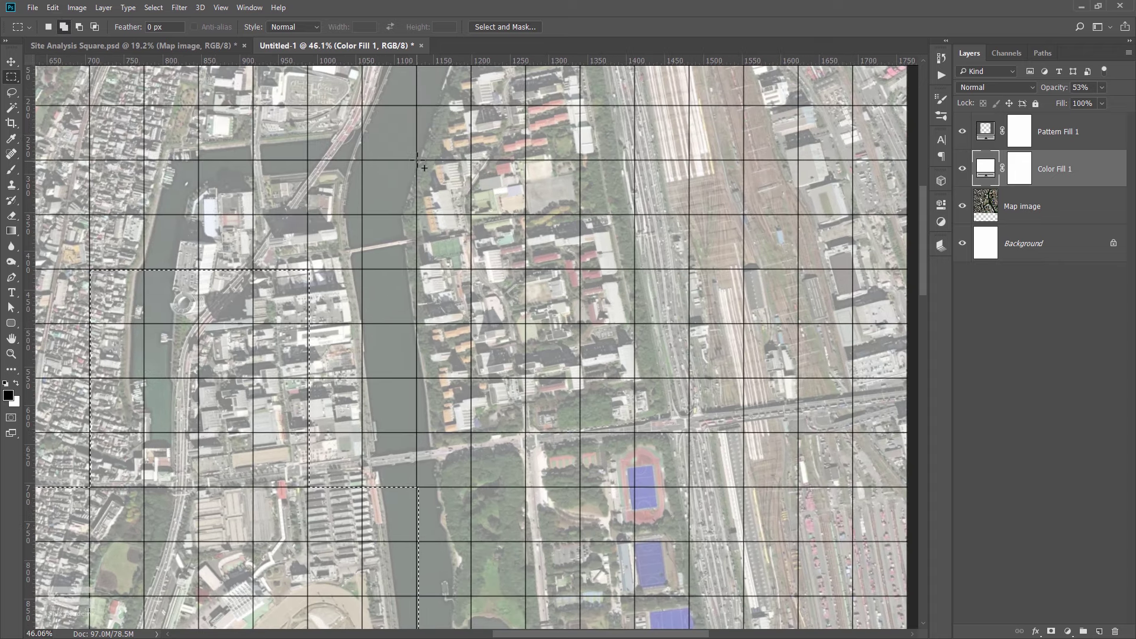
pyautogui.moveTo(417, 160); pyautogui.dragTo(201, 323)
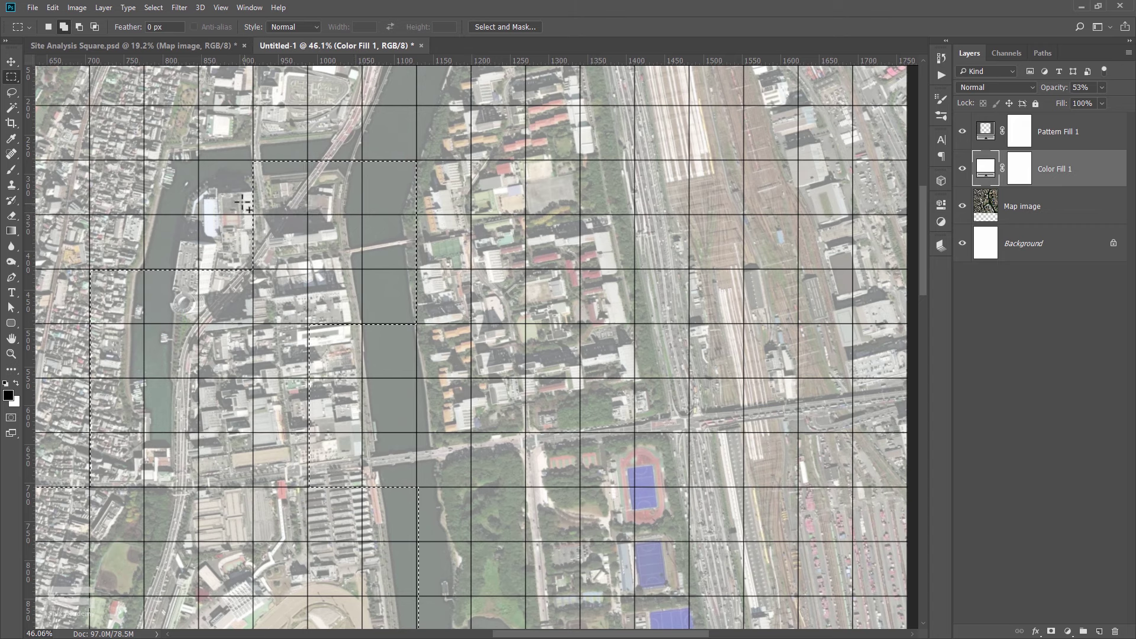
pyautogui.scroll(3, 204, 220)
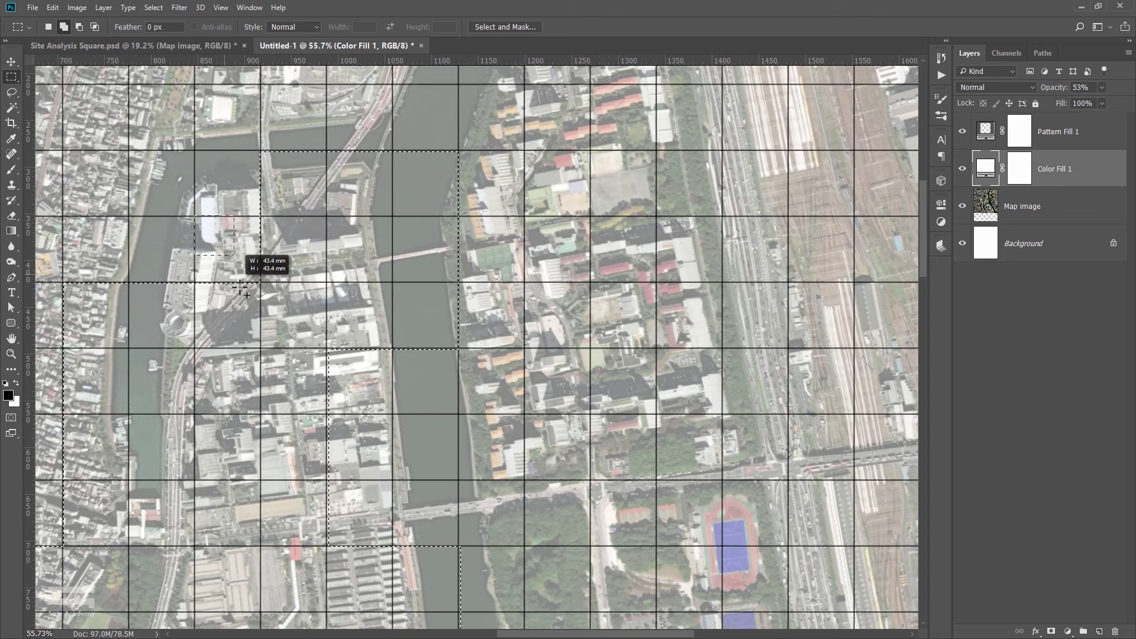
pyautogui.moveTo(195, 216); pyautogui.dragTo(325, 349)
pyautogui.scroll(-10, 325, 348)
# Pan to the racecourse and add two blocks of grid cells to the selection.
pyautogui.scroll(3, 389, 416)
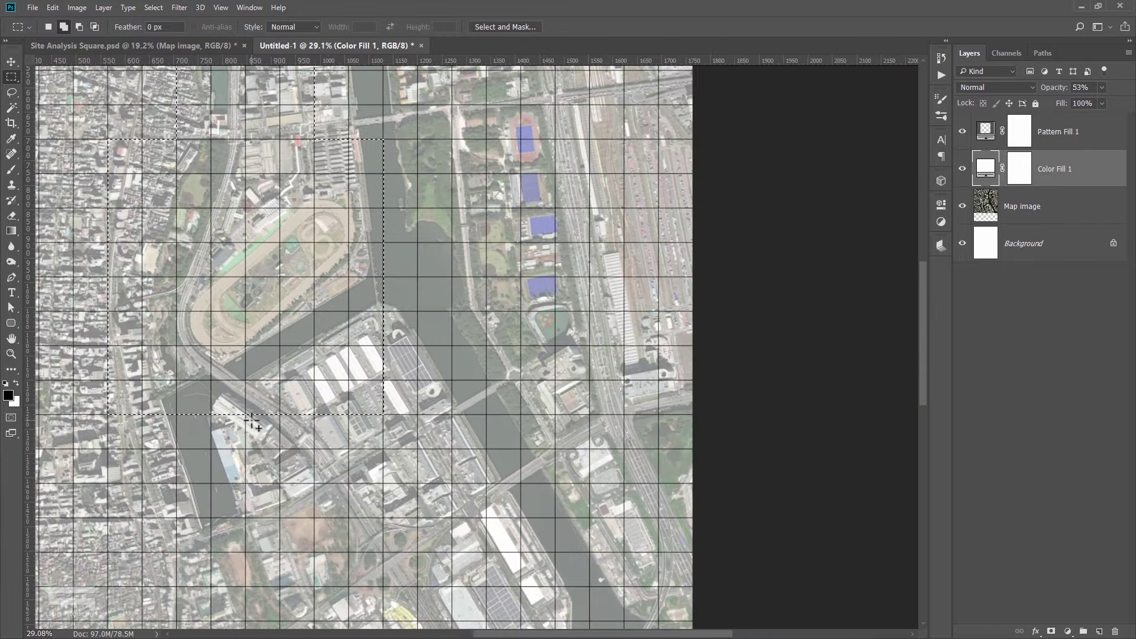
pyautogui.moveTo(197, 426)
pyautogui.mouseDown()
pyautogui.moveTo(244, 351)
pyautogui.moveTo(375, 485)
pyautogui.mouseUp()
pyautogui.scroll(1, 218, 320)
pyautogui.scroll(3, 367, 438)
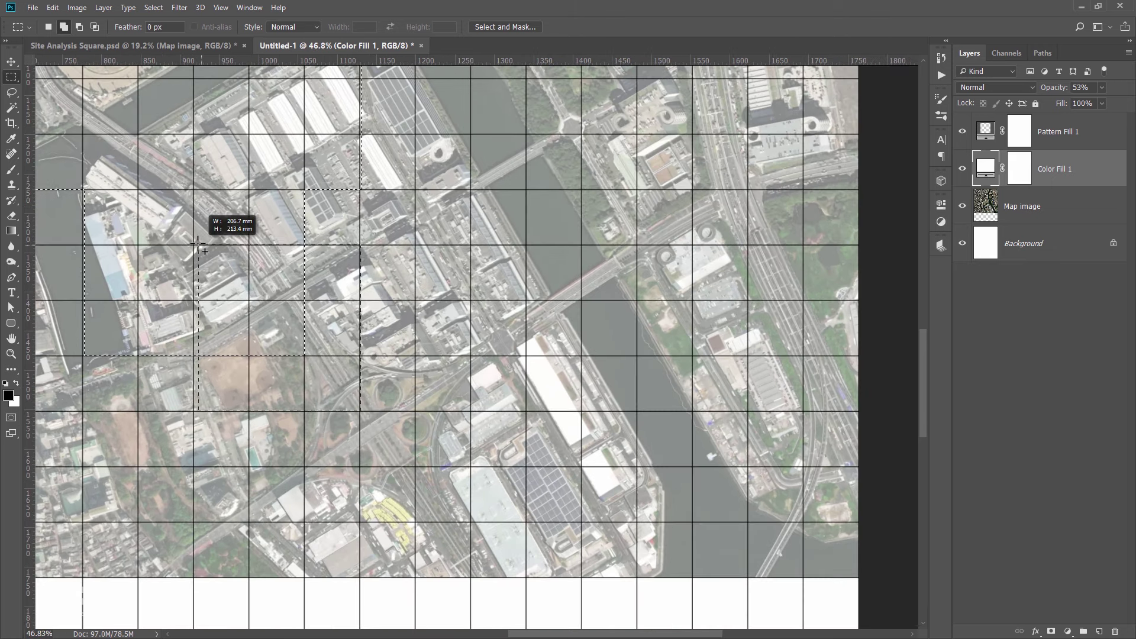
pyautogui.scroll(-3, 504, 317)
pyautogui.scroll(5, 414, 254)
pyautogui.hscroll(5, 474, 343)
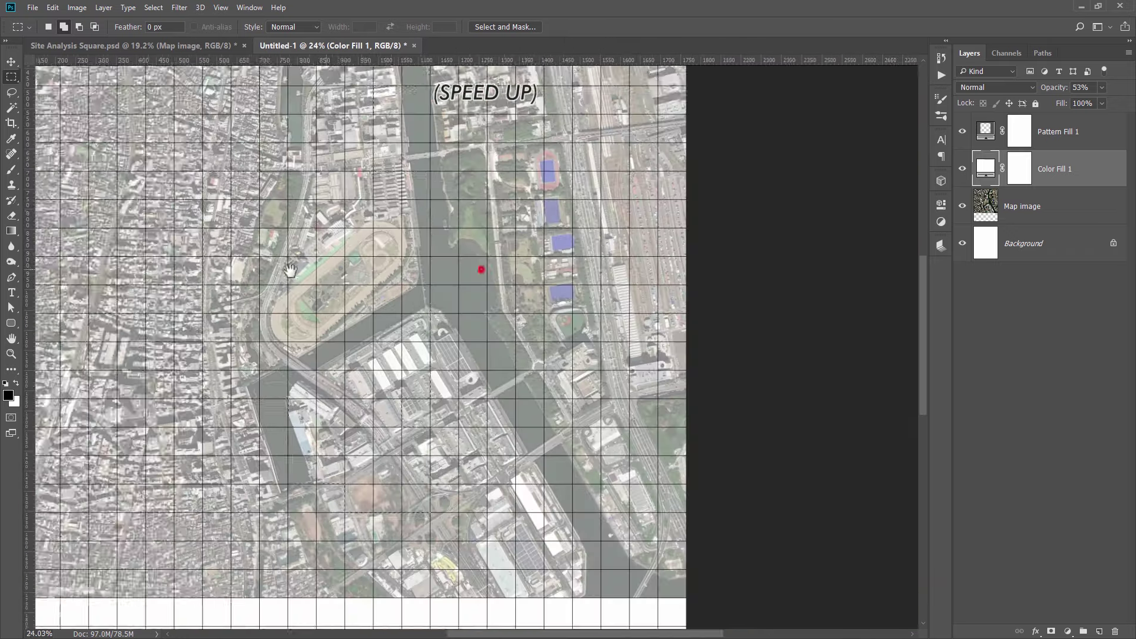
pyautogui.scroll(2, 473, 343)
pyautogui.moveTo(180, 348); pyautogui.dragTo(421, 306)
pyautogui.scroll(-3, 444, 317)
pyautogui.scroll(4, 338, 255)
pyautogui.moveTo(159, 263); pyautogui.dragTo(236, 355)
# Add further cell blocks, including those around the fourth blue sports court.
pyautogui.scroll(-3, 296, 236)
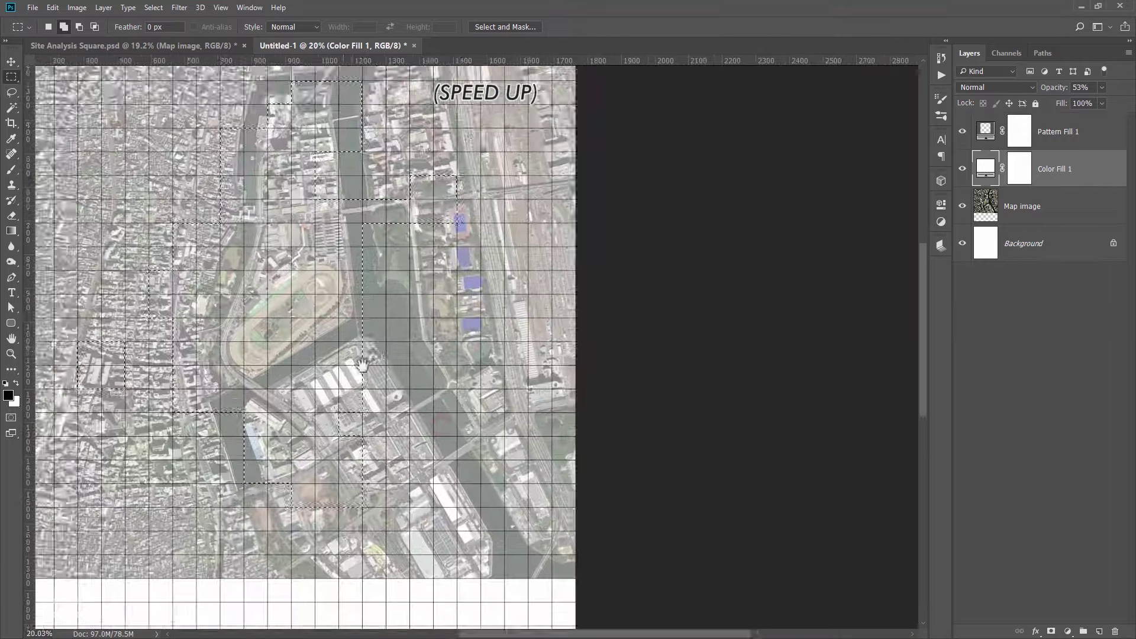
pyautogui.scroll(3, 296, 237)
pyautogui.moveTo(295, 211); pyautogui.dragTo(364, 320)
pyautogui.scroll(-3, 364, 320)
pyautogui.scroll(4, 266, 355)
pyautogui.moveTo(171, 313); pyautogui.dragTo(263, 398)
pyautogui.scroll(-3, 264, 397)
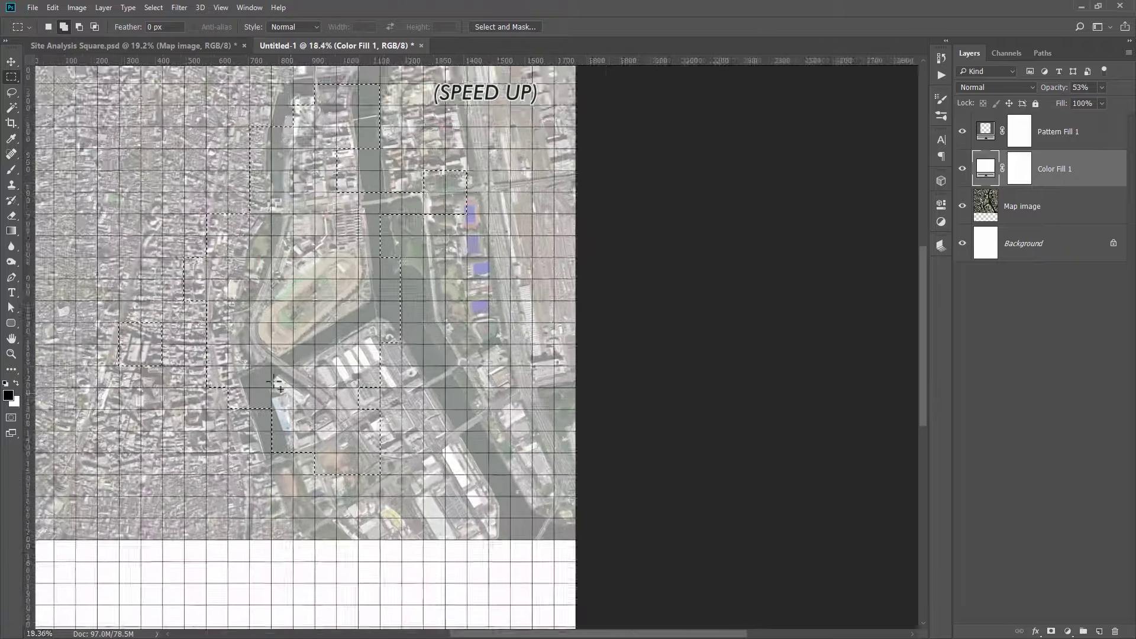
pyautogui.scroll(3, 237, 237)
pyautogui.moveTo(178, 213); pyautogui.dragTo(210, 254)
pyautogui.scroll(-3, 381, 352)
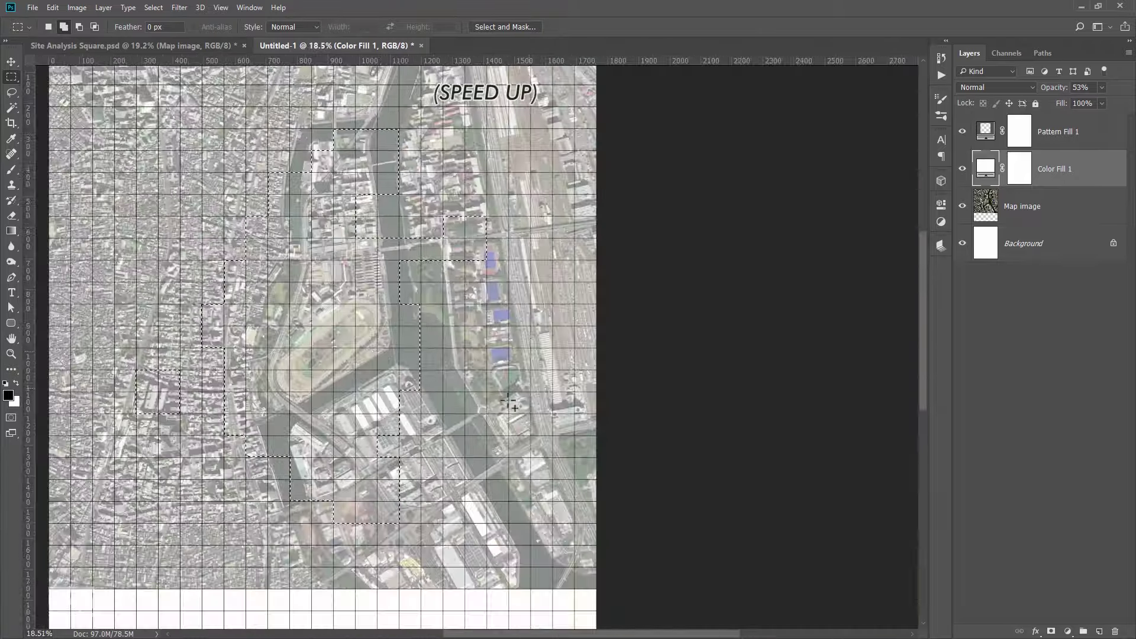
pyautogui.scroll(3, 382, 352)
pyautogui.moveTo(462, 284); pyautogui.dragTo(619, 438)
pyautogui.scroll(-3, 618, 438)
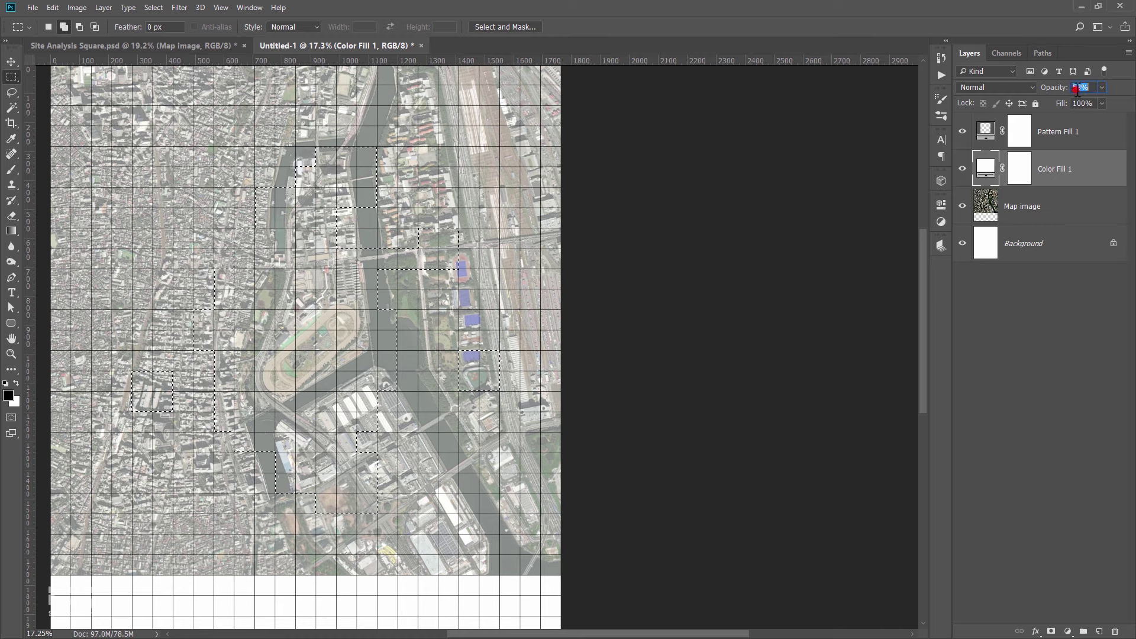
# Set Color Fill 1 opacity to 80% and target its layer mask.
pyautogui.write('80')
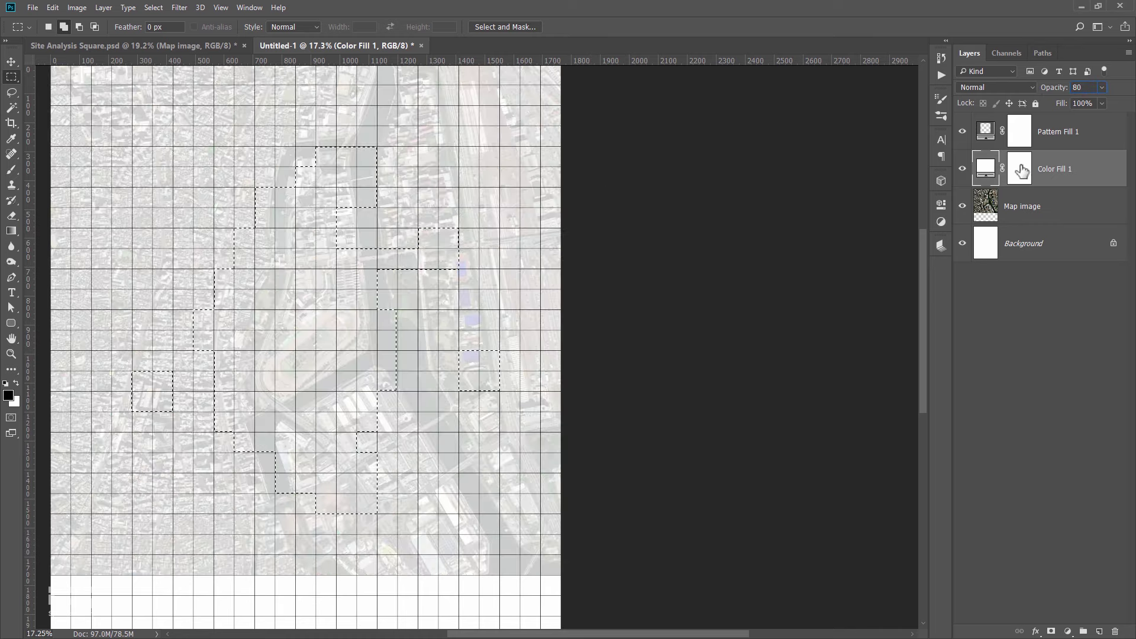
pyautogui.click(1022, 171)
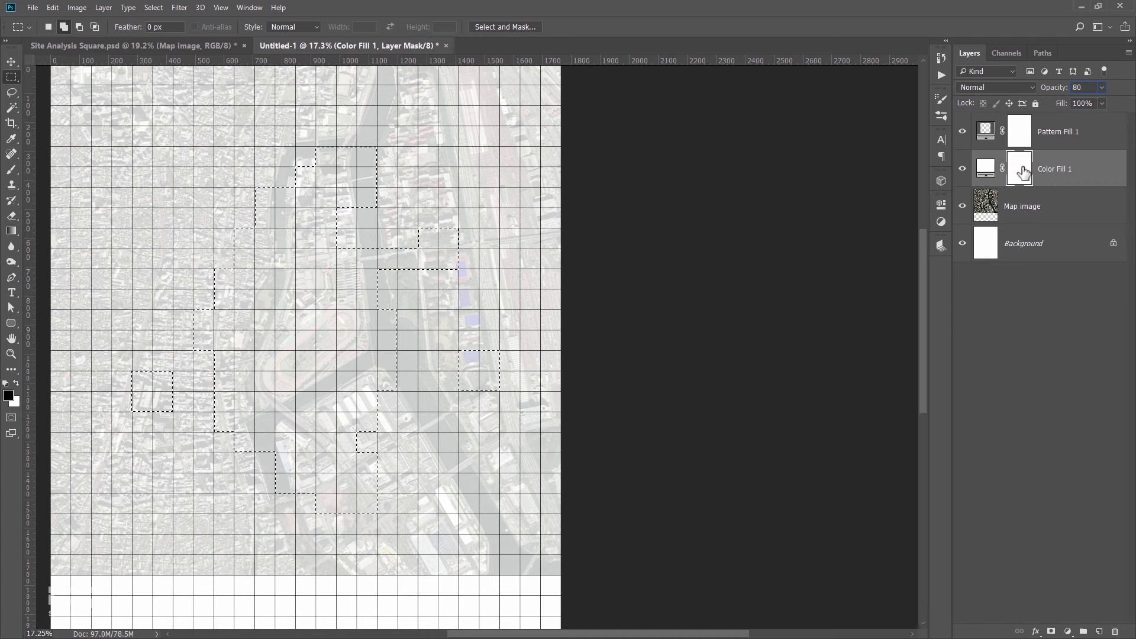
pyautogui.click(1022, 166)
pyautogui.click(1029, 168)
# Fill the selection on the mask with Black to reveal the site in full colour.
pyautogui.click(53, 7)
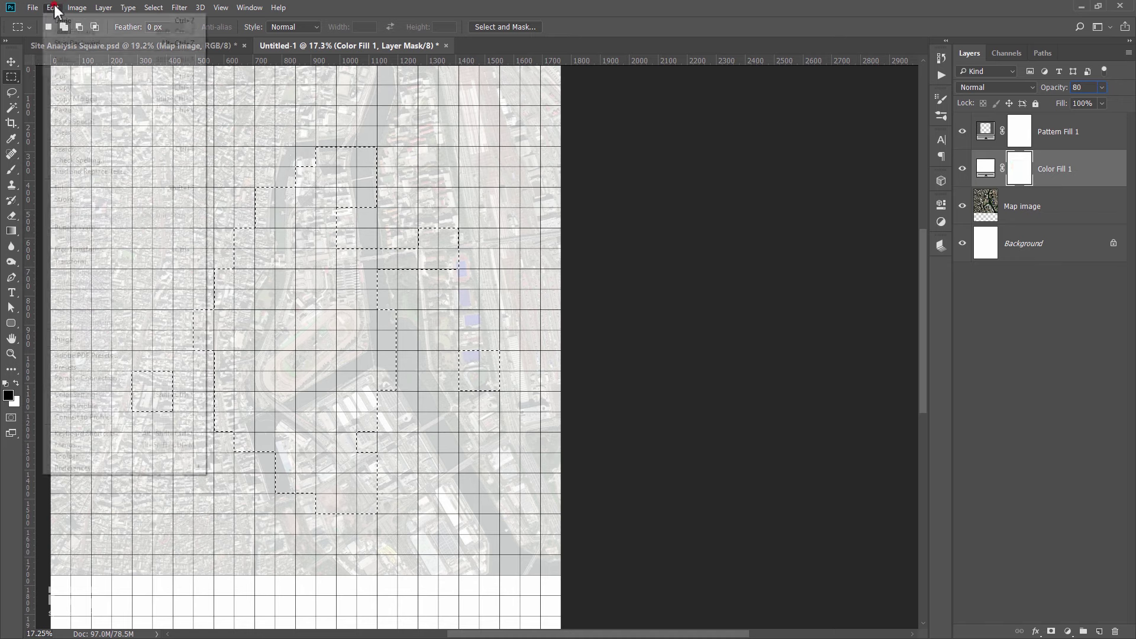
pyautogui.click(73, 187)
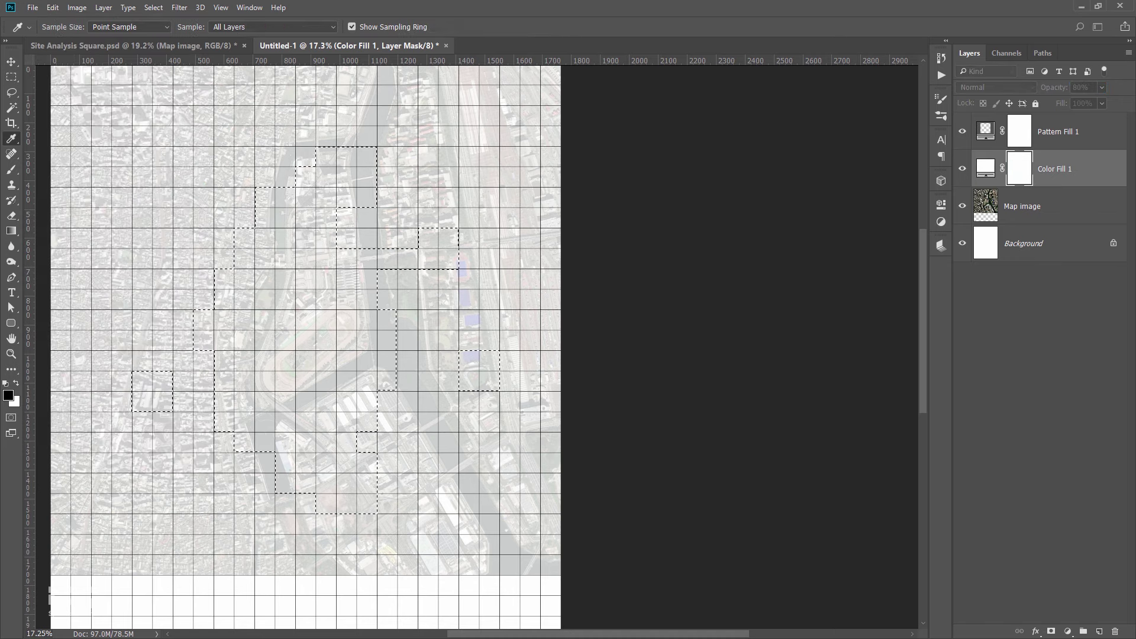
pyautogui.click(266, 184)
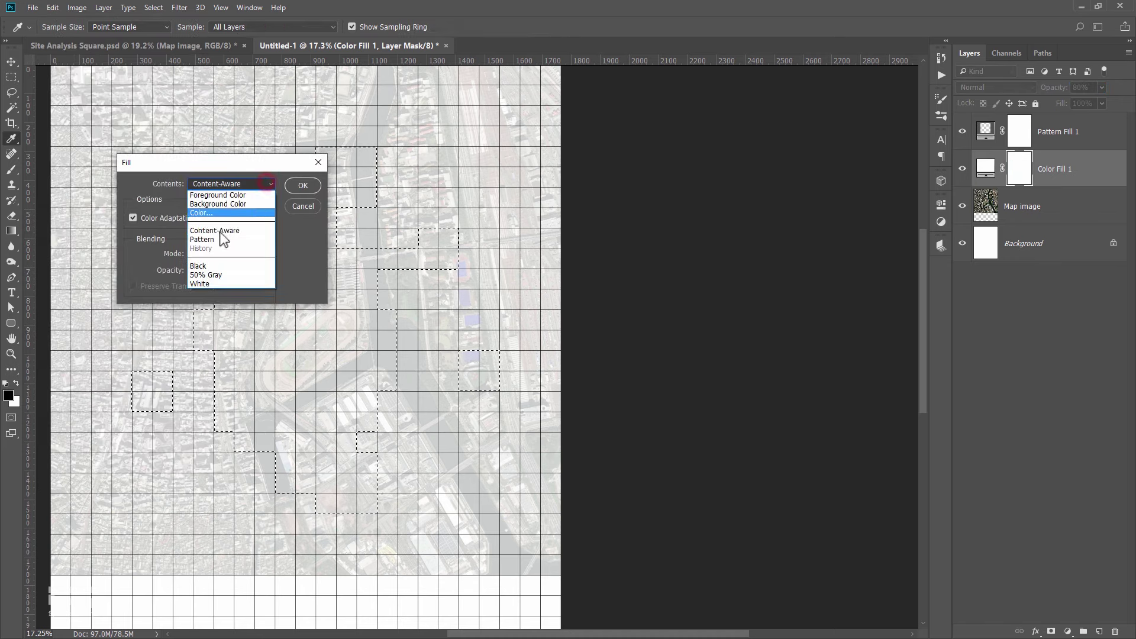
pyautogui.click(204, 265)
pyautogui.click(302, 184)
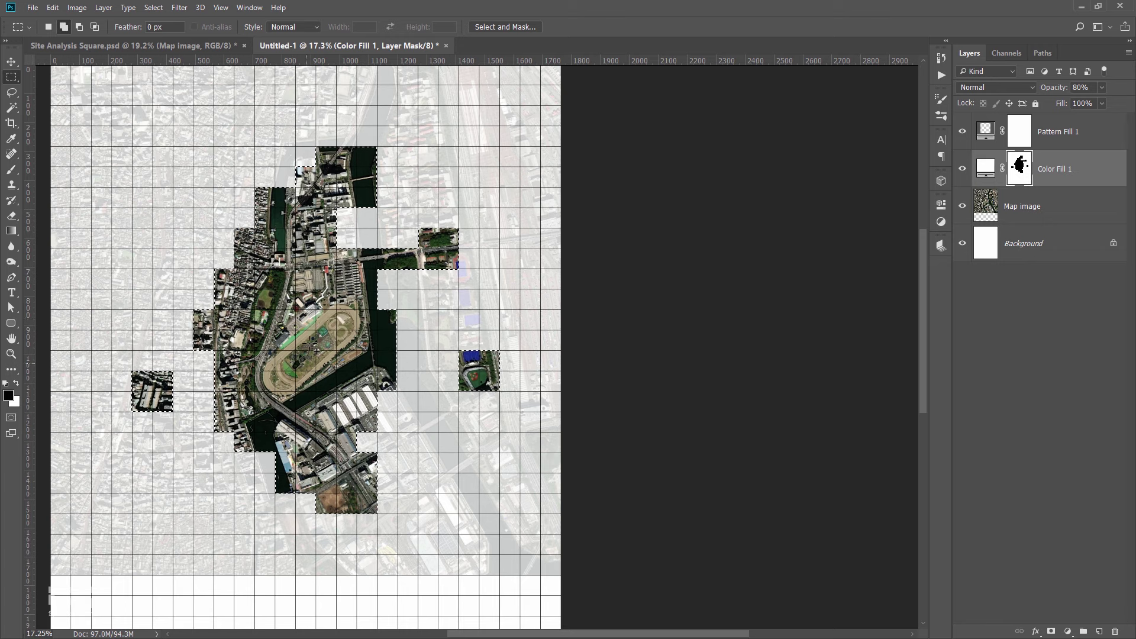
# Deselect, switch to the Move tool, and zoom in to inspect the site mask edges.
pyautogui.hotkey('ctrl', 'd')
pyautogui.press('v')
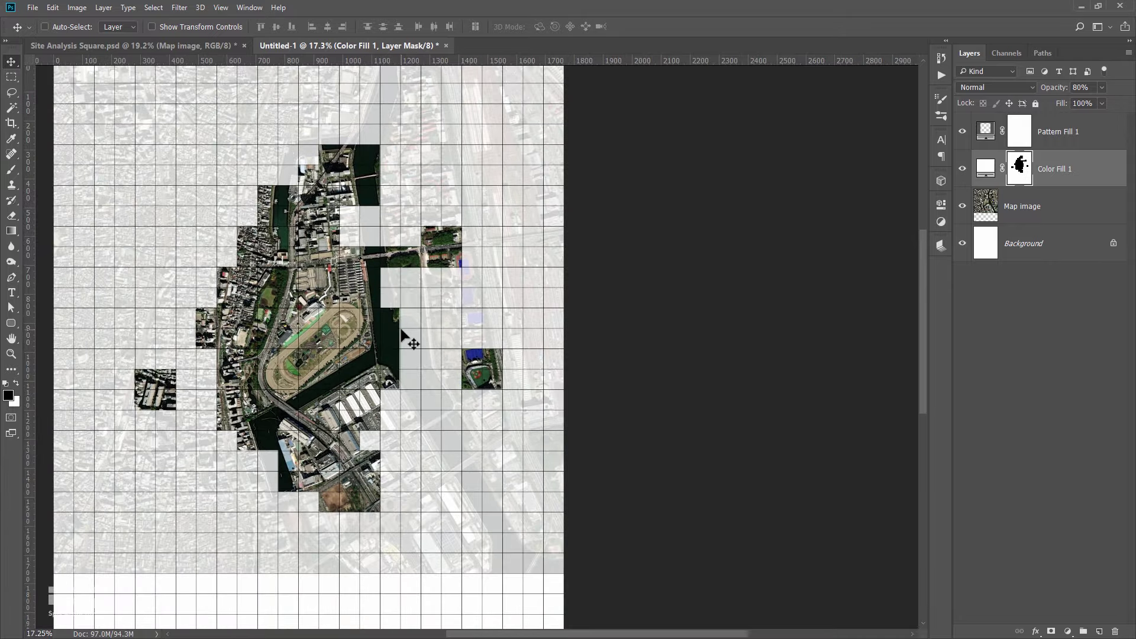
pyautogui.scroll(2, 413, 354)
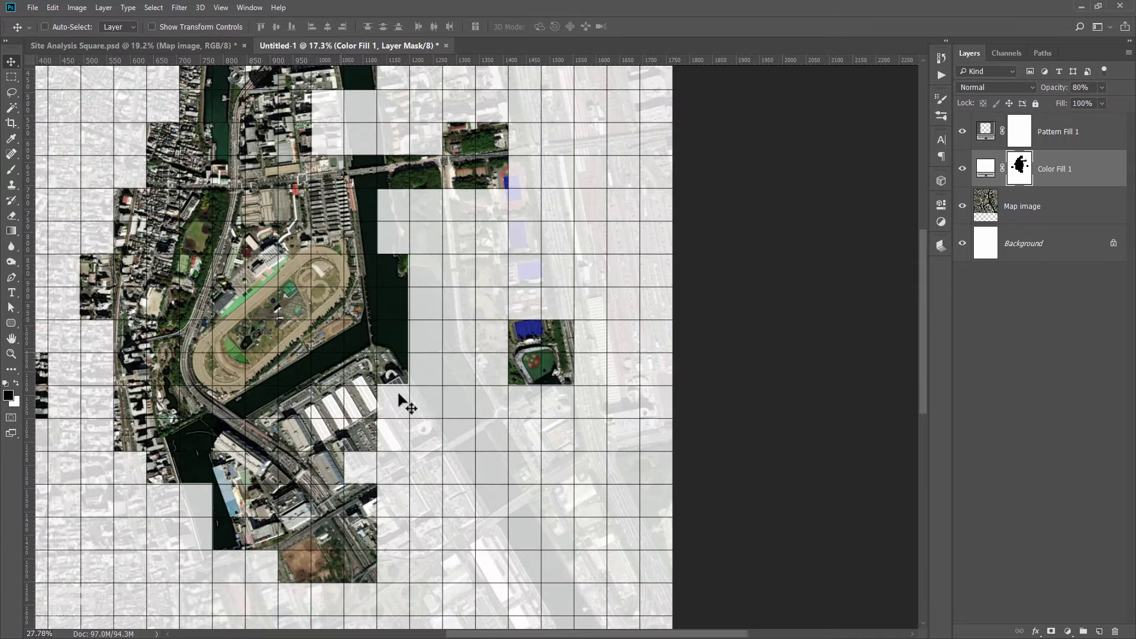
pyautogui.scroll(2, 409, 393)
pyautogui.scroll(2, 414, 393)
pyautogui.scroll(1, 411, 368)
pyautogui.scroll(1, 412, 368)
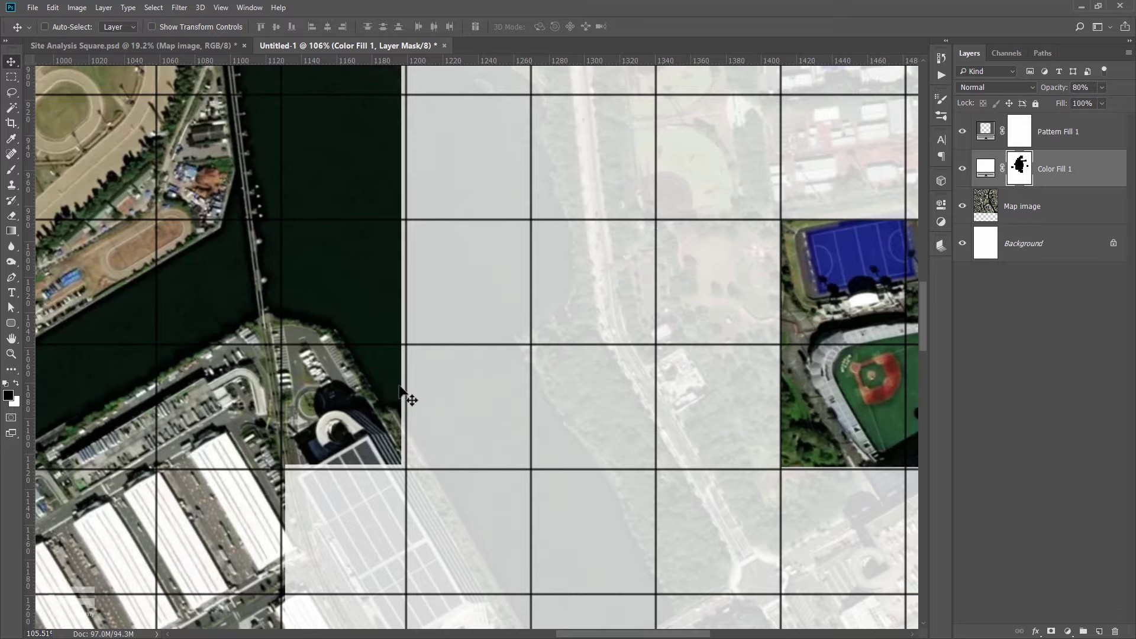
pyautogui.scroll(1, 406, 393)
pyautogui.scroll(2, 393, 481)
pyautogui.scroll(-2, 411, 474)
pyautogui.scroll(1, 411, 497)
pyautogui.scroll(-1, 414, 469)
pyautogui.scroll(-2, 396, 426)
pyautogui.scroll(1, 391, 403)
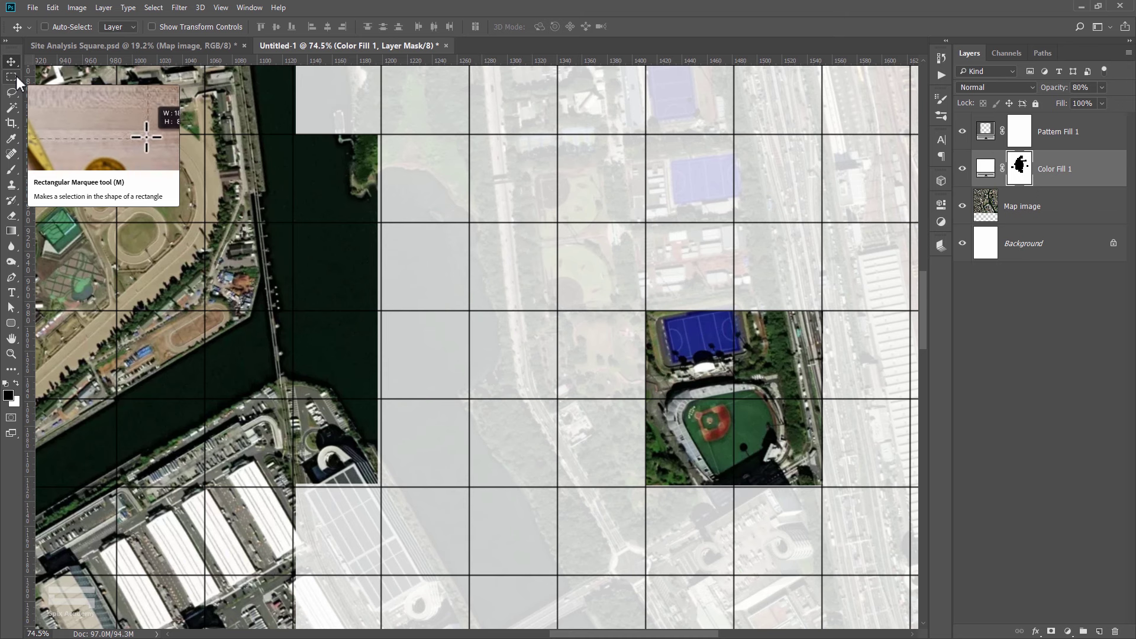
# Marquee-select the water strip left of the grey cells and fill it black on the mask.
pyautogui.click(11, 77)
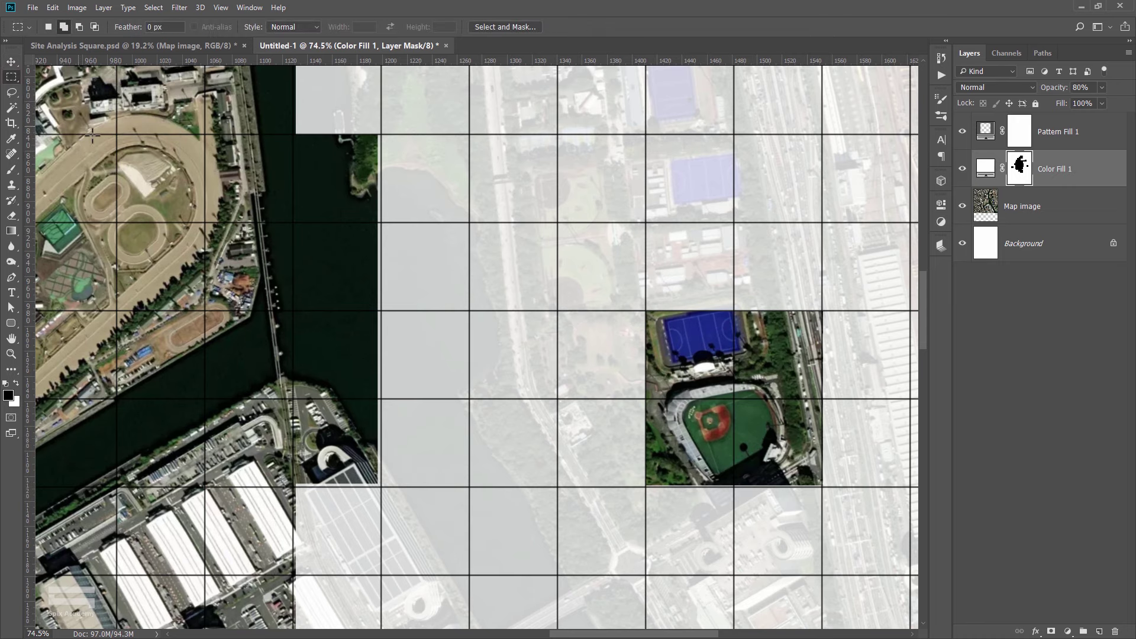
pyautogui.scroll(2, 306, 448)
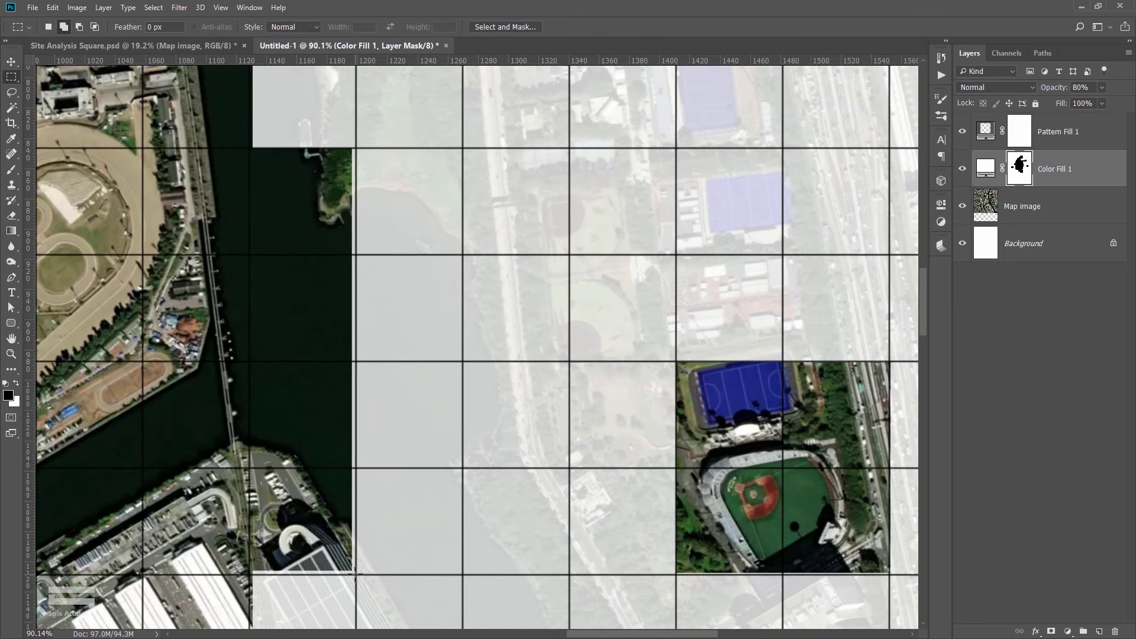
pyautogui.moveTo(260, 426); pyautogui.dragTo(236, 149)
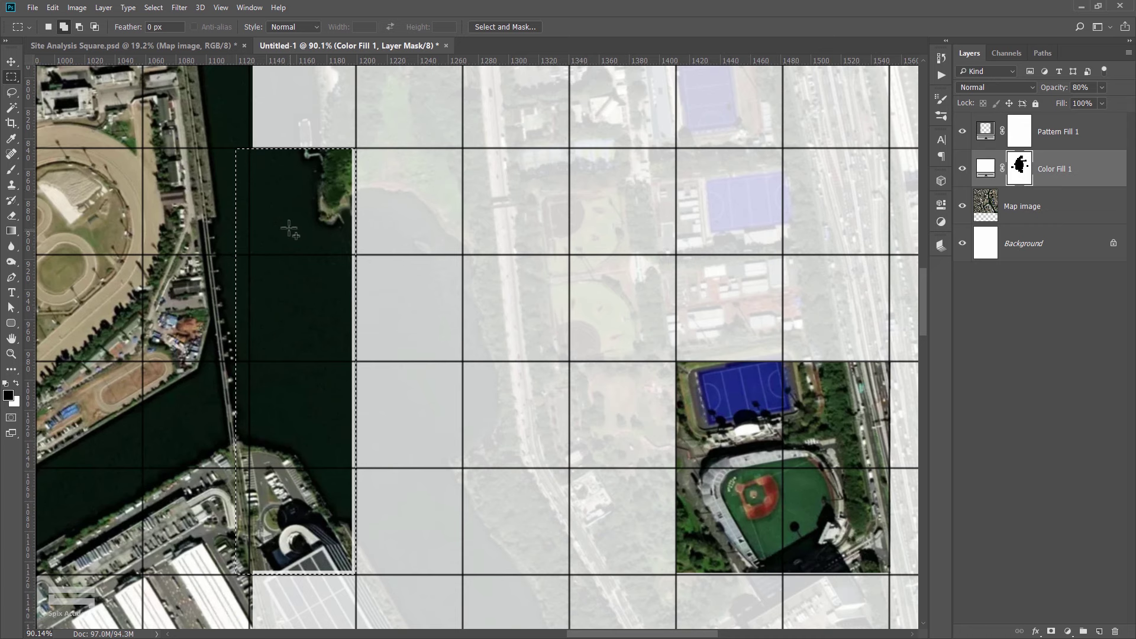
pyautogui.rightClick(273, 192)
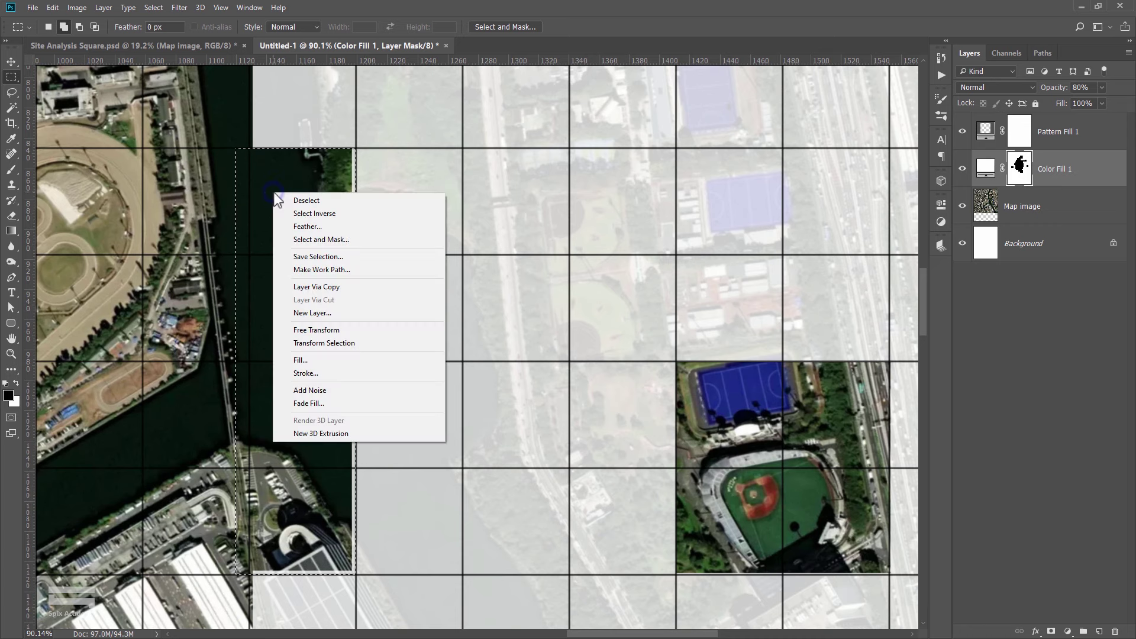
pyautogui.click(309, 368)
pyautogui.click(561, 195)
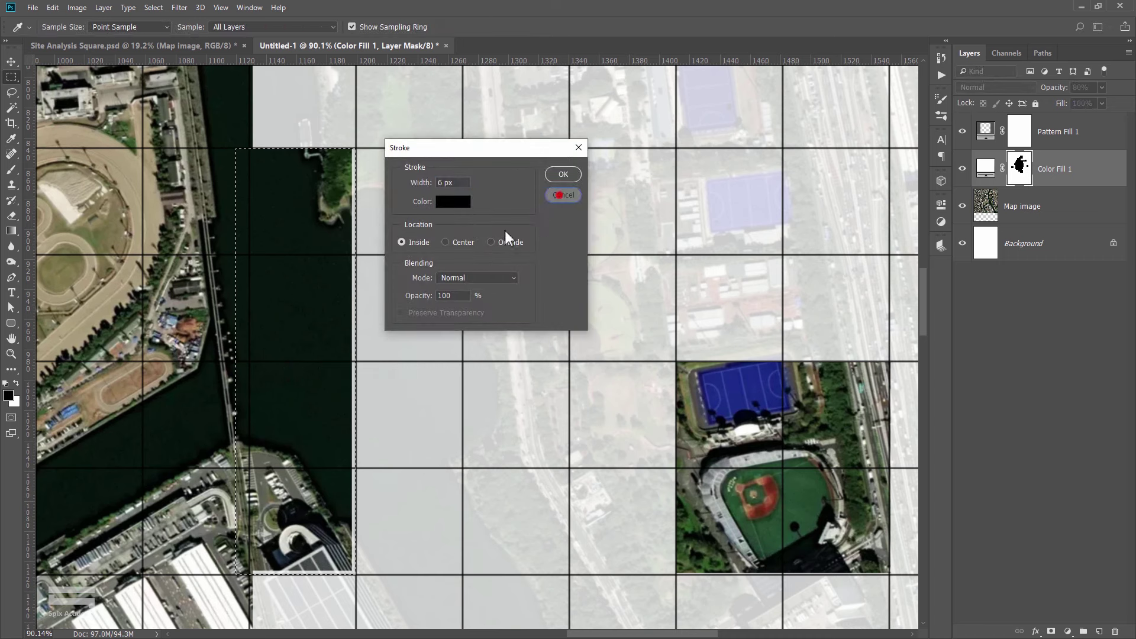
pyautogui.rightClick(276, 228)
pyautogui.click(302, 391)
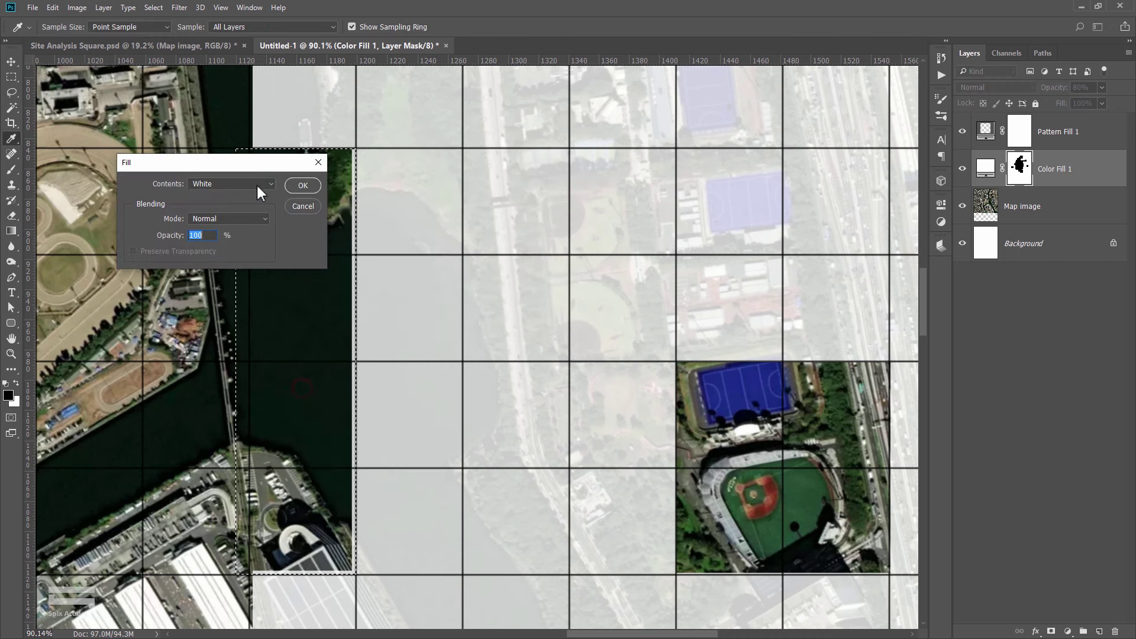
pyautogui.click(257, 183)
pyautogui.click(208, 262)
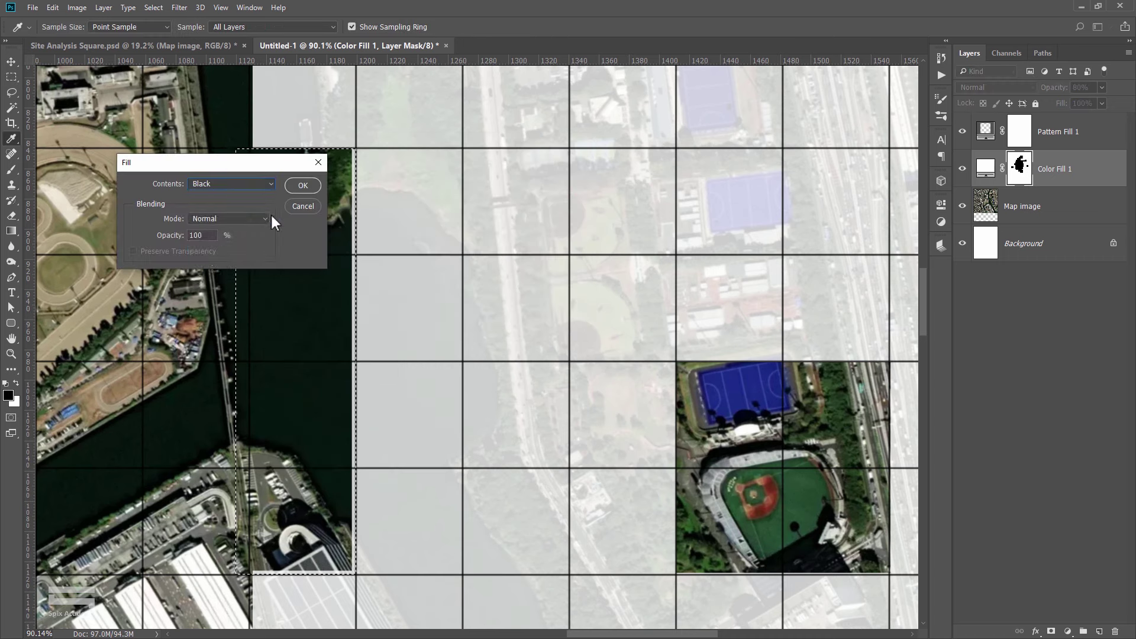
pyautogui.click(304, 185)
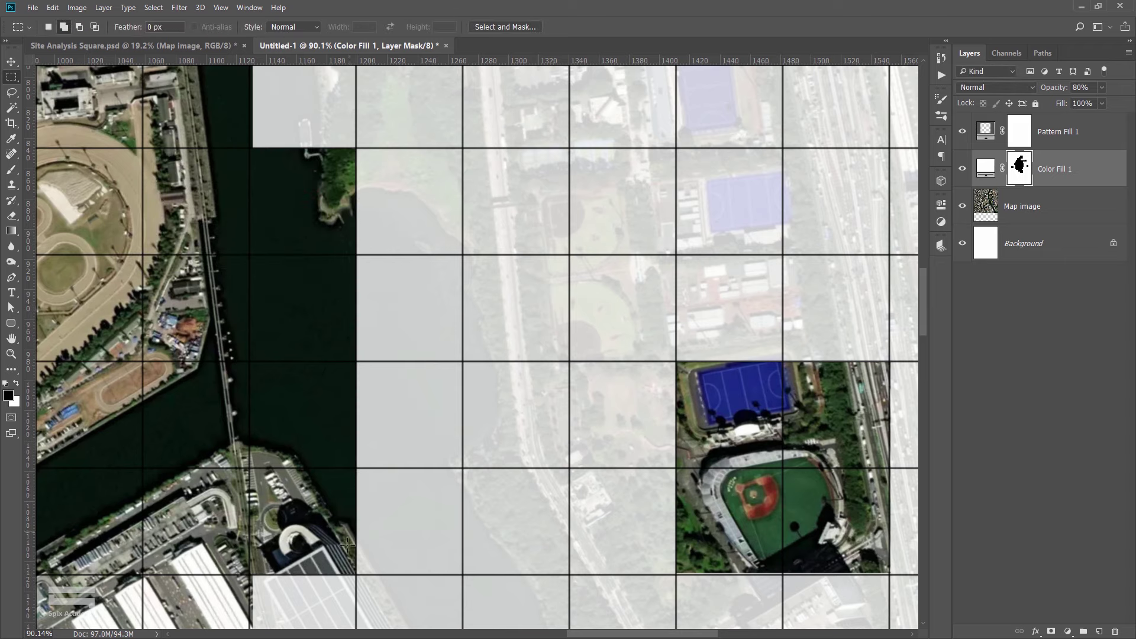
# Select a narrow strip beside the warehouses, fill it white on the mask, and deselect.
pyautogui.scroll(-3, 309, 407)
pyautogui.scroll(-2, 418, 343)
pyautogui.scroll(3, 399, 406)
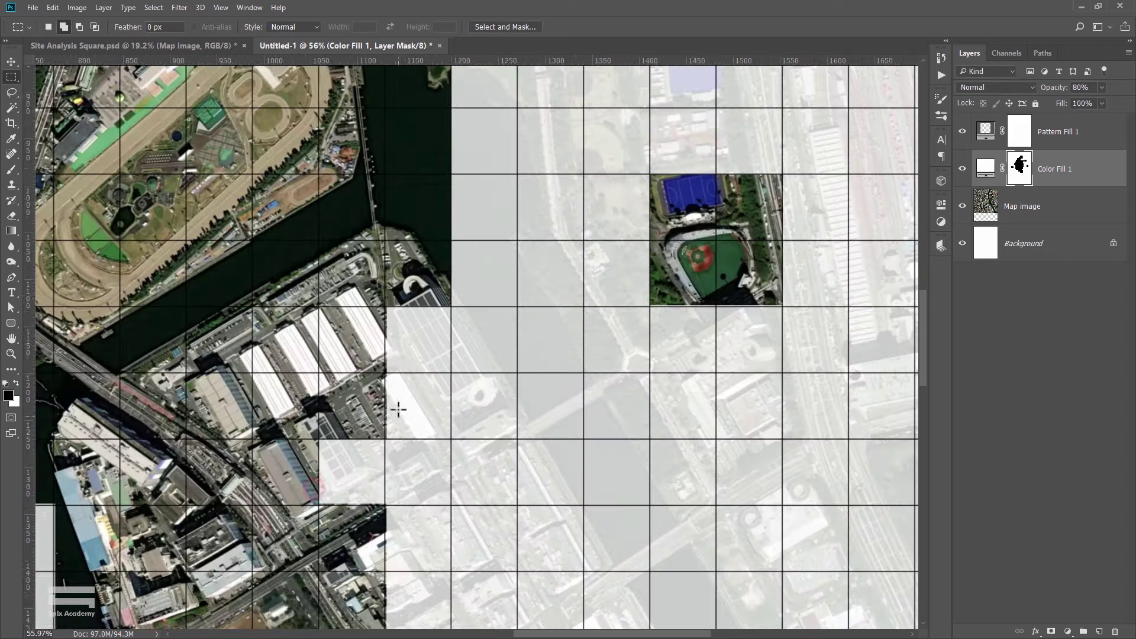
pyautogui.scroll(3, 388, 309)
pyautogui.scroll(2, 388, 309)
pyautogui.moveTo(374, 230); pyautogui.dragTo(435, 574)
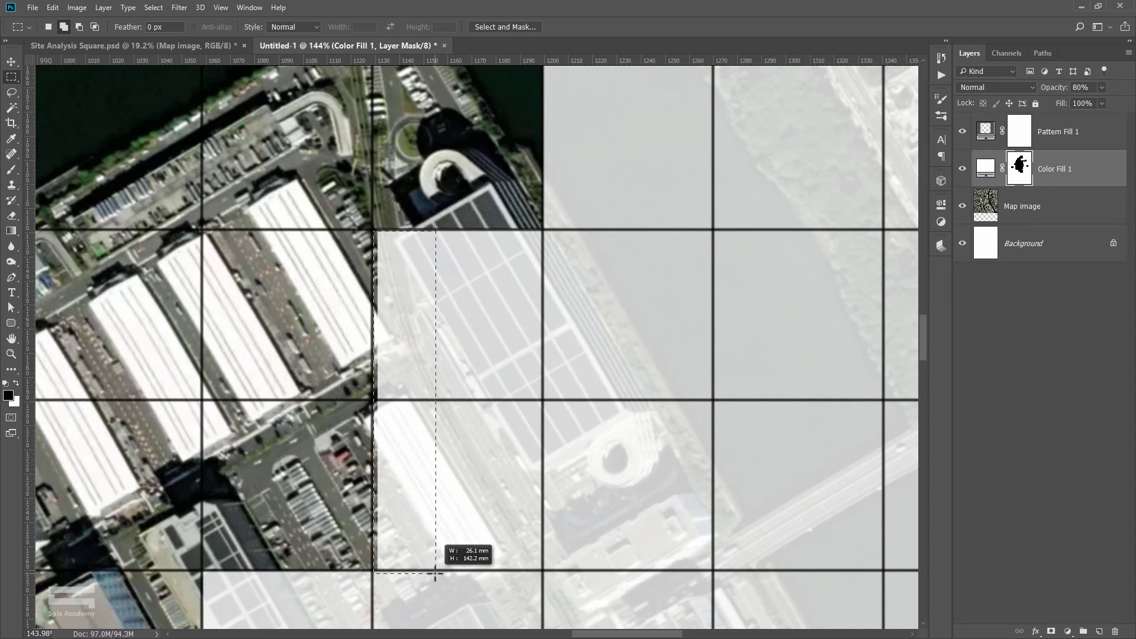
pyautogui.moveTo(434, 574); pyautogui.dragTo(435, 572)
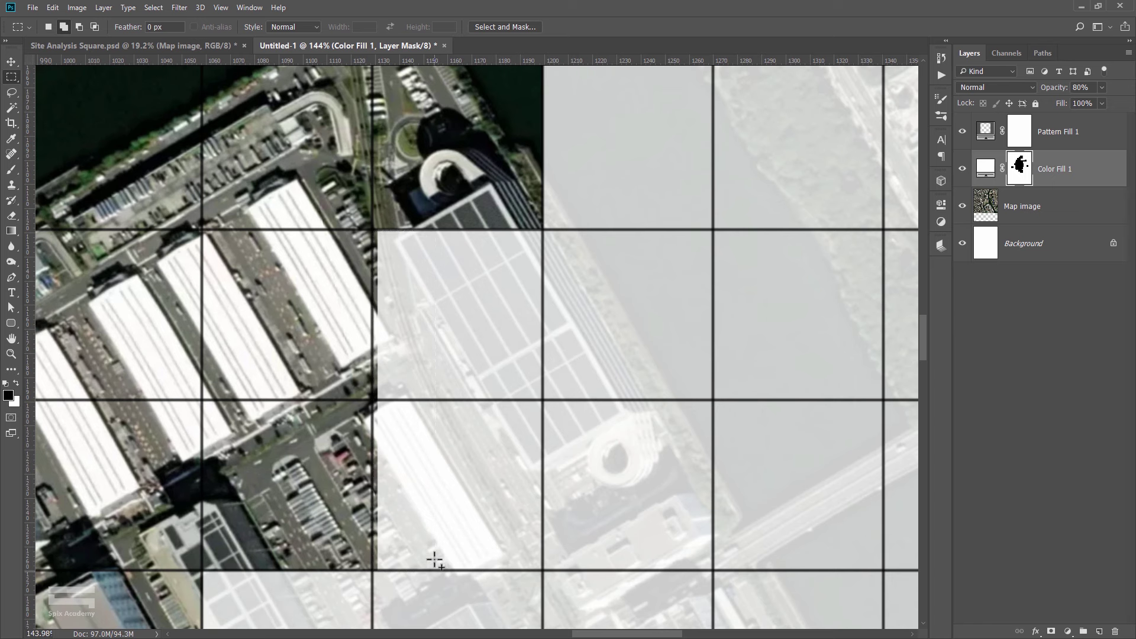
pyautogui.rightClick(404, 298)
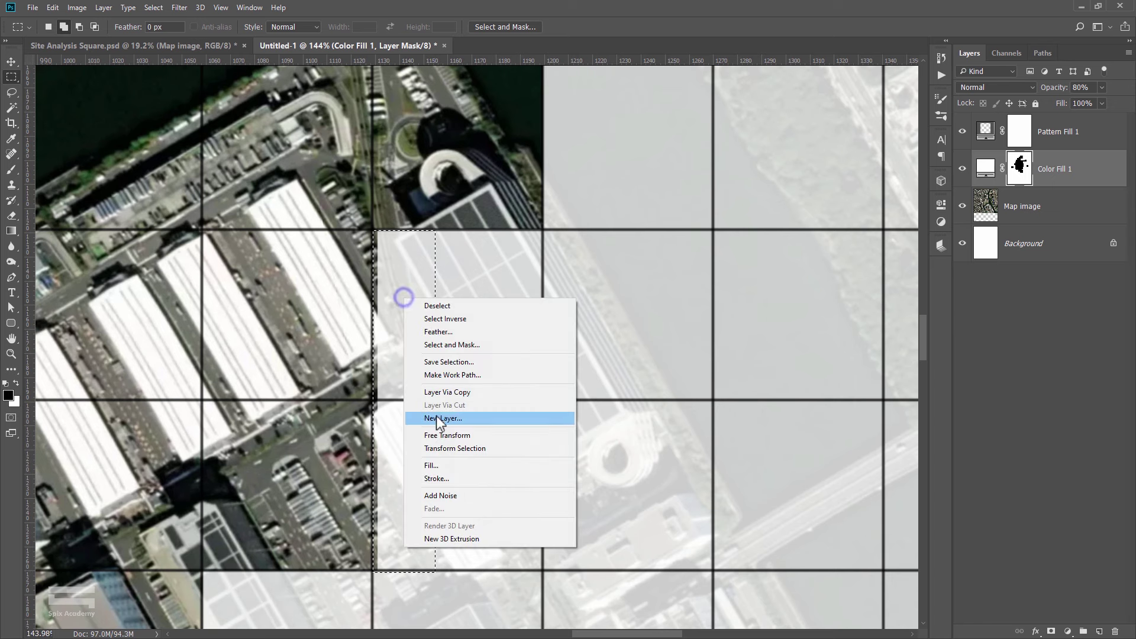
pyautogui.click(437, 464)
pyautogui.click(233, 184)
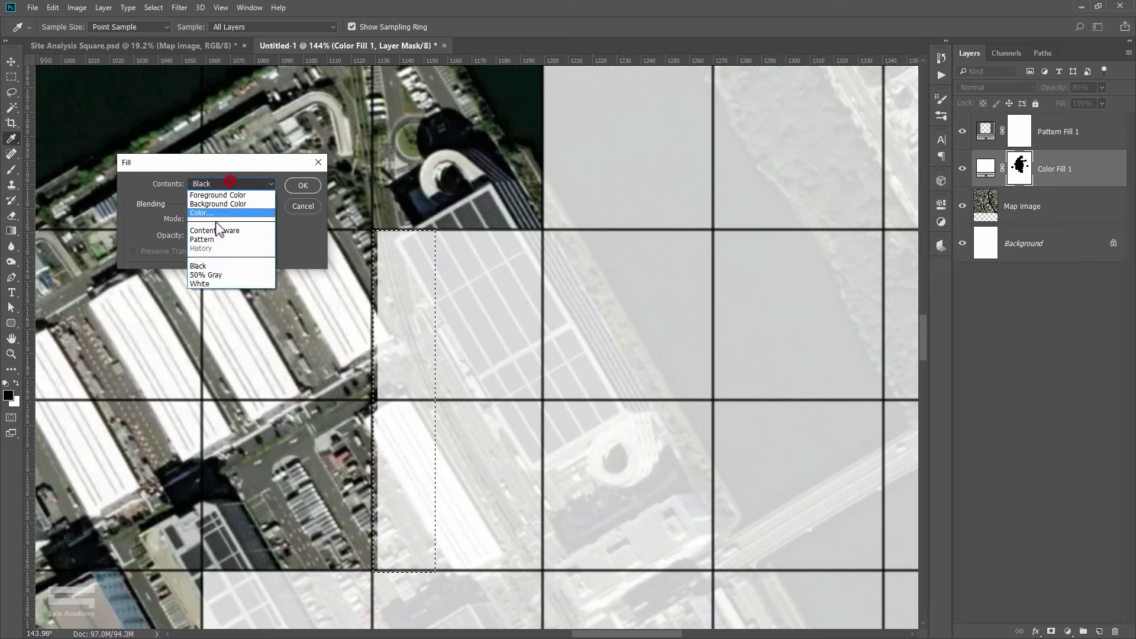
pyautogui.click(207, 285)
pyautogui.click(302, 185)
pyautogui.press('m')
pyautogui.hotkey('ctrl', 'd')
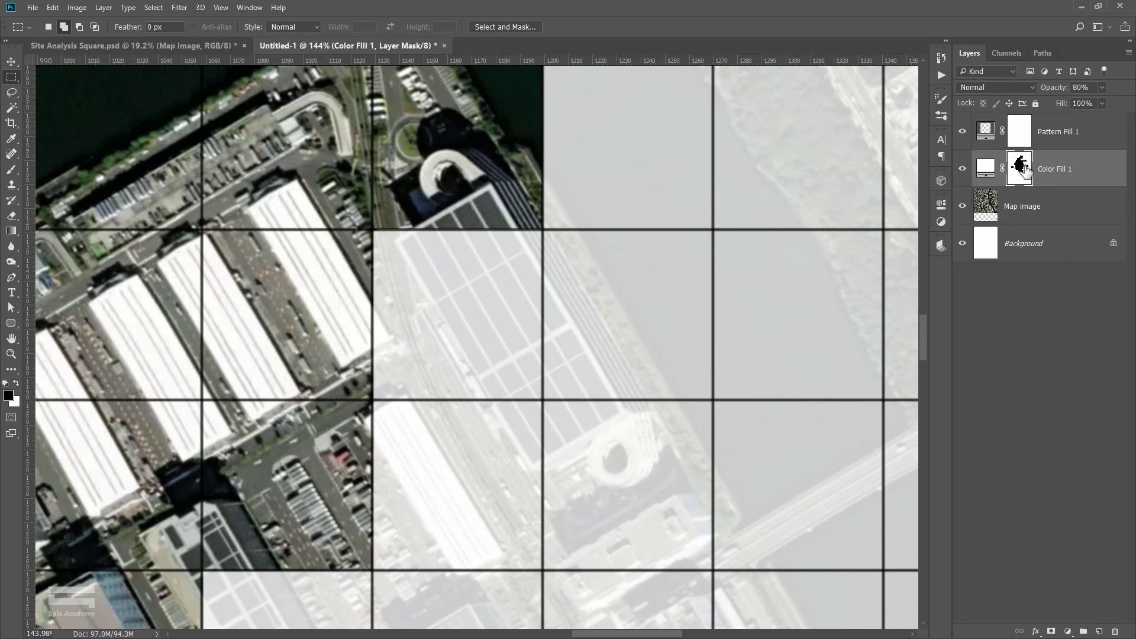
pyautogui.scroll(-3, 406, 312)
pyautogui.scroll(-2, 405, 311)
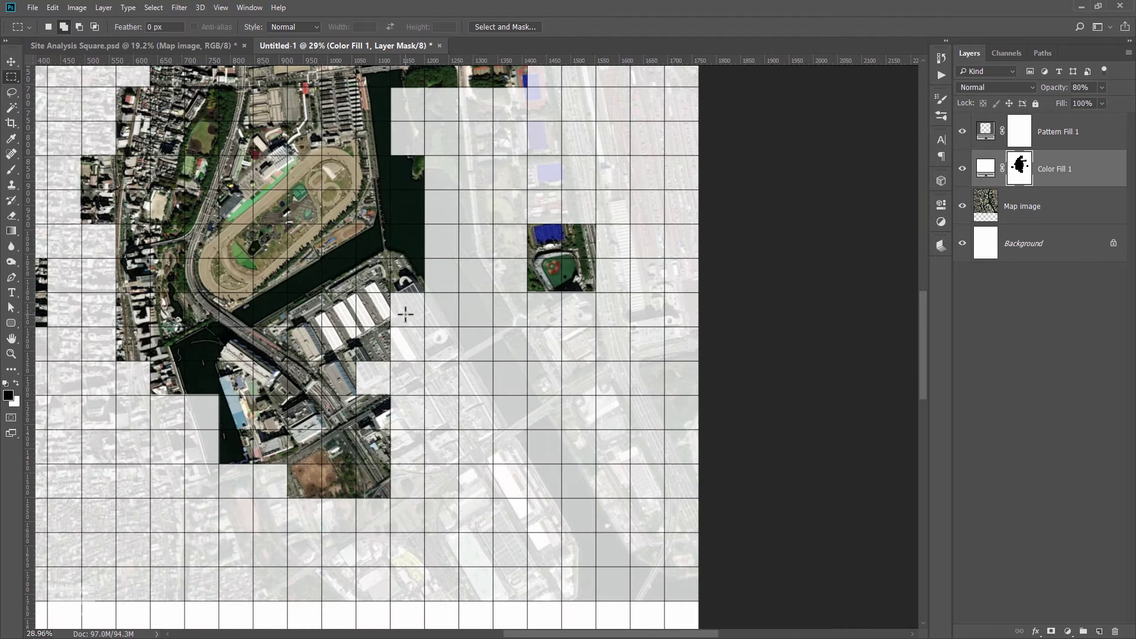
pyautogui.press('v')
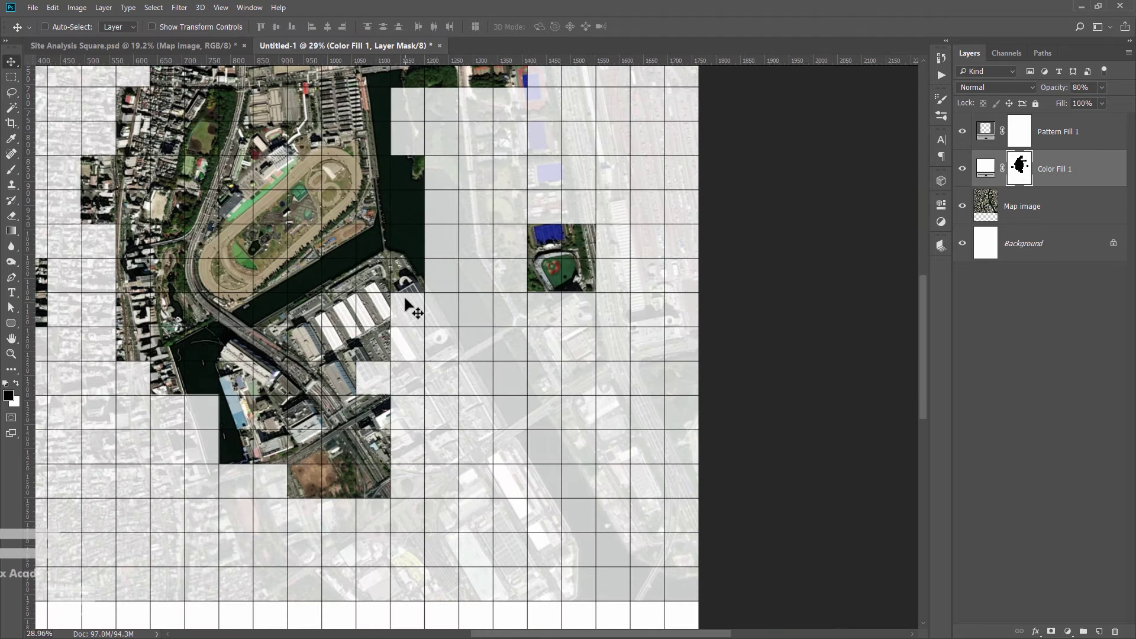
pyautogui.scroll(-2, 405, 303)
pyautogui.scroll(-1, 466, 342)
pyautogui.scroll(1, 503, 302)
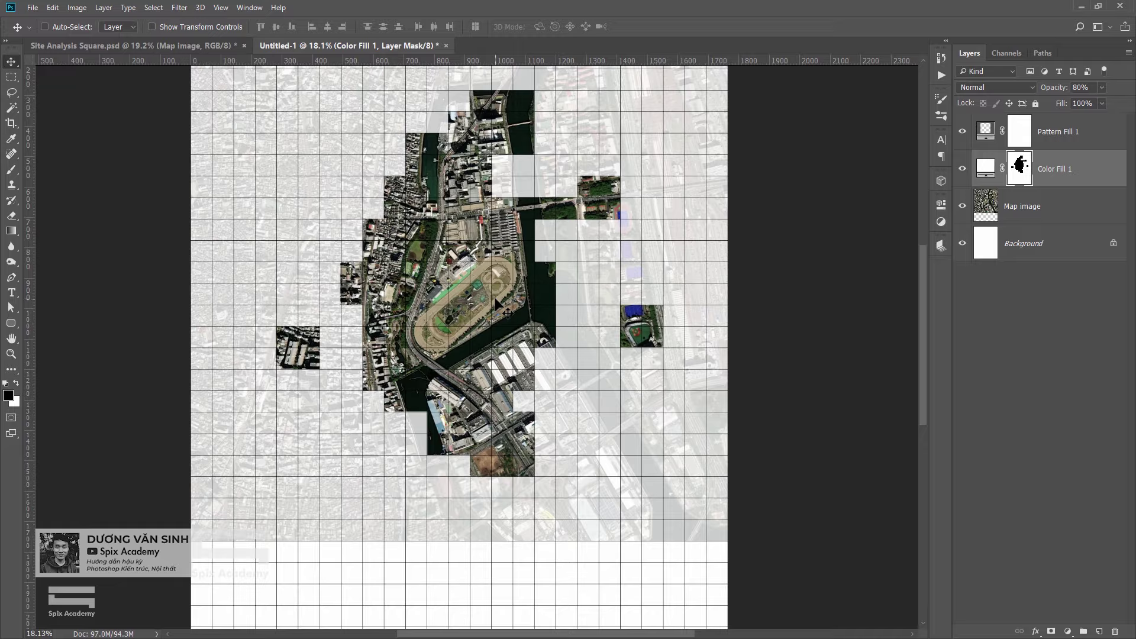
pyautogui.scroll(1, 504, 302)
pyautogui.scroll(1, 503, 299)
pyautogui.scroll(1, 443, 267)
pyautogui.moveTo(442, 267); pyautogui.dragTo(399, 355)
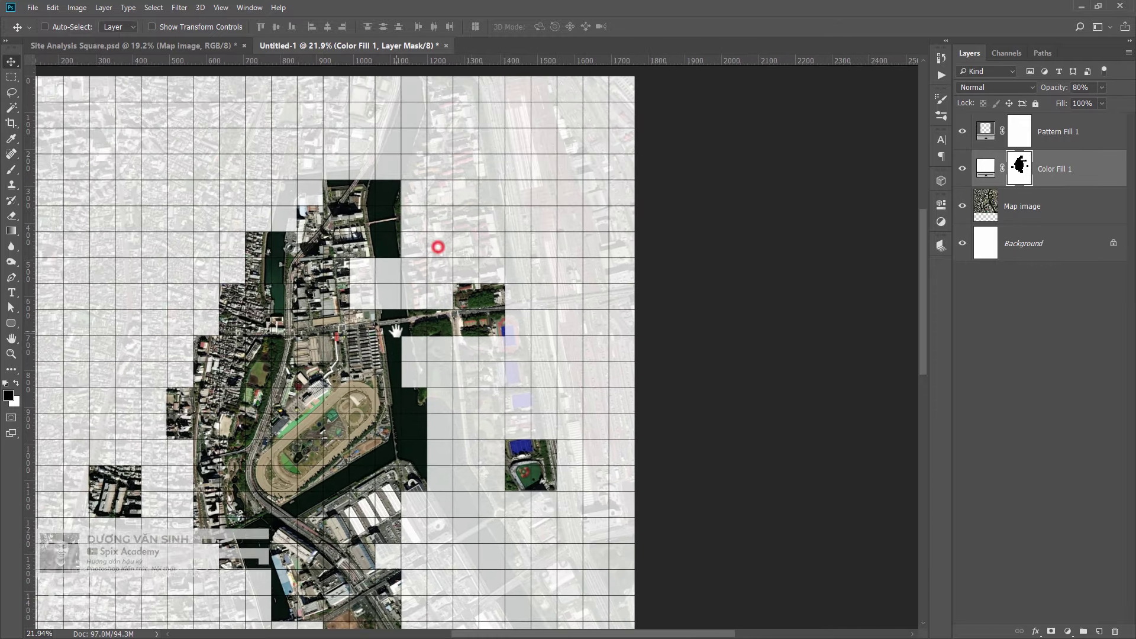
pyautogui.scroll(-1, 355, 388)
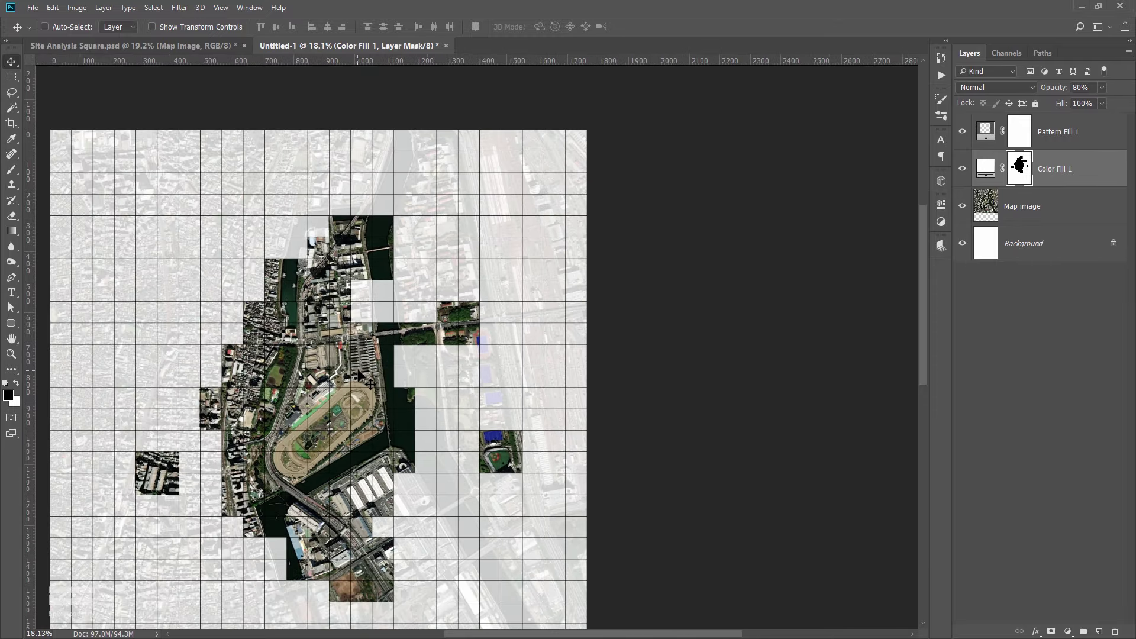
pyautogui.scroll(1, 370, 386)
pyautogui.moveTo(370, 386); pyautogui.dragTo(382, 371)
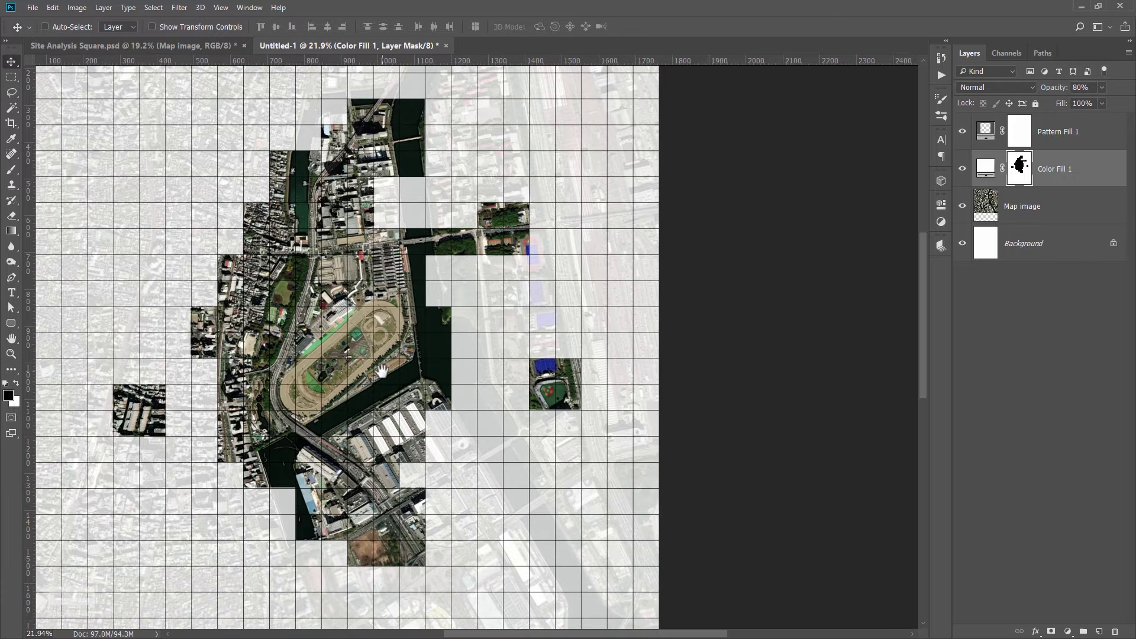
pyautogui.click(165, 48)
pyautogui.scroll(2, 395, 374)
pyautogui.scroll(3, 402, 361)
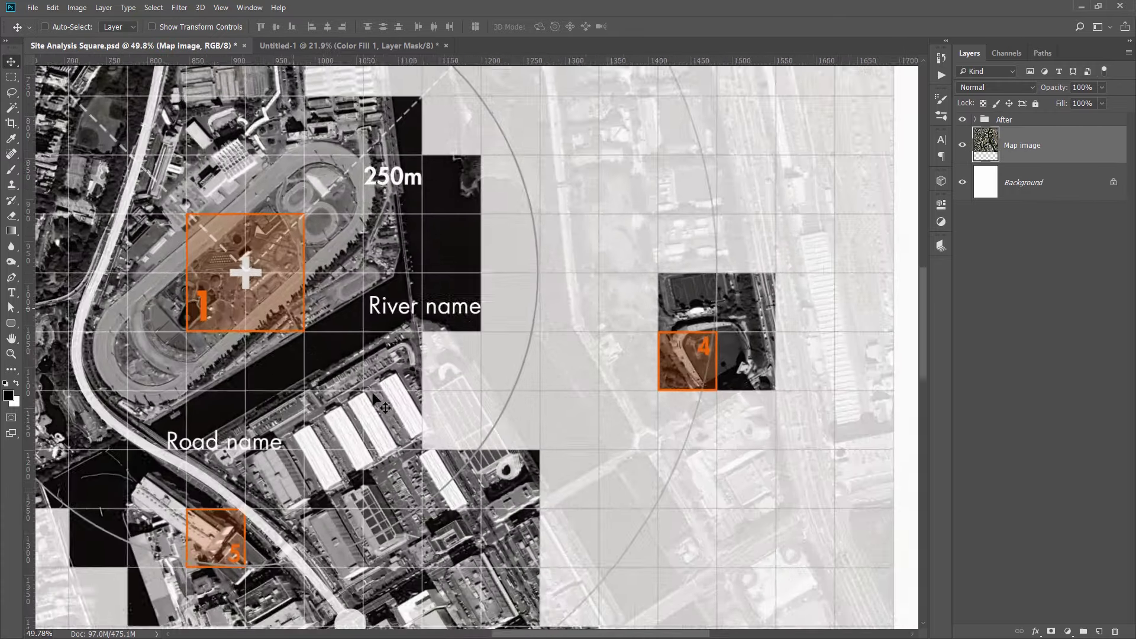
pyautogui.scroll(2, 415, 346)
pyautogui.moveTo(389, 258); pyautogui.dragTo(361, 244)
pyautogui.moveTo(760, 187); pyautogui.dragTo(770, 208)
pyautogui.press('Escape')
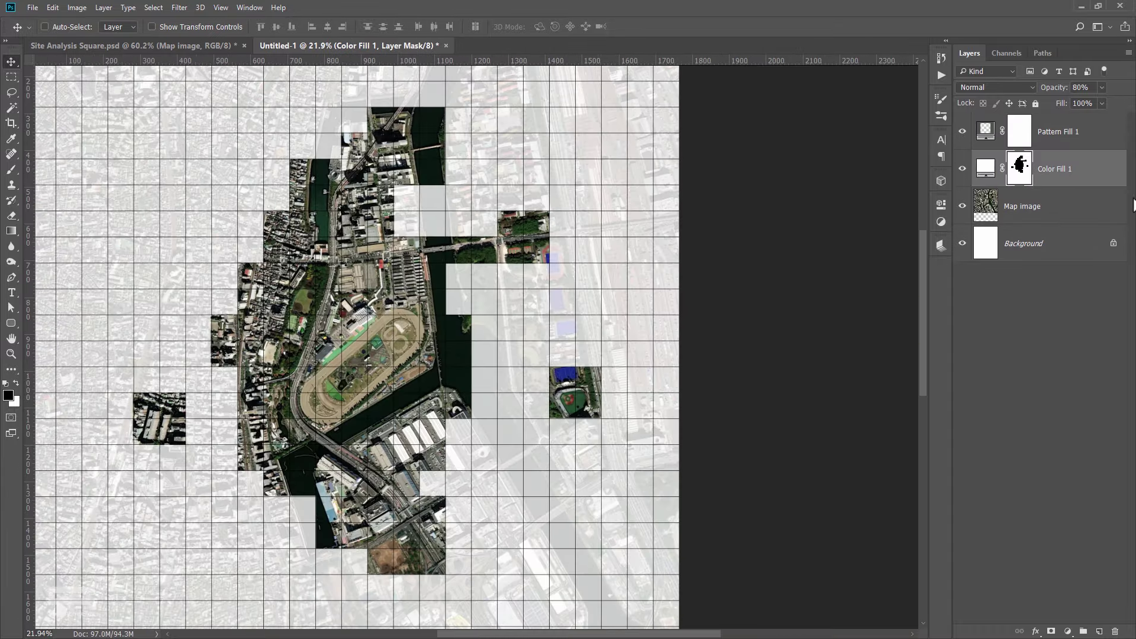
# Set Pattern Fill 1's opacity to 40% and duplicate it as Pattern Fill 1 copy.
pyautogui.click(1091, 142)
pyautogui.click(962, 131)
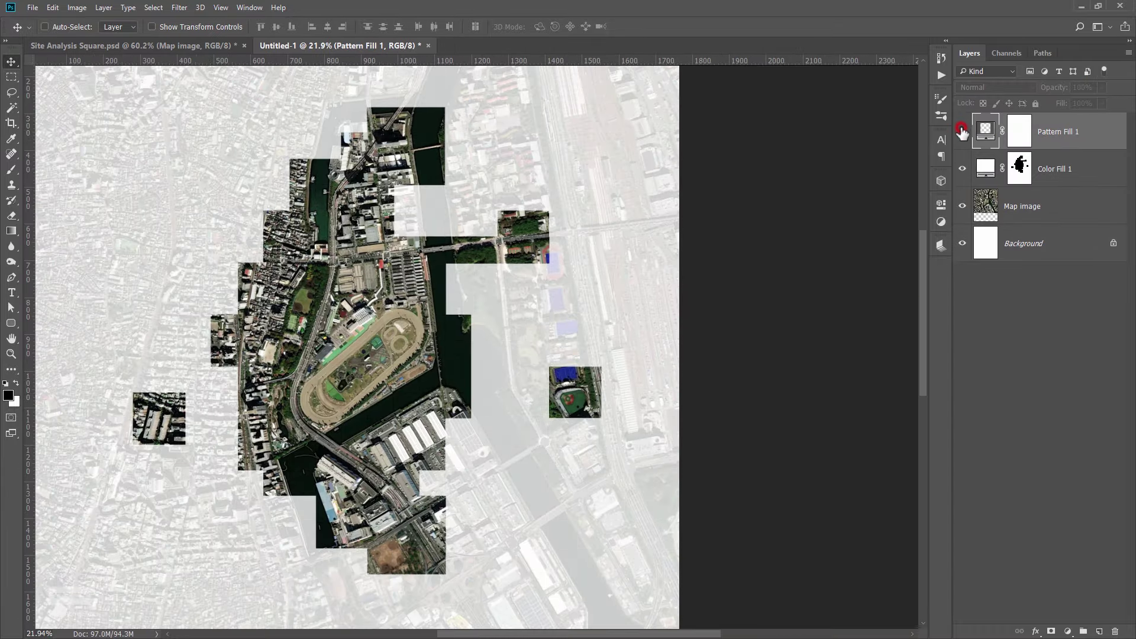
pyautogui.click(963, 131)
pyautogui.click(963, 131)
pyautogui.click(962, 131)
pyautogui.scroll(2, 602, 299)
pyautogui.scroll(1, 609, 272)
pyautogui.scroll(1, 609, 272)
pyautogui.moveTo(1101, 88); pyautogui.dragTo(1078, 101)
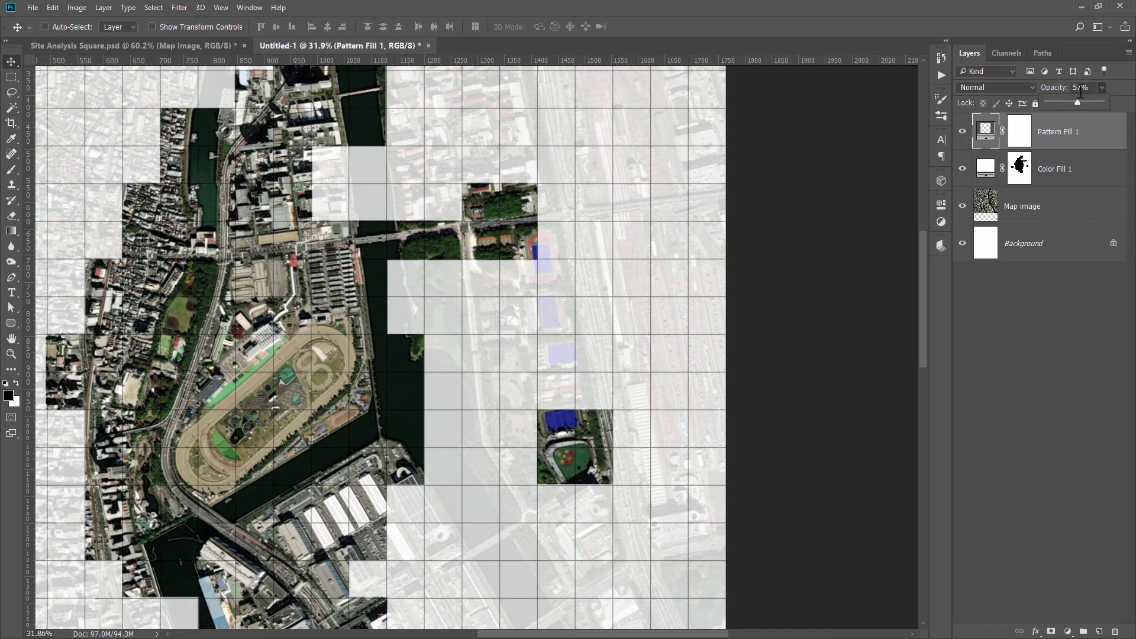
pyautogui.click(1080, 88)
pyautogui.write('40')
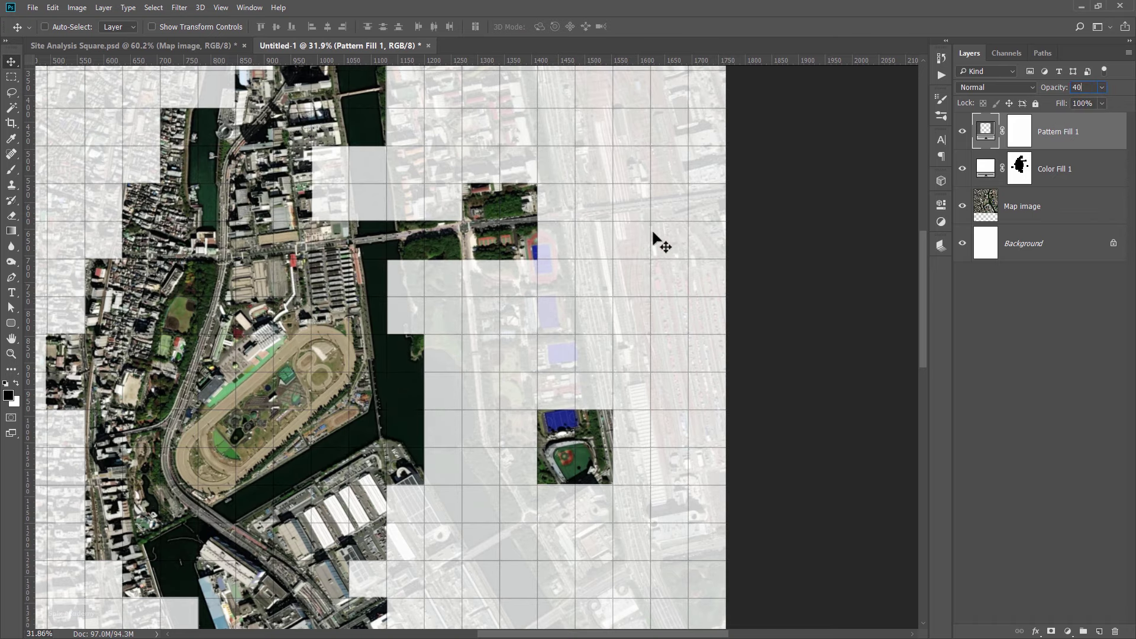
pyautogui.scroll(-1, 598, 219)
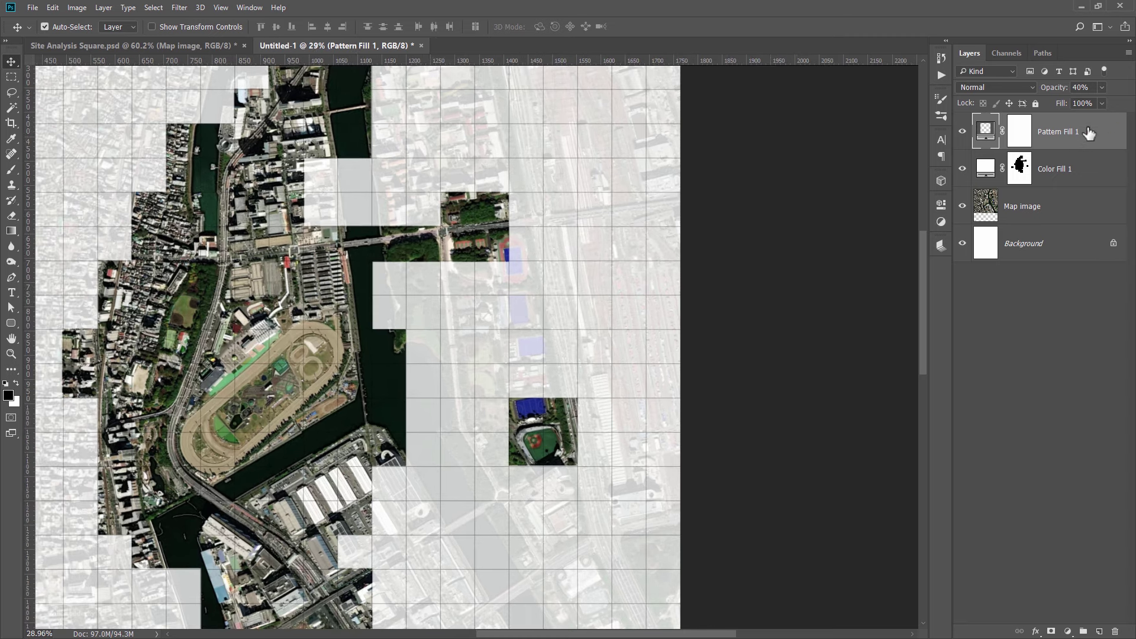
pyautogui.hotkey('ctrl', 'j')
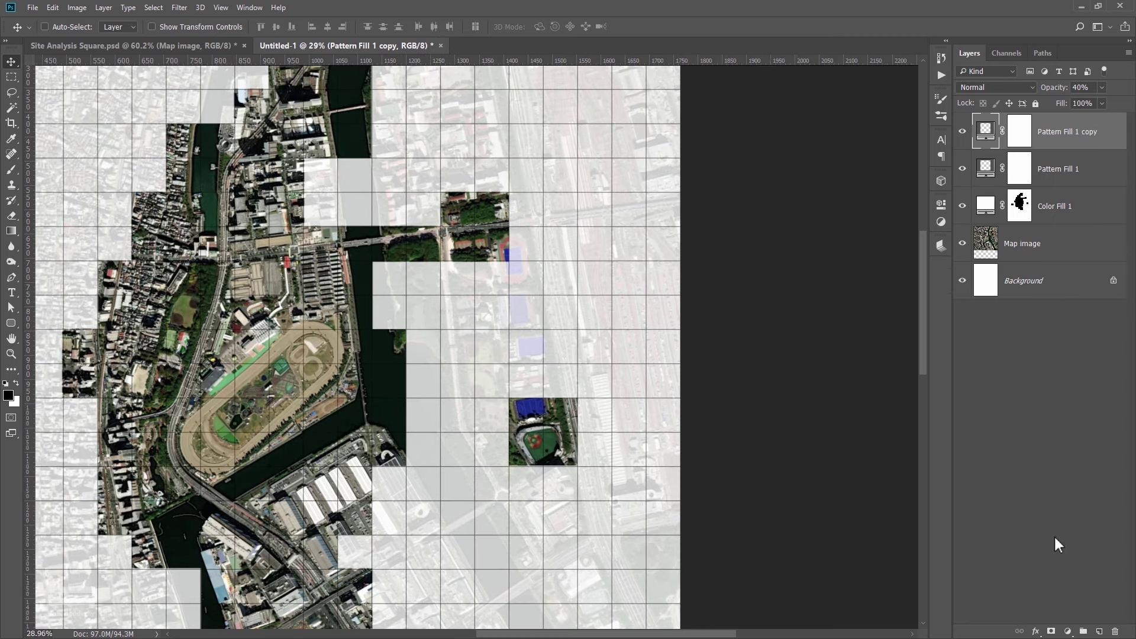
# Add a #ffffff Solid Color fill layer clipped to the grid copy below.
pyautogui.click(1070, 631)
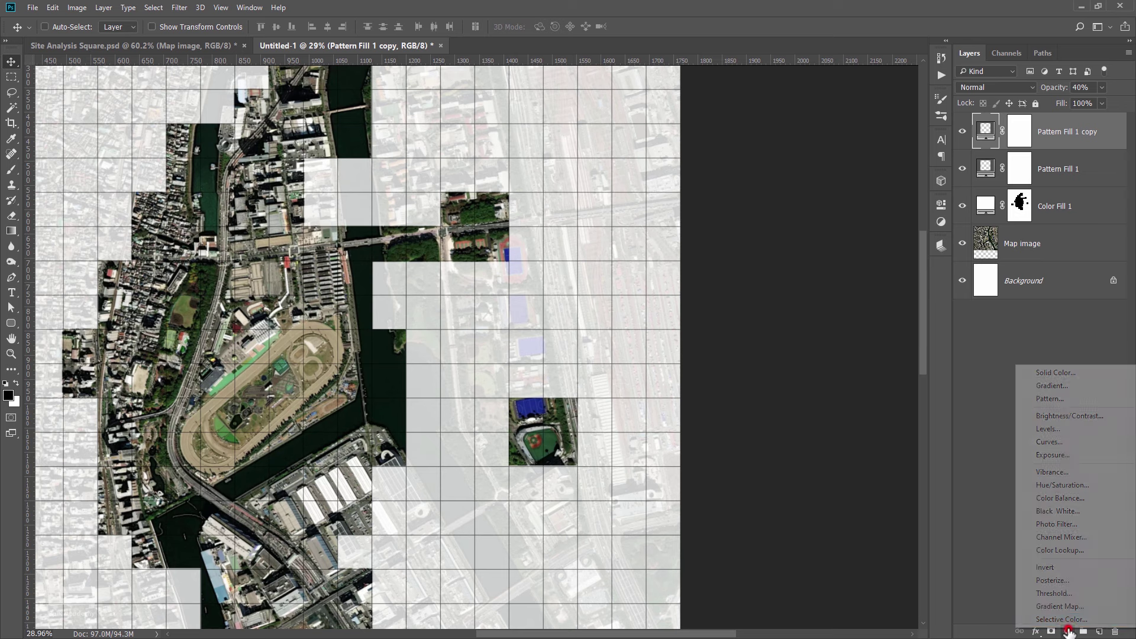
pyautogui.click(1059, 373)
pyautogui.write('ffffff')
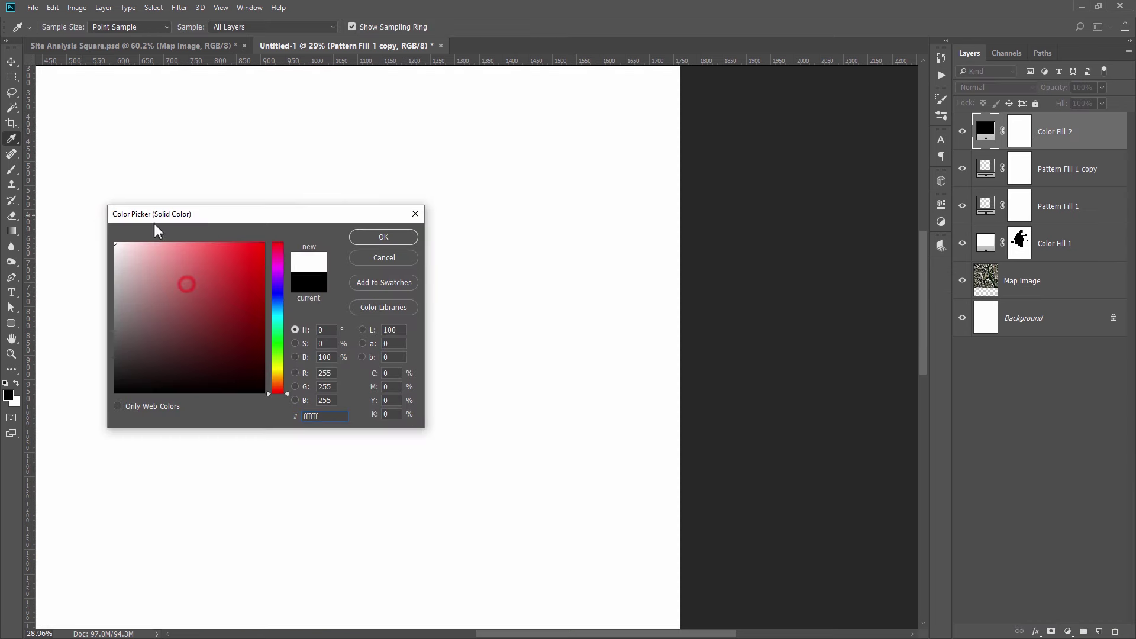
pyautogui.click(387, 235)
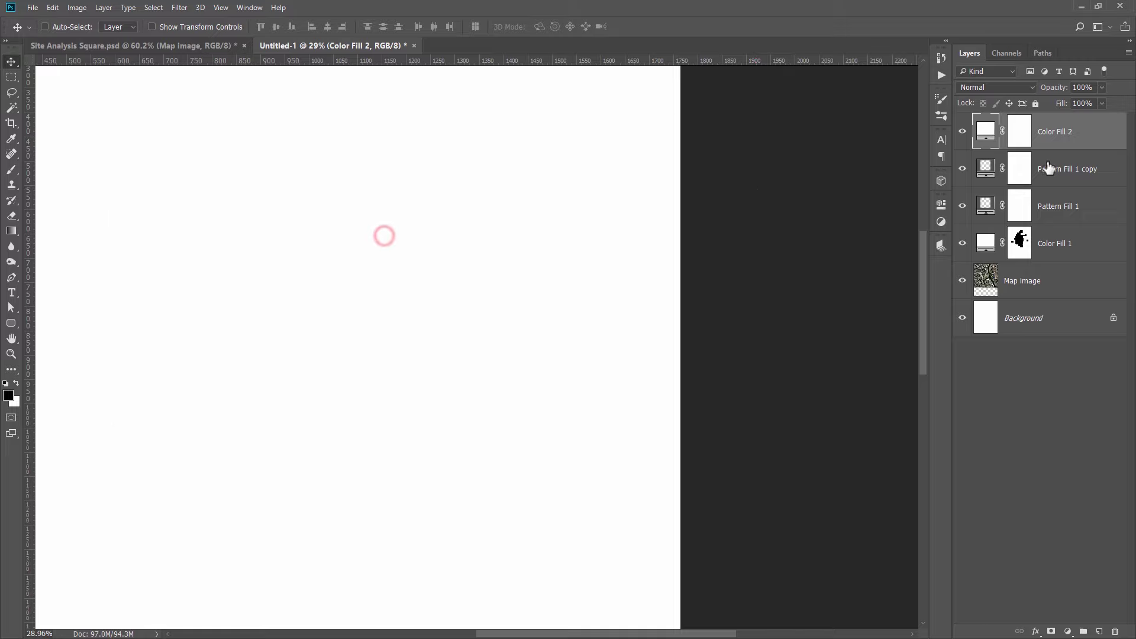
pyautogui.rightClick(1106, 139)
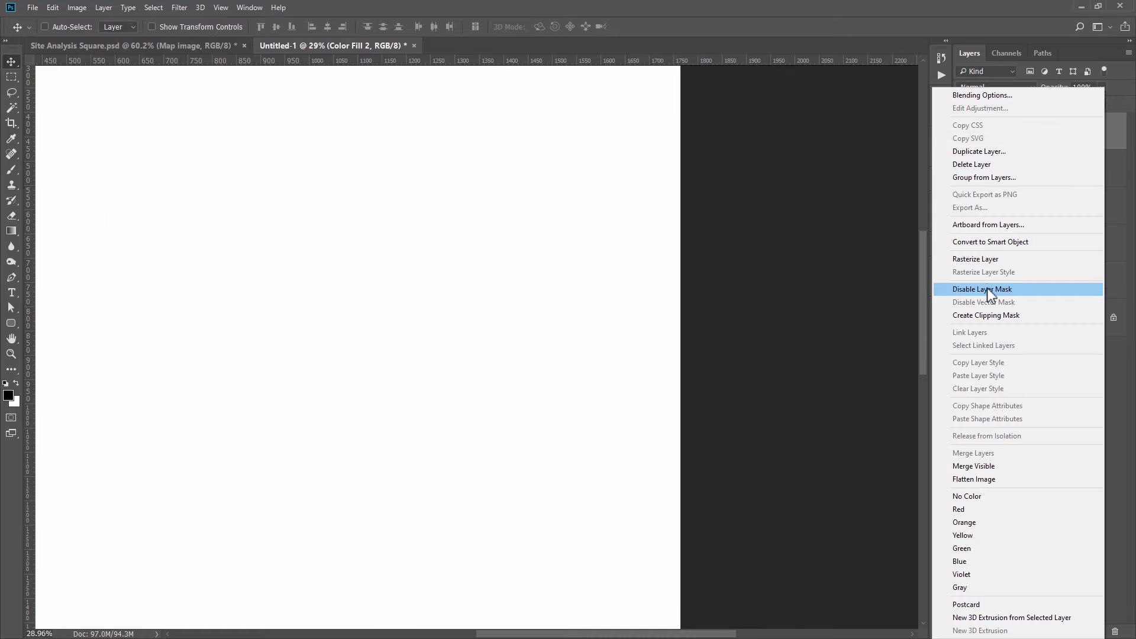
pyautogui.click(988, 315)
# Raise Pattern Fill 1 copy's opacity to 78%.
pyautogui.scroll(2, 461, 365)
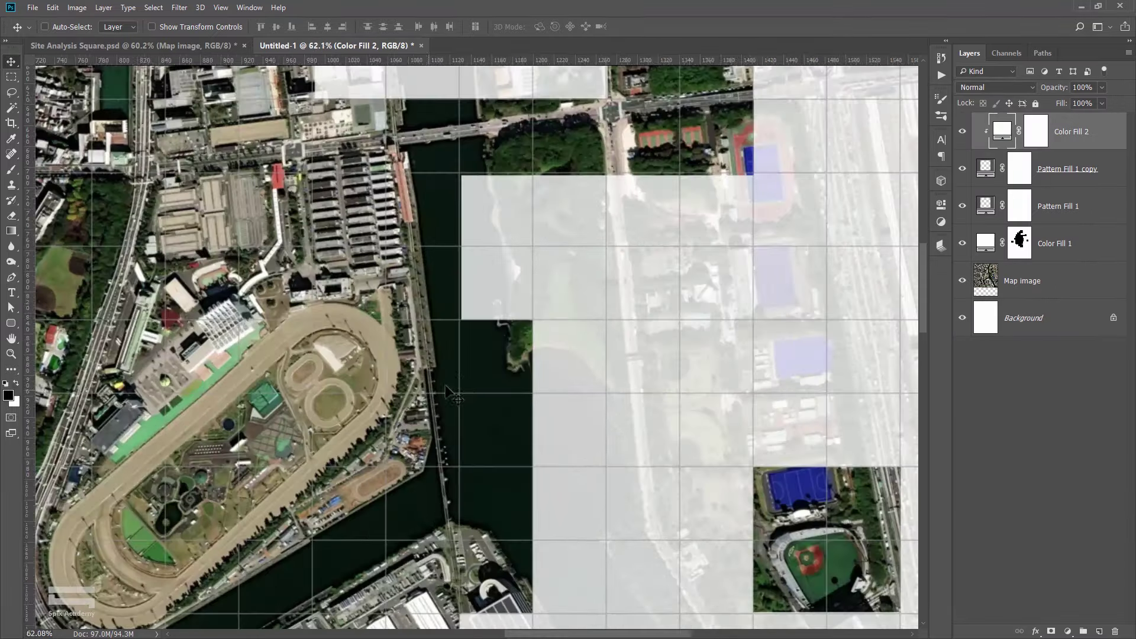
pyautogui.scroll(2, 461, 365)
pyautogui.scroll(2, 461, 365)
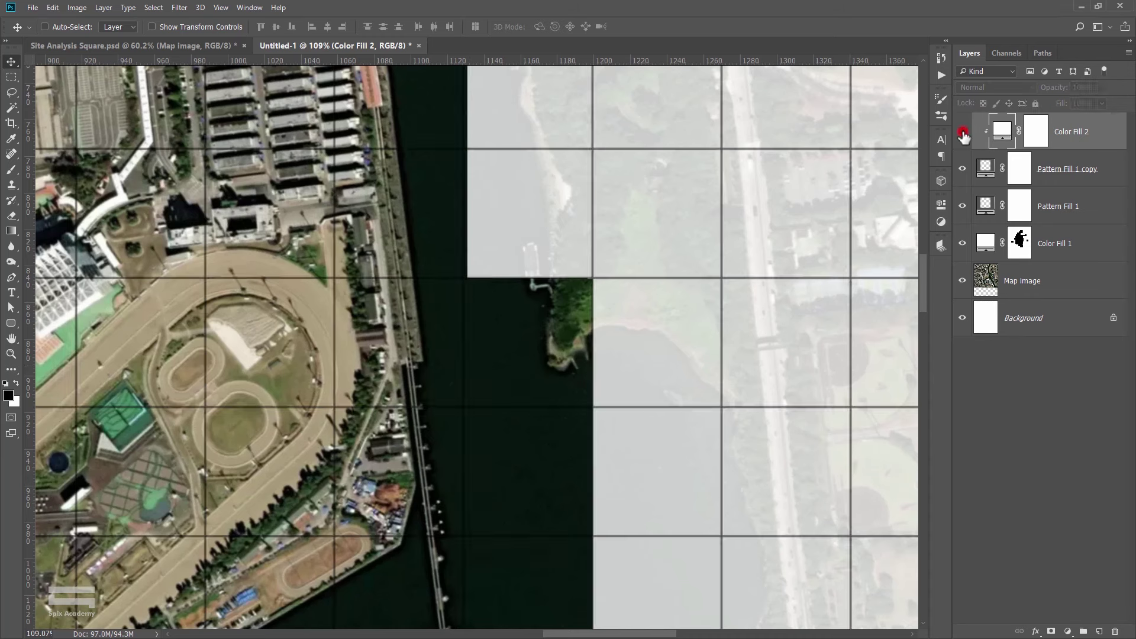
pyautogui.scroll(-2, 435, 365)
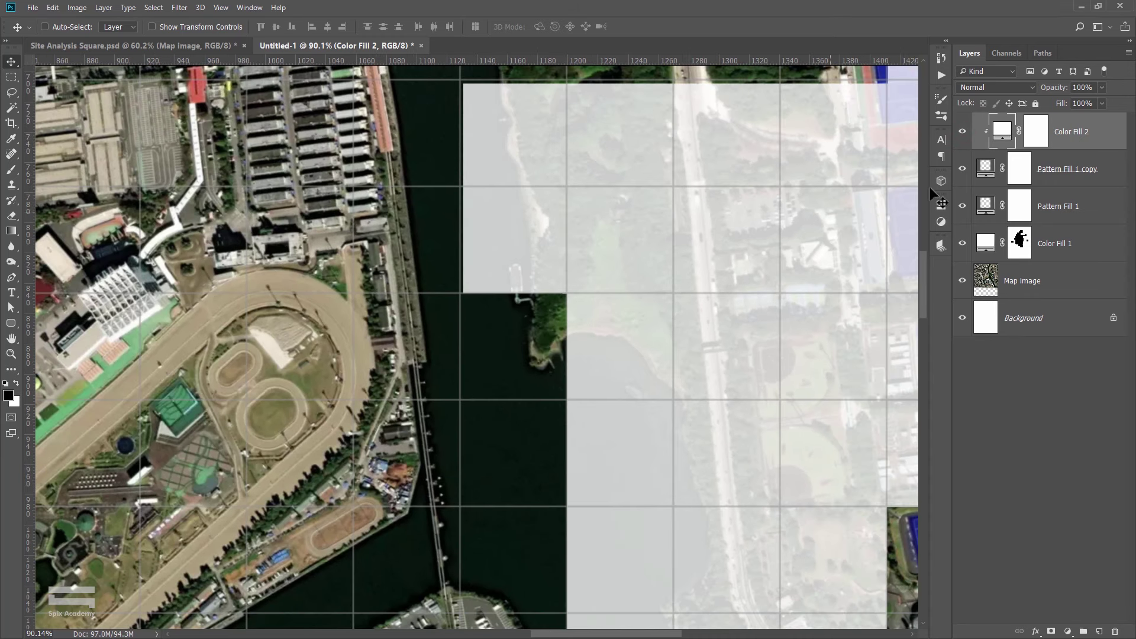
pyautogui.click(1074, 169)
pyautogui.click(1102, 88)
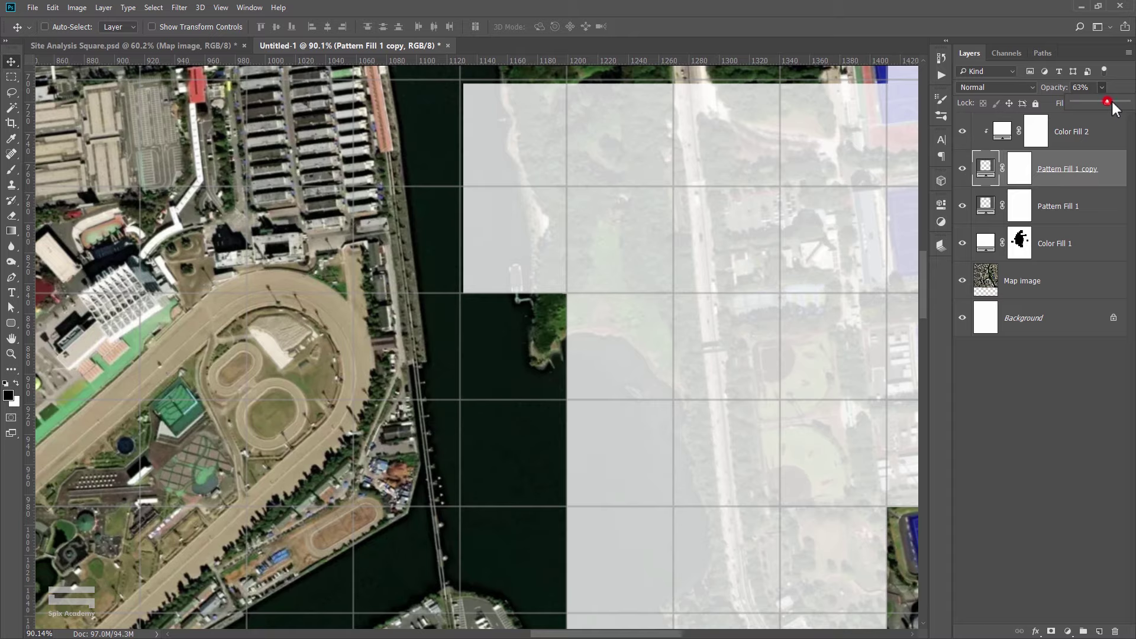
pyautogui.moveTo(1112, 102); pyautogui.dragTo(1116, 102)
pyautogui.scroll(-3, 496, 309)
pyautogui.scroll(-1, 414, 314)
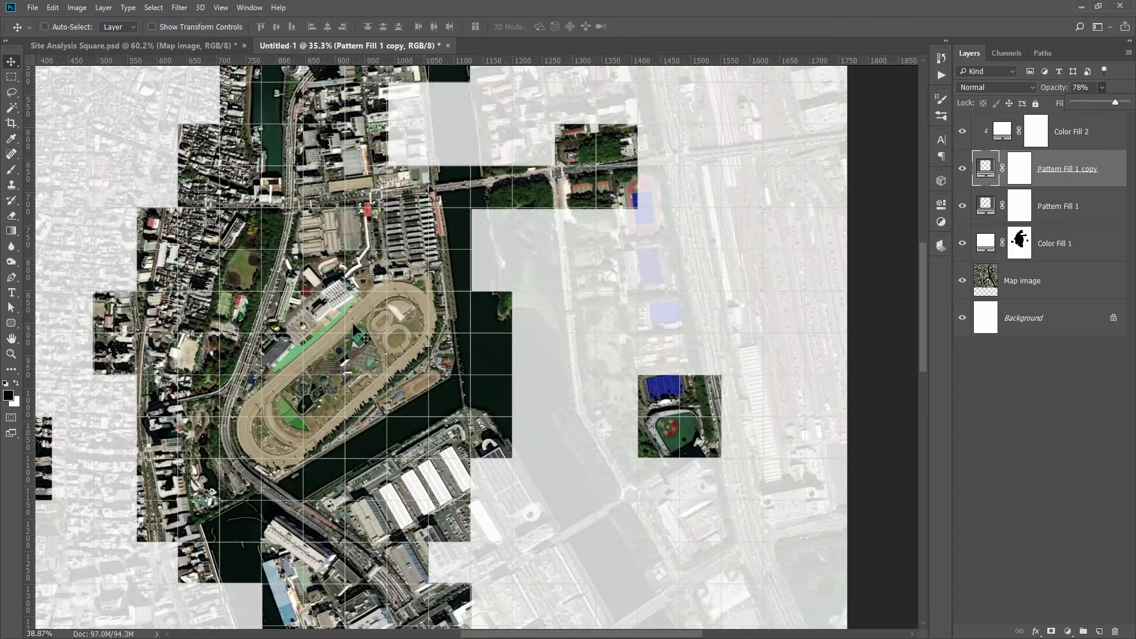
pyautogui.scroll(1, 348, 320)
pyautogui.scroll(-1, 348, 319)
pyautogui.scroll(-2, 356, 323)
pyautogui.scroll(-1, 355, 322)
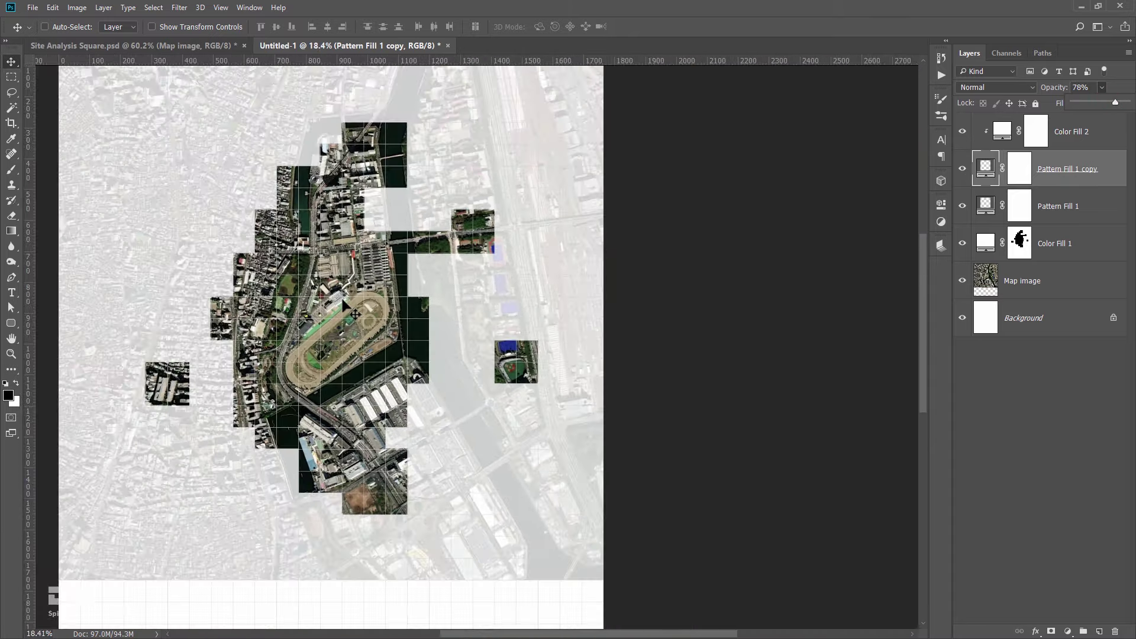
pyautogui.scroll(1, 355, 323)
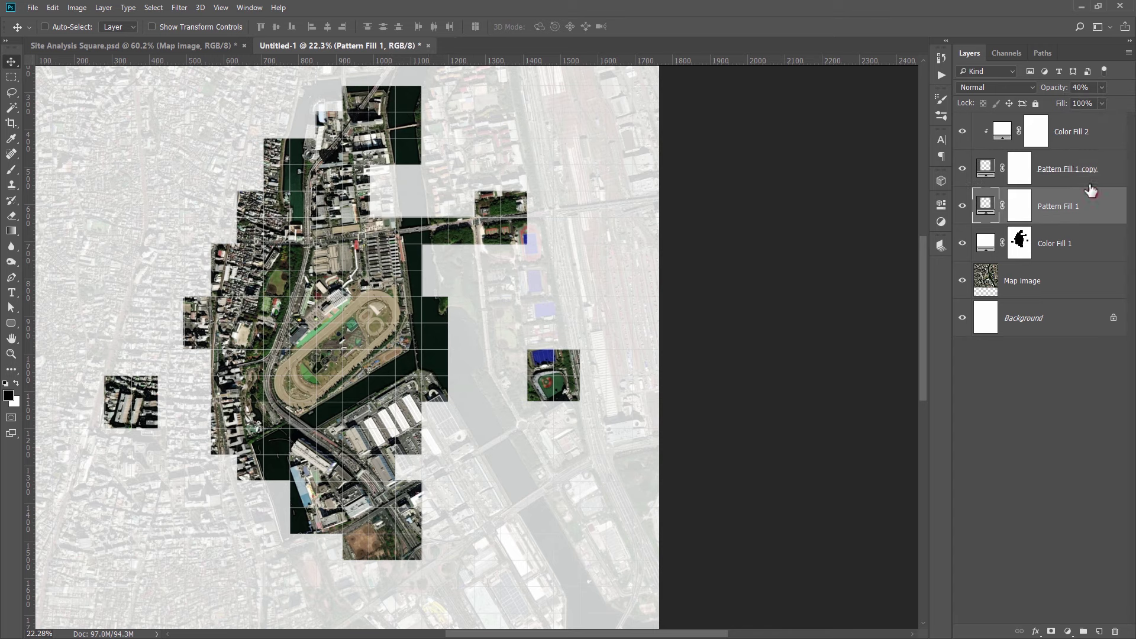
pyautogui.scroll(1, 438, 203)
pyautogui.scroll(5, 438, 203)
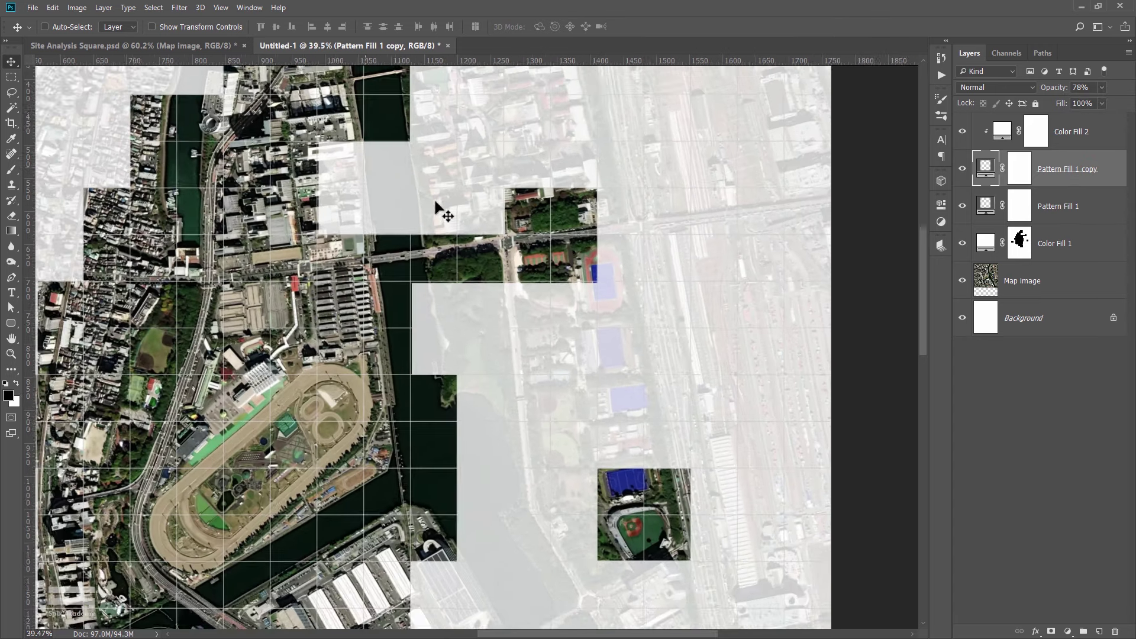
pyautogui.click(1025, 249)
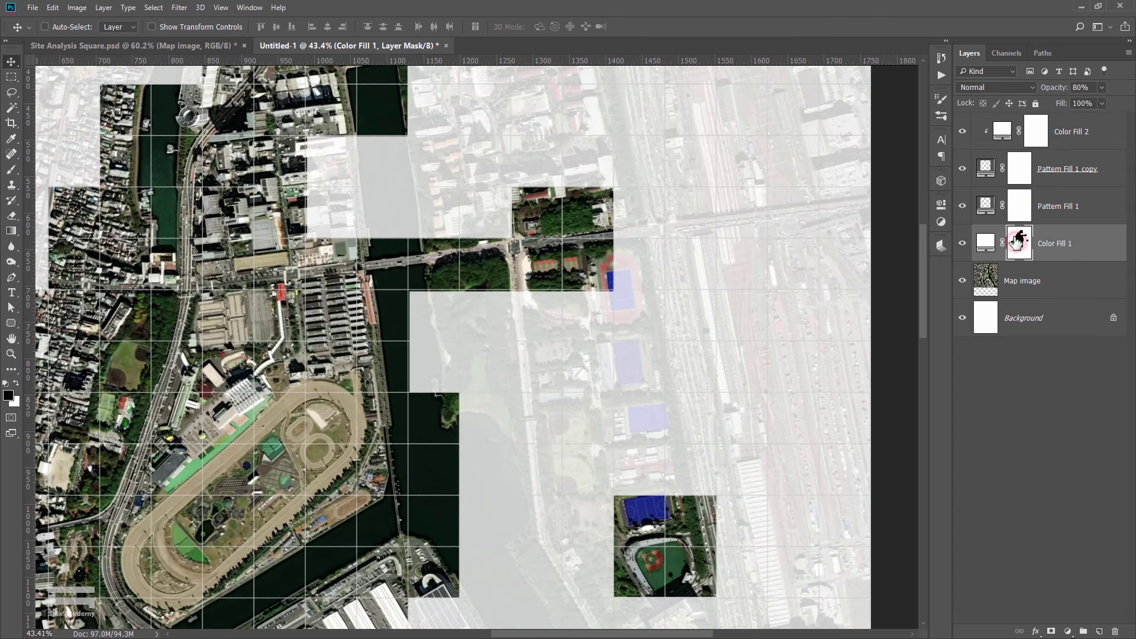
# Replace Pattern Fill 1 copy's mask with Color Fill 1's mask and invert it.
pyautogui.click(963, 244)
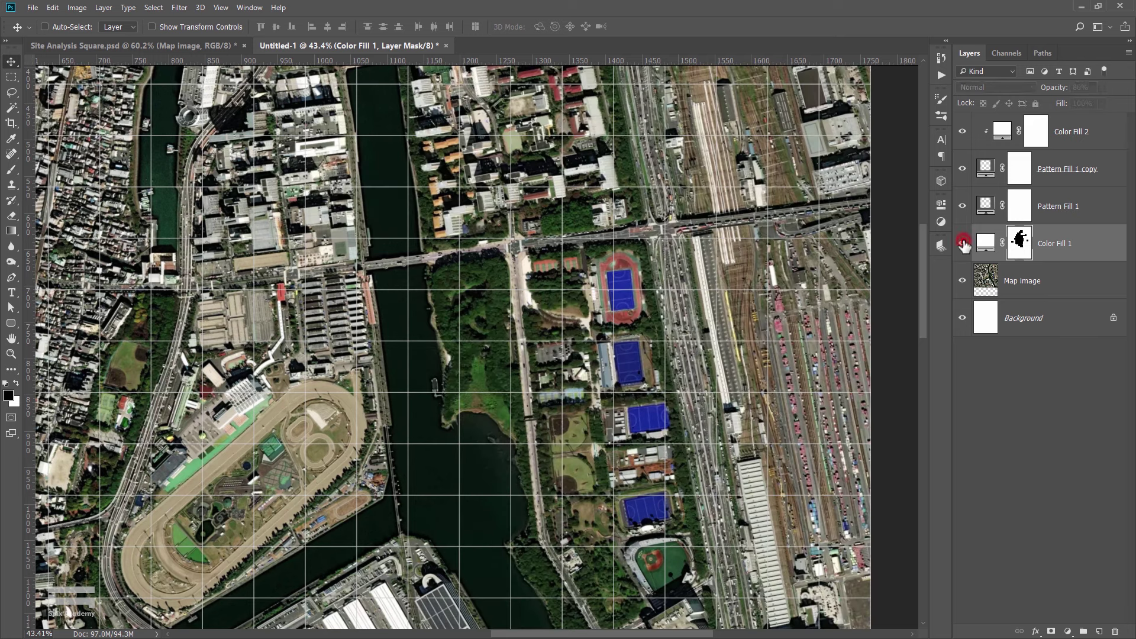
pyautogui.moveTo(1022, 246); pyautogui.dragTo(1024, 175)
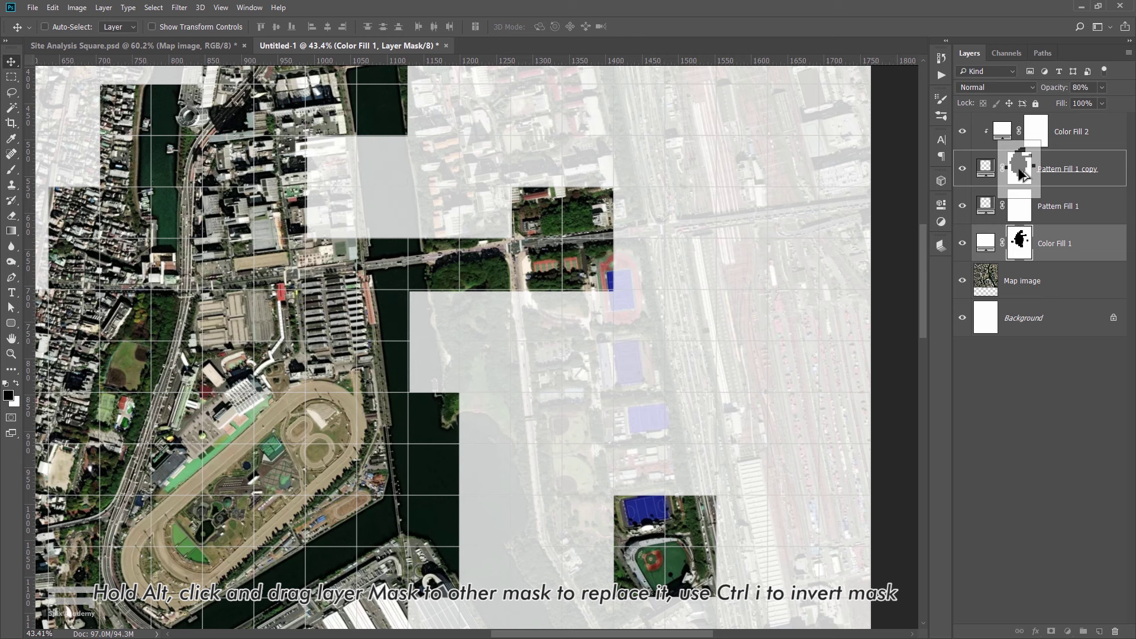
pyautogui.moveTo(1019, 170); pyautogui.dragTo(1023, 167)
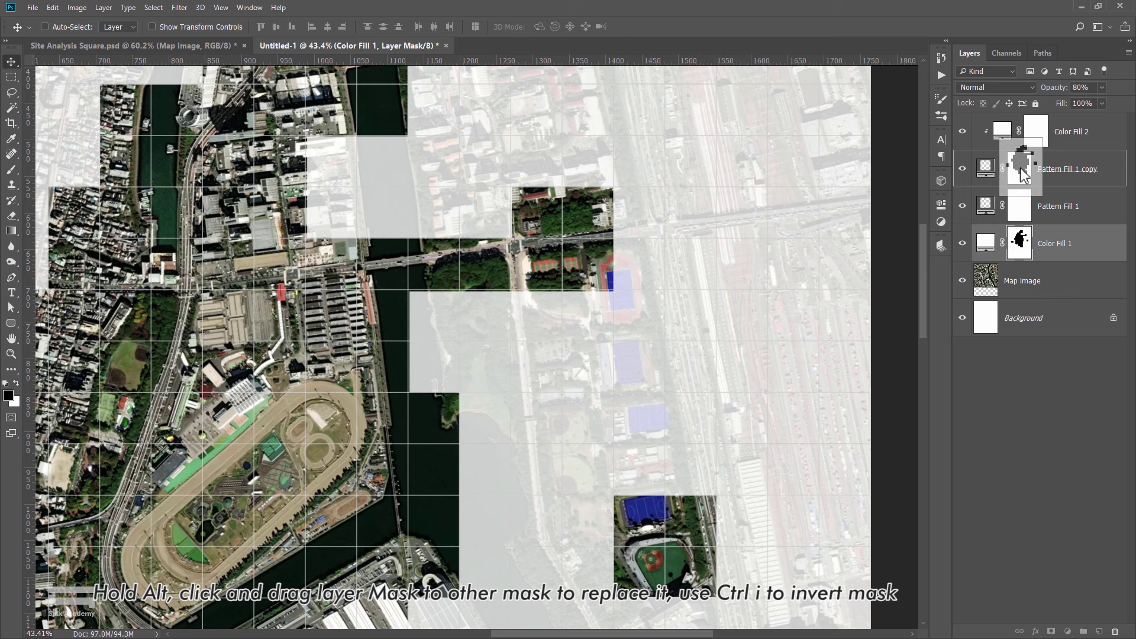
pyautogui.moveTo(1024, 175); pyautogui.dragTo(1022, 170)
pyautogui.click(126, 267)
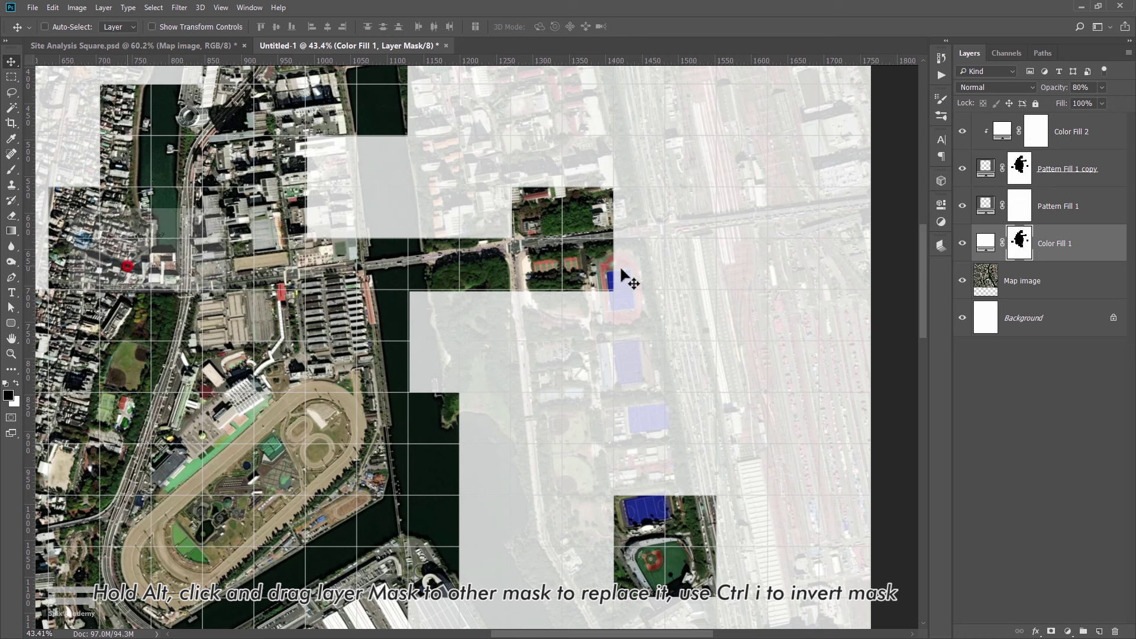
pyautogui.click(1019, 168)
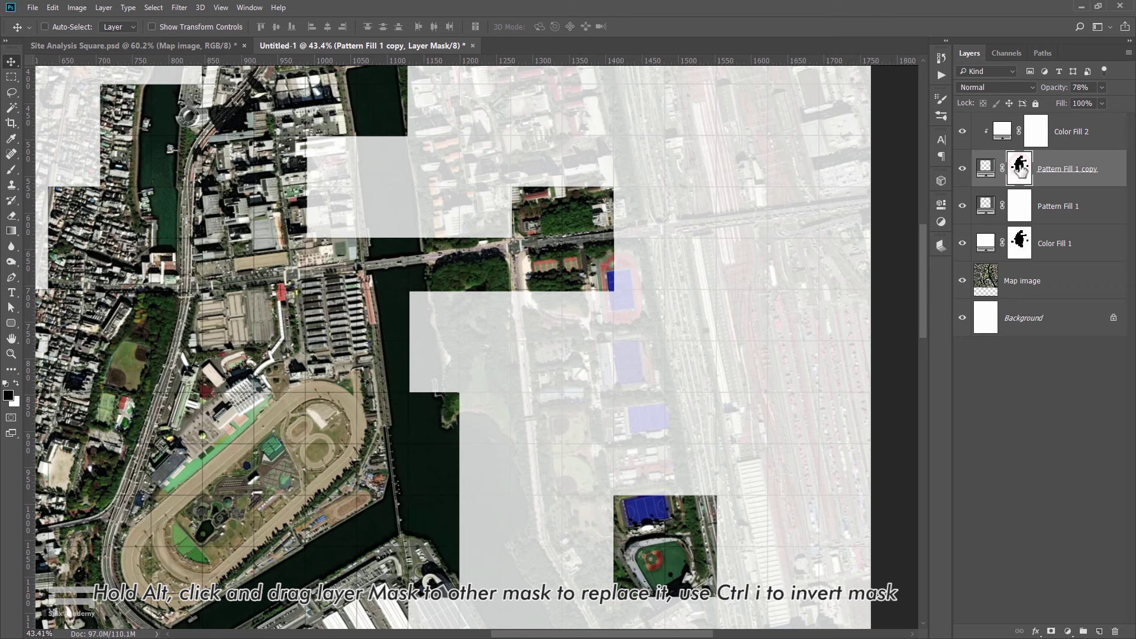
pyautogui.hotkey('ctrl', 'i')
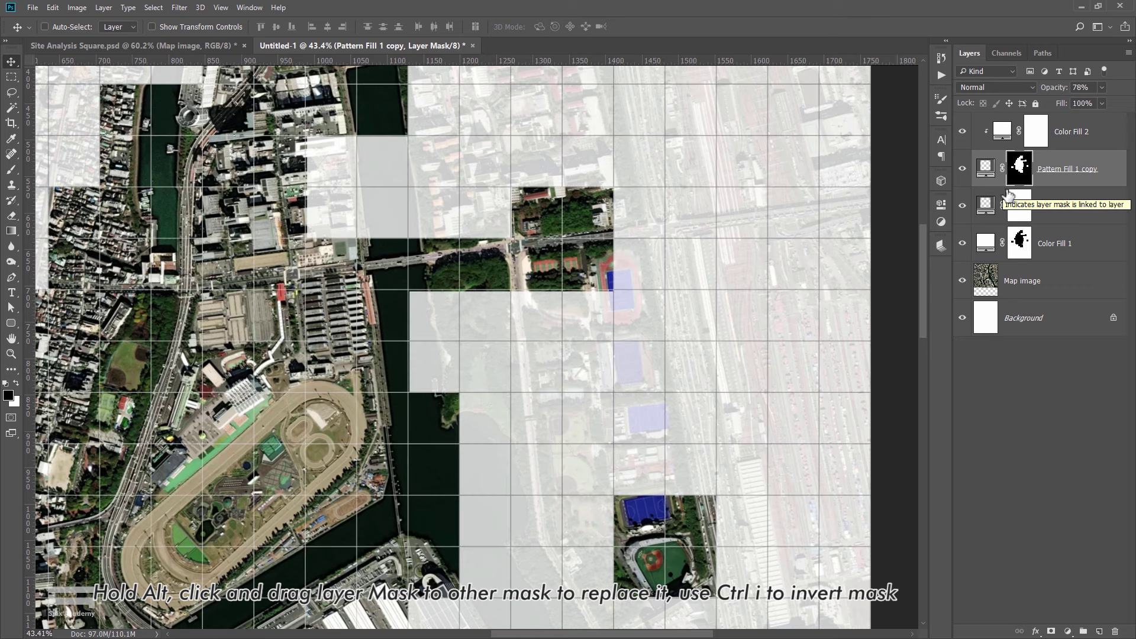
# Toggle Pattern Fill 1 copy and Pattern Fill 1 visibility to compare the grids.
pyautogui.scroll(5, 353, 274)
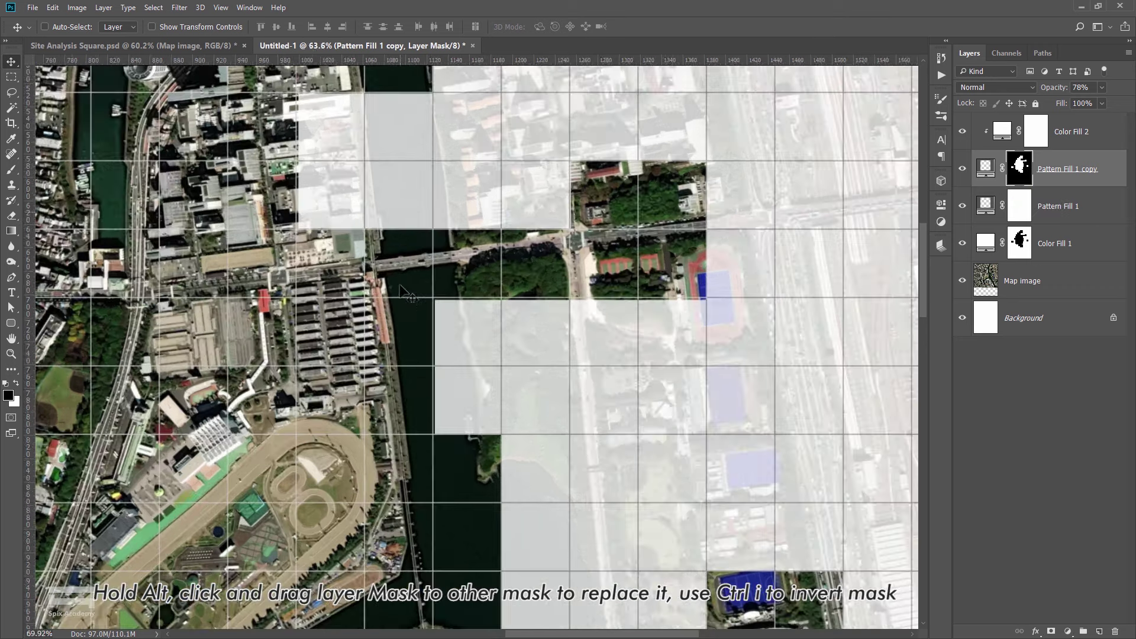
pyautogui.scroll(3, 392, 281)
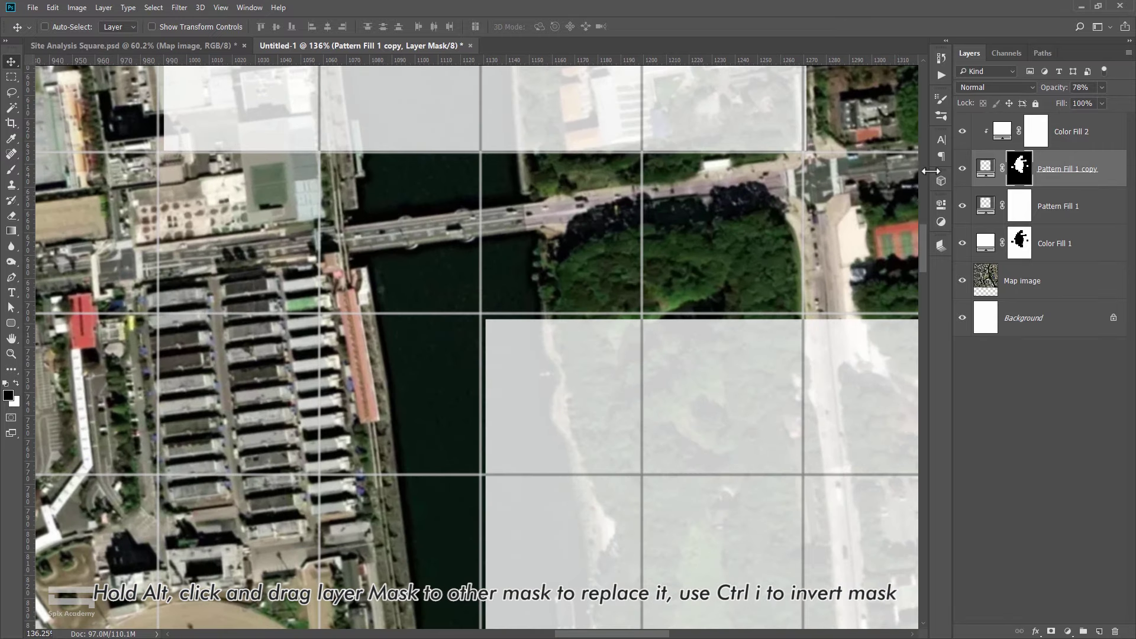
pyautogui.click(961, 169)
pyautogui.click(962, 206)
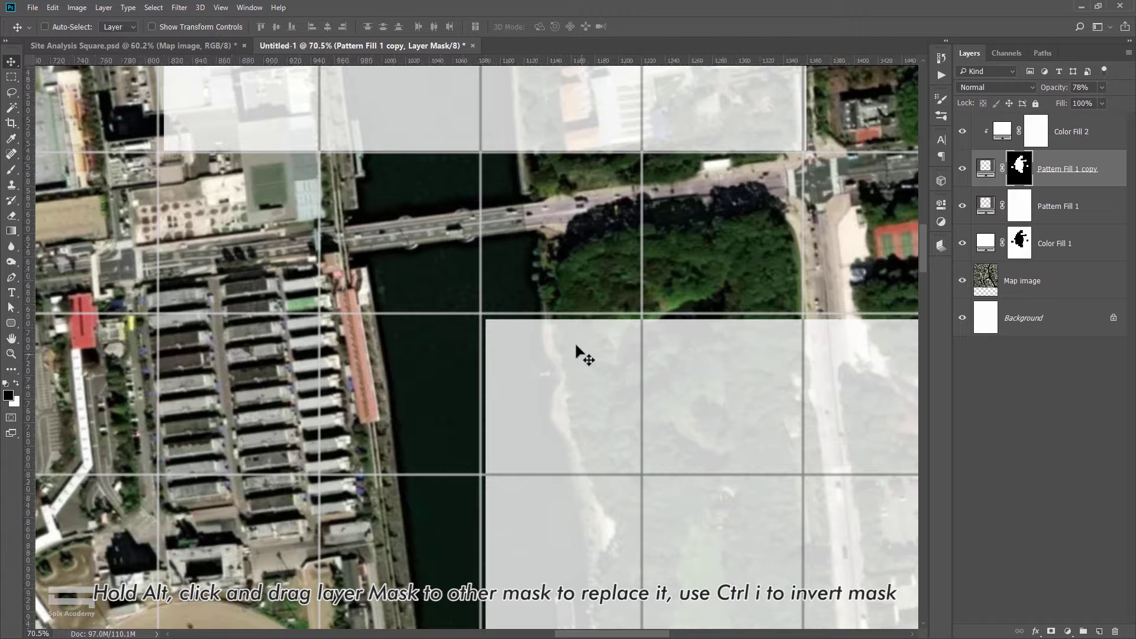
pyautogui.scroll(-5, 571, 350)
pyautogui.scroll(-3, 577, 352)
pyautogui.scroll(2, 580, 349)
pyautogui.scroll(-3, 583, 367)
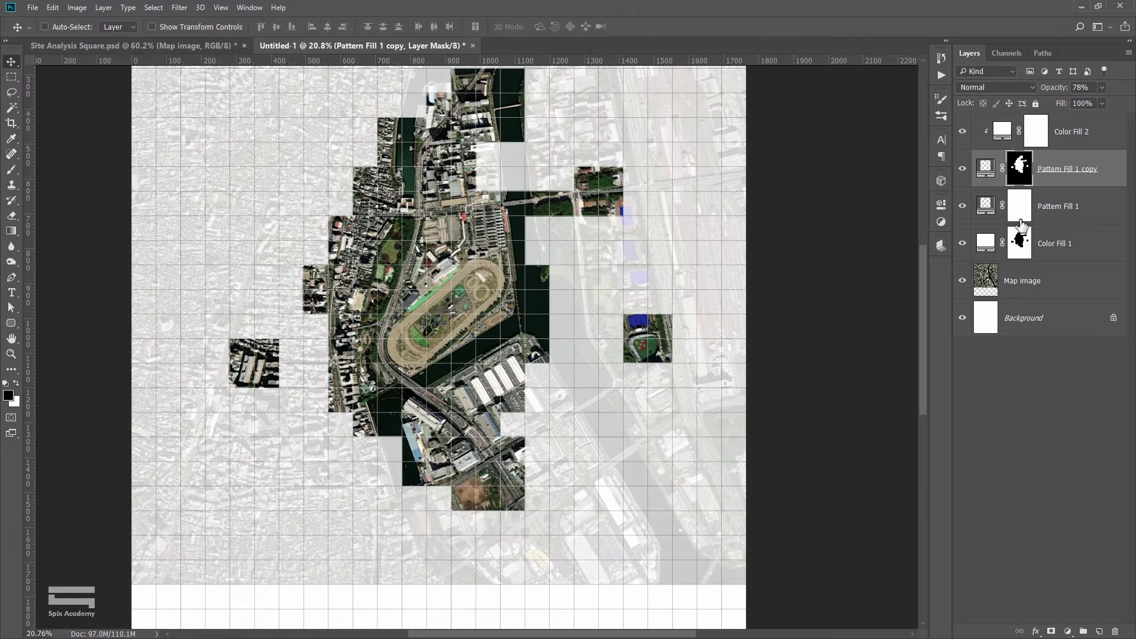
pyautogui.click(1059, 281)
# Add a Black & White adjustment layer above Map image and collapse its Properties.
pyautogui.click(1069, 632)
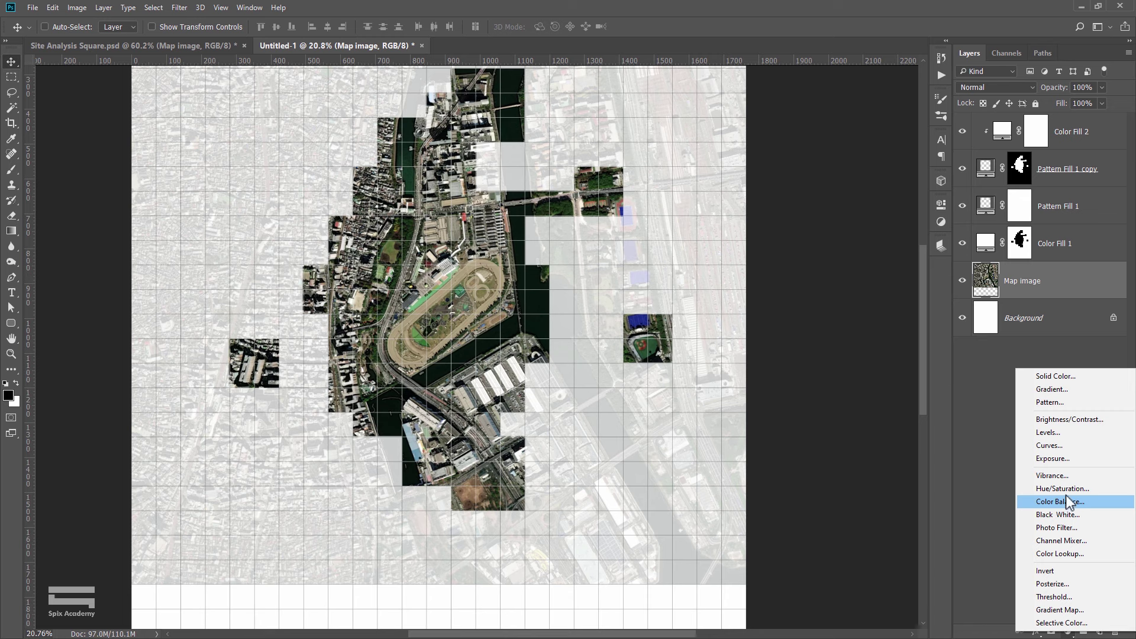
pyautogui.click(1059, 515)
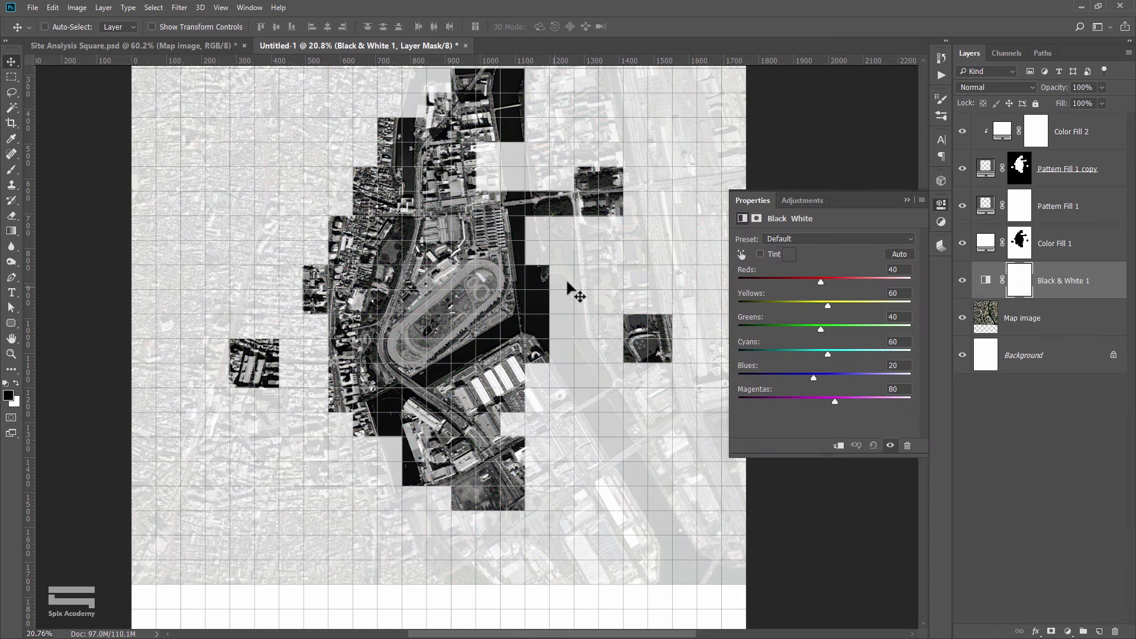
pyautogui.click(906, 201)
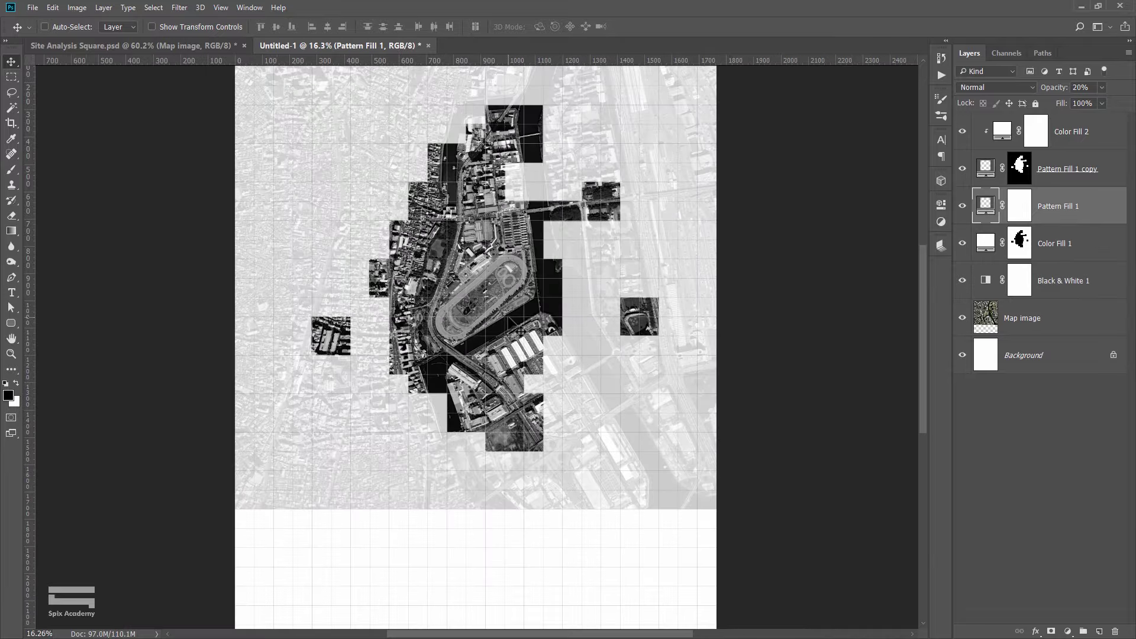
pyautogui.scroll(2, 531, 461)
pyautogui.scroll(2, 530, 462)
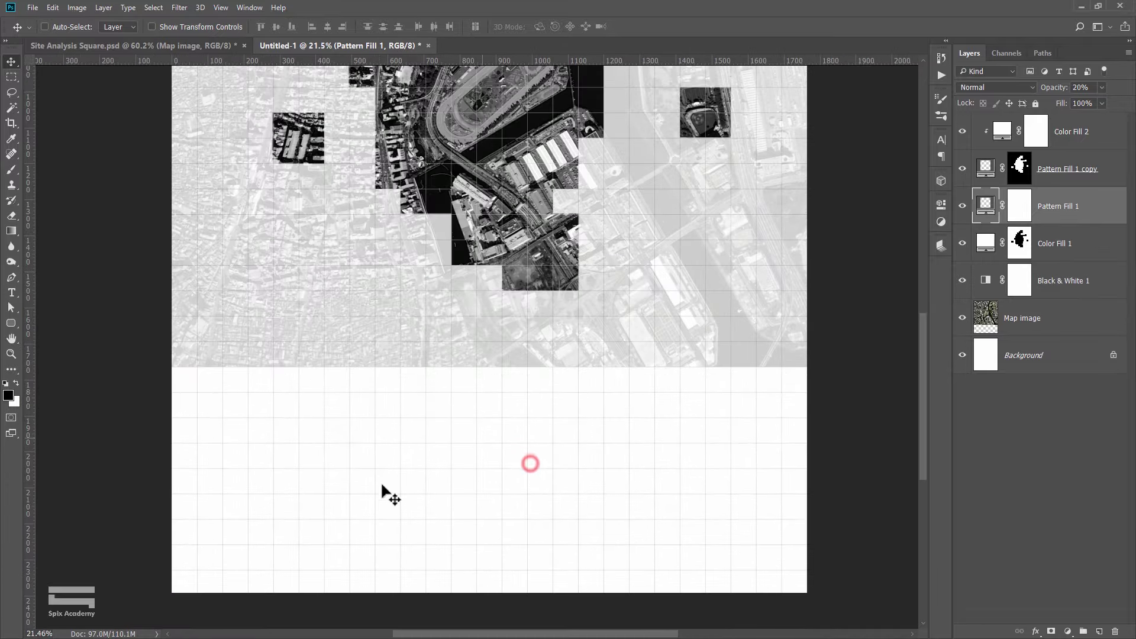
pyautogui.scroll(2, 386, 493)
pyautogui.scroll(1, 394, 408)
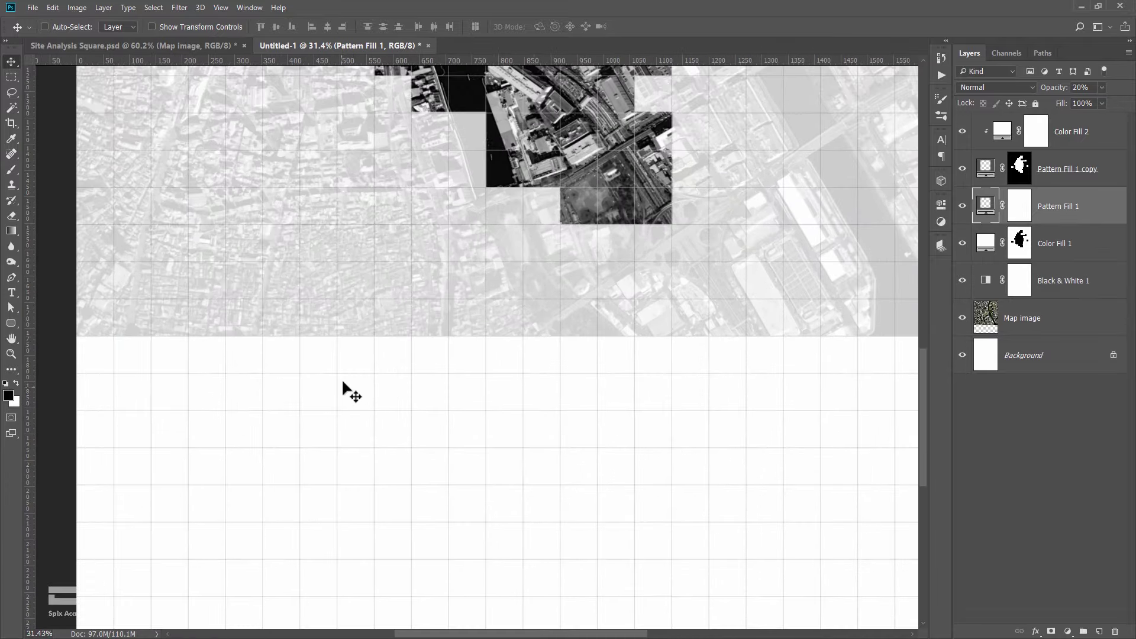
pyautogui.scroll(-1, 338, 364)
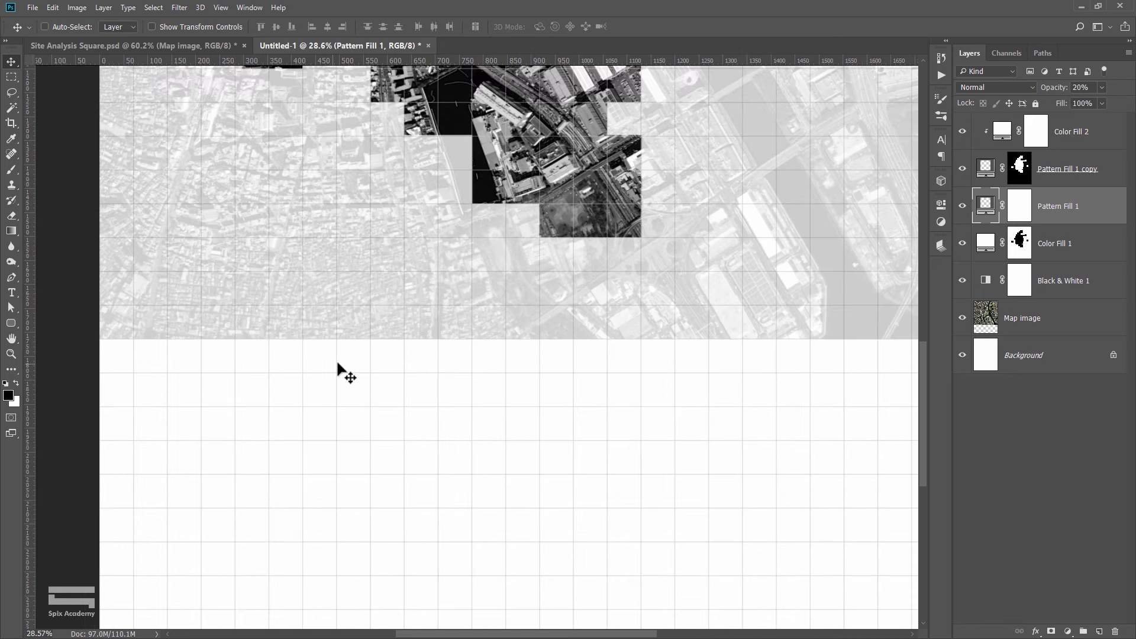
pyautogui.rightClick(16, 77)
# Select the blank lower band of the page and fill it with a white Solid Color layer.
pyautogui.click(77, 80)
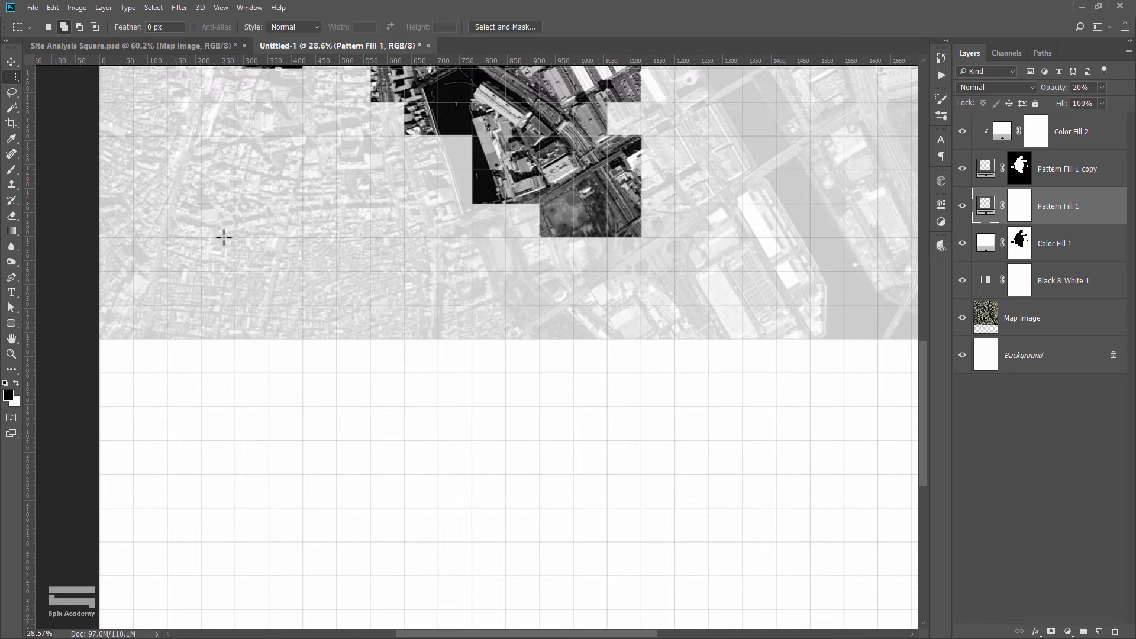
pyautogui.scroll(-3, 224, 237)
pyautogui.moveTo(124, 340)
pyautogui.mouseDown()
pyautogui.moveTo(304, 400)
pyautogui.moveTo(287, 400)
pyautogui.moveTo(1006, 592)
pyautogui.mouseUp()
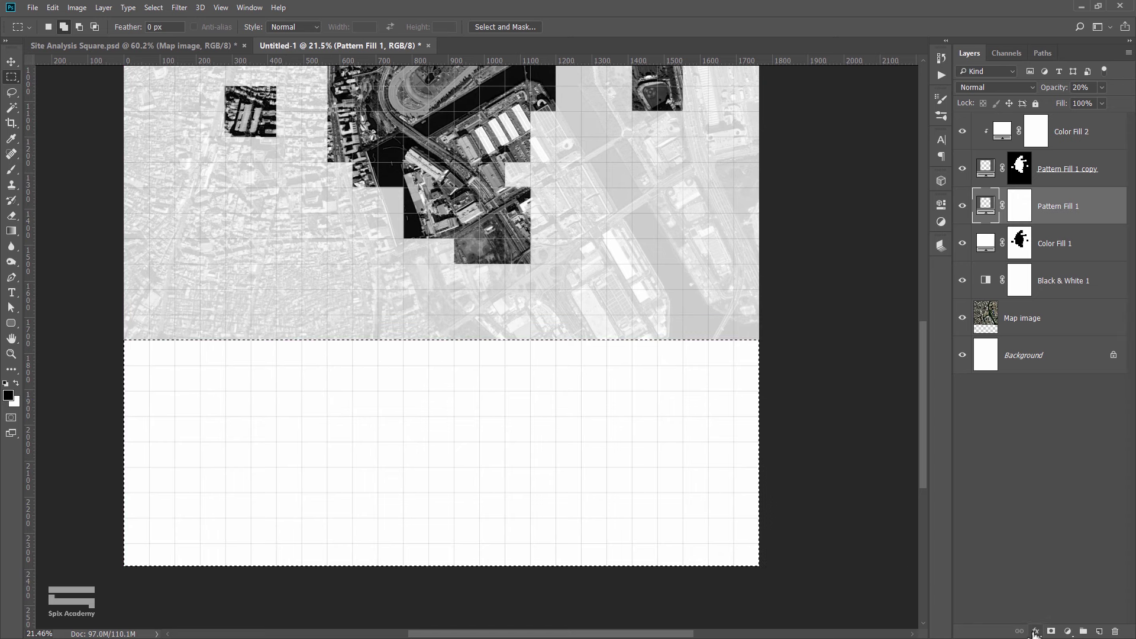
pyautogui.click(1068, 631)
pyautogui.click(1060, 371)
pyautogui.click(190, 284)
pyautogui.click(115, 243)
pyautogui.click(384, 237)
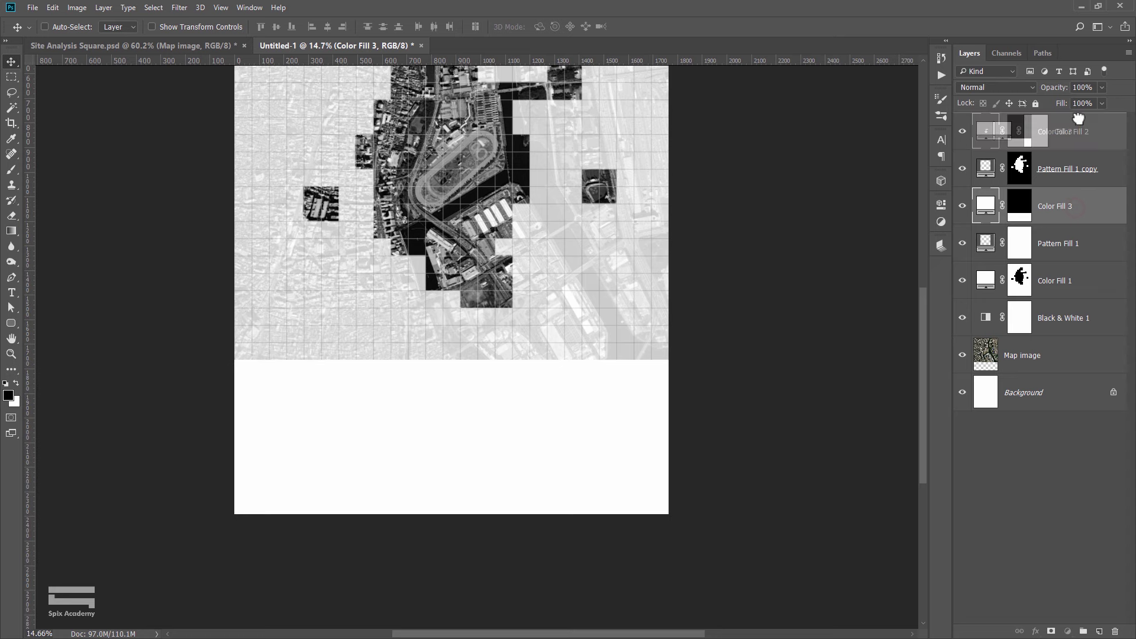
# Move Color Fill 3 to the top of the layer stack.
pyautogui.moveTo(1076, 214); pyautogui.dragTo(1059, 116)
pyautogui.scroll(3, 405, 371)
pyautogui.scroll(5, 404, 371)
pyautogui.scroll(1, 412, 339)
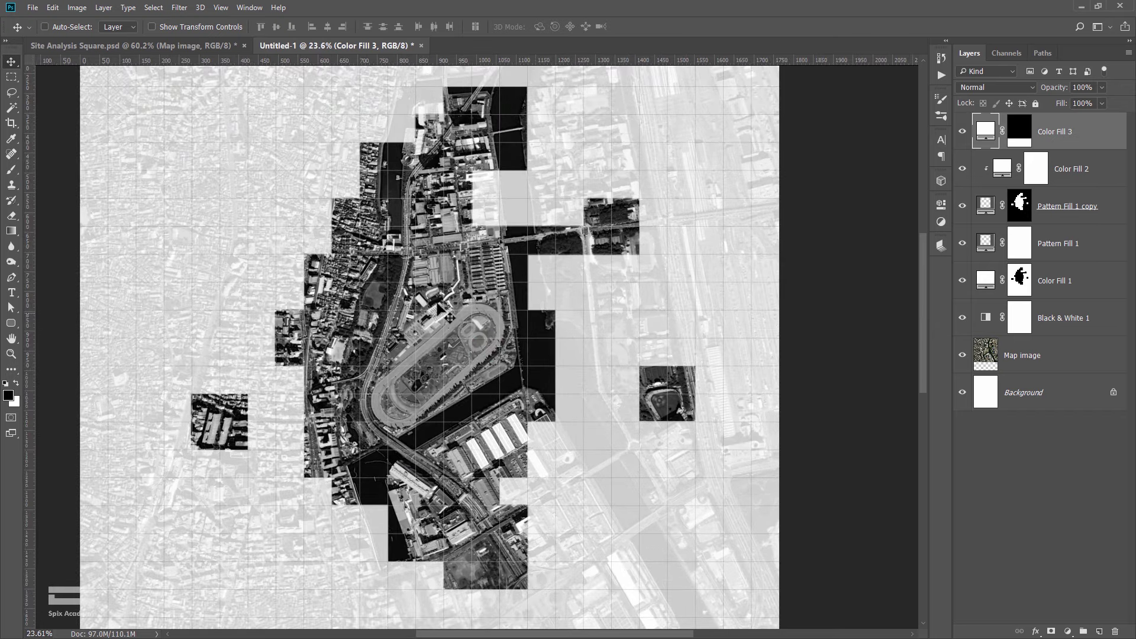
pyautogui.click(154, 46)
# Compare against the Site Analysis Square reference, then return to Untitled-1.
pyautogui.scroll(-3, 331, 332)
pyautogui.scroll(2, 338, 355)
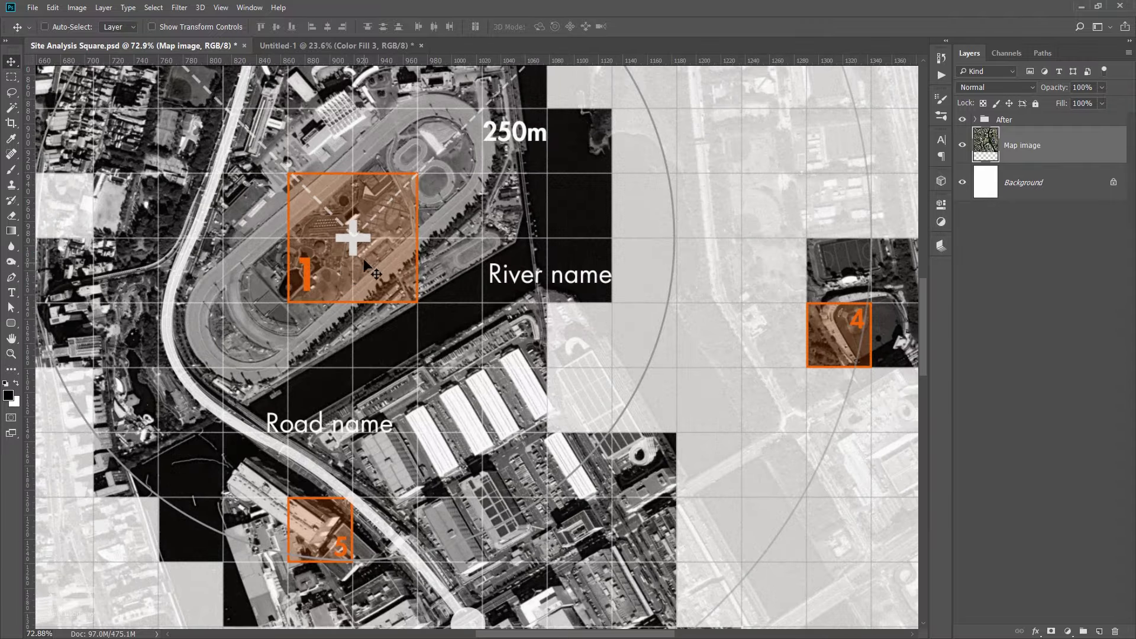
pyautogui.scroll(1, 350, 397)
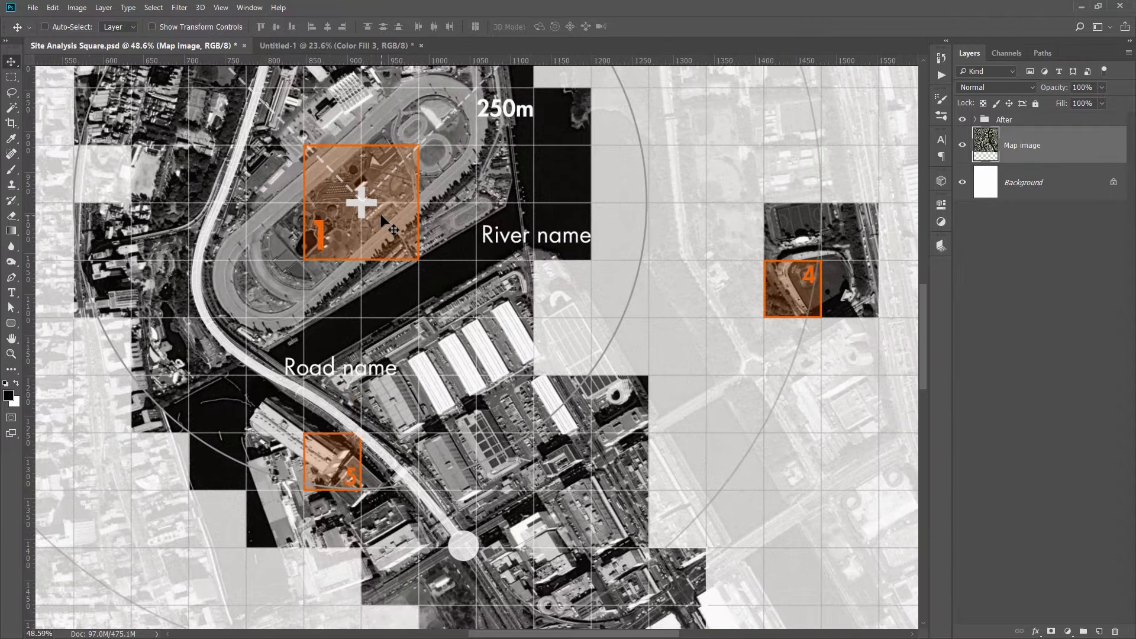
pyautogui.click(341, 46)
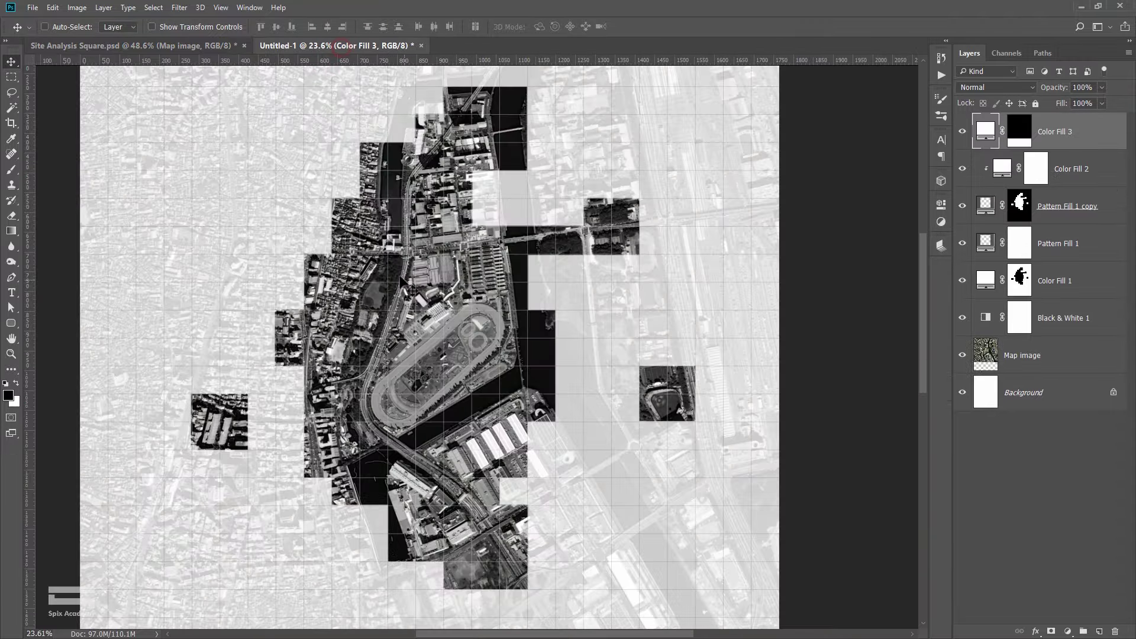
# Set the Rectangle Tool to no fill and a solid 10 px orange stroke.
pyautogui.click(12, 324)
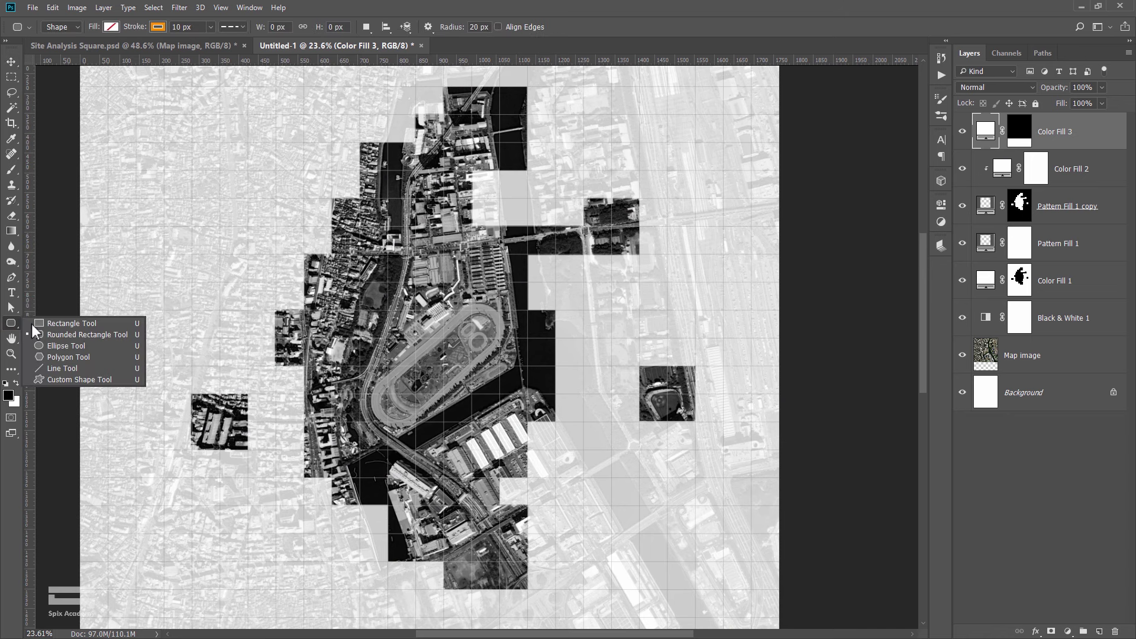
pyautogui.click(87, 324)
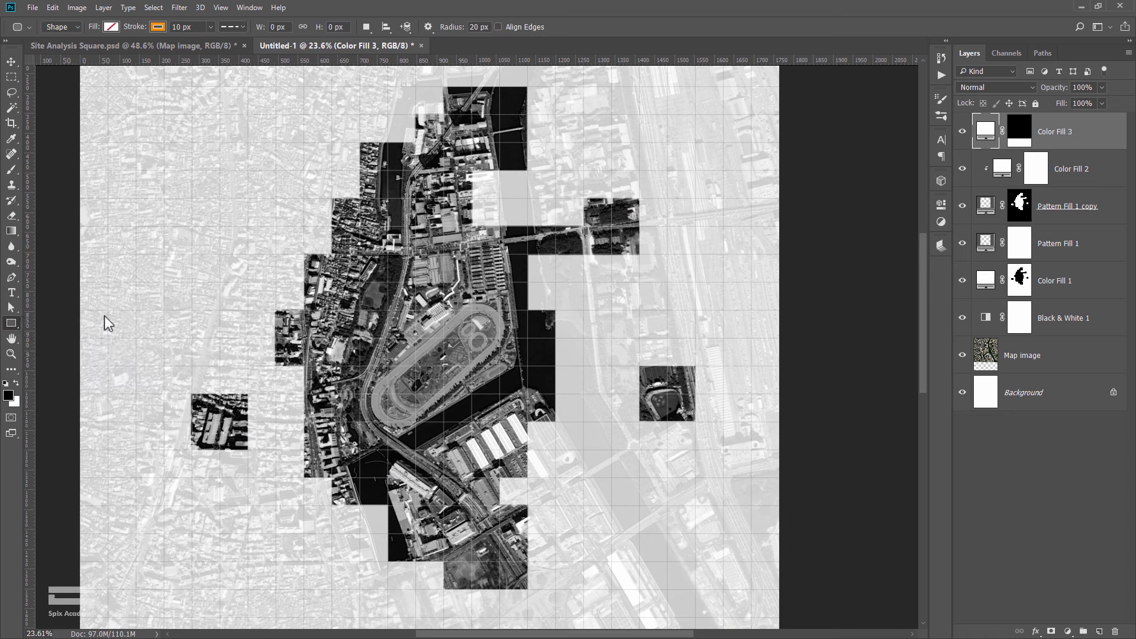
pyautogui.click(159, 26)
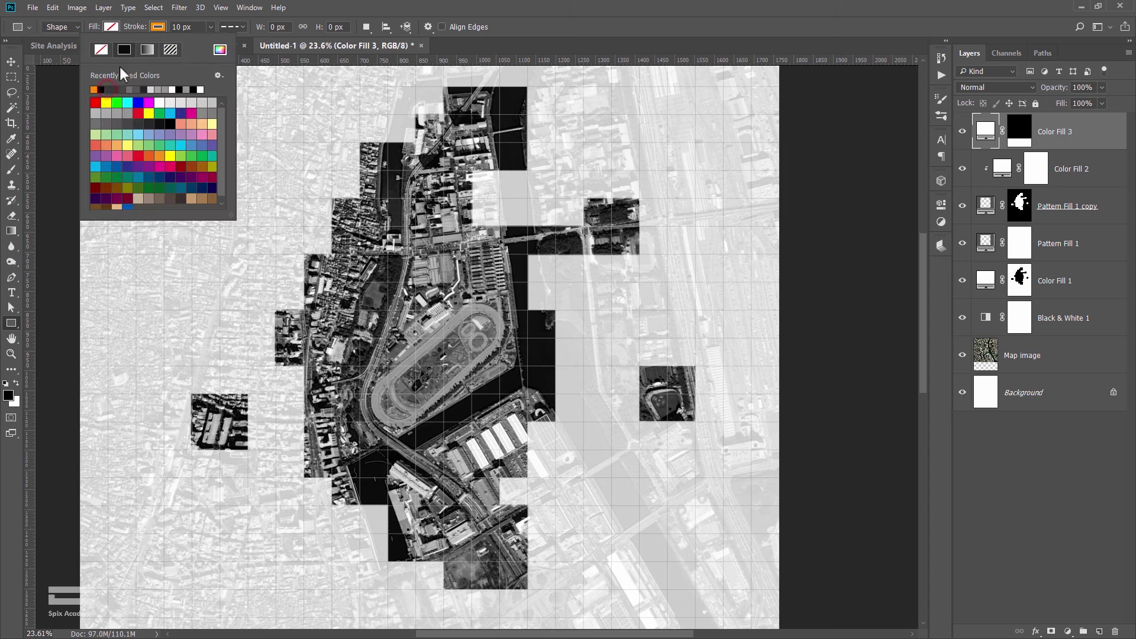
pyautogui.click(195, 28)
pyautogui.click(249, 8)
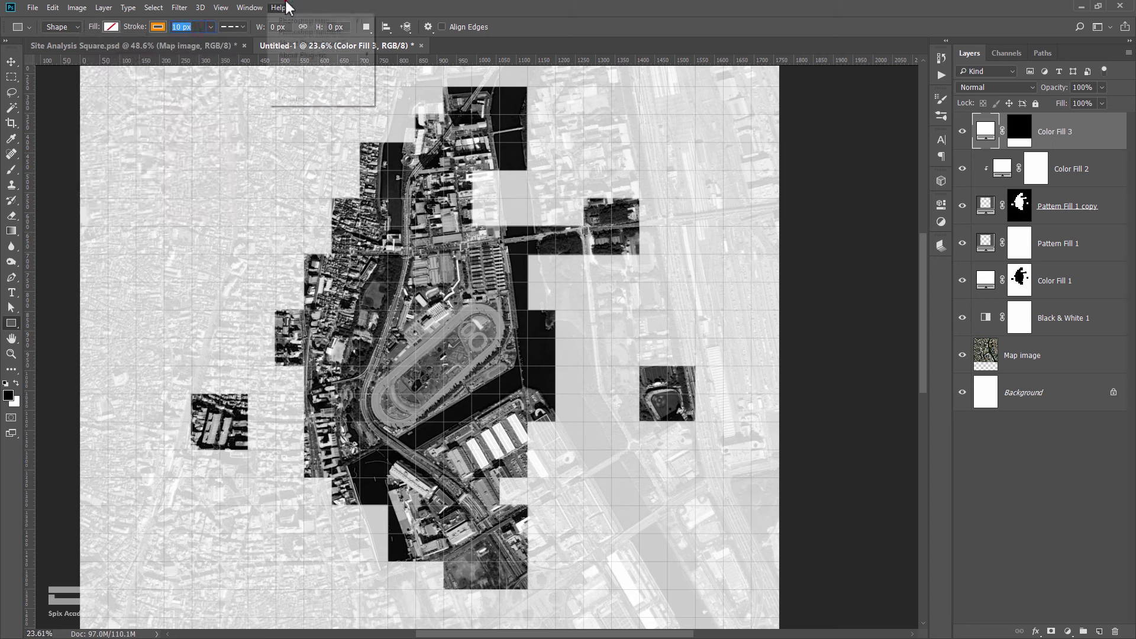
pyautogui.click(231, 26)
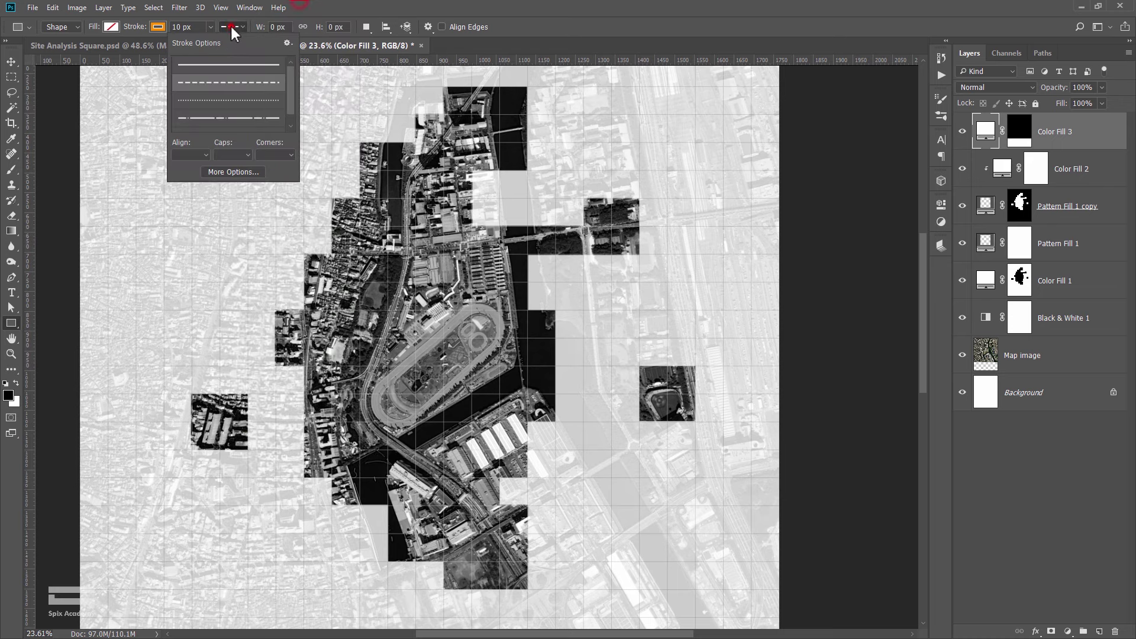
pyautogui.click(218, 65)
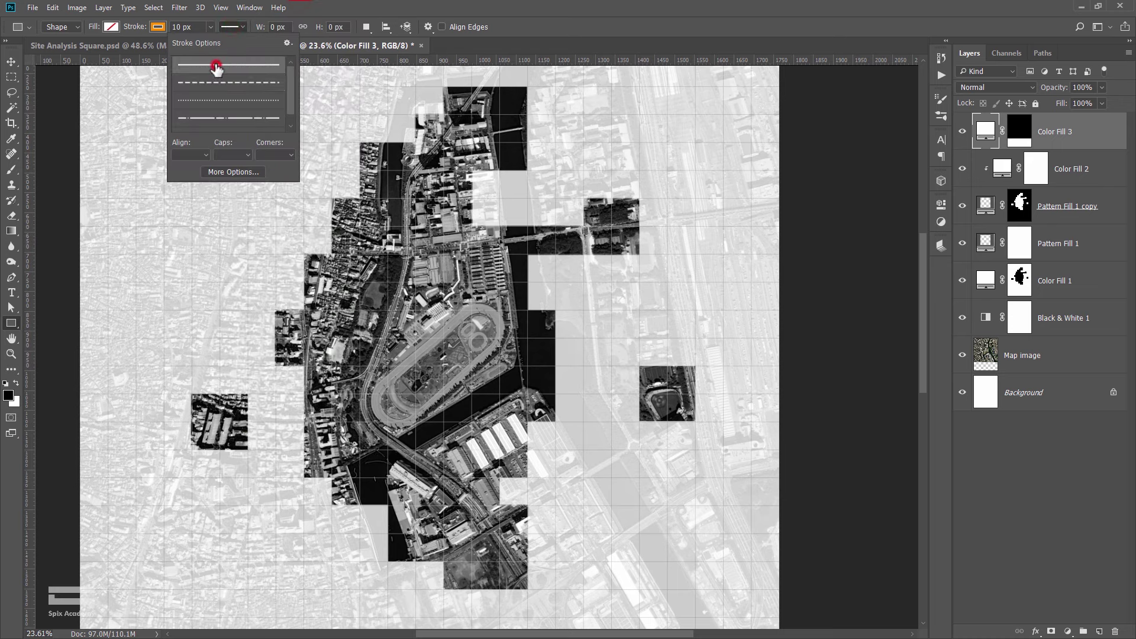
pyautogui.click(70, 26)
pyautogui.scroll(3, 459, 326)
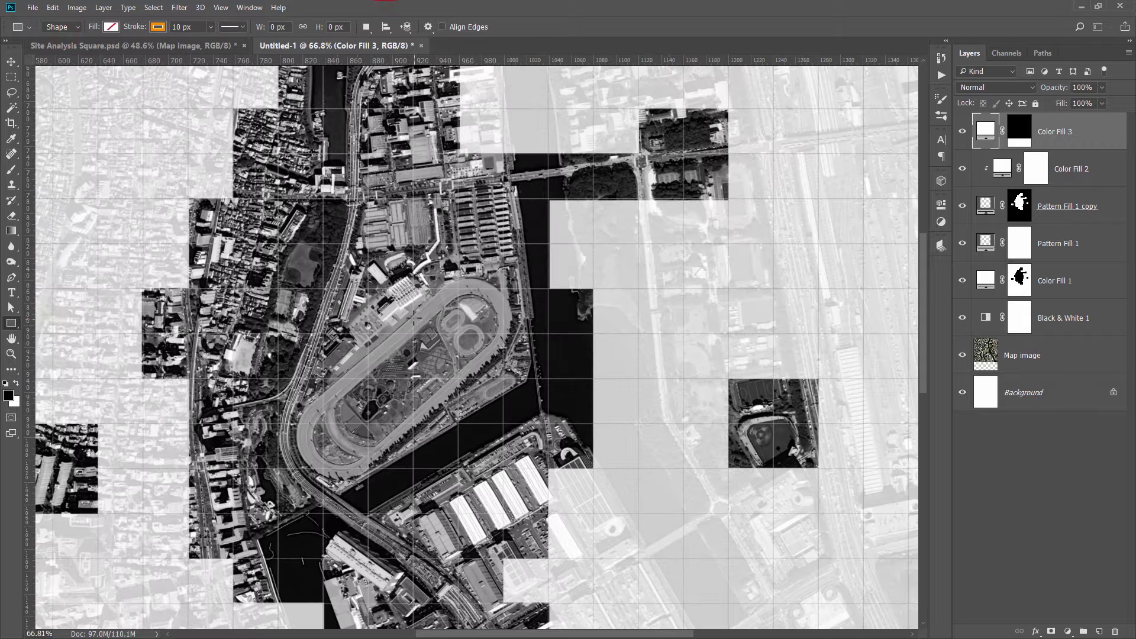
pyautogui.scroll(3, 459, 326)
# Draw a square over the grandstand with a 5 px outline and an orange fill at 15%.
pyautogui.moveTo(234, 182); pyautogui.dragTo(413, 378)
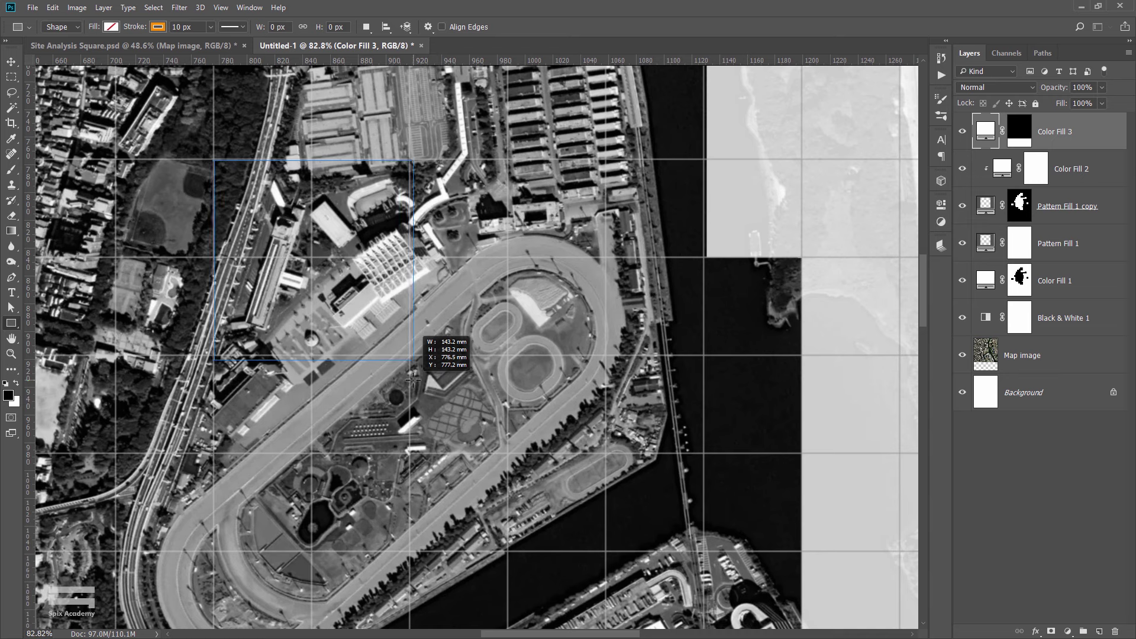
pyautogui.moveTo(413, 378); pyautogui.dragTo(411, 376)
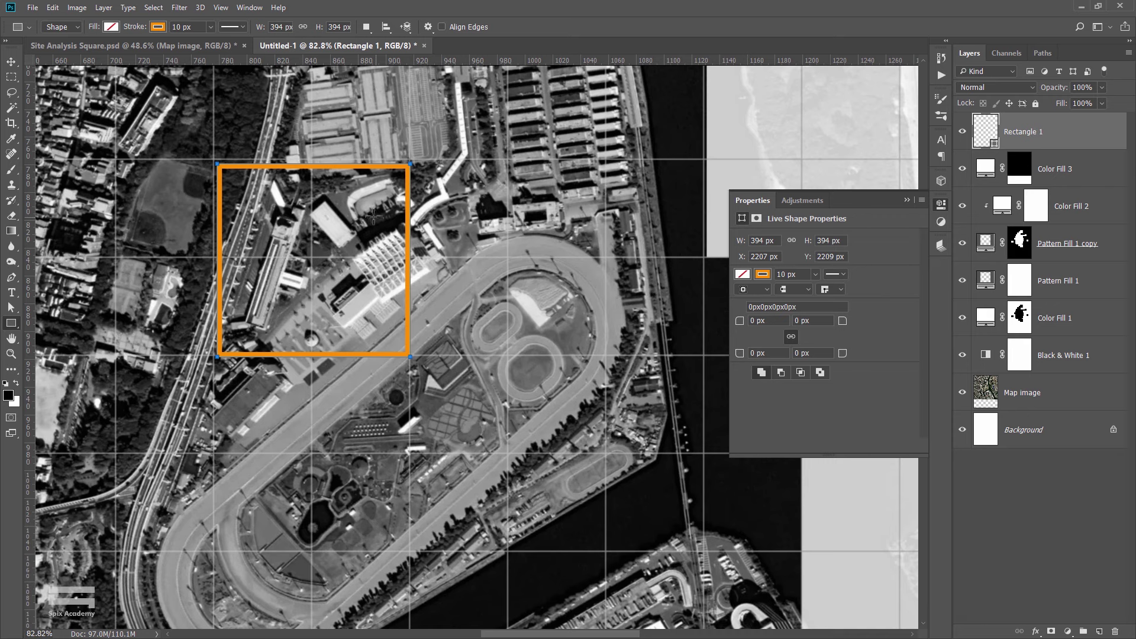
pyautogui.write('5')
pyautogui.press('Return')
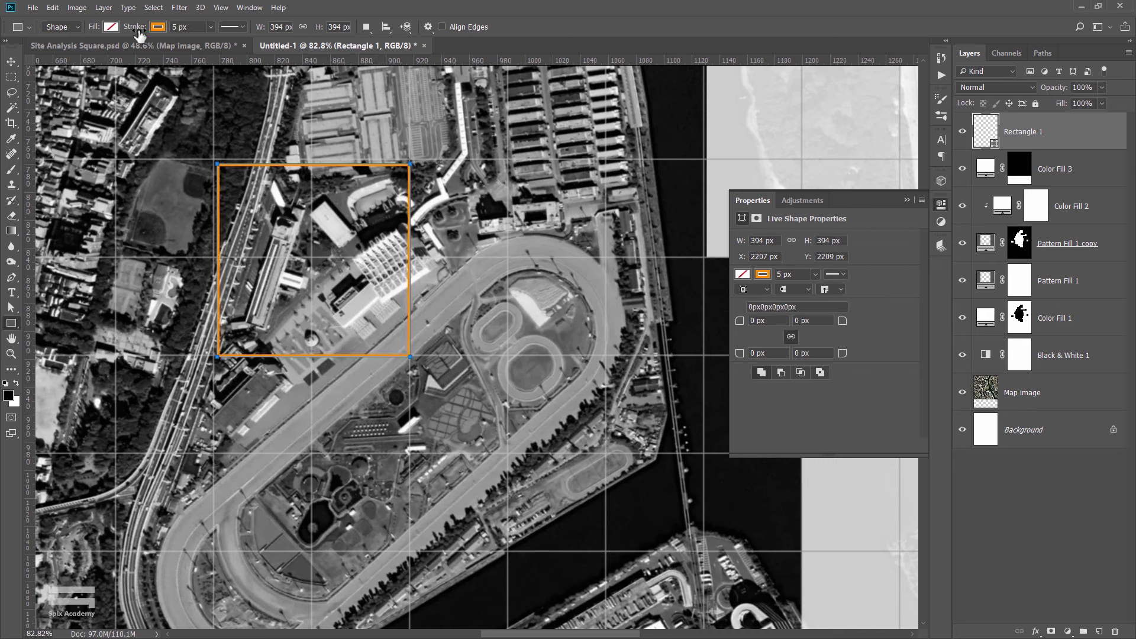
pyautogui.click(111, 26)
pyautogui.click(47, 89)
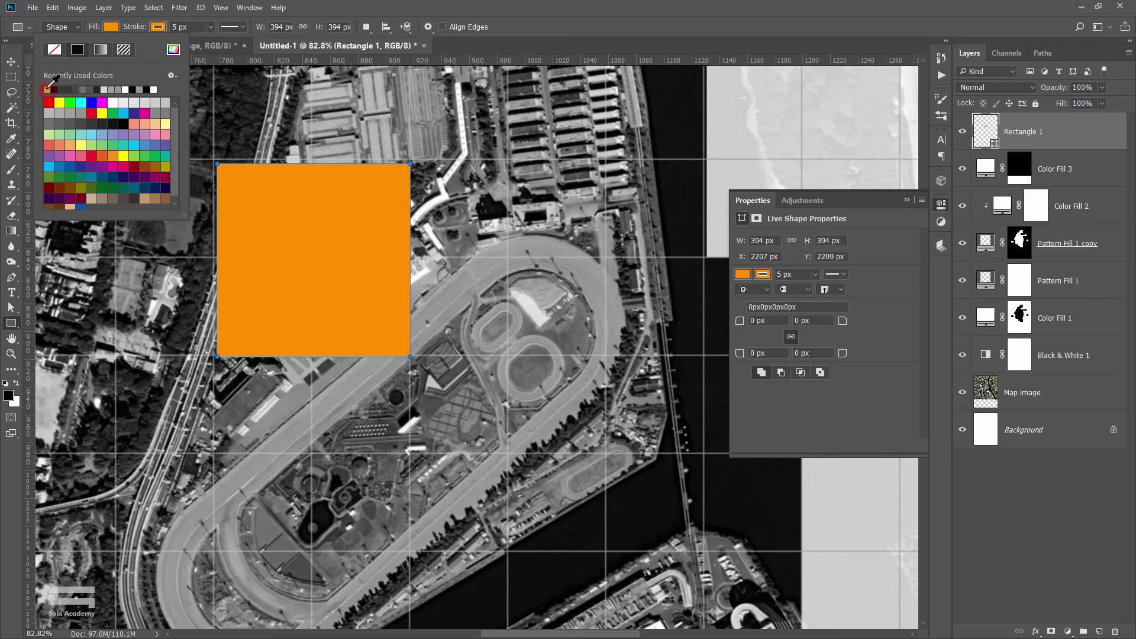
pyautogui.click(1102, 103)
pyautogui.moveTo(1073, 116); pyautogui.dragTo(1053, 110)
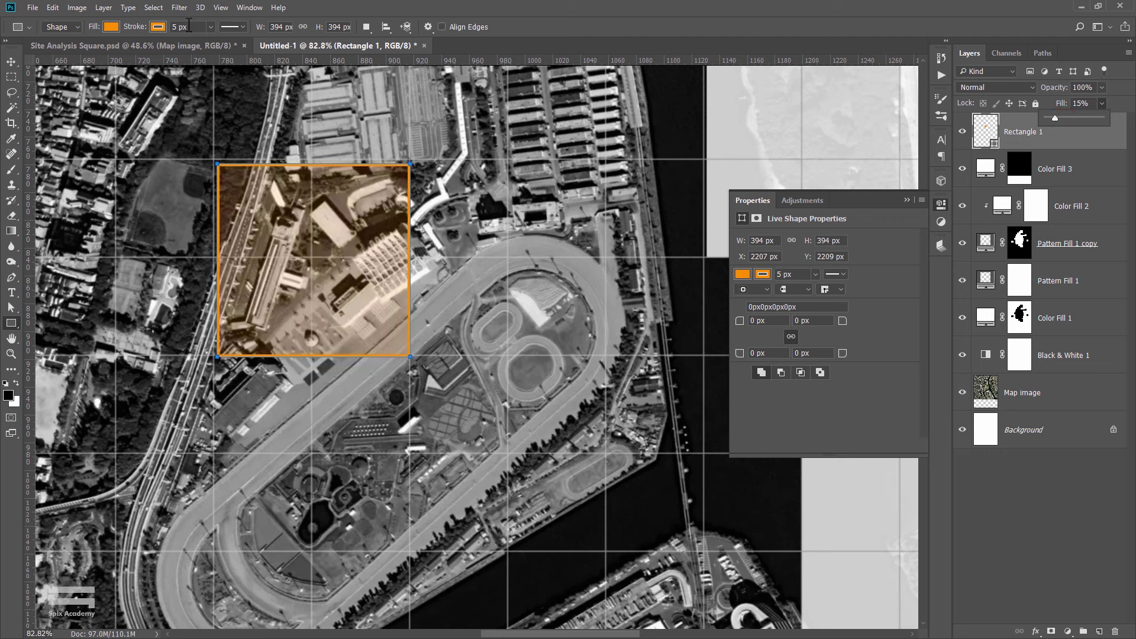
# Recolour the square's outline and fill to the deeper orange ff6c00.
pyautogui.click(10, 61)
pyautogui.click(10, 323)
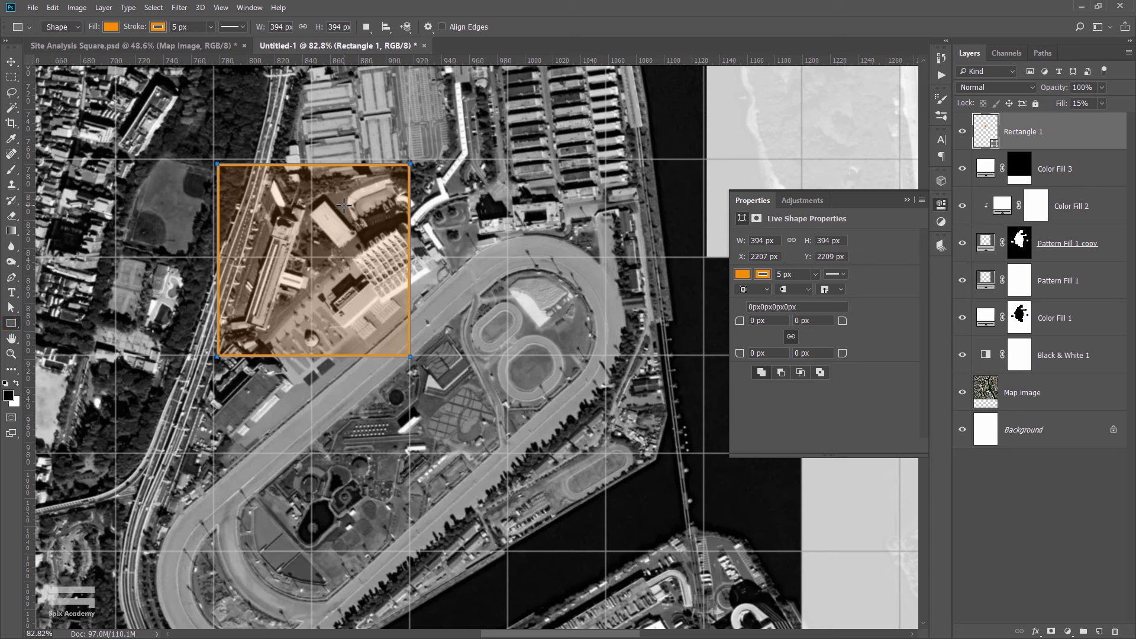
pyautogui.click(160, 27)
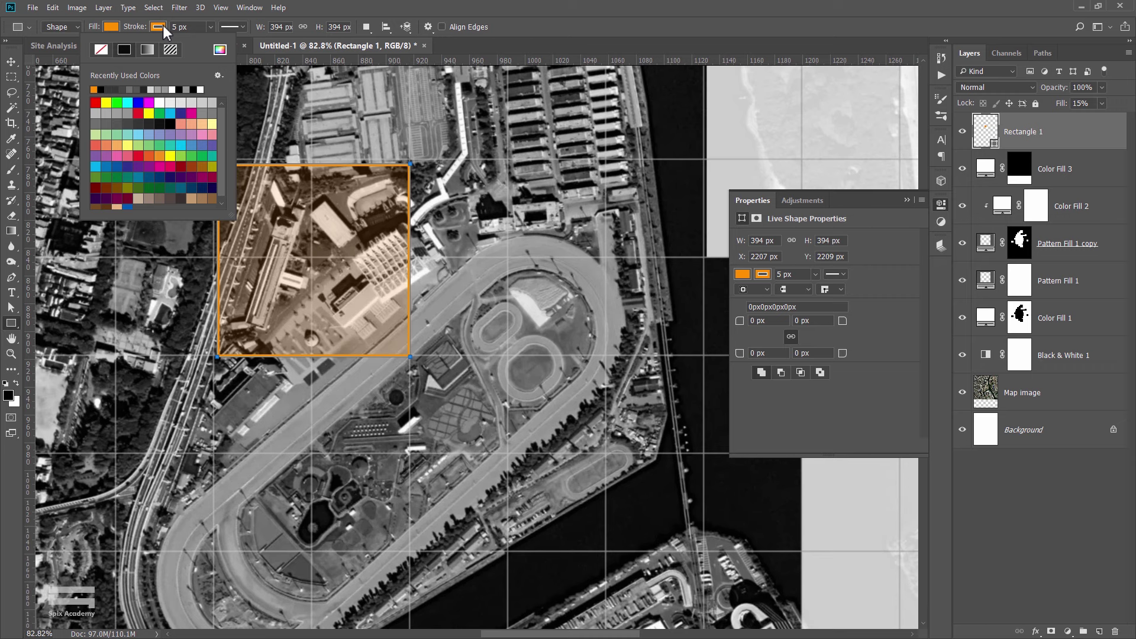
pyautogui.click(221, 51)
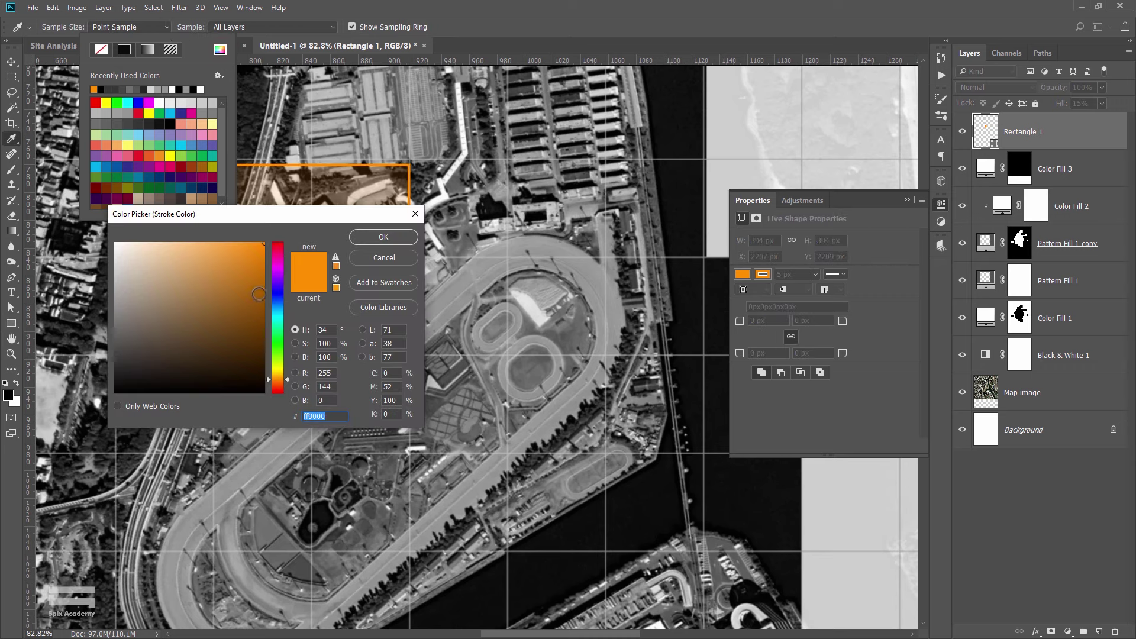
pyautogui.moveTo(286, 383); pyautogui.dragTo(296, 391)
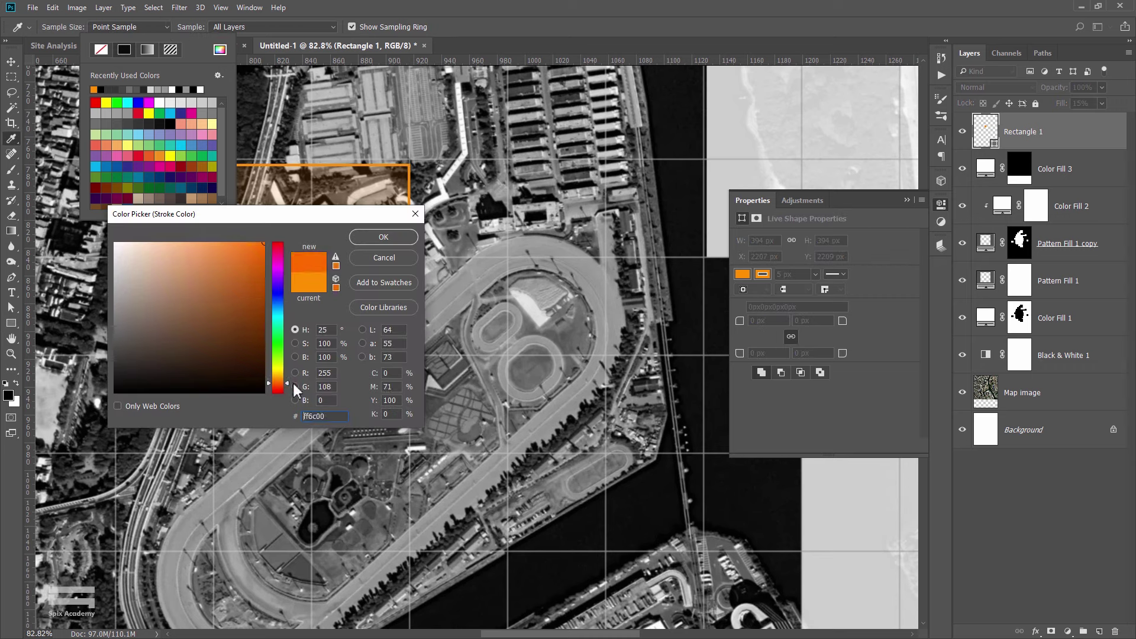
pyautogui.click(379, 238)
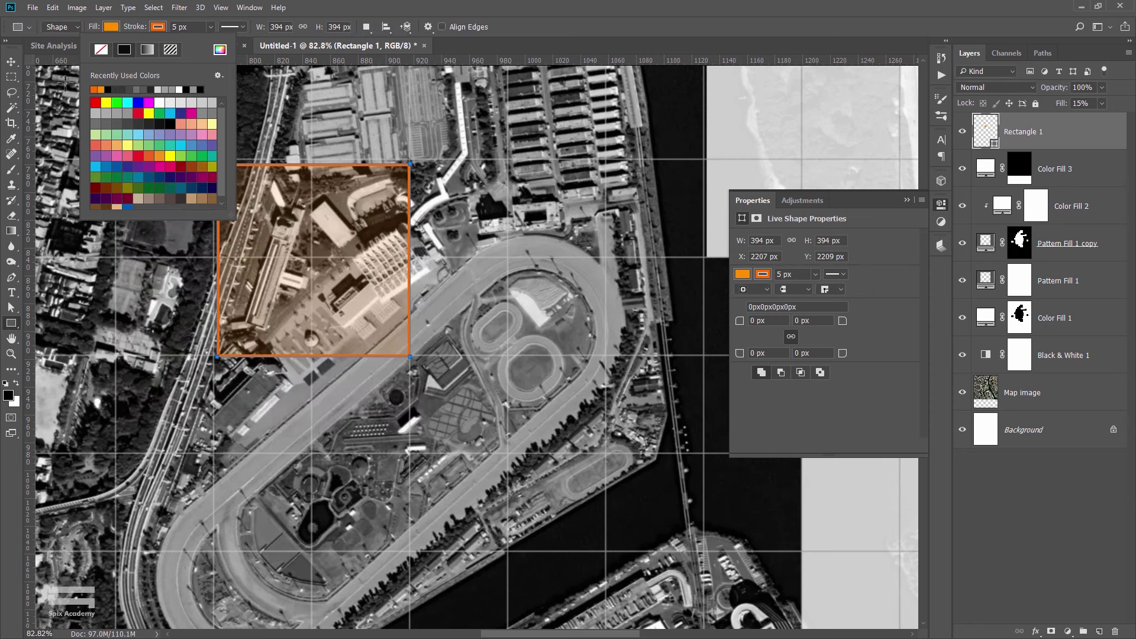
pyautogui.click(112, 27)
pyautogui.click(48, 90)
pyautogui.click(11, 61)
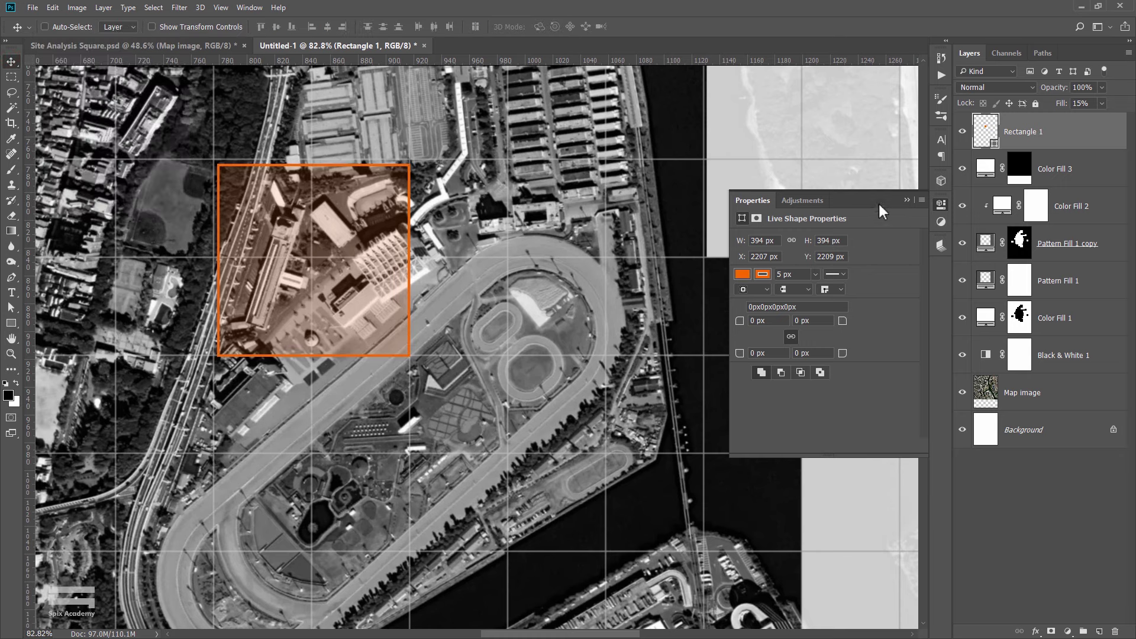
# Move the orange square onto the racetrack and enlarge it slightly to fit the grid.
pyautogui.click(907, 200)
pyautogui.scroll(-3, 474, 296)
pyautogui.moveTo(359, 259)
pyautogui.mouseDown()
pyautogui.moveTo(430, 386)
pyautogui.moveTo(491, 386)
pyautogui.mouseUp()
pyautogui.scroll(2, 429, 386)
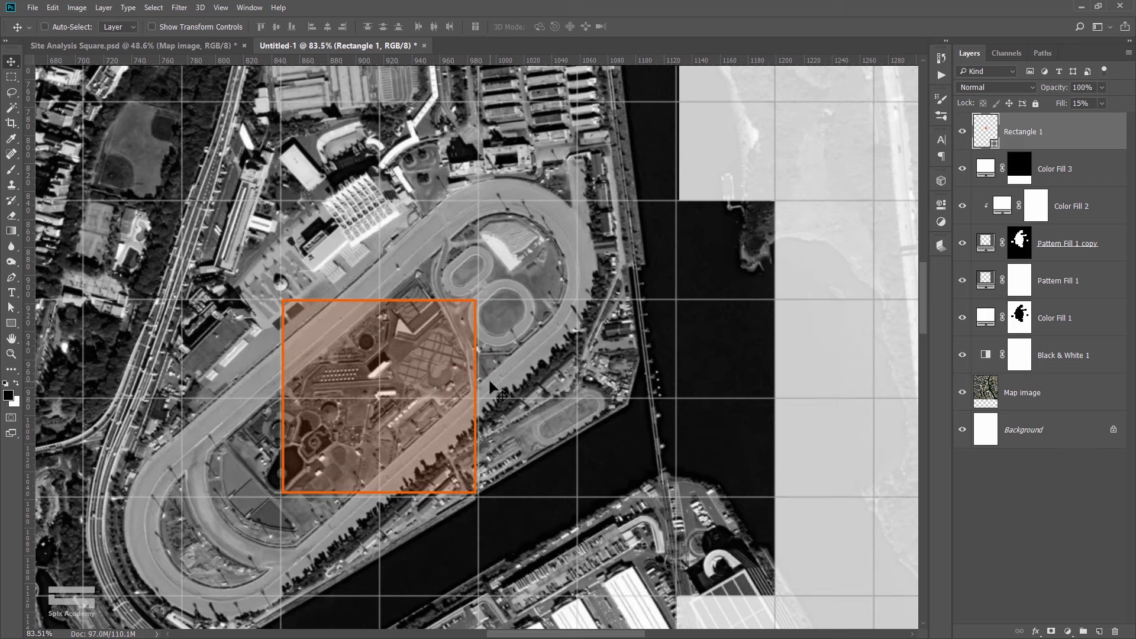
pyautogui.scroll(1, 472, 394)
pyautogui.scroll(1, 456, 415)
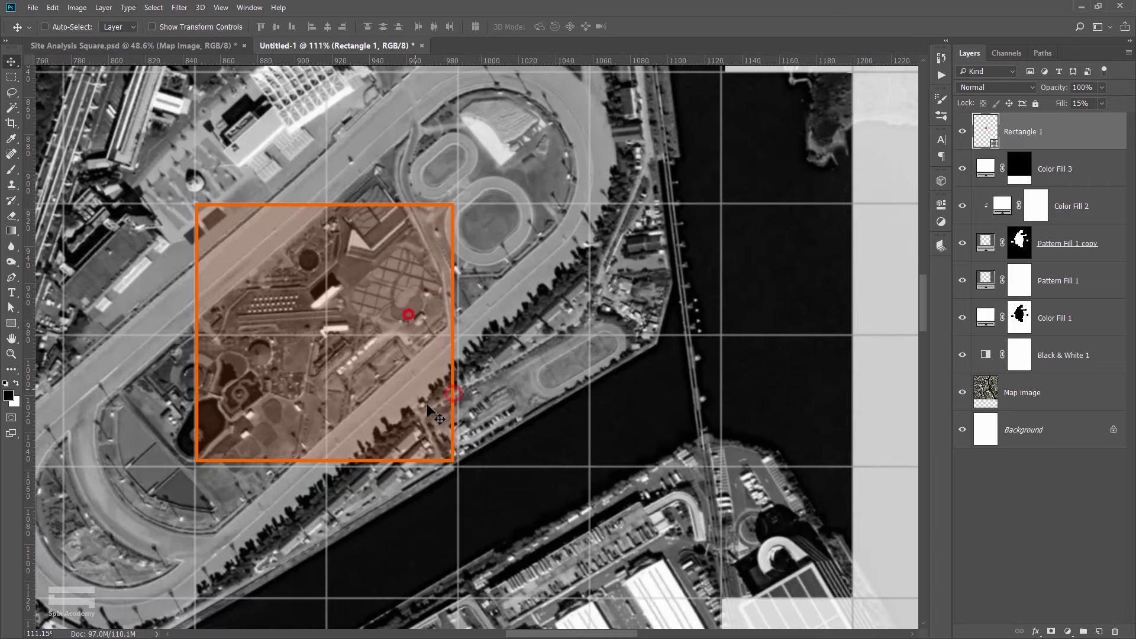
pyautogui.hotkey('ctrl', 't')
pyautogui.moveTo(454, 463); pyautogui.dragTo(457, 468)
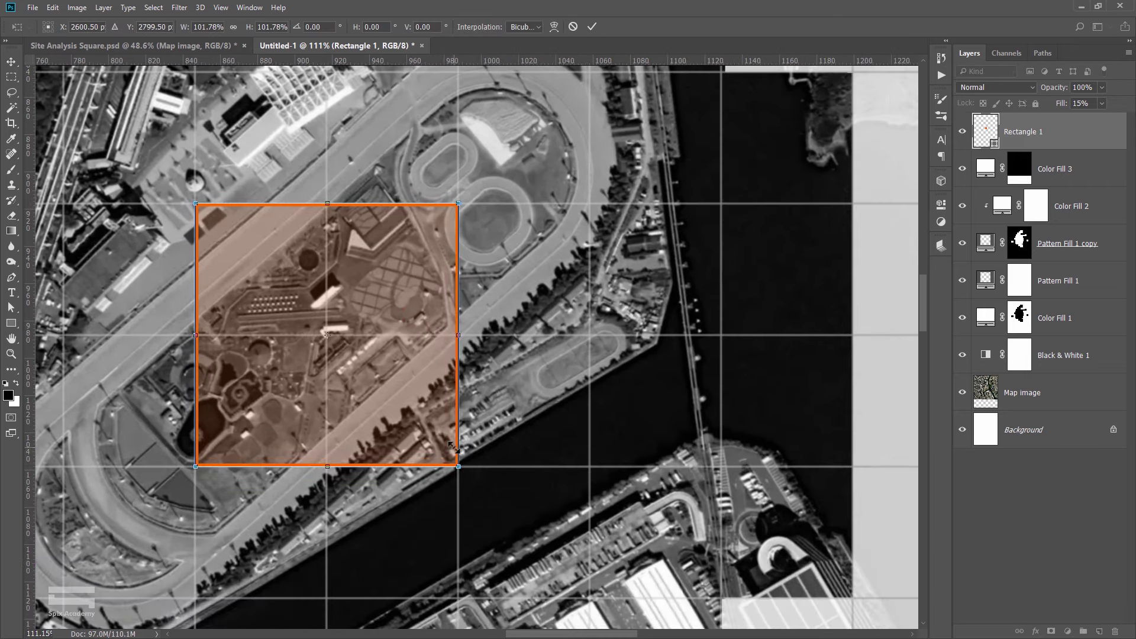
pyautogui.press('Return')
# Duplicate the square onto a tile up and right, and shrink the copy to about half size.
pyautogui.scroll(-3, 412, 370)
pyautogui.scroll(-2, 412, 366)
pyautogui.scroll(1, 411, 366)
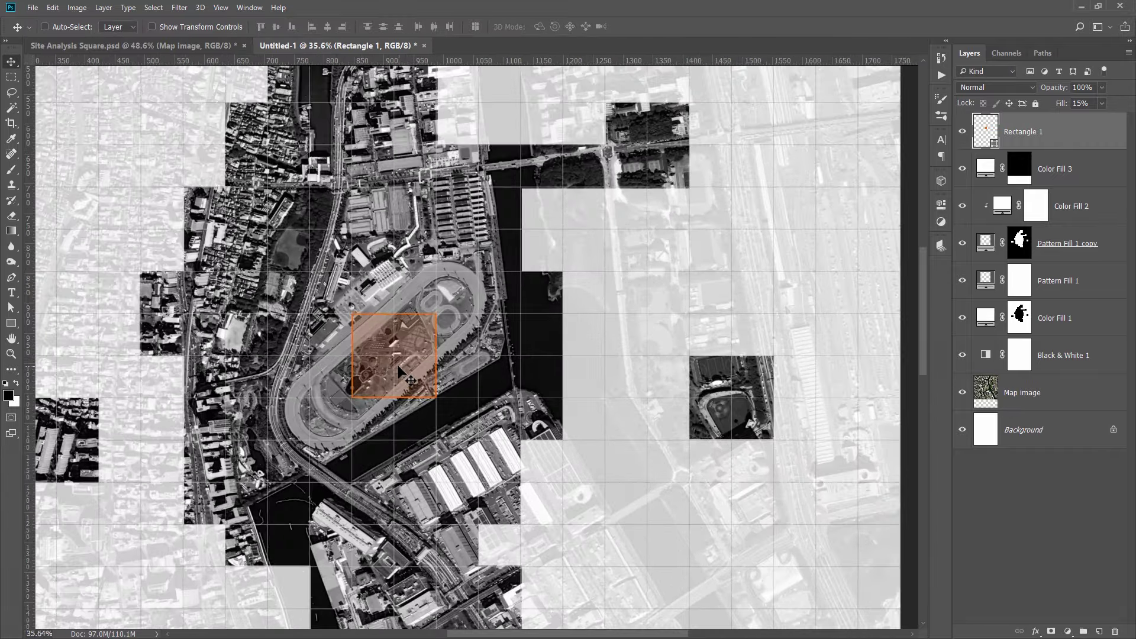
pyautogui.scroll(1, 412, 364)
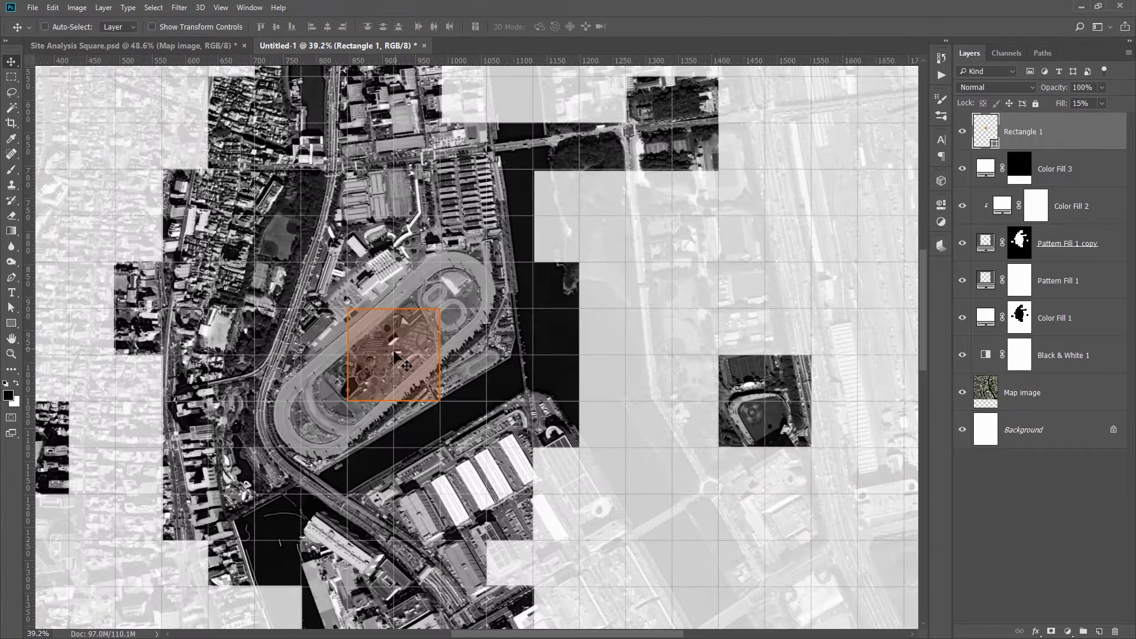
pyautogui.scroll(-1, 395, 355)
pyautogui.scroll(-1, 402, 356)
pyautogui.scroll(-1, 405, 357)
pyautogui.scroll(1, 406, 358)
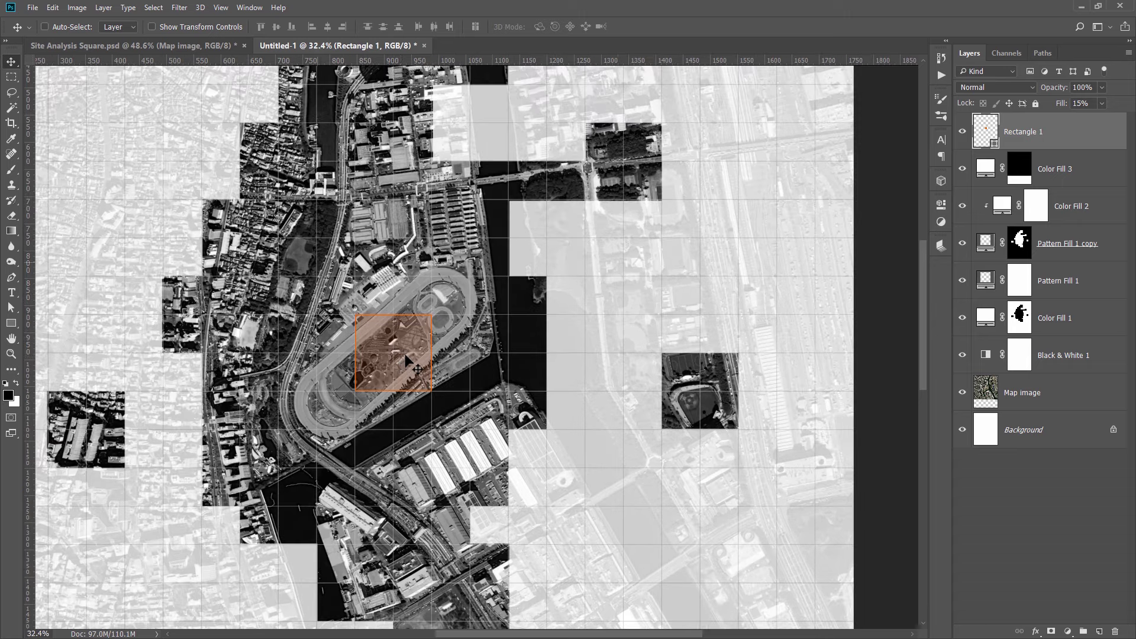
pyautogui.moveTo(406, 359); pyautogui.dragTo(598, 216)
pyautogui.scroll(2, 376, 380)
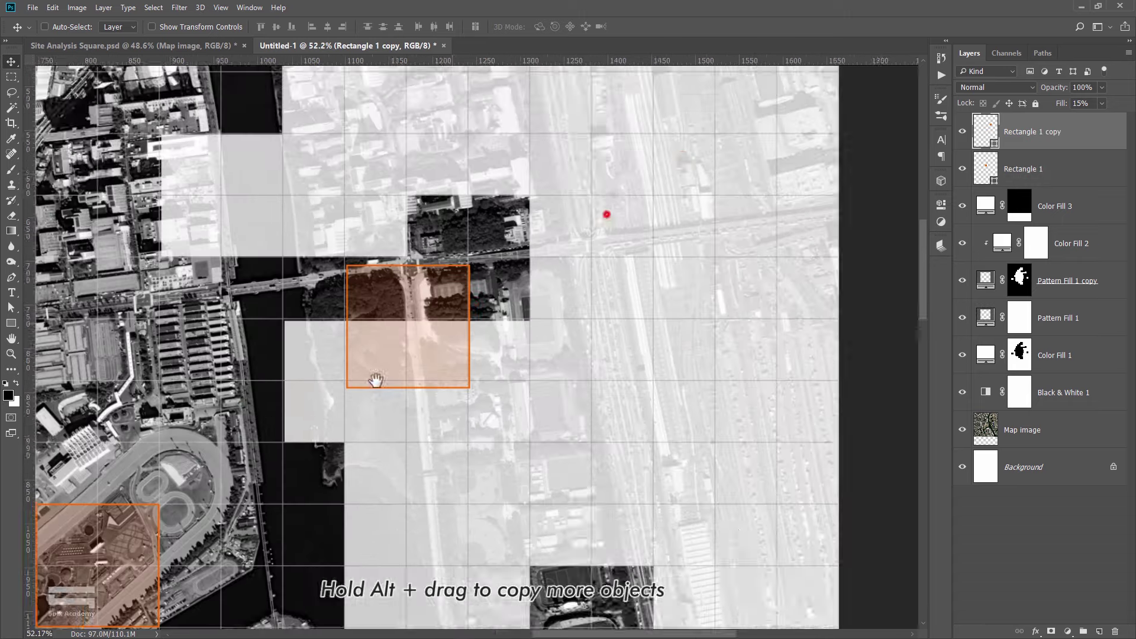
pyautogui.scroll(1, 375, 380)
pyautogui.scroll(2, 376, 380)
pyautogui.hotkey('ctrl', 't')
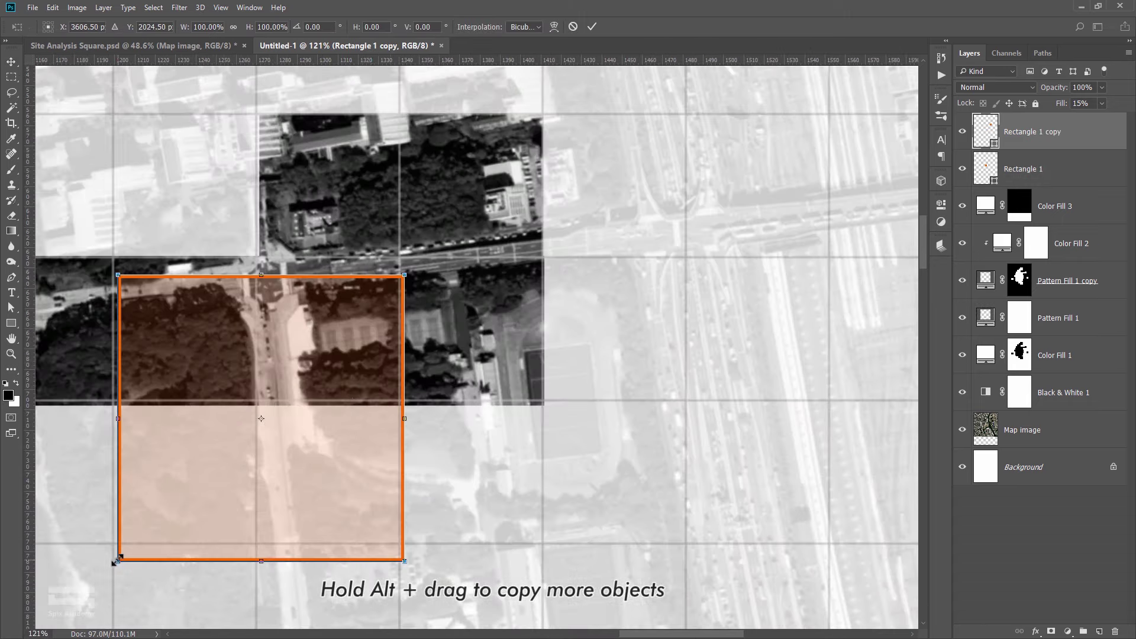
pyautogui.moveTo(116, 561); pyautogui.dragTo(297, 386)
pyautogui.press('Return')
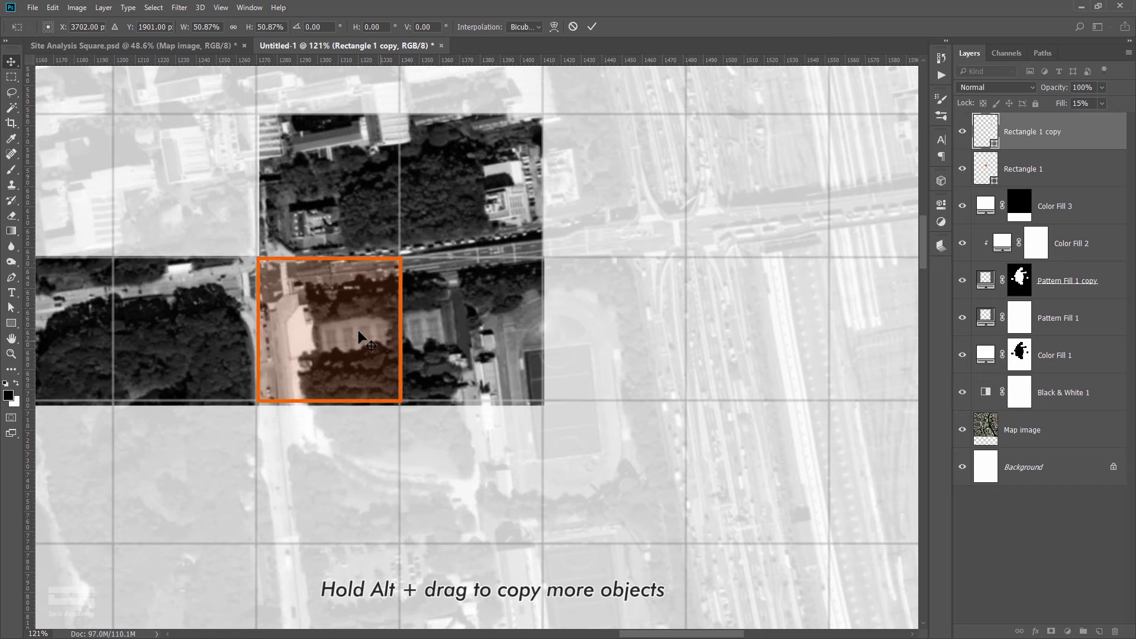
# Duplicate the small square onto the stadium tile, aligned to the grid line.
pyautogui.scroll(-5, 364, 338)
pyautogui.moveTo(364, 338); pyautogui.dragTo(441, 533)
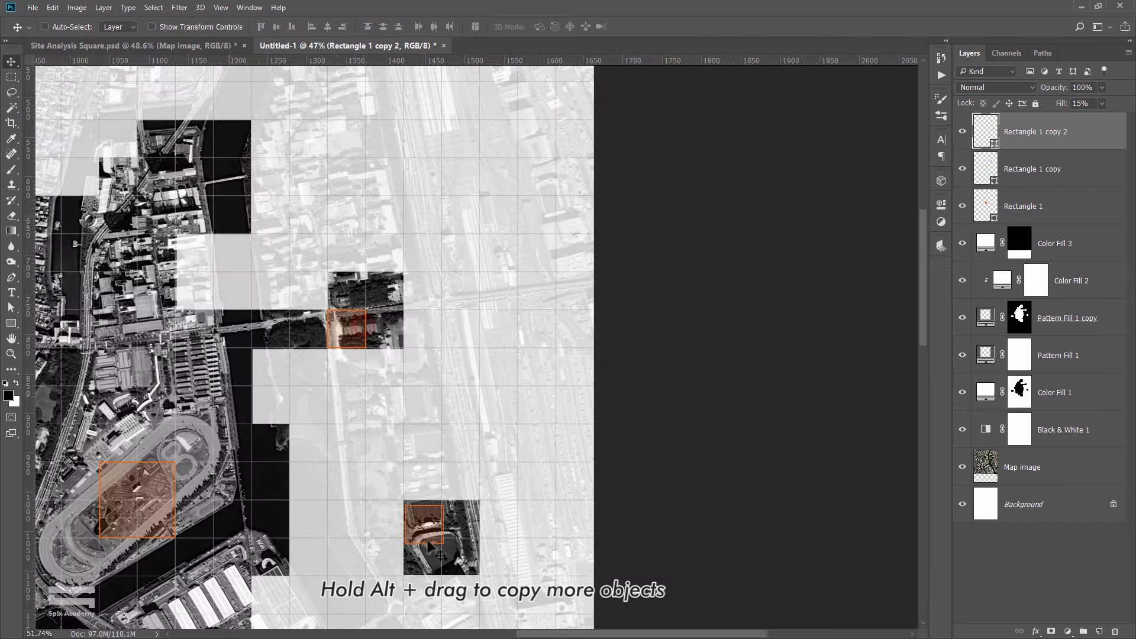
pyautogui.scroll(2, 438, 535)
pyautogui.scroll(2, 379, 370)
pyautogui.moveTo(373, 361); pyautogui.dragTo(368, 452)
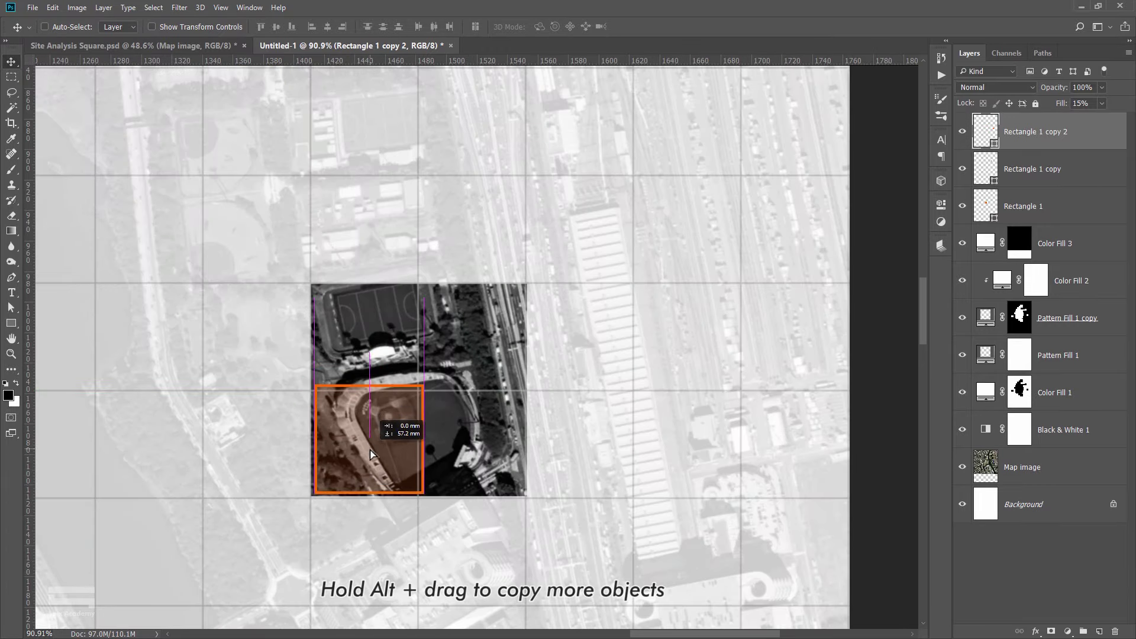
pyautogui.moveTo(368, 453); pyautogui.dragTo(368, 450)
# Add two more small square copies on other map tiles.
pyautogui.scroll(-5, 470, 408)
pyautogui.moveTo(432, 414); pyautogui.dragTo(228, 195)
pyautogui.scroll(2, 429, 423)
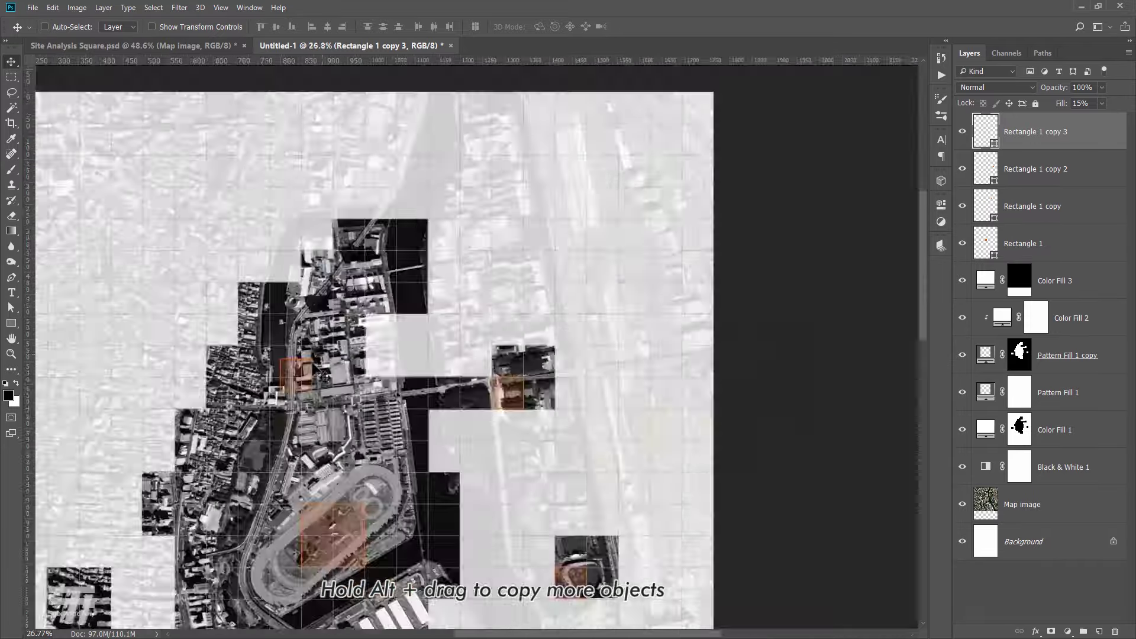
pyautogui.scroll(5, 632, 433)
pyautogui.scroll(-5, 632, 434)
pyautogui.scroll(3, 508, 330)
pyautogui.moveTo(415, 355); pyautogui.dragTo(304, 296)
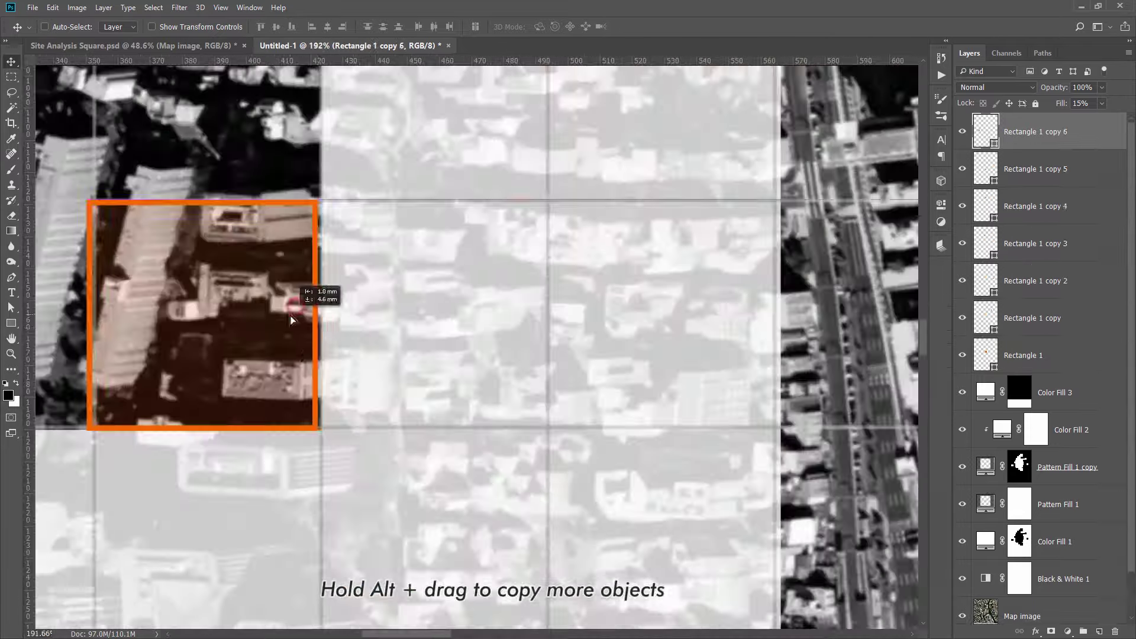
pyautogui.scroll(-6, 305, 296)
pyautogui.scroll(1, 515, 277)
pyautogui.scroll(1, 489, 319)
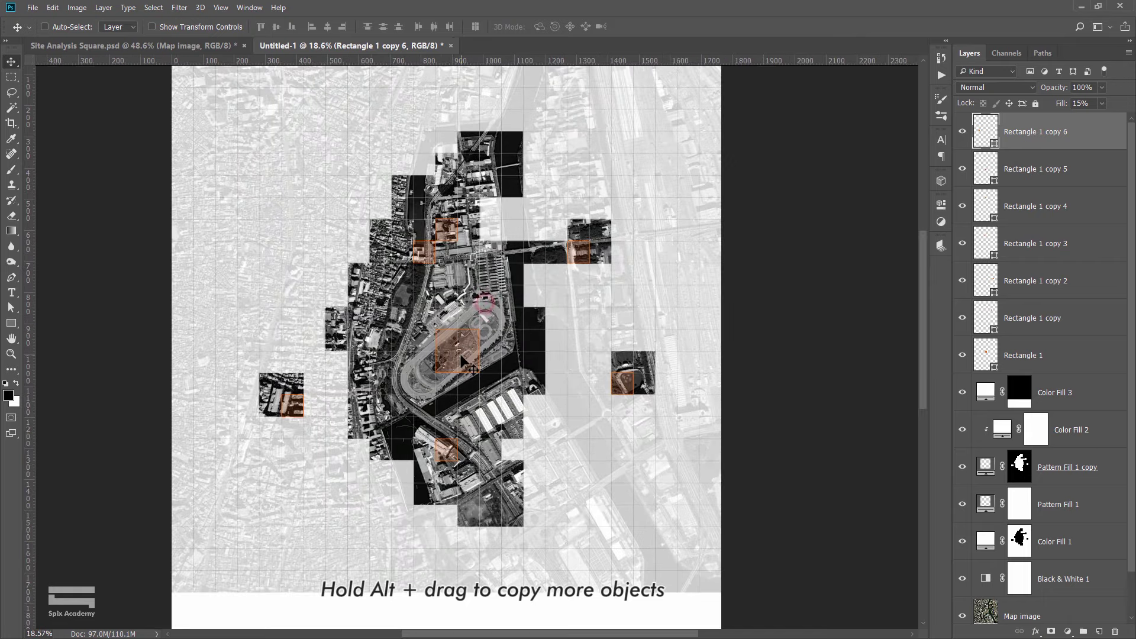
pyautogui.scroll(1, 462, 358)
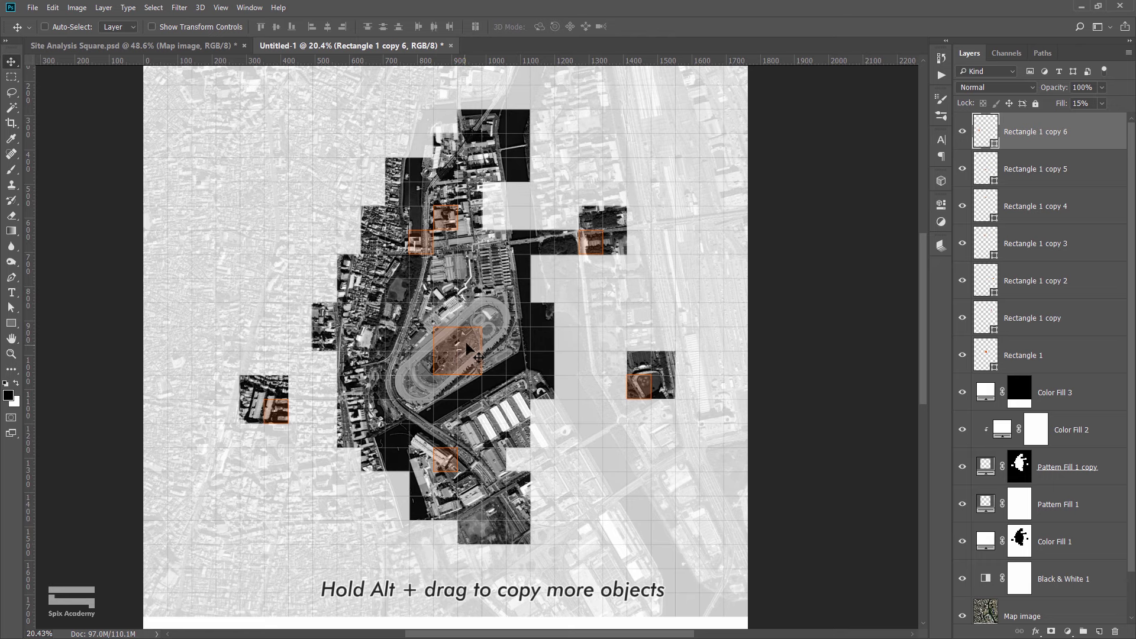
pyautogui.scroll(3, 453, 259)
pyautogui.scroll(3, 453, 259)
# Create a number label 1 at 50 mm, coloured with the squares' sampled orange.
pyautogui.click(12, 292)
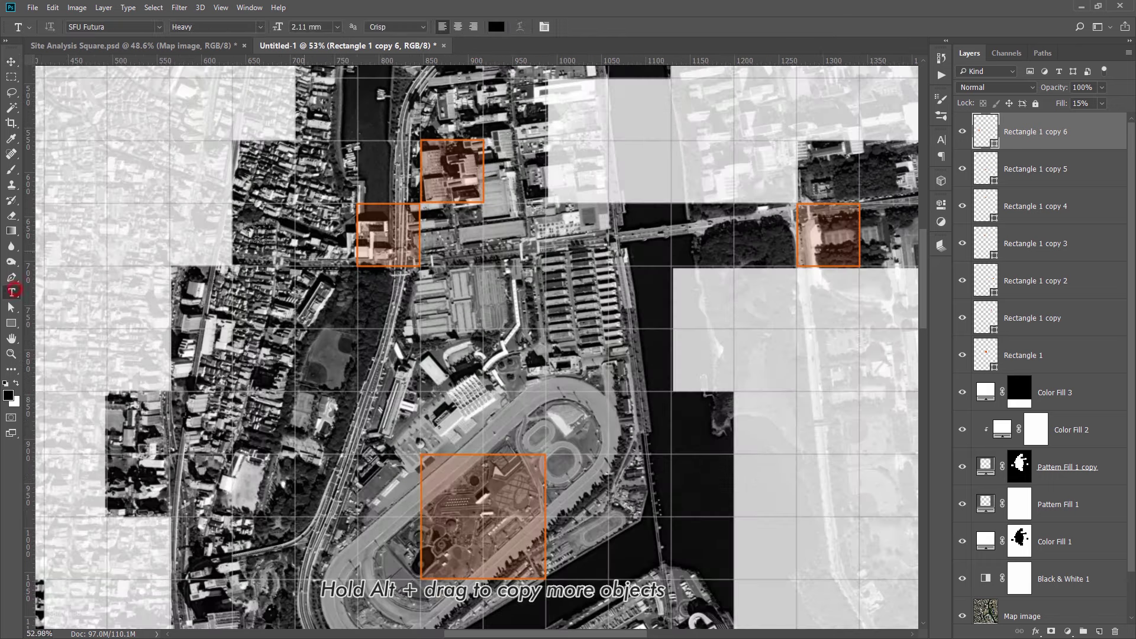
pyautogui.moveTo(305, 373); pyautogui.dragTo(516, 202)
pyautogui.click(536, 235)
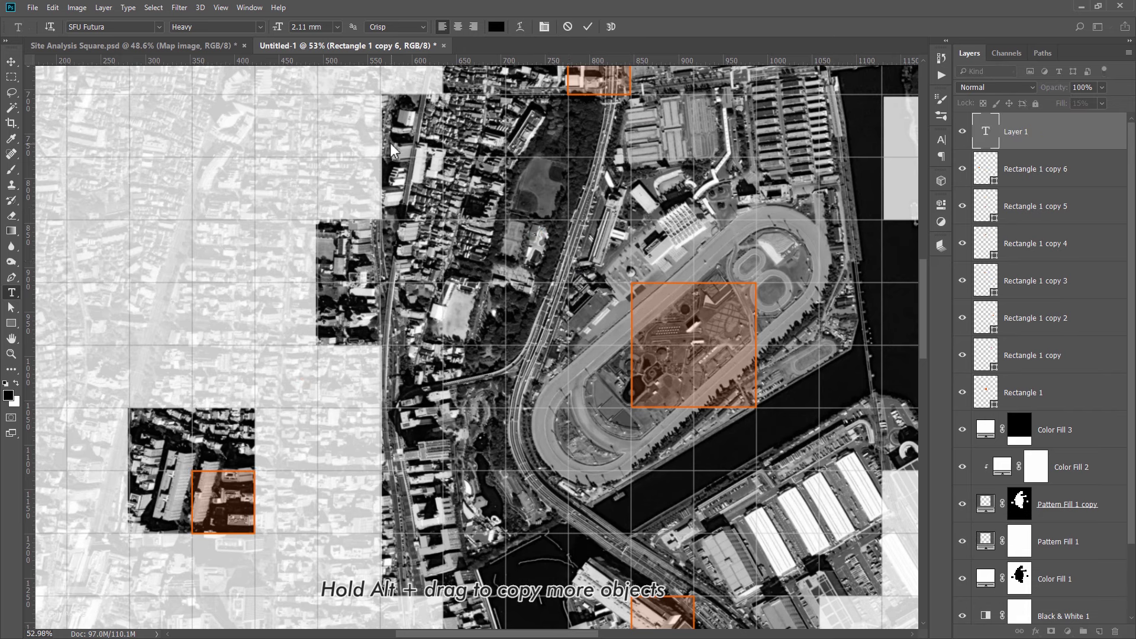
pyautogui.click(339, 31)
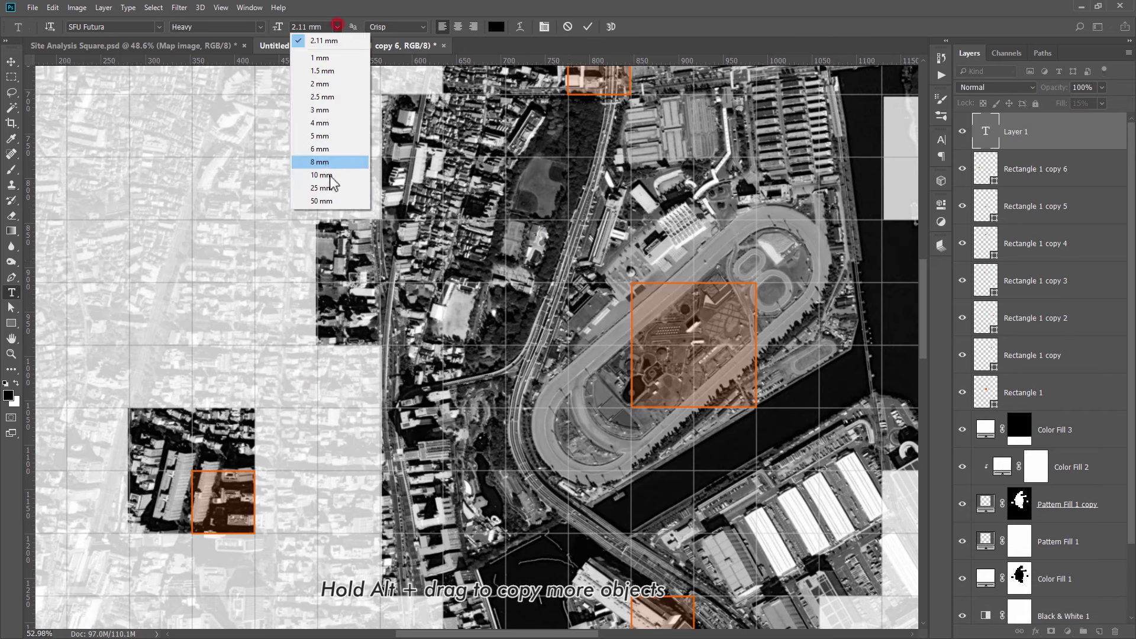
pyautogui.click(317, 198)
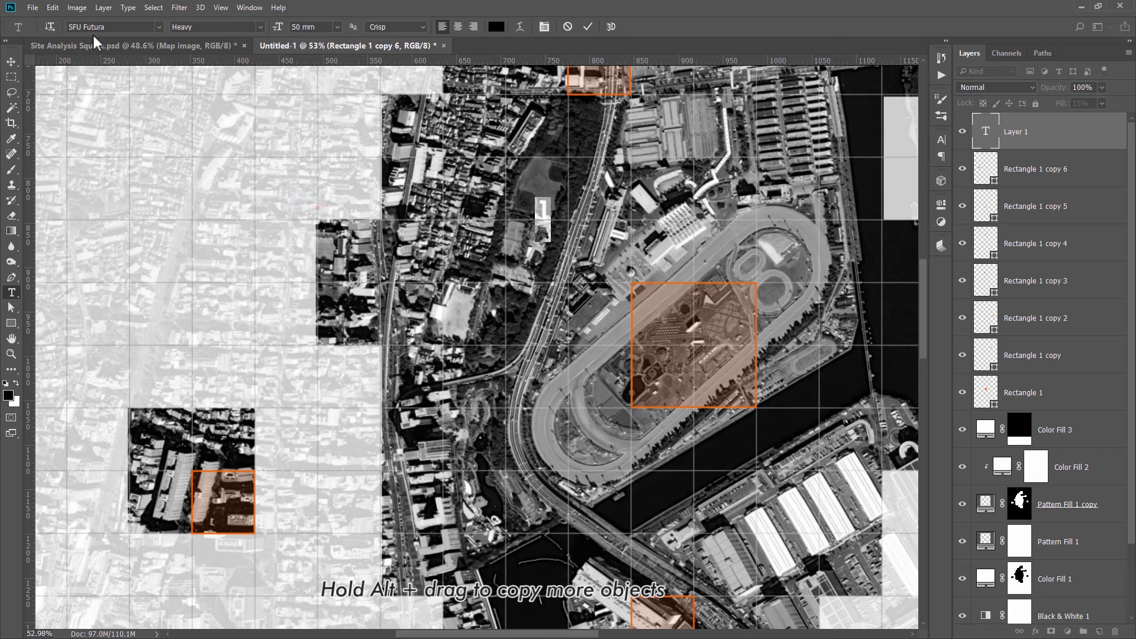
pyautogui.click(496, 27)
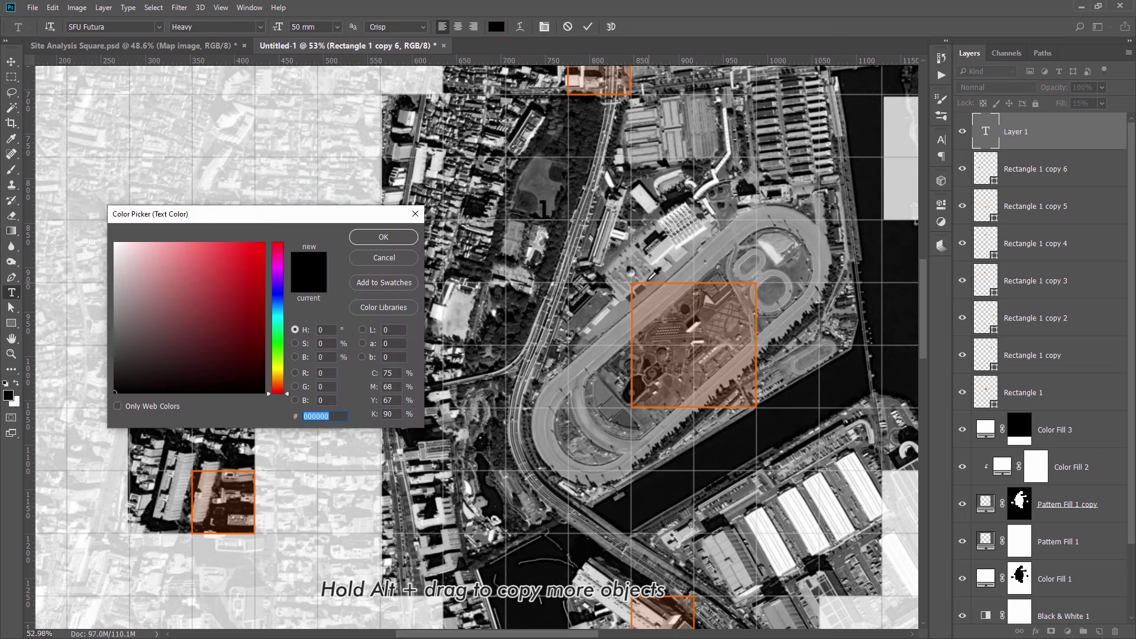
pyautogui.click(633, 283)
pyautogui.click(384, 237)
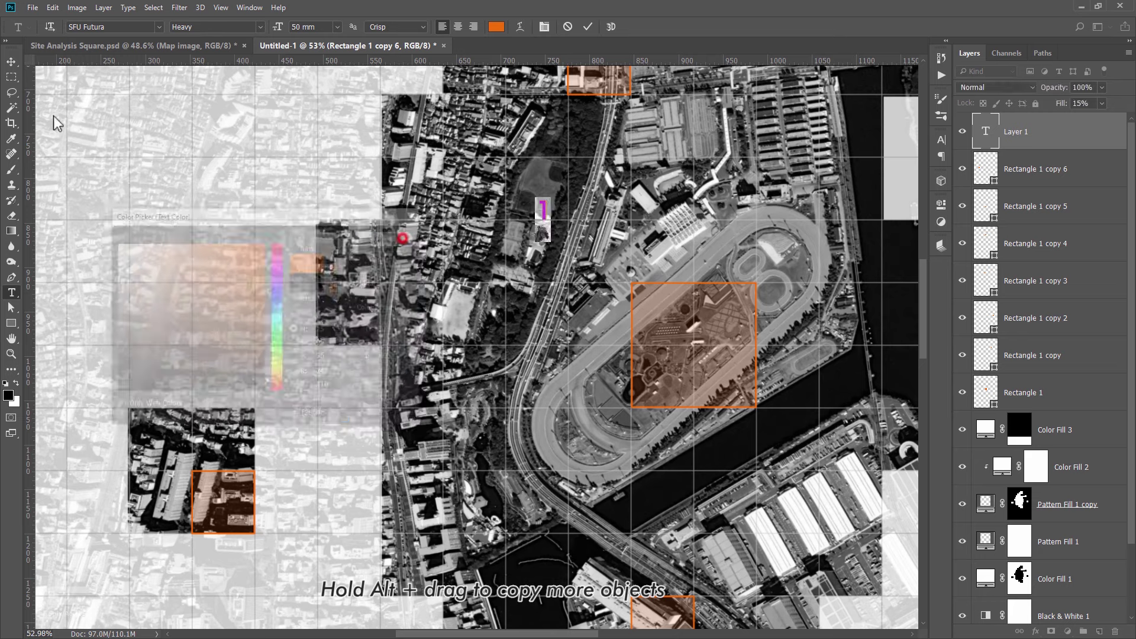
# Move the 1 into the racetrack square and enlarge it.
pyautogui.click(11, 61)
pyautogui.moveTo(543, 219)
pyautogui.mouseDown()
pyautogui.moveTo(607, 260)
pyautogui.moveTo(733, 389)
pyautogui.moveTo(755, 355)
pyautogui.mouseUp()
pyautogui.scroll(2, 763, 385)
pyautogui.press('Return')
pyautogui.moveTo(778, 394); pyautogui.dragTo(673, 408)
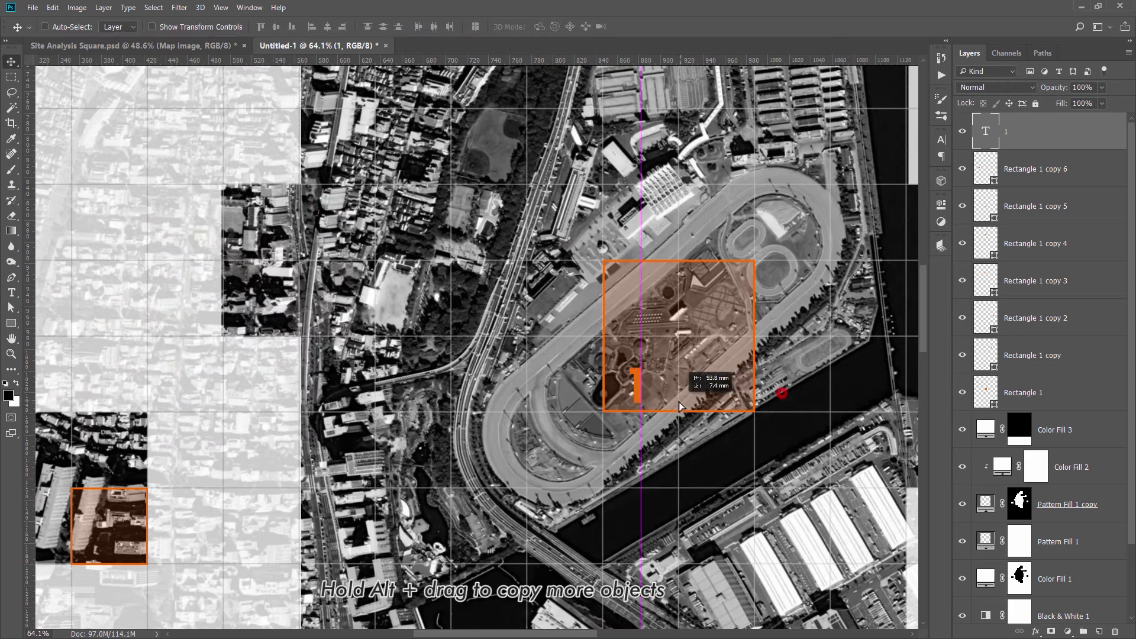
pyautogui.scroll(-3, 673, 409)
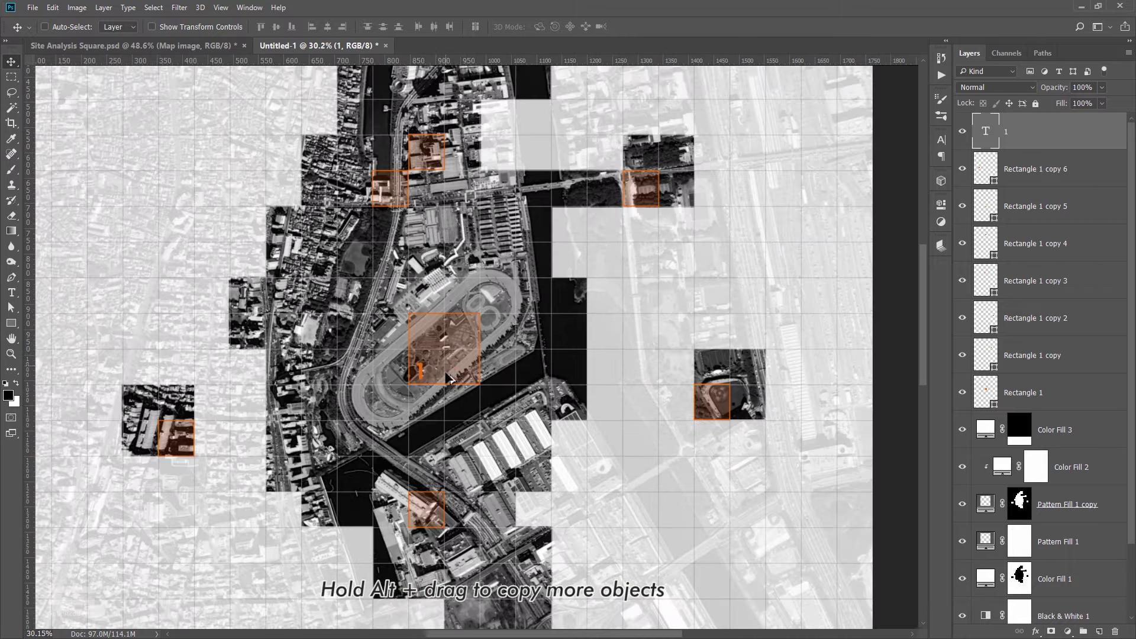
# Duplicate the label above the racetrack and change its text to 2.
pyautogui.keyDown('alt'); pyautogui.moveTo(458, 379); pyautogui.dragTo(448, 326); pyautogui.keyUp('alt')
pyautogui.scroll(2, 448, 326)
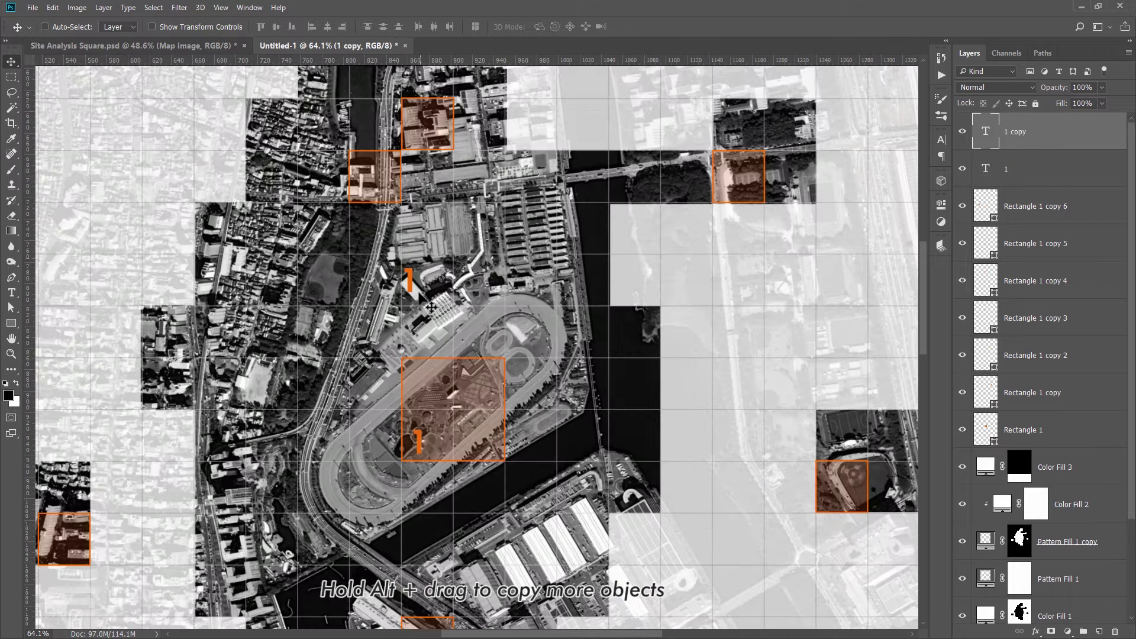
pyautogui.press('t')
pyautogui.doubleClick(407, 287)
pyautogui.write('2')
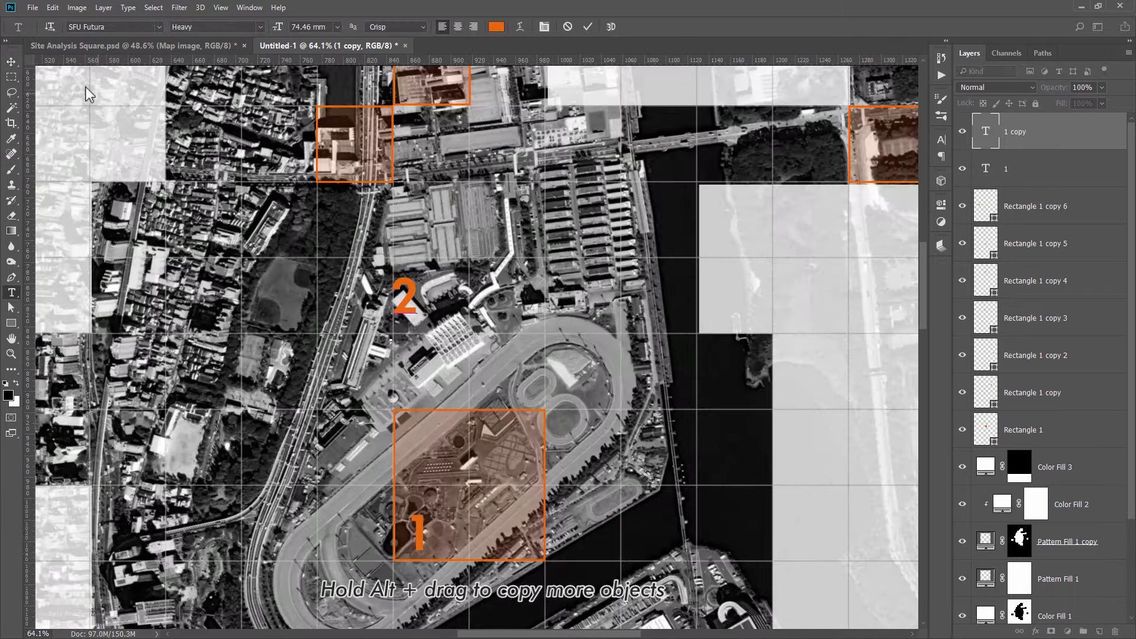
pyautogui.keyDown('ctrl'); pyautogui.moveTo(408, 292); pyautogui.dragTo(407, 286); pyautogui.keyUp('ctrl')
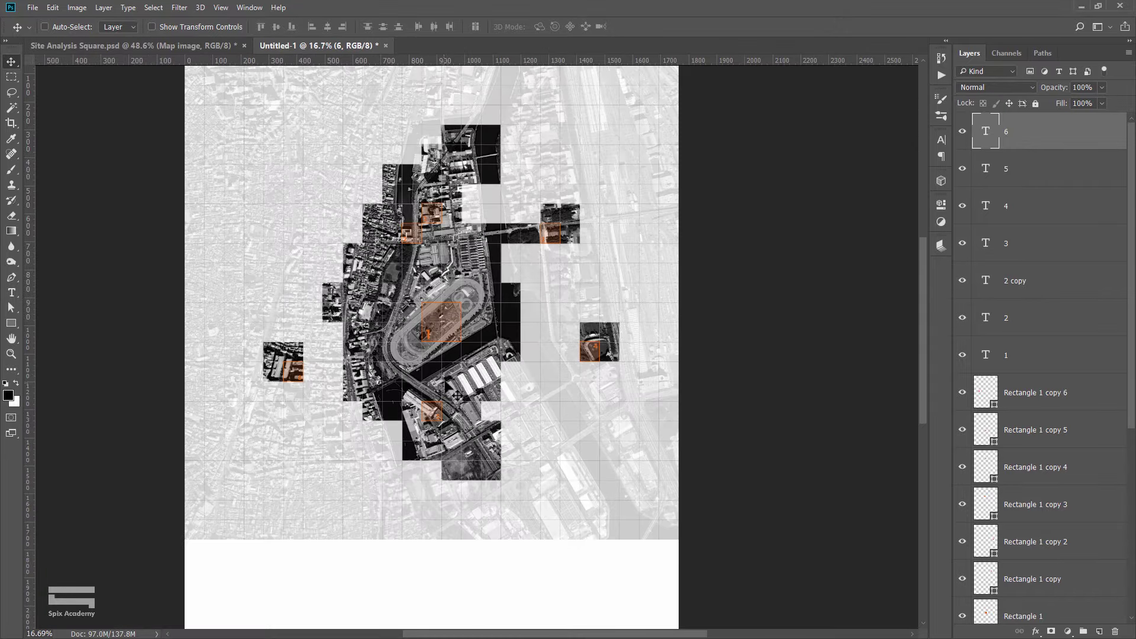
pyautogui.scroll(1, 508, 344)
pyautogui.hscroll(2, 509, 297)
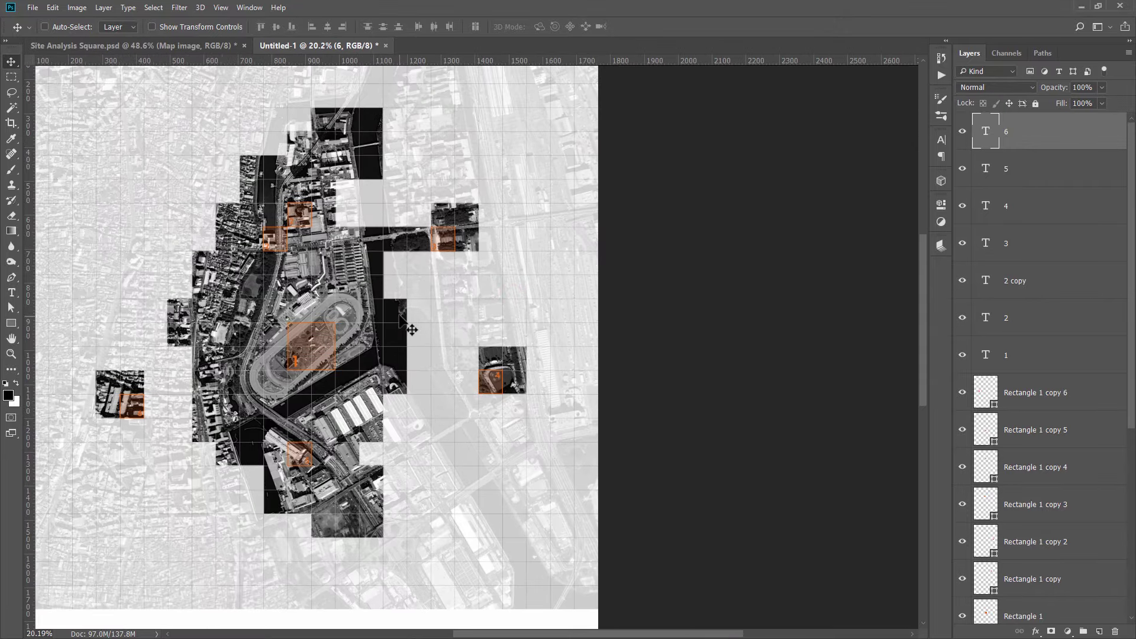
pyautogui.moveTo(412, 330); pyautogui.dragTo(391, 314)
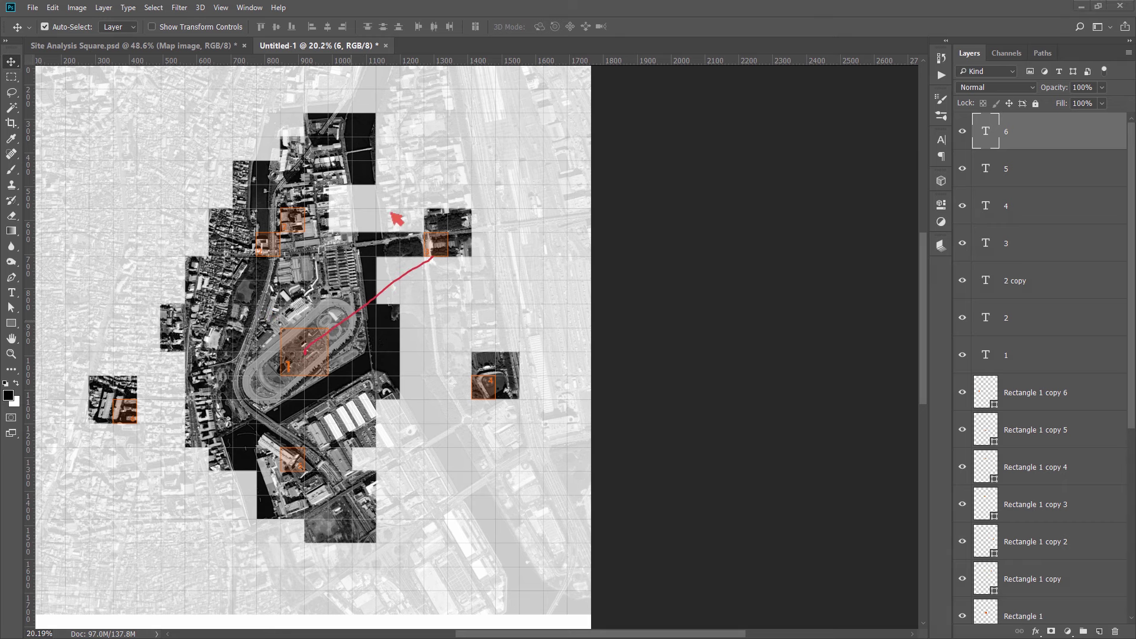
pyautogui.moveTo(391, 206); pyautogui.dragTo(387, 192)
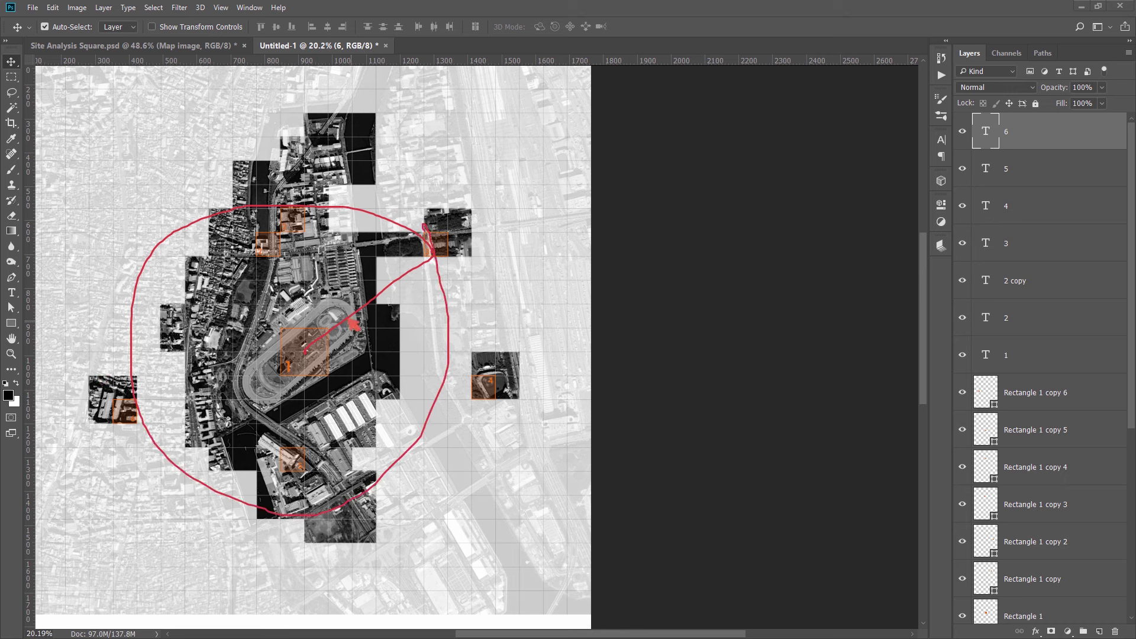
# Draw a circle centred on square 1, large enough to enclose the racecourse.
pyautogui.click(12, 323)
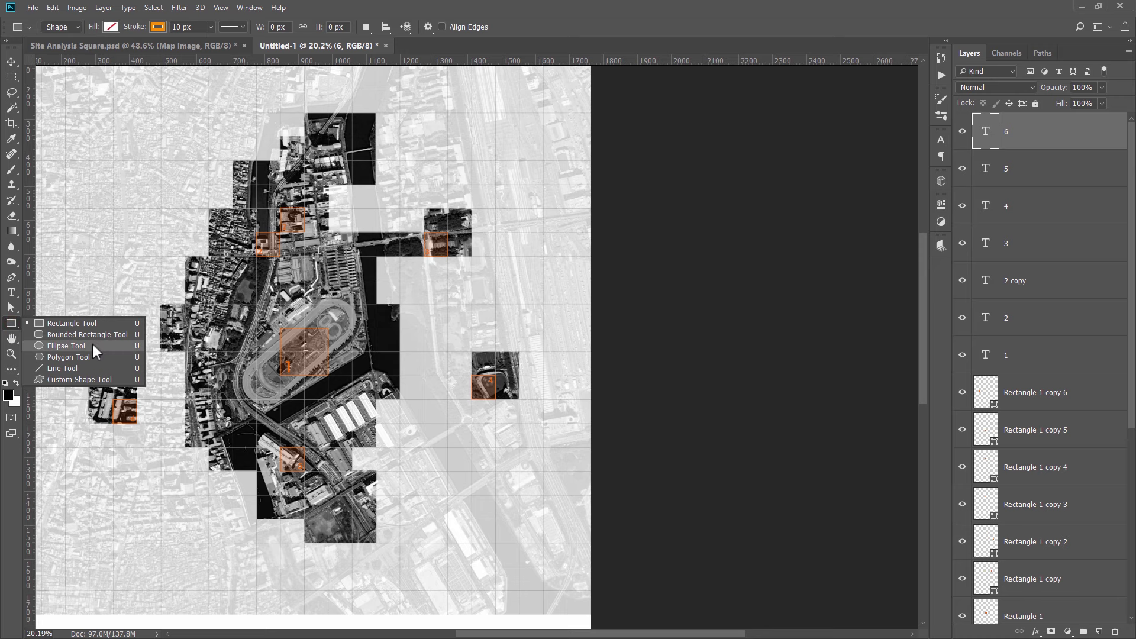
pyautogui.click(84, 343)
pyautogui.scroll(2, 305, 350)
pyautogui.scroll(1, 309, 354)
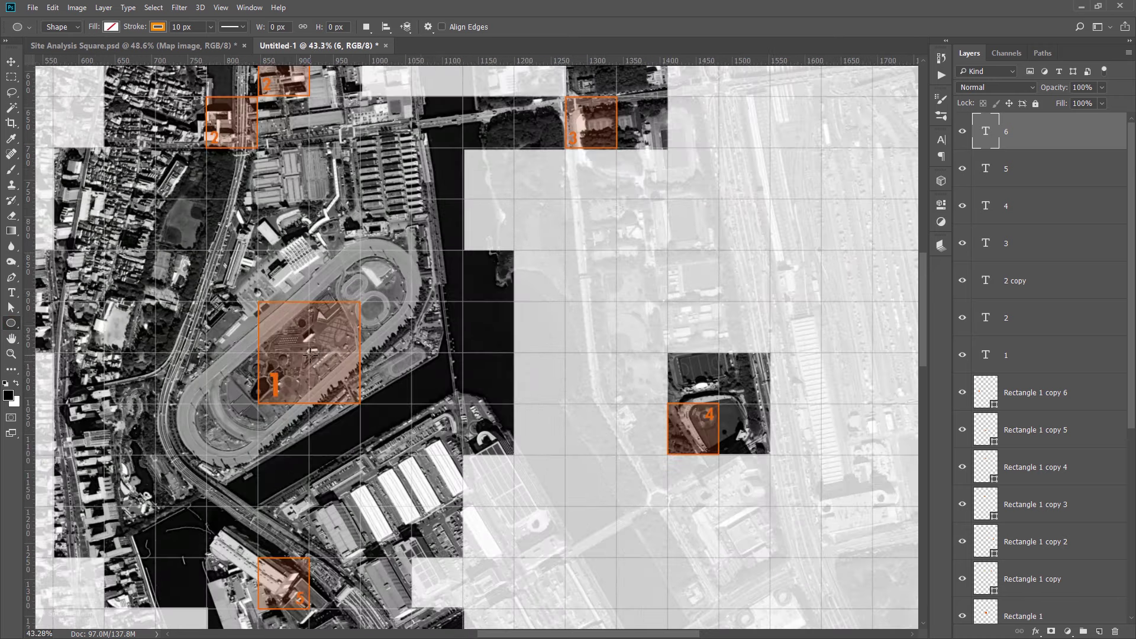
pyautogui.scroll(-2, 309, 354)
pyautogui.scroll(-1, 309, 354)
pyautogui.scroll(1, 312, 354)
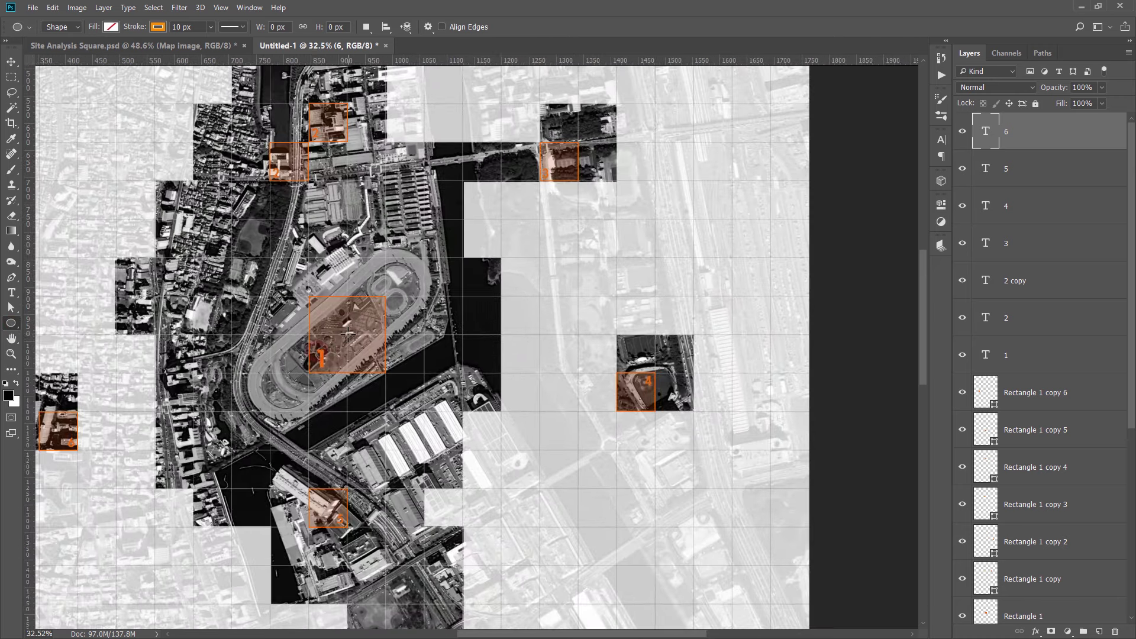
pyautogui.moveTo(347, 335); pyautogui.dragTo(448, 420)
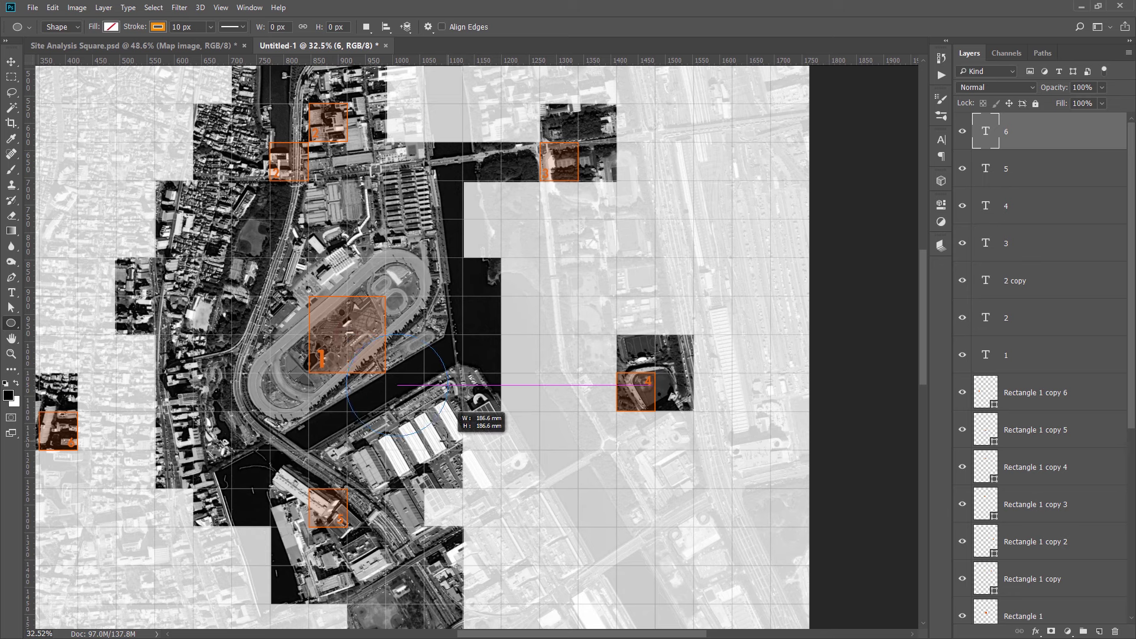
pyautogui.moveTo(448, 421)
pyautogui.mouseDown()
pyautogui.moveTo(443, 437)
pyautogui.moveTo(490, 526)
pyautogui.mouseUp()
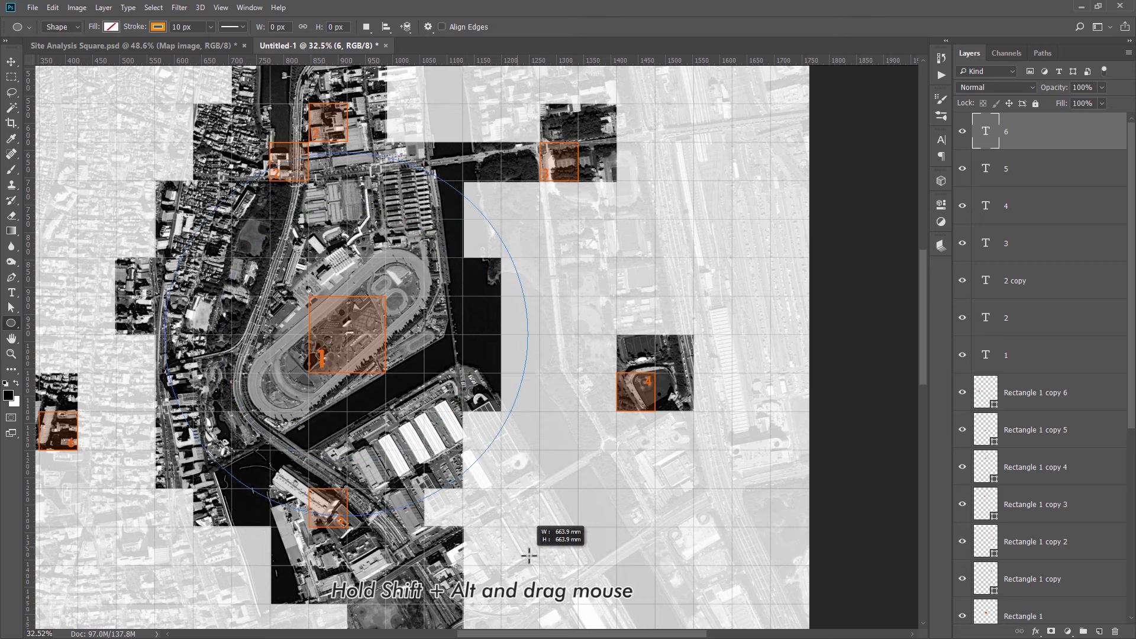
pyautogui.moveTo(490, 525); pyautogui.dragTo(540, 563)
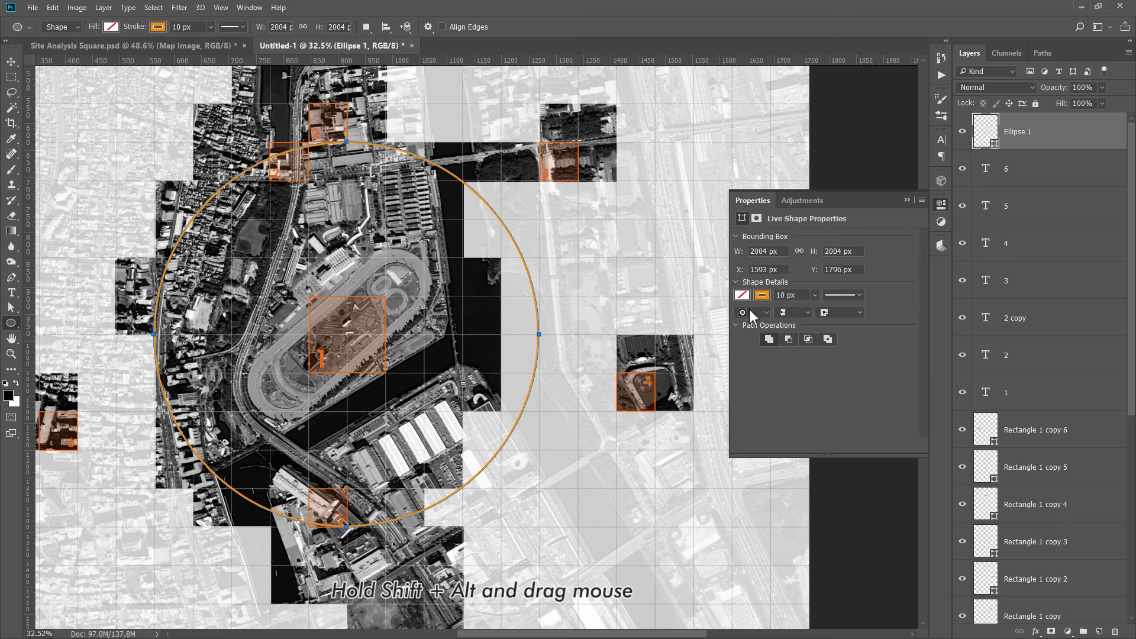
# Give the circle a 7 px grey outline.
pyautogui.click(785, 295)
pyautogui.write('7')
pyautogui.press('Return')
pyautogui.click(763, 296)
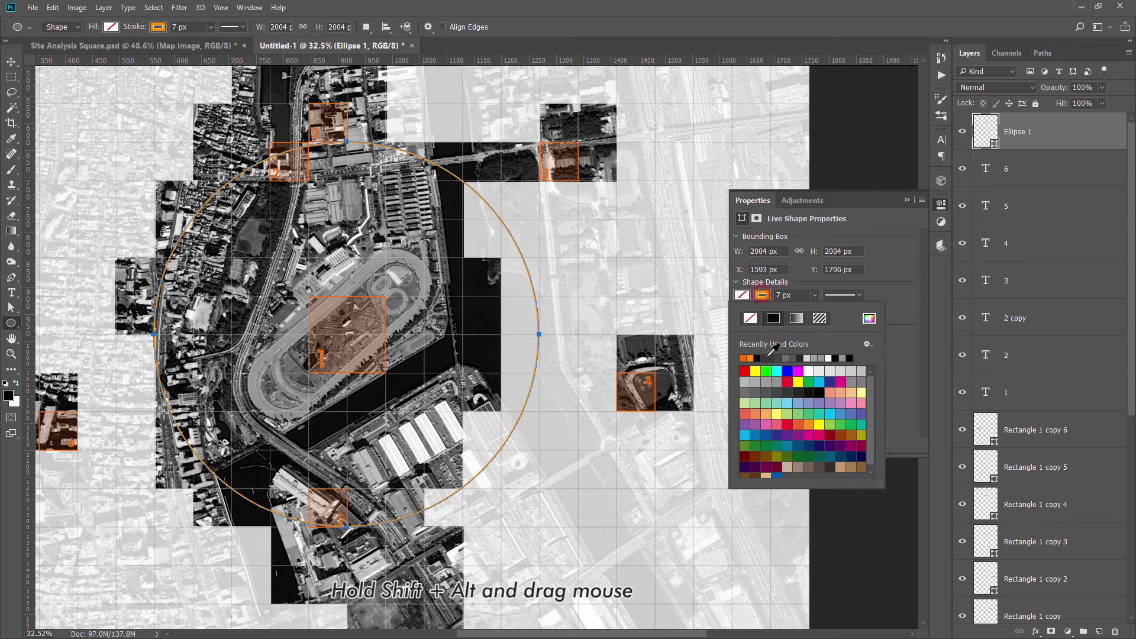
pyautogui.click(757, 390)
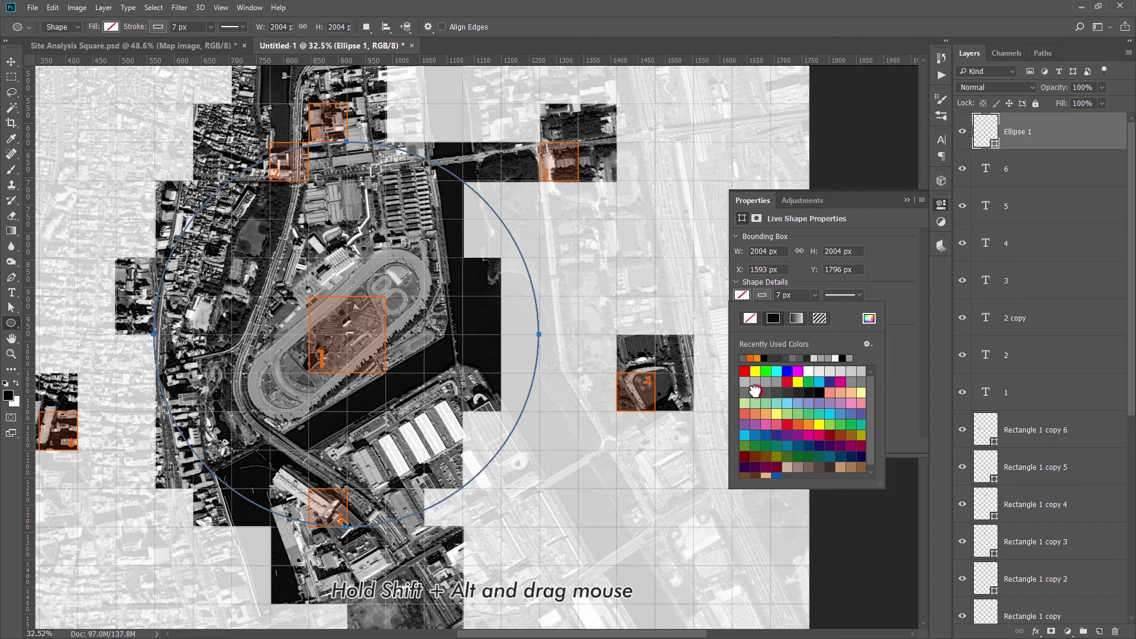
pyautogui.click(907, 200)
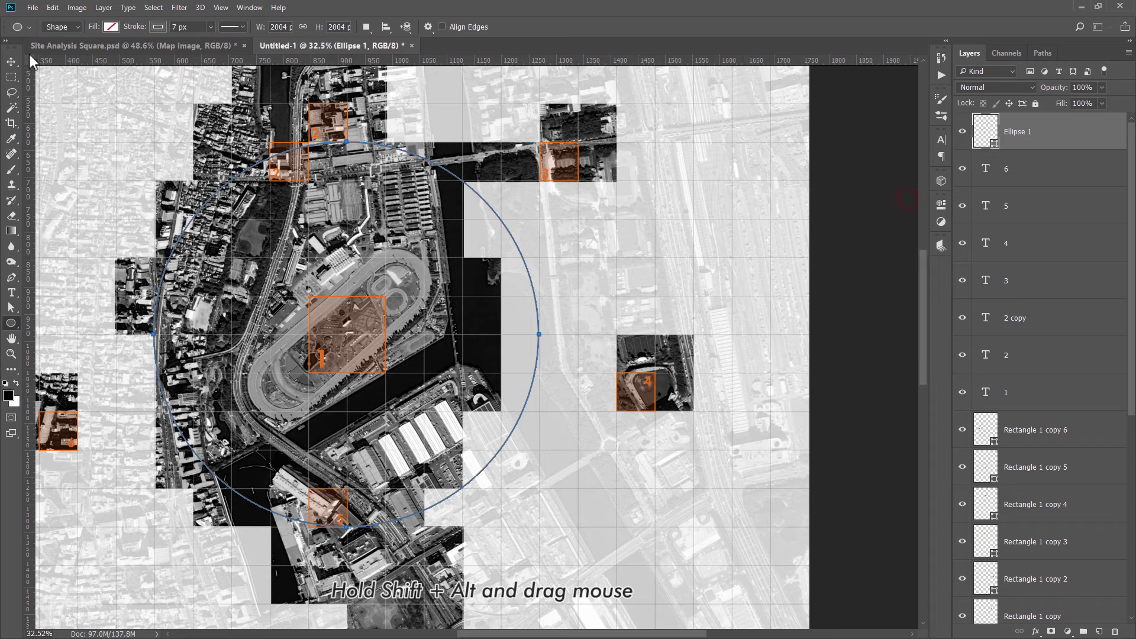
pyautogui.click(11, 62)
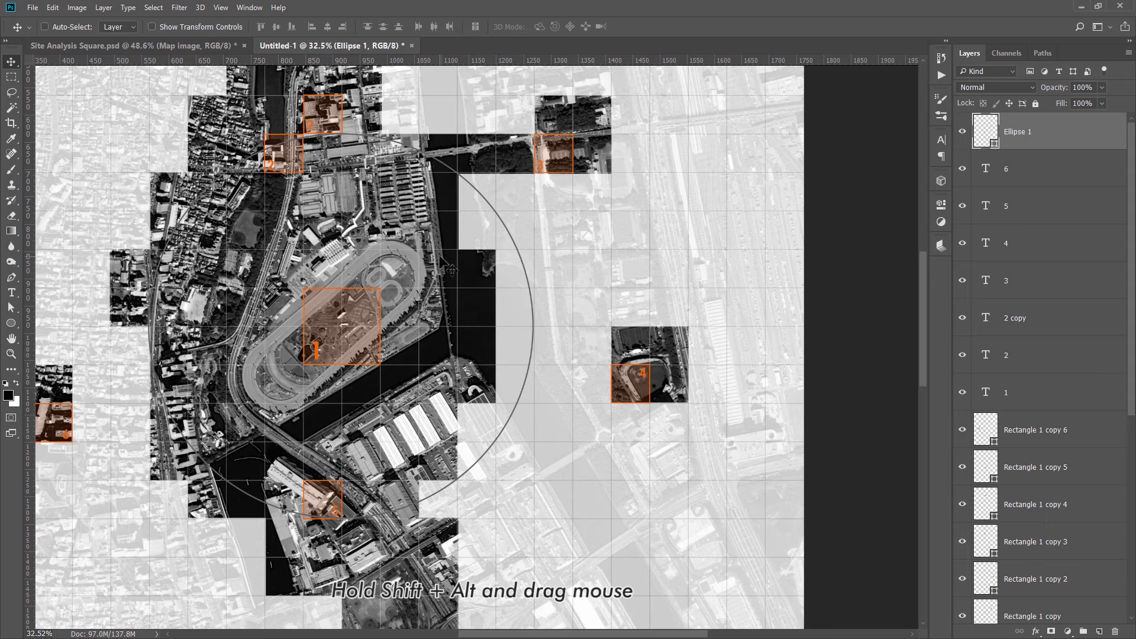
# Duplicate Ellipse 1 and scale the copy up about 160% around the same centre.
pyautogui.moveTo(452, 271); pyautogui.dragTo(501, 285)
pyautogui.hotkey('ctrl', 'j')
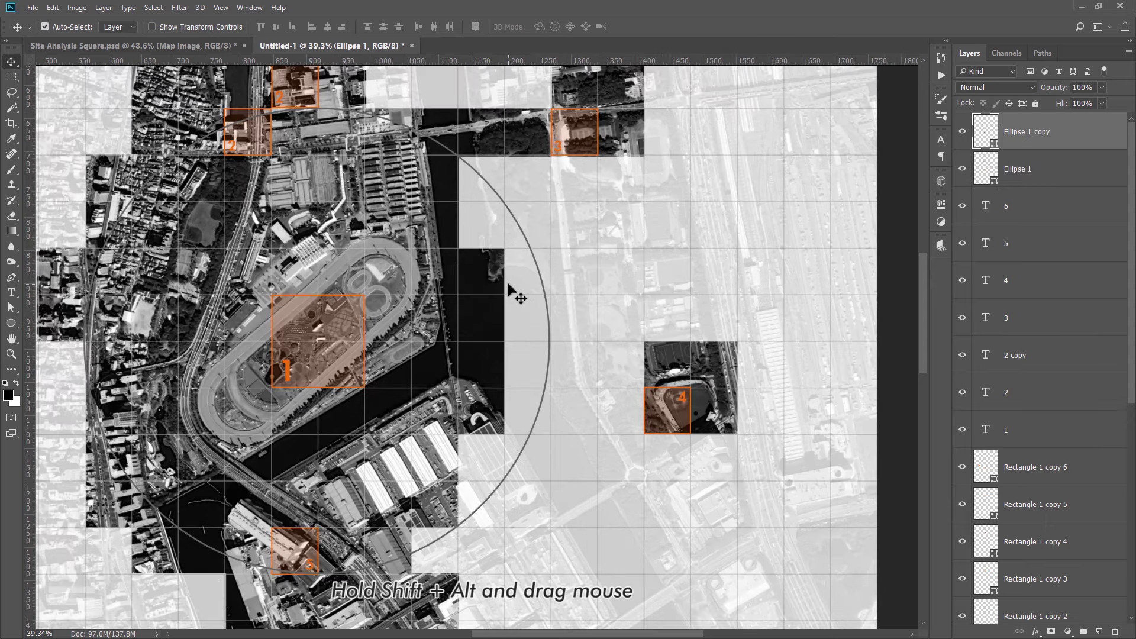
pyautogui.scroll(-3, 508, 285)
pyautogui.scroll(-2, 506, 306)
pyautogui.hotkey('ctrl', 't')
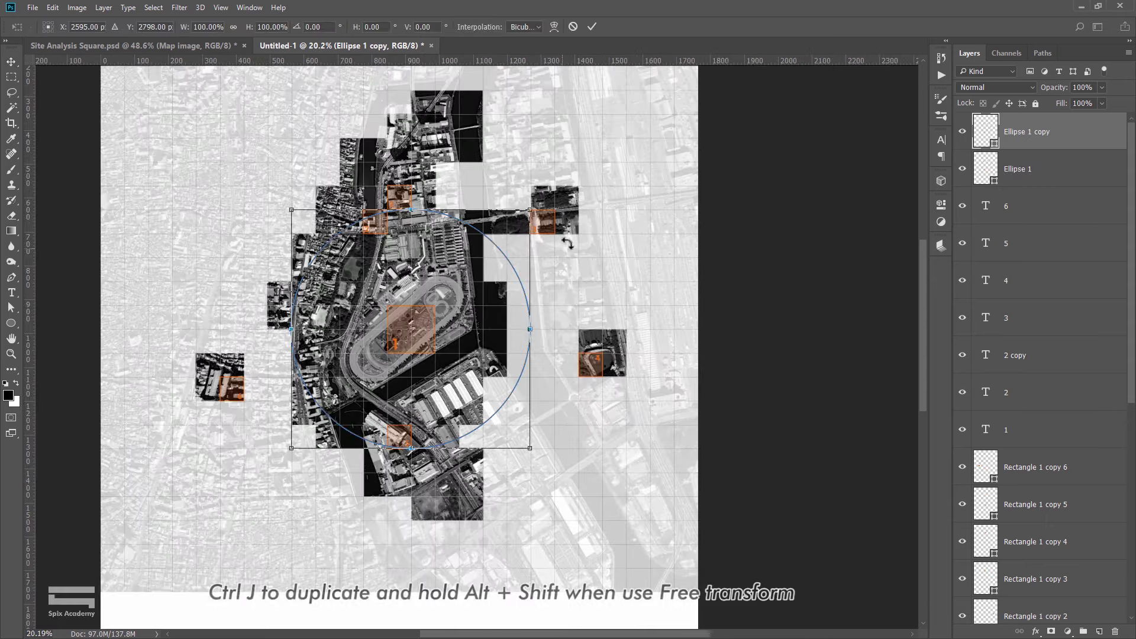
pyautogui.scroll(1, 531, 218)
pyautogui.moveTo(531, 208); pyautogui.dragTo(639, 144)
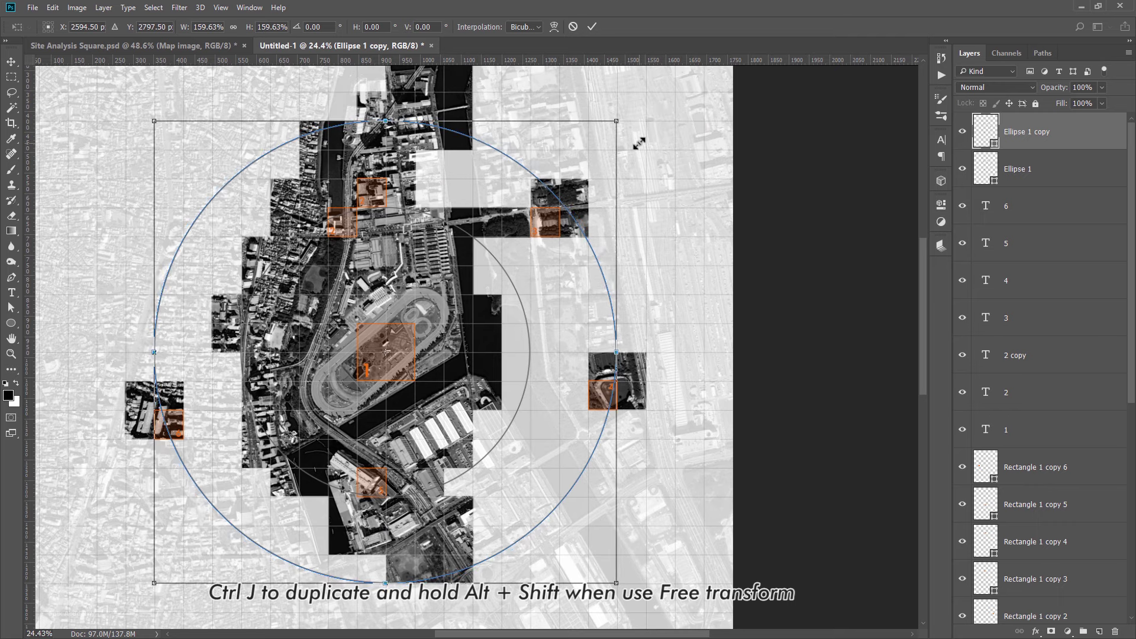
pyautogui.press('Return')
pyautogui.scroll(3, 615, 364)
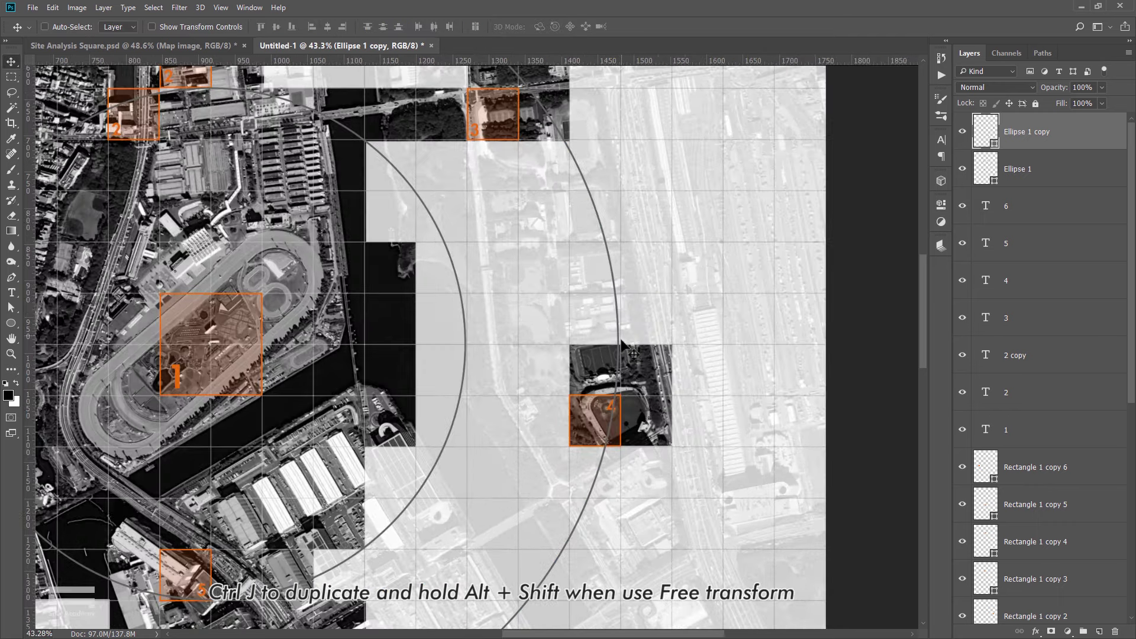
pyautogui.scroll(-3, 621, 342)
pyautogui.scroll(3, 236, 355)
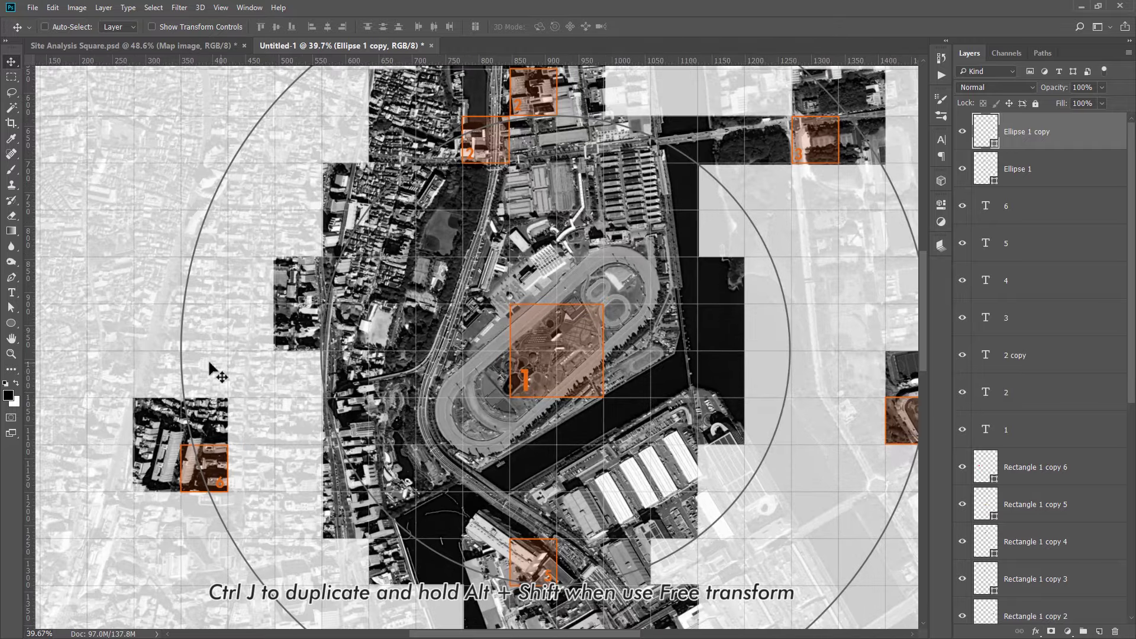
pyautogui.scroll(-5, 210, 367)
pyautogui.scroll(-1, 216, 368)
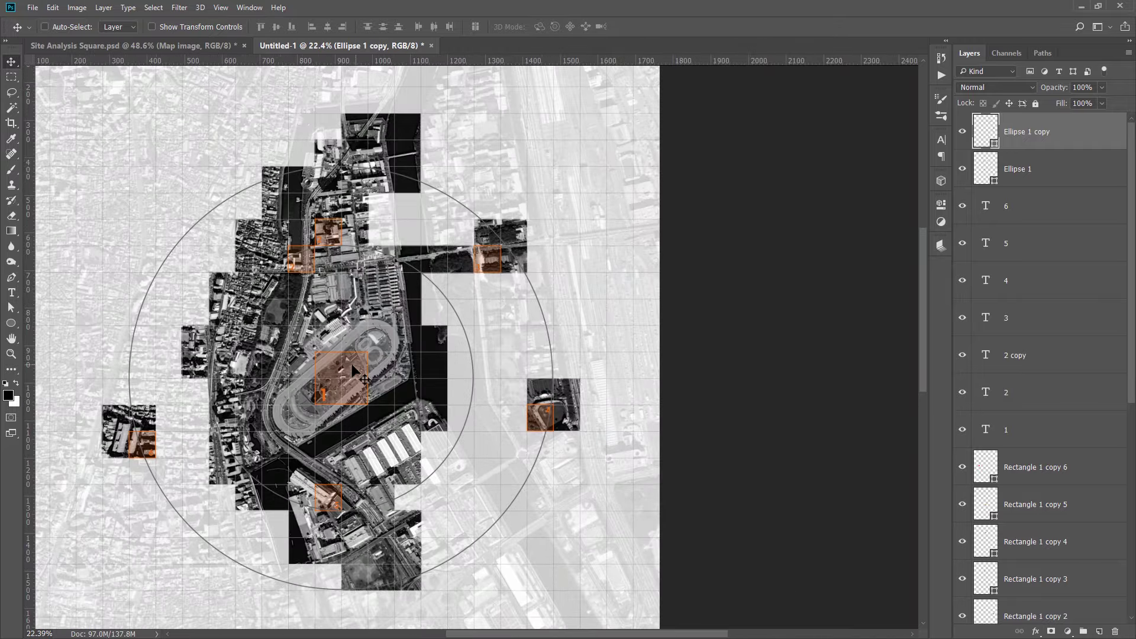
pyautogui.scroll(2, 354, 369)
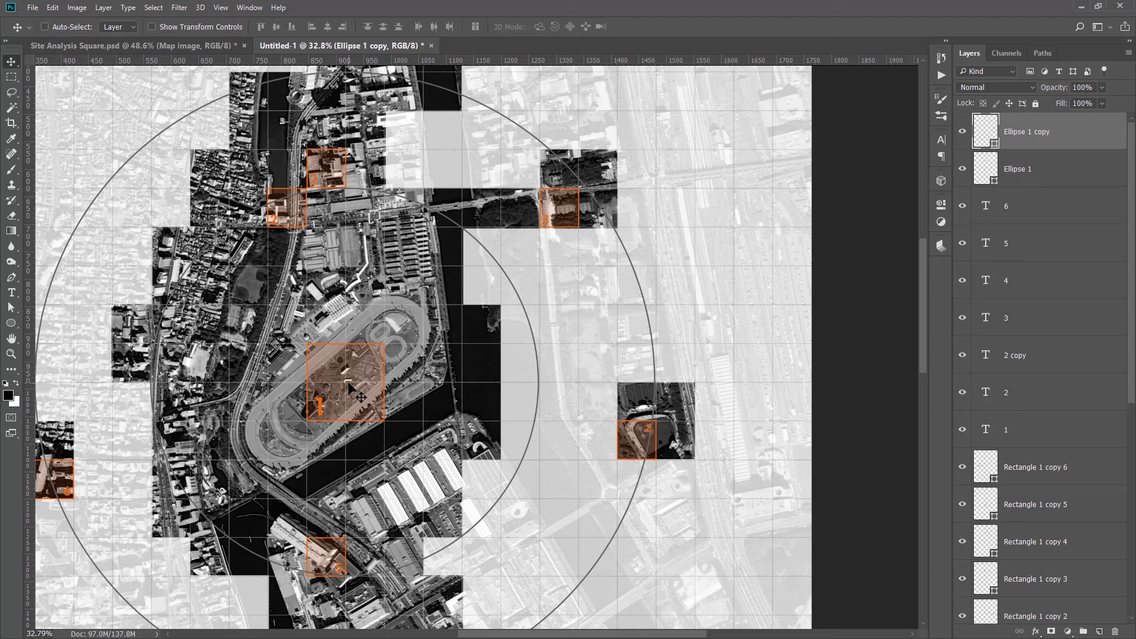
pyautogui.scroll(1, 351, 382)
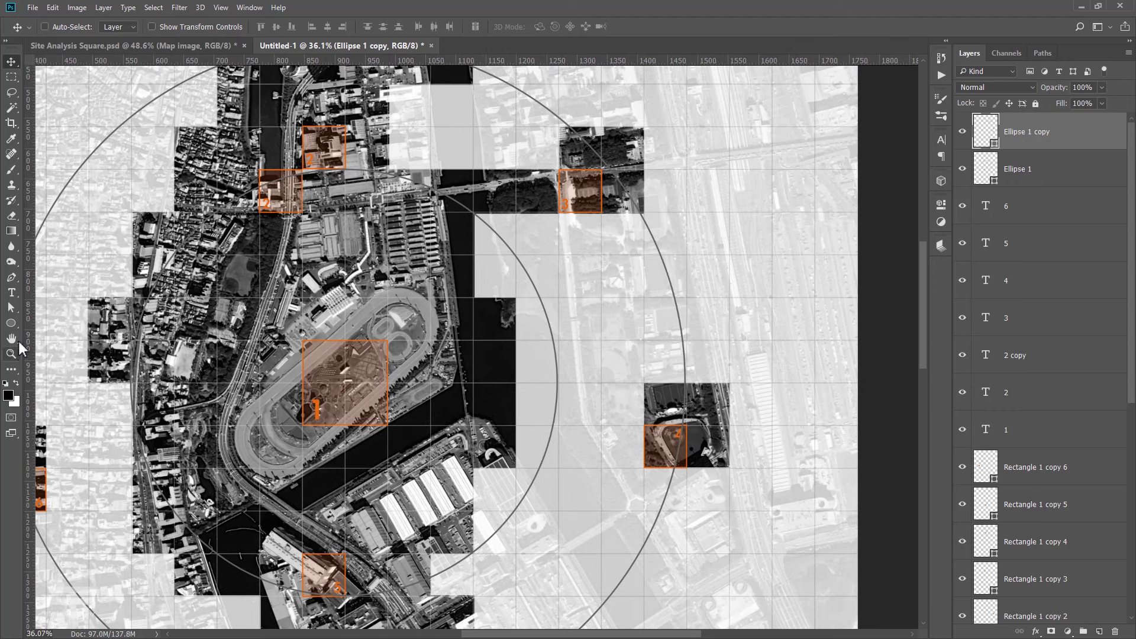
# Start a text layer on the map with a light grey text colour.
pyautogui.click(11, 292)
pyautogui.click(709, 197)
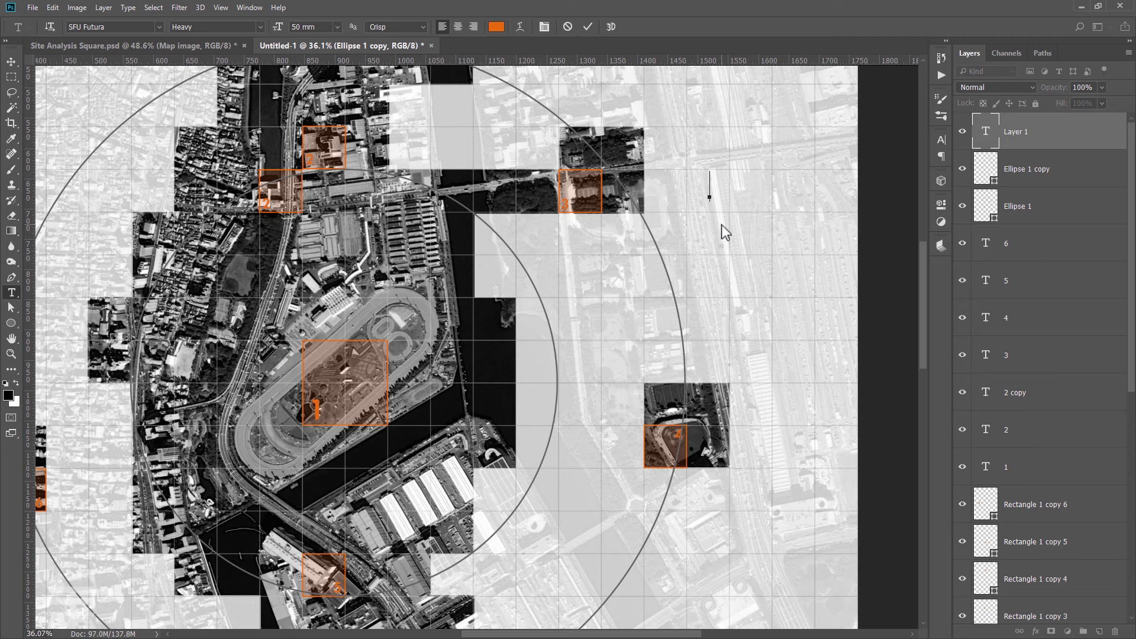
pyautogui.click(496, 26)
pyautogui.click(181, 278)
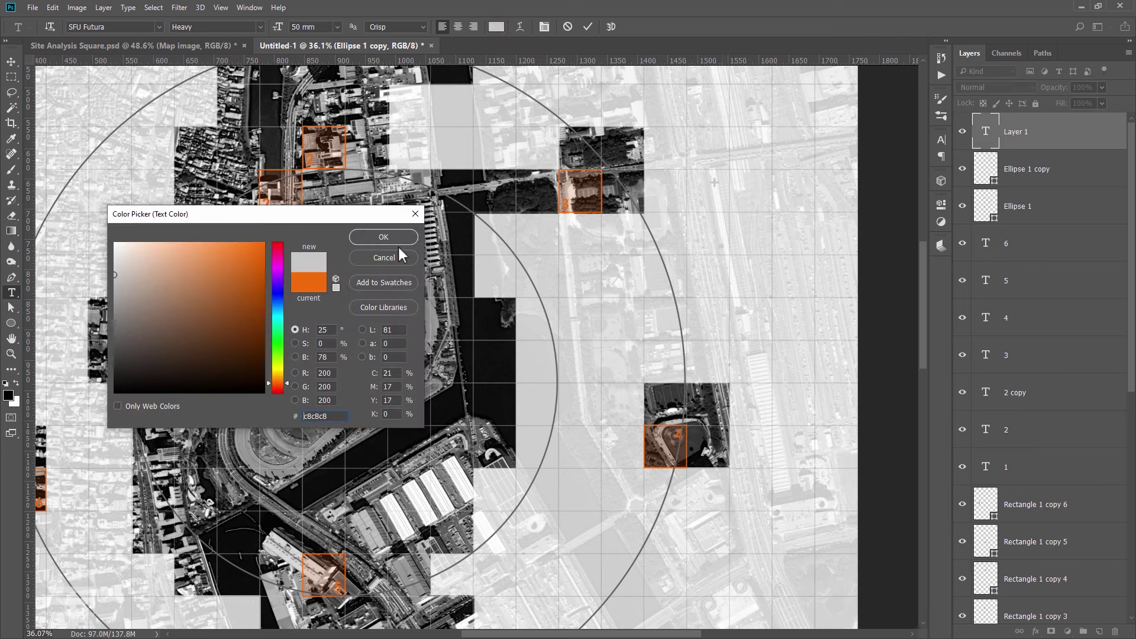
pyautogui.click(379, 238)
# Move the + onto the racecourse, scale it larger, and centre it inside square 1.
pyautogui.click(11, 61)
pyautogui.moveTo(761, 218); pyautogui.dragTo(399, 419)
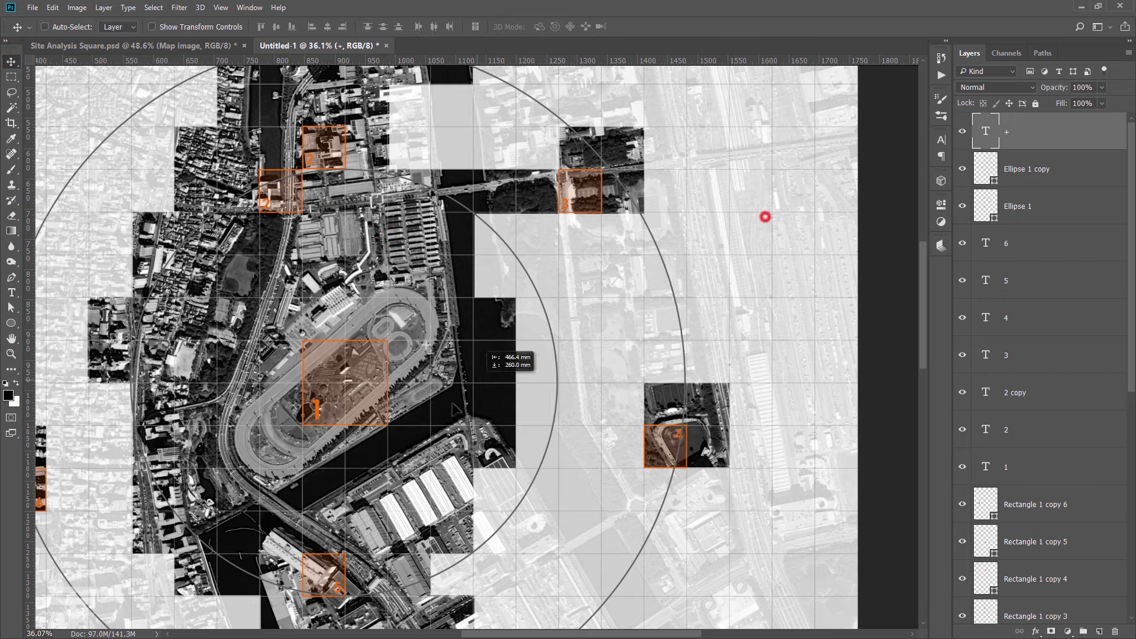
pyautogui.scroll(3, 373, 380)
pyautogui.scroll(3, 373, 380)
pyautogui.hotkey('ctrl', 't')
pyautogui.moveTo(318, 347); pyautogui.dragTo(330, 343)
pyautogui.scroll(1, 346, 411)
pyautogui.press('Return')
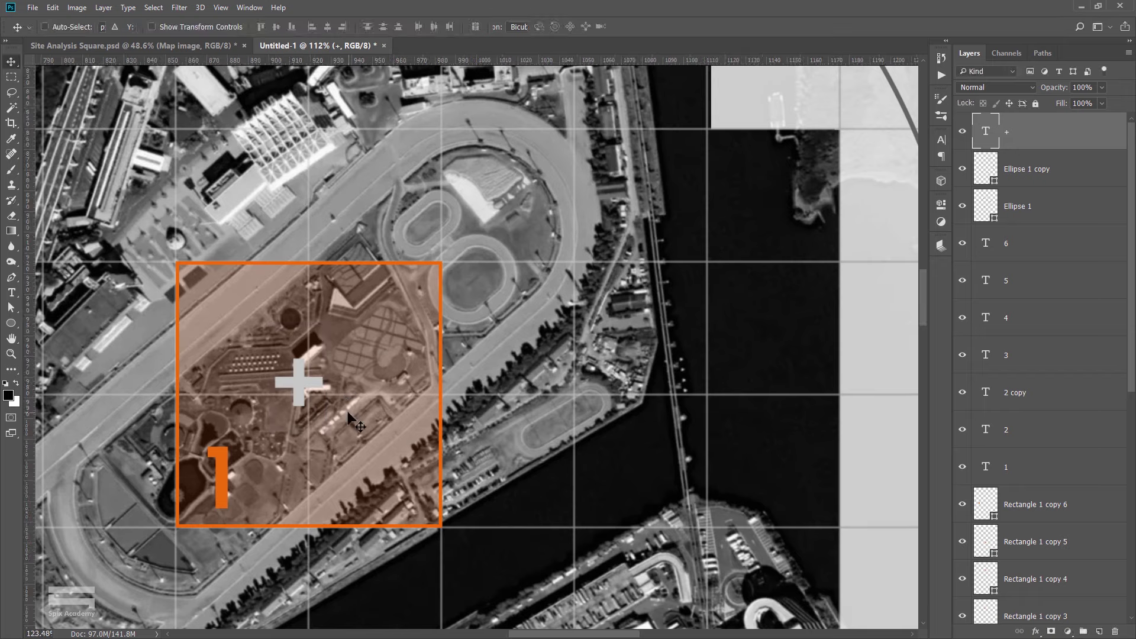
pyautogui.scroll(1, 347, 411)
pyautogui.moveTo(347, 411); pyautogui.dragTo(358, 430)
pyautogui.scroll(-4, 352, 415)
pyautogui.scroll(-1, 350, 409)
pyautogui.scroll(1, 344, 391)
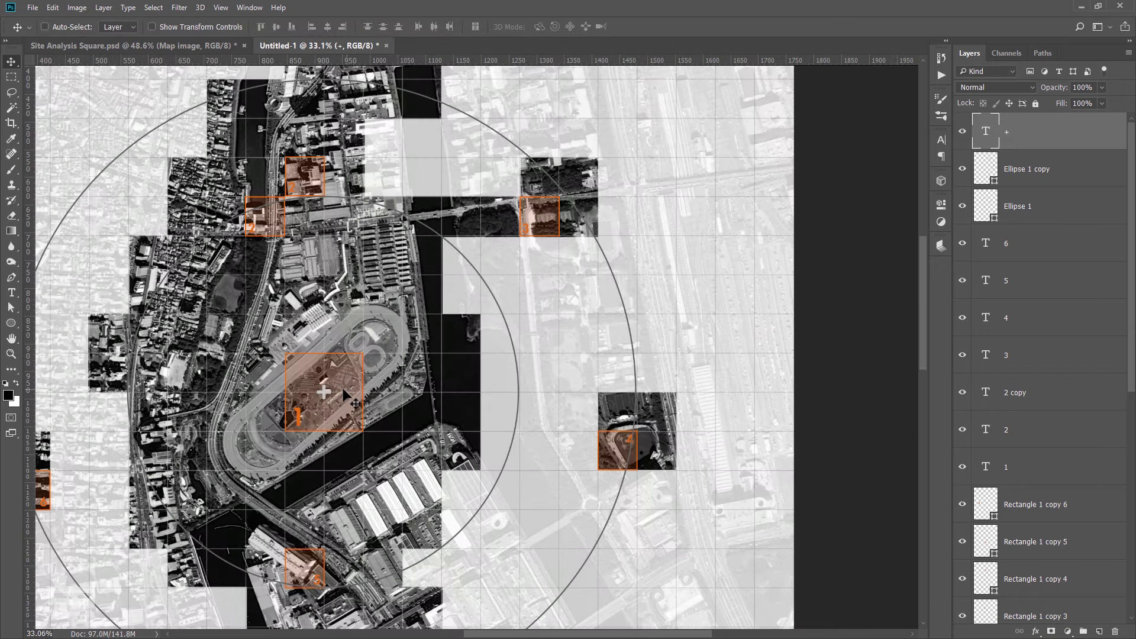
# Place the first Pen Tool anchor of a new shape on the + marker in square 1.
pyautogui.click(11, 277)
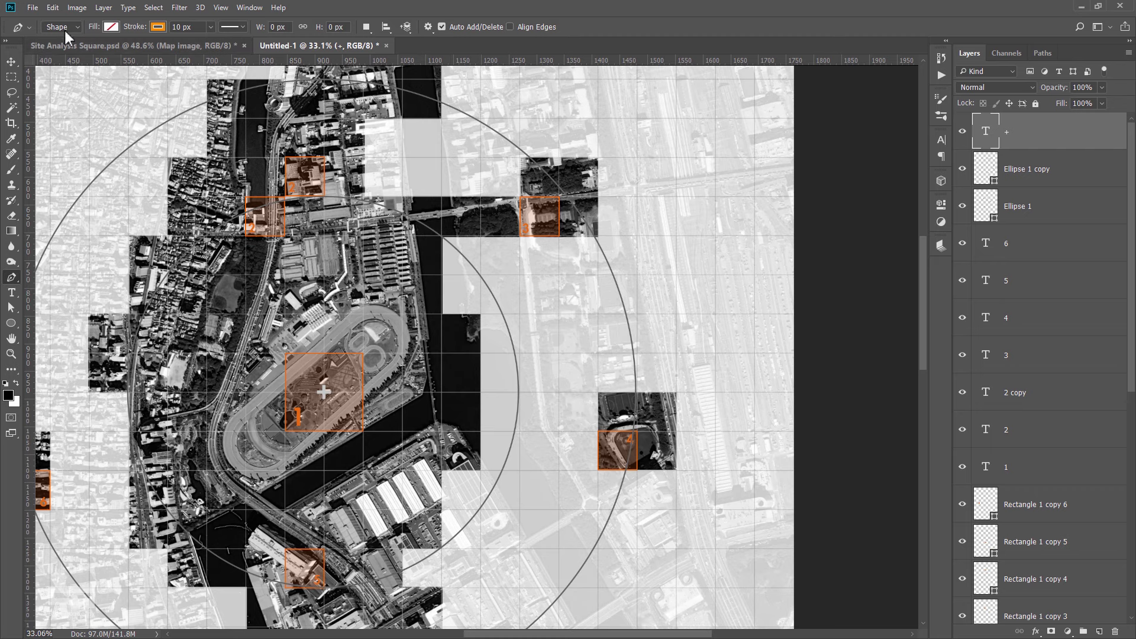
pyautogui.scroll(3, 320, 404)
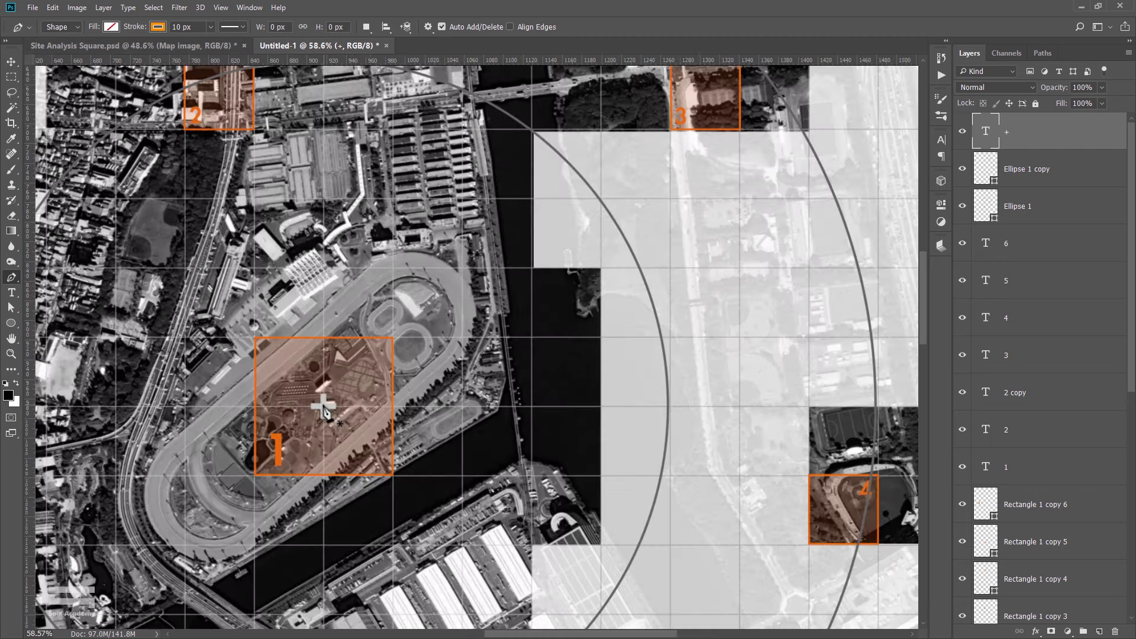
pyautogui.click(324, 412)
pyautogui.scroll(-2, 324, 412)
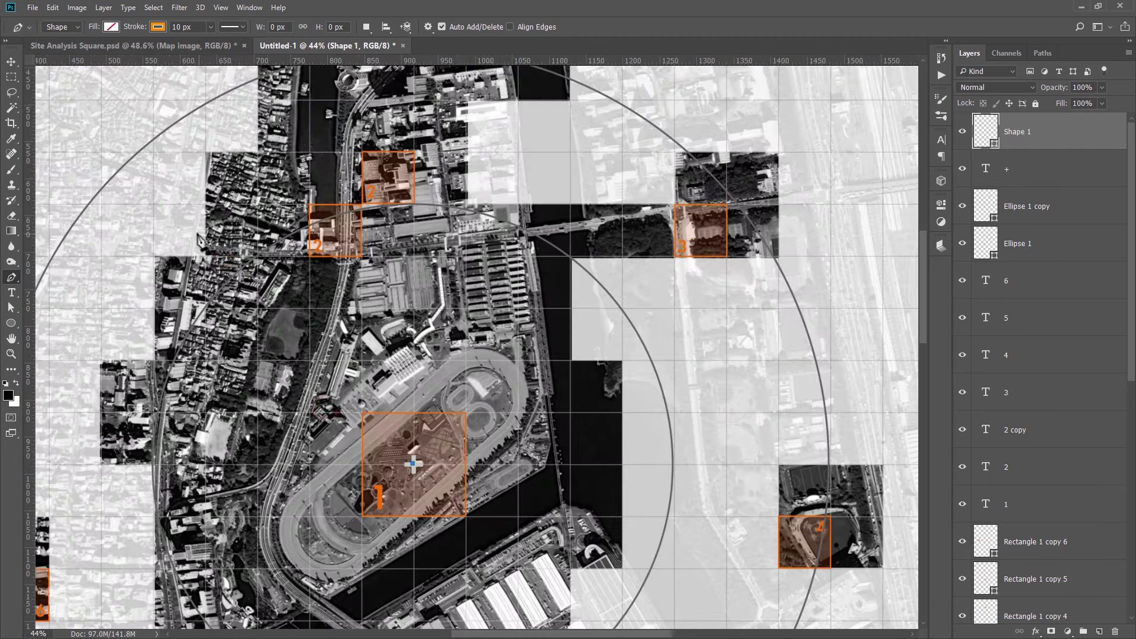
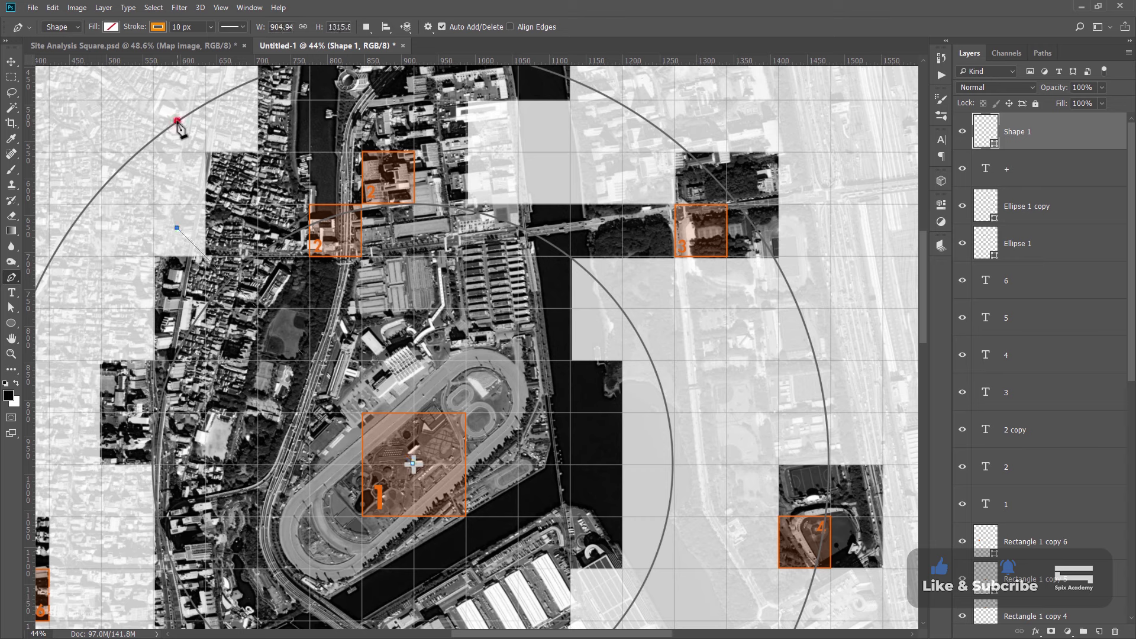
# End the line at the outer circle's upper-left edge and give it a white dashed stroke.
pyautogui.click(115, 171)
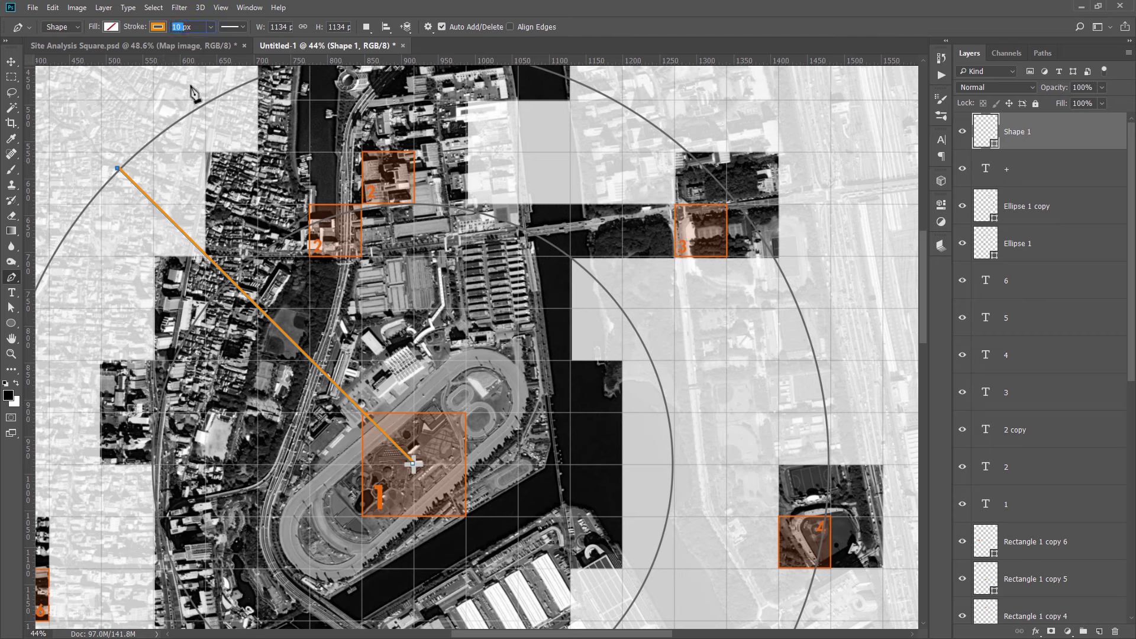
pyautogui.write('8')
pyautogui.click(158, 26)
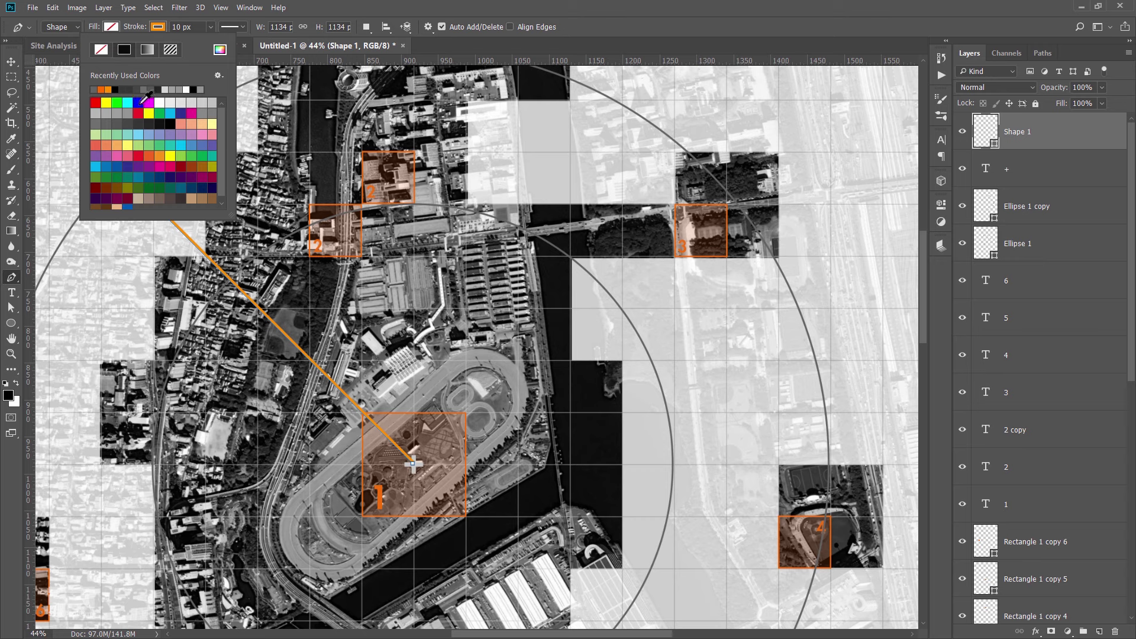
pyautogui.click(159, 102)
pyautogui.click(232, 27)
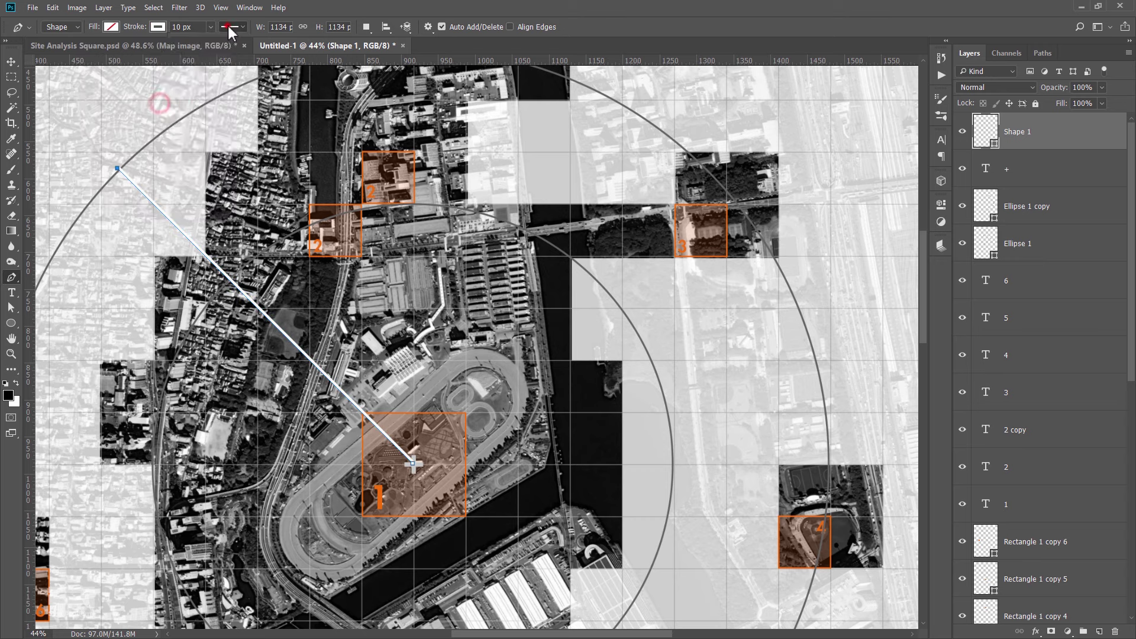
pyautogui.click(207, 83)
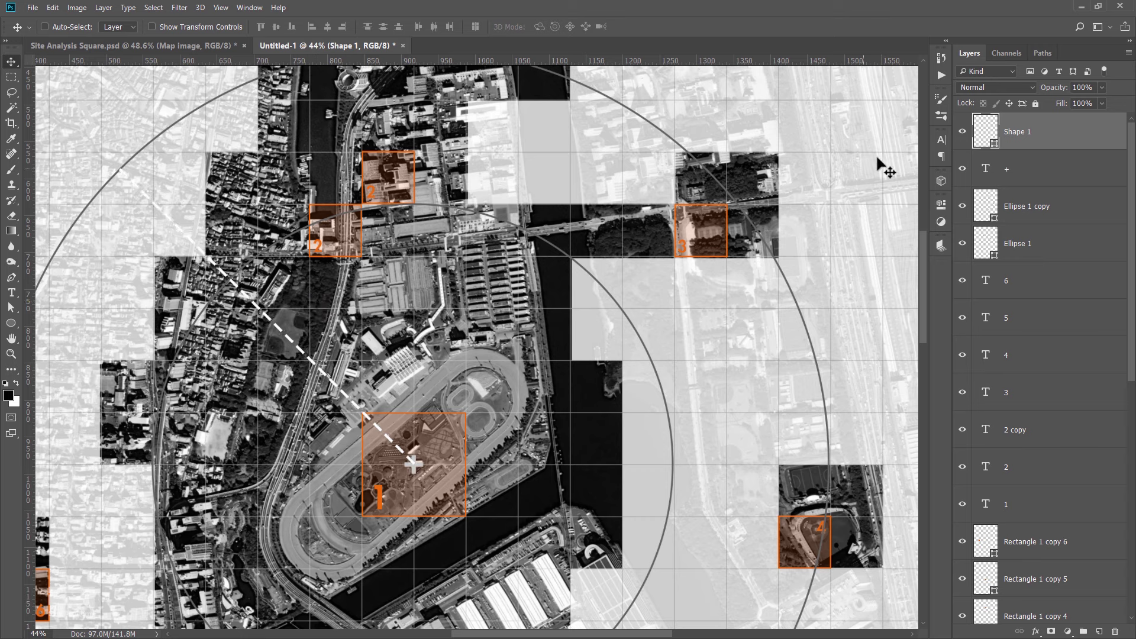
# Fade the dashed line layer to about 58% opacity.
pyautogui.click(1059, 88)
pyautogui.moveTo(1102, 88); pyautogui.dragTo(1078, 102)
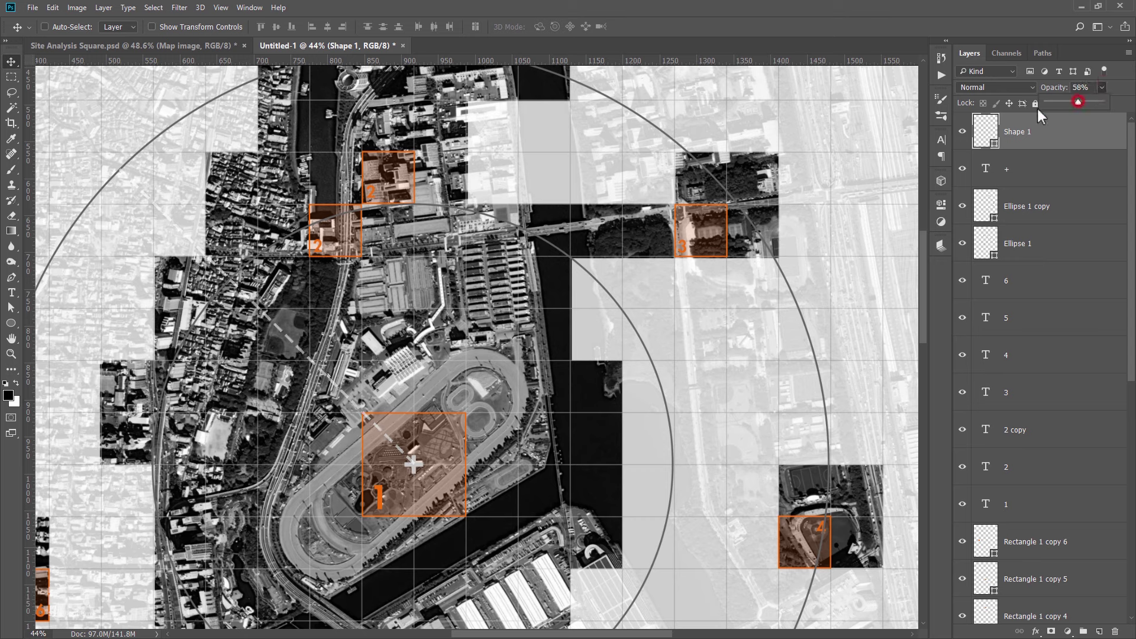
pyautogui.click(11, 277)
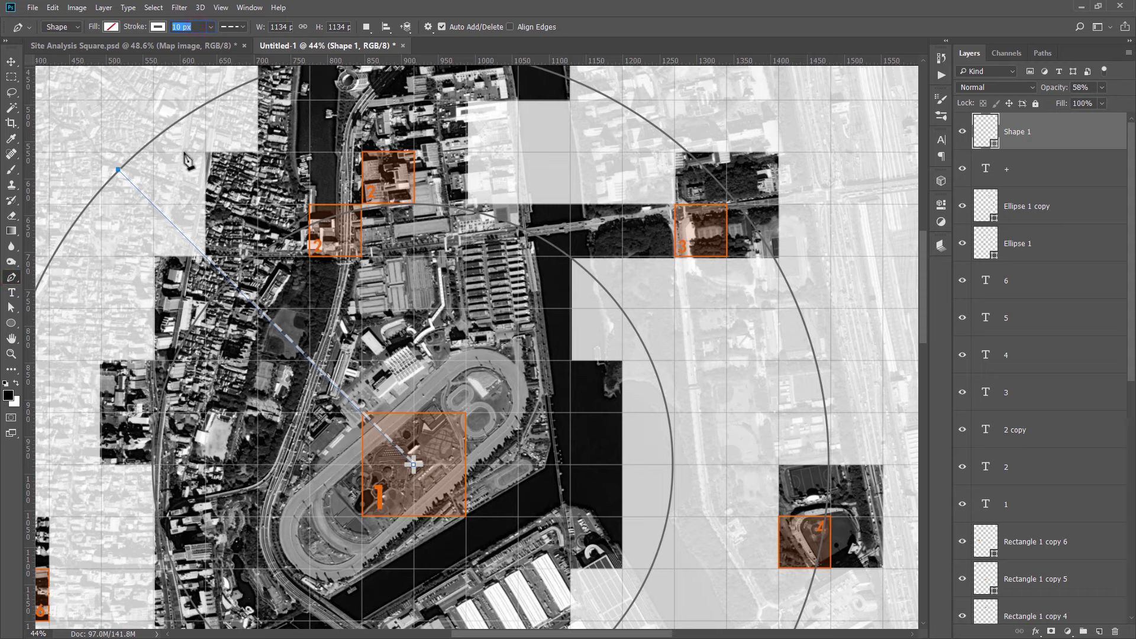
pyautogui.click(11, 62)
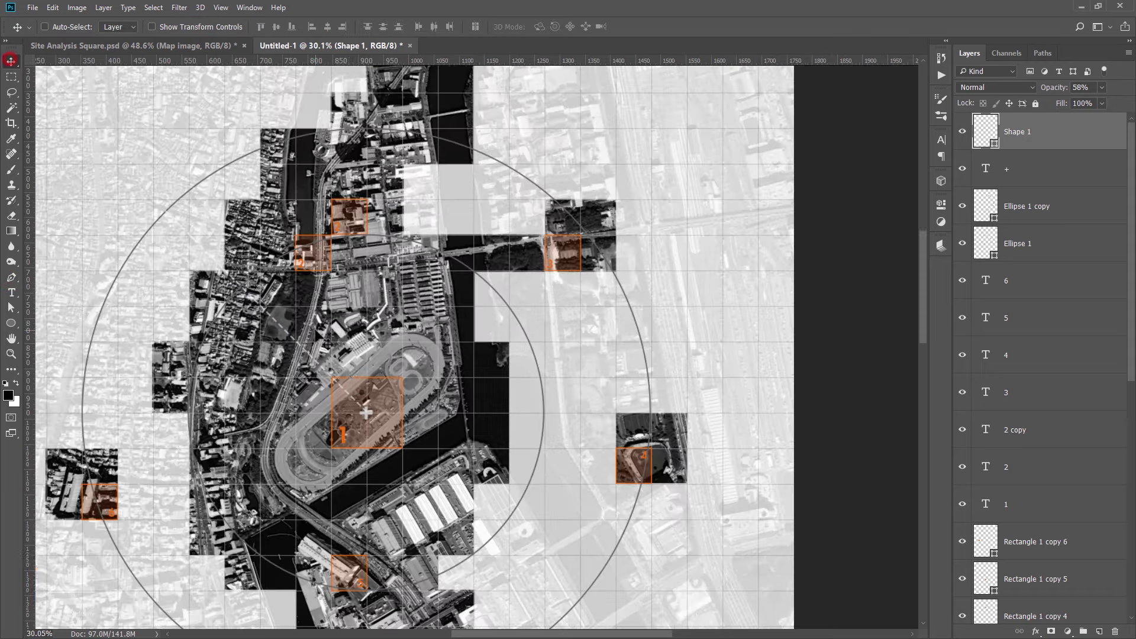
pyautogui.scroll(2, 527, 391)
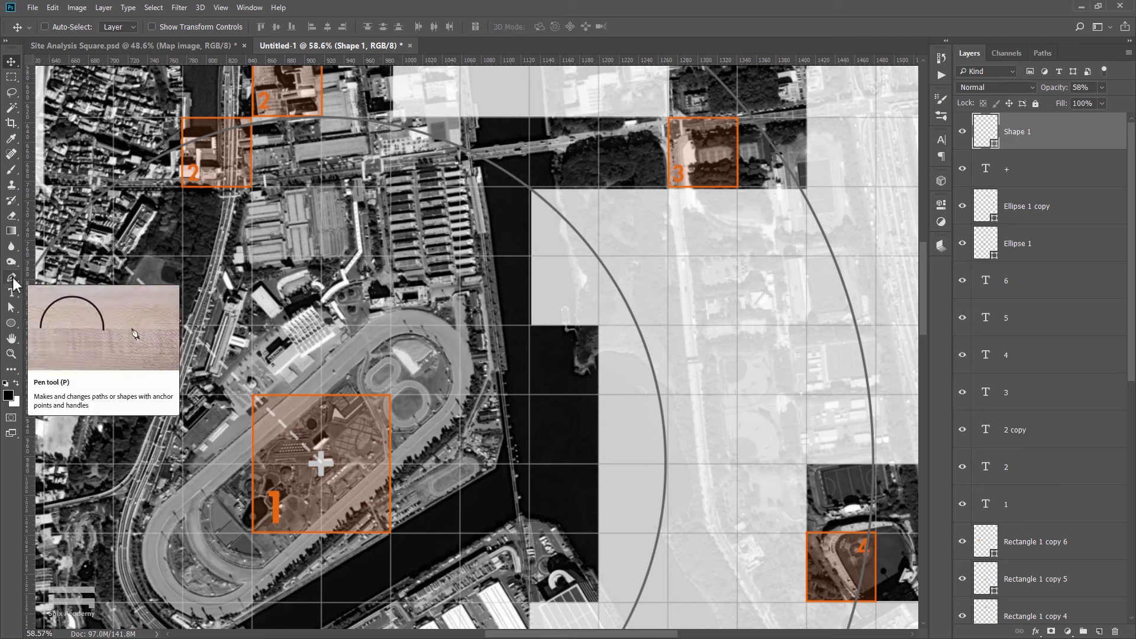
pyautogui.click(11, 277)
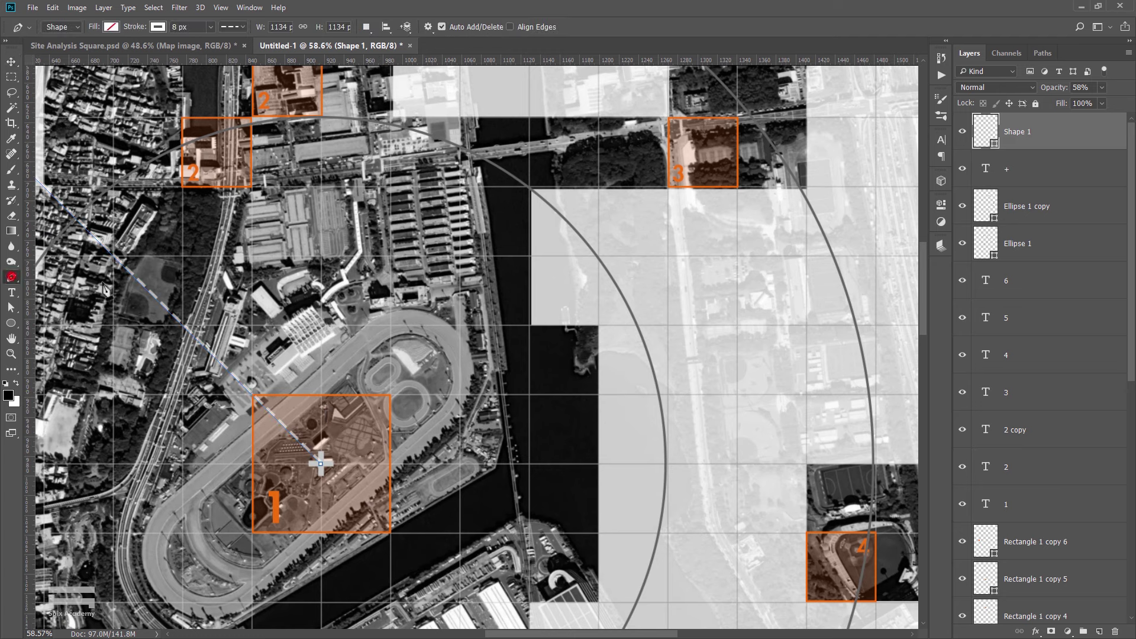
pyautogui.scroll(3, 324, 439)
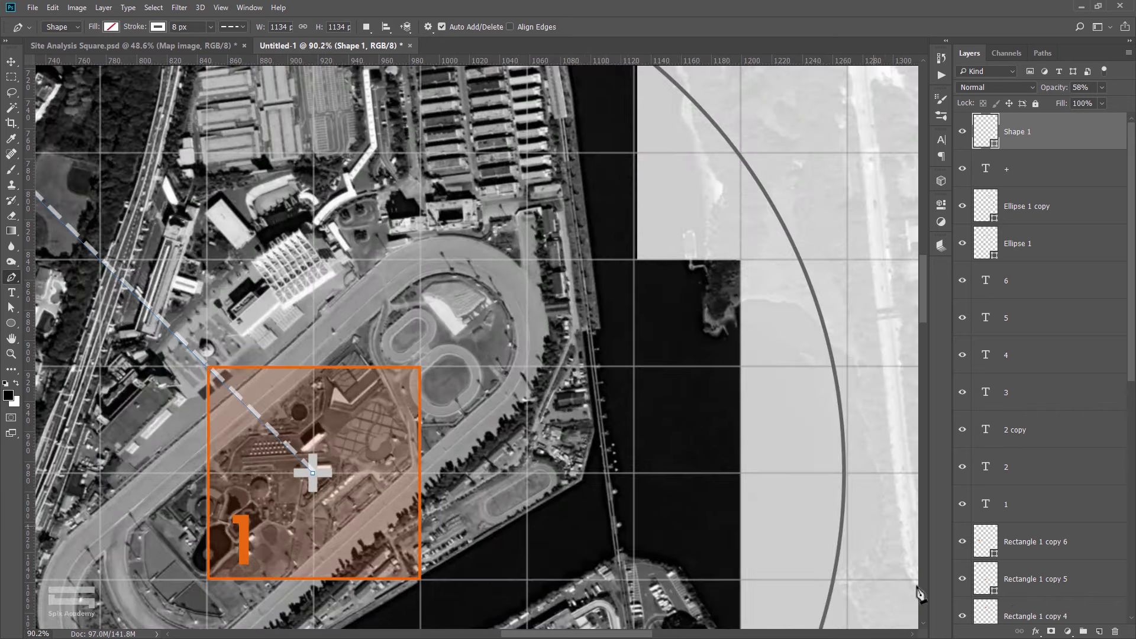
# On a new layer, draw a line from site 1's centre cross to the circle's upper-right edge.
pyautogui.click(1099, 632)
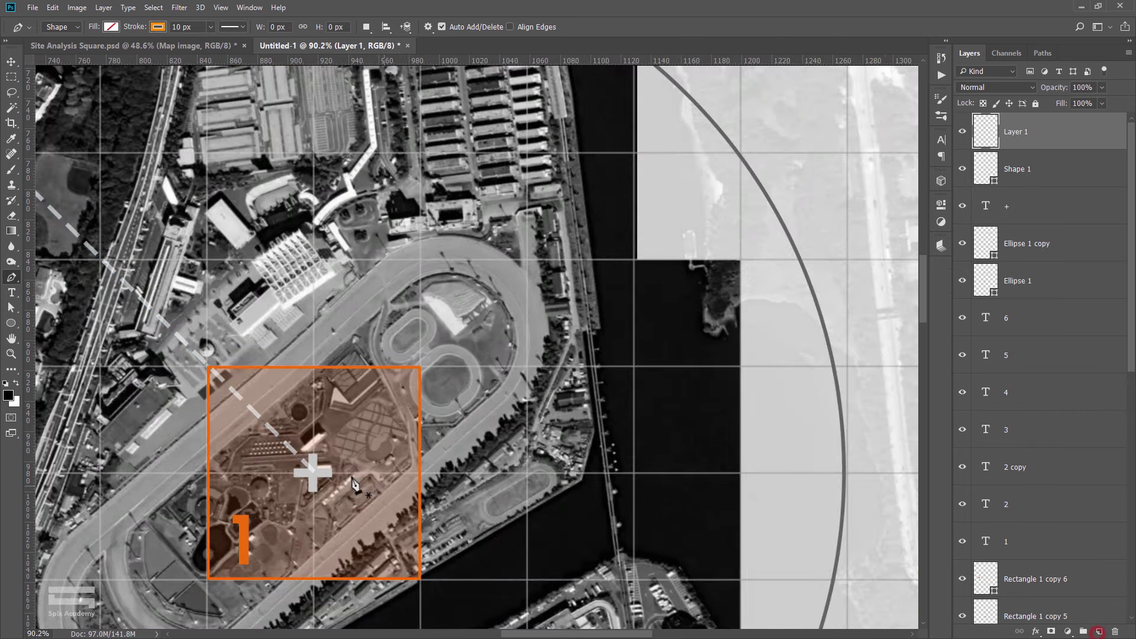
pyautogui.click(313, 473)
pyautogui.scroll(-1, 734, 219)
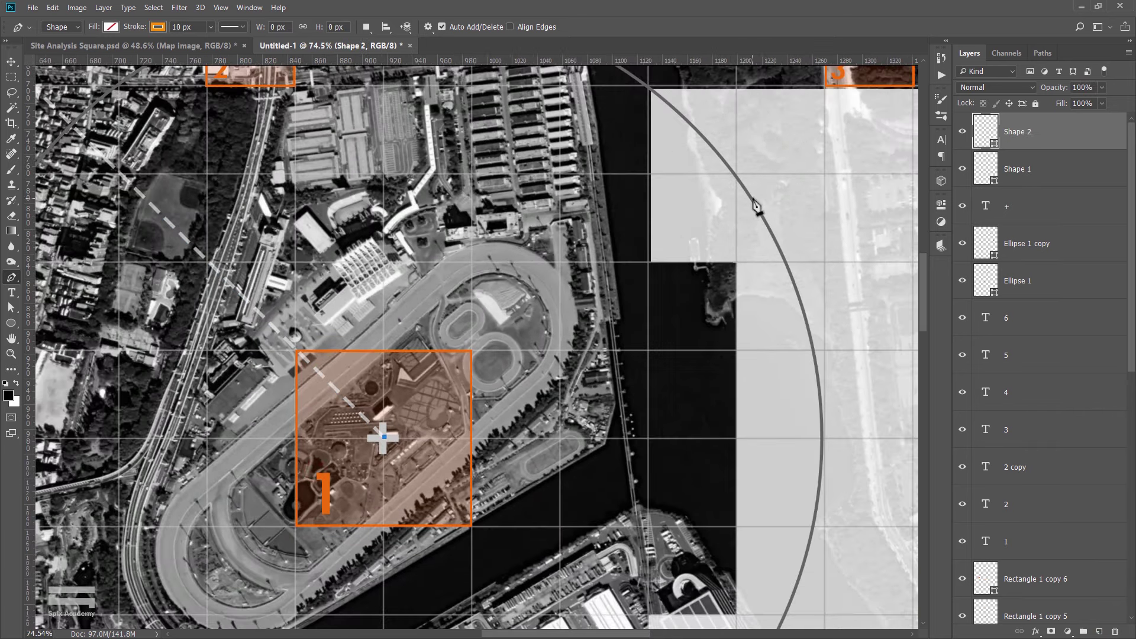
pyautogui.keyDown('shift'); pyautogui.click(692, 124); pyautogui.keyUp('shift')
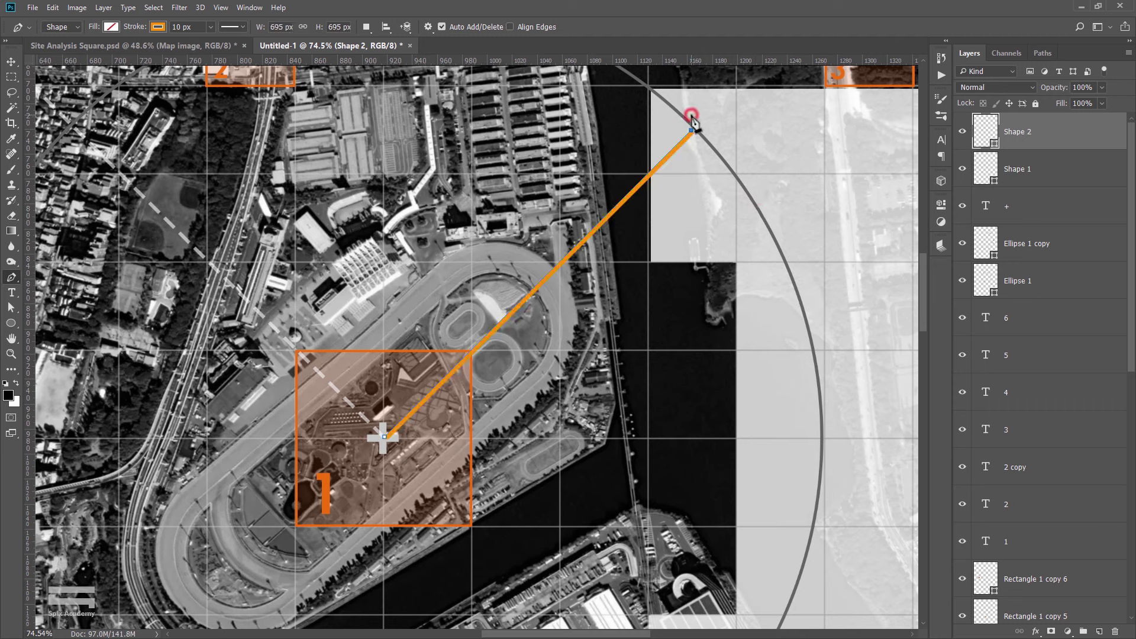
# Give the new line an 8 px white dashed stroke.
pyautogui.doubleClick(180, 27)
pyautogui.write('8')
pyautogui.press('Return')
pyautogui.click(158, 27)
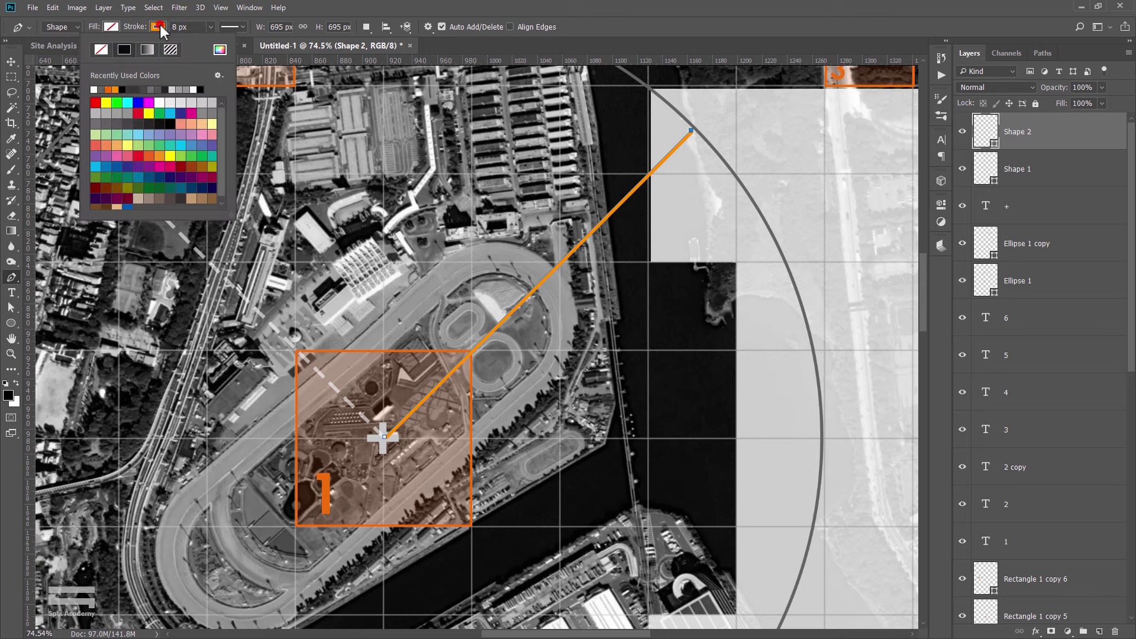
pyautogui.click(94, 90)
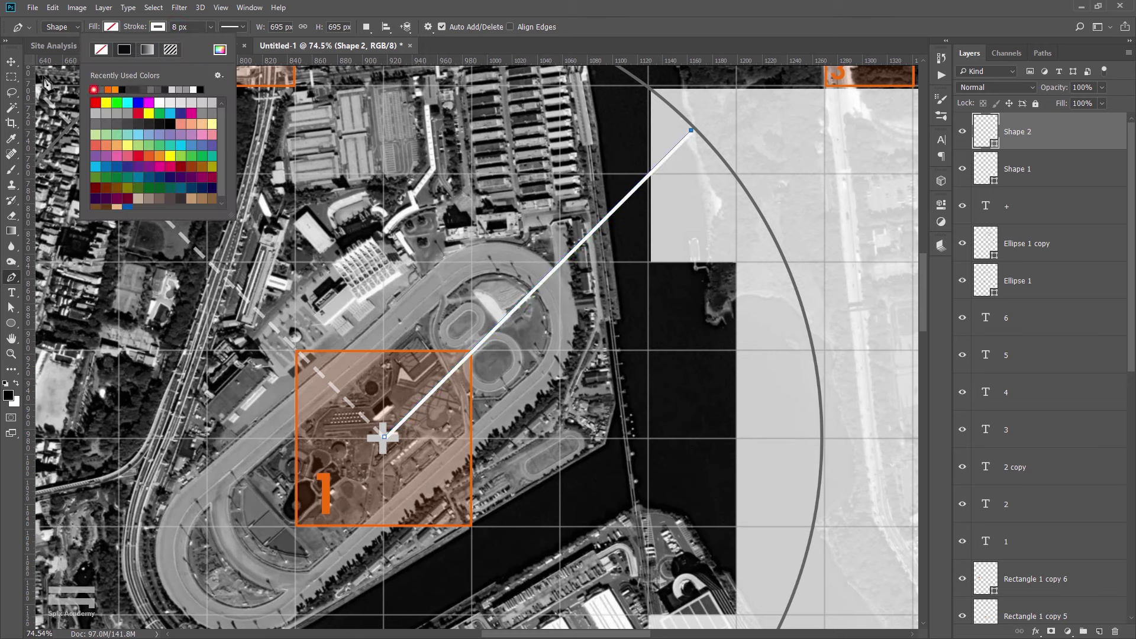
pyautogui.click(237, 27)
pyautogui.click(223, 79)
# Set the line layer's opacity to 60%.
pyautogui.press('v')
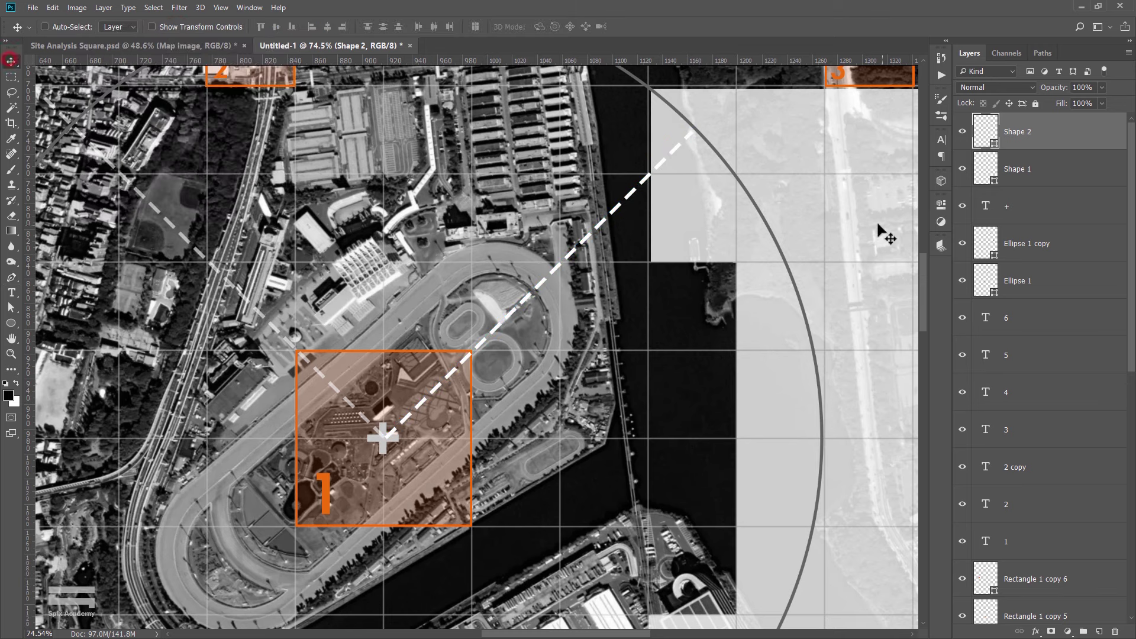
pyautogui.click(1077, 88)
pyautogui.write('60')
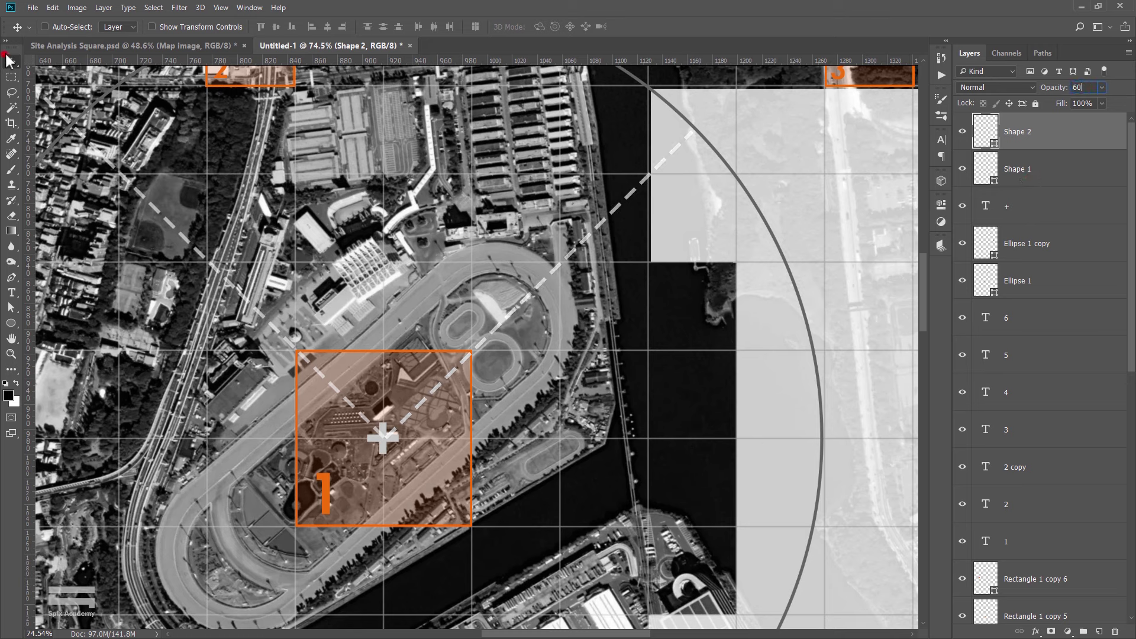
pyautogui.scroll(-3, 502, 274)
pyautogui.scroll(-2, 455, 332)
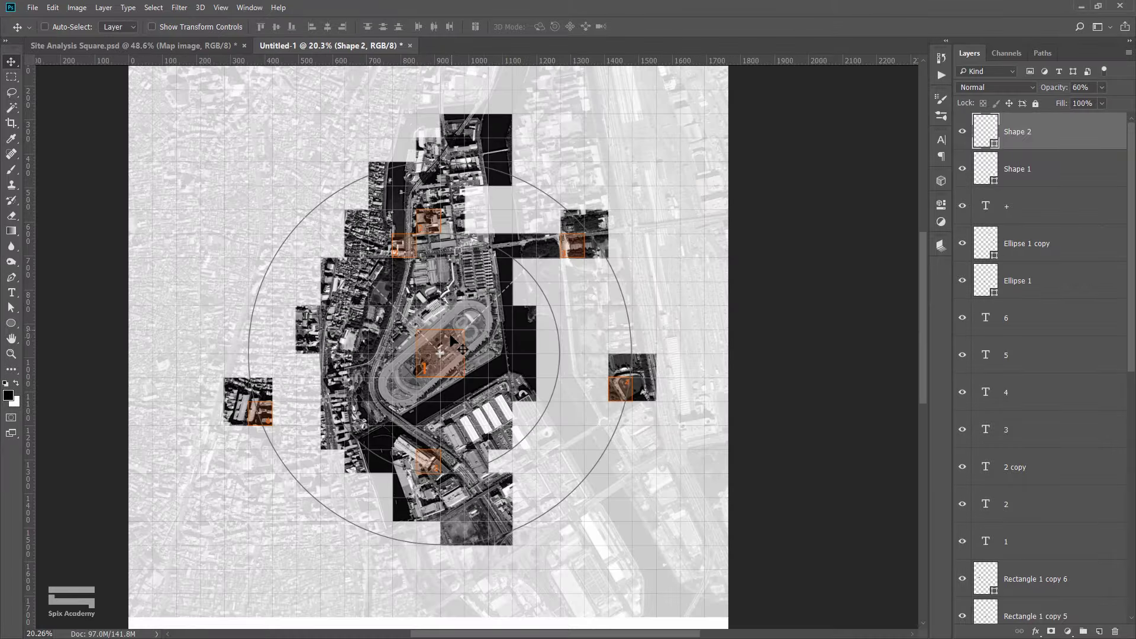
pyautogui.scroll(1, 468, 334)
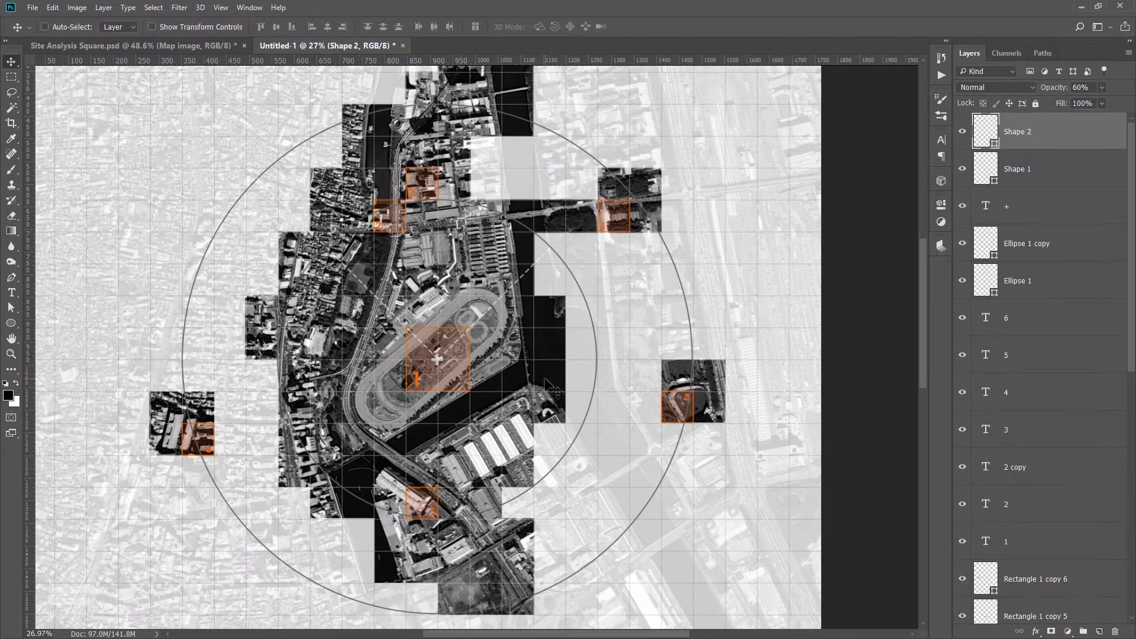
pyautogui.scroll(1, 545, 366)
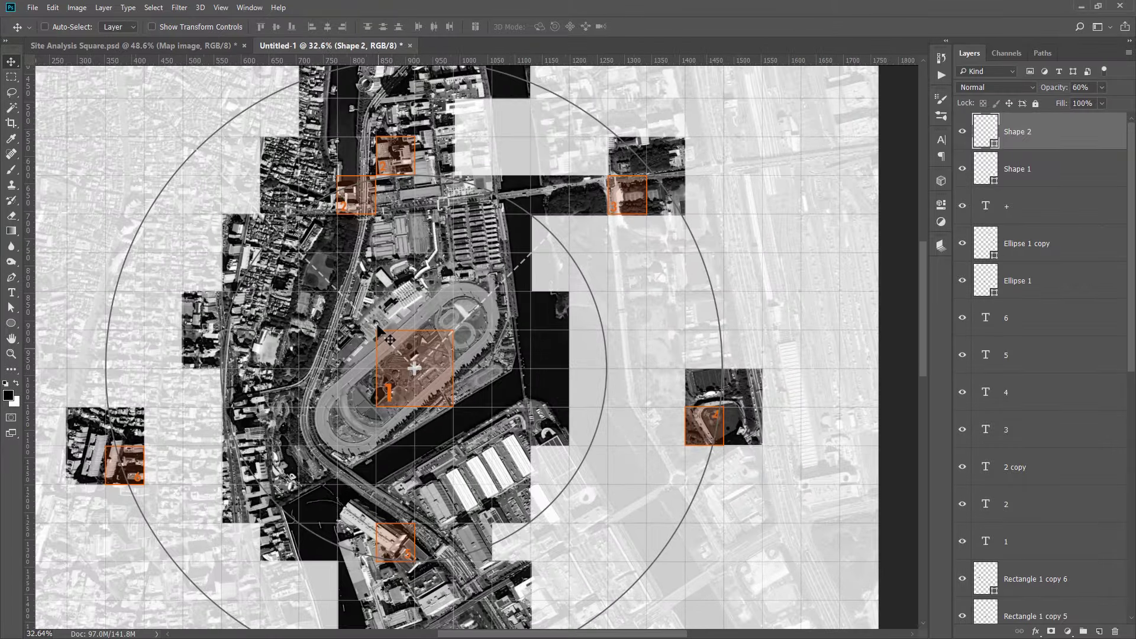
# Glance at the Site Analysis Square reference file, then return to the Untitled-1 poster.
pyautogui.hotkey('ctrl', 'Tab')
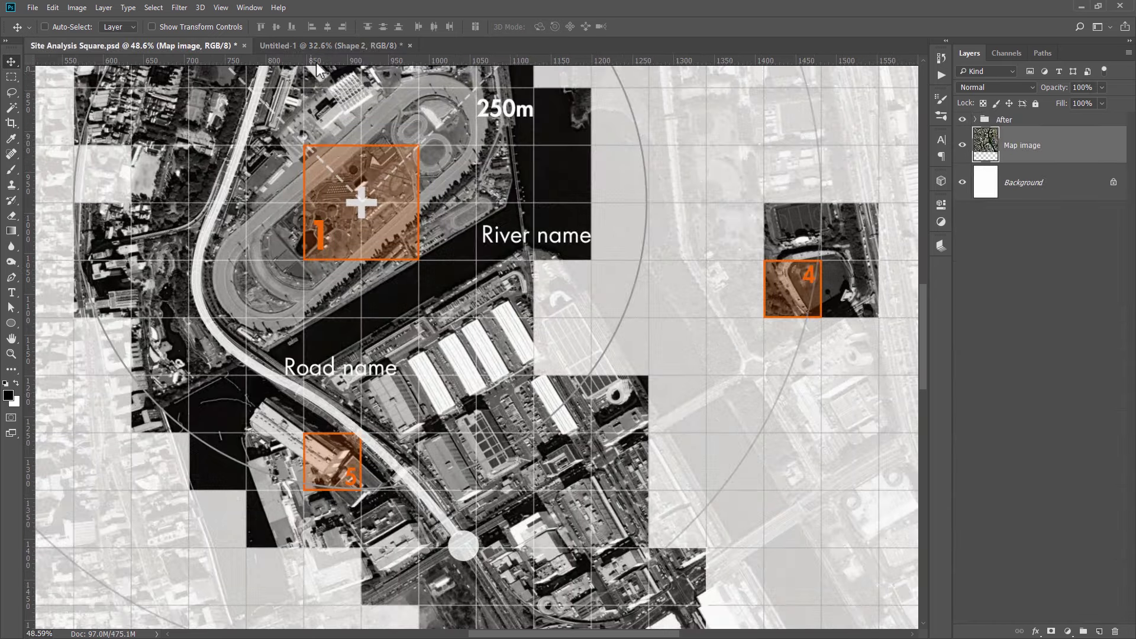
pyautogui.click(330, 46)
pyautogui.click(11, 277)
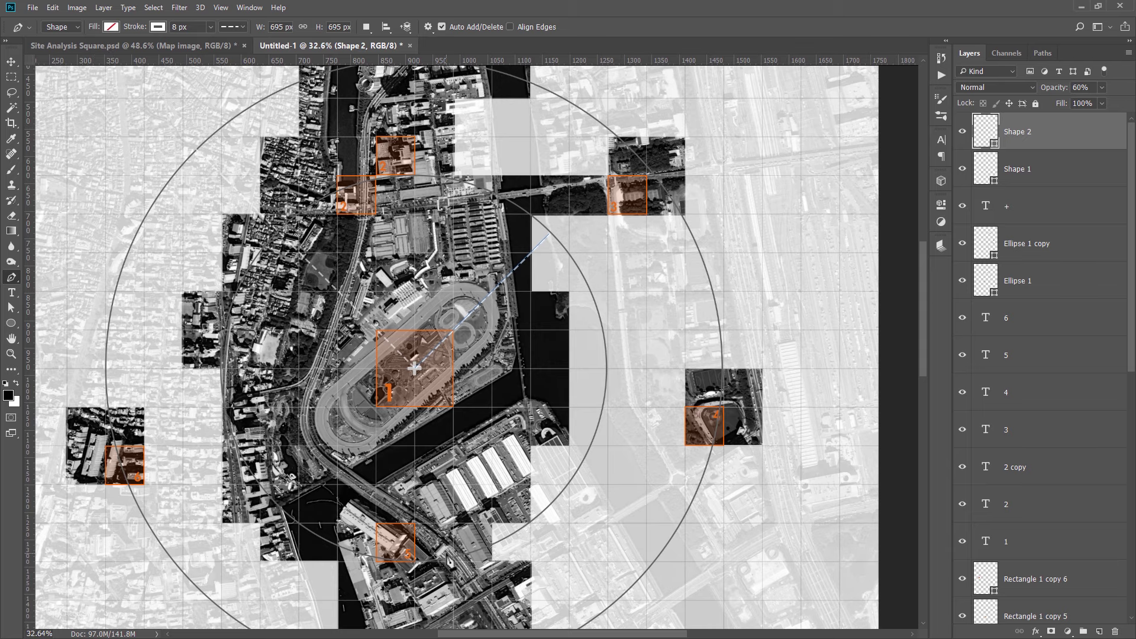
pyautogui.scroll(-2, 421, 475)
pyautogui.scroll(1, 429, 494)
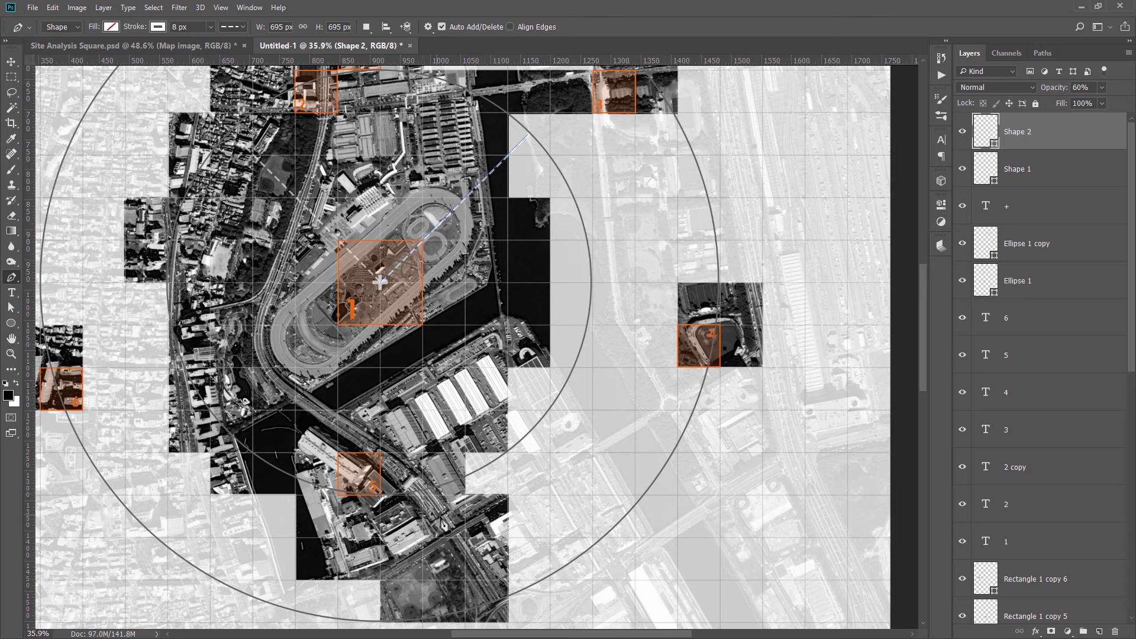
# Undo a stray point, then on a new layer trace a curved path along the road.
pyautogui.click(442, 516)
pyautogui.hotkey('ctrl', 'z')
pyautogui.click(1099, 631)
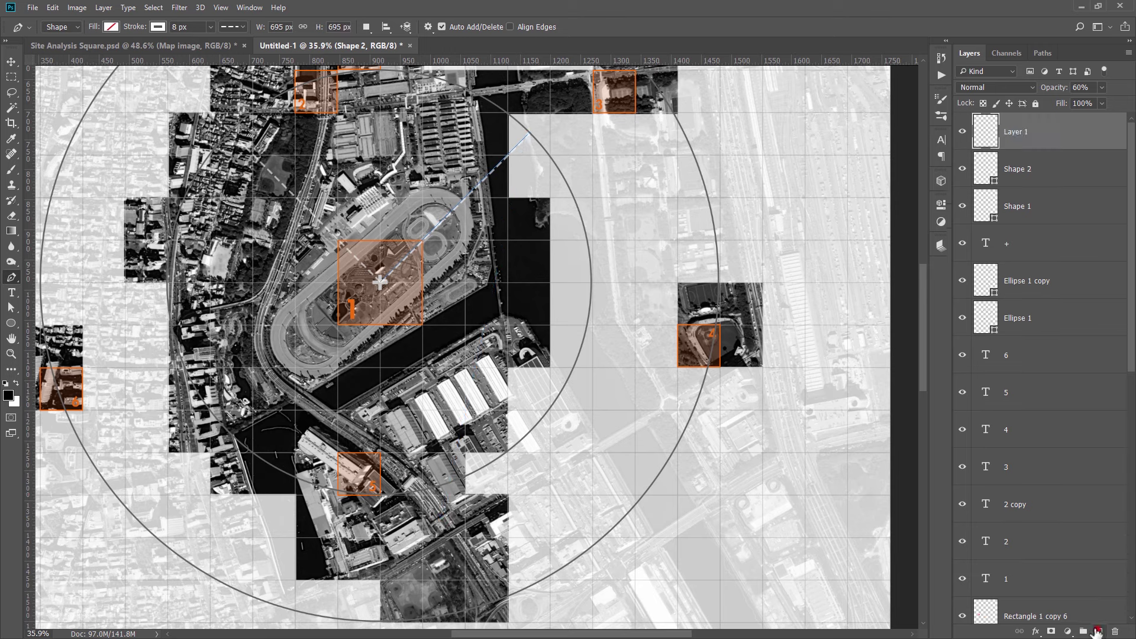
pyautogui.click(430, 499)
pyautogui.click(319, 411)
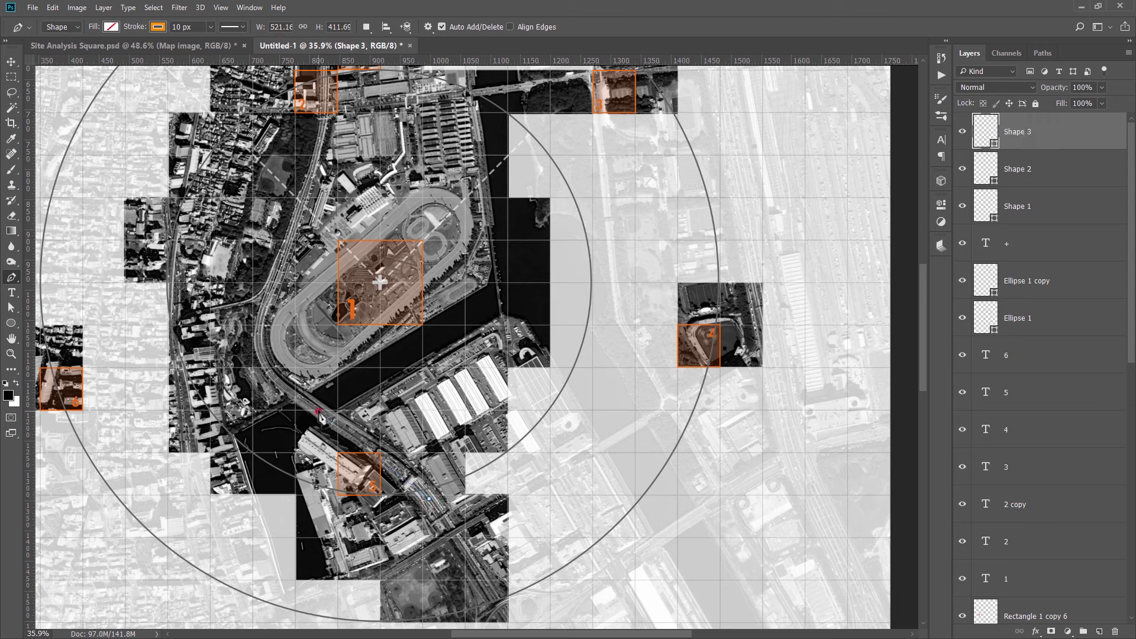
pyautogui.moveTo(269, 395); pyautogui.dragTo(268, 391)
pyautogui.moveTo(268, 293); pyautogui.dragTo(293, 231)
pyautogui.scroll(3, 329, 184)
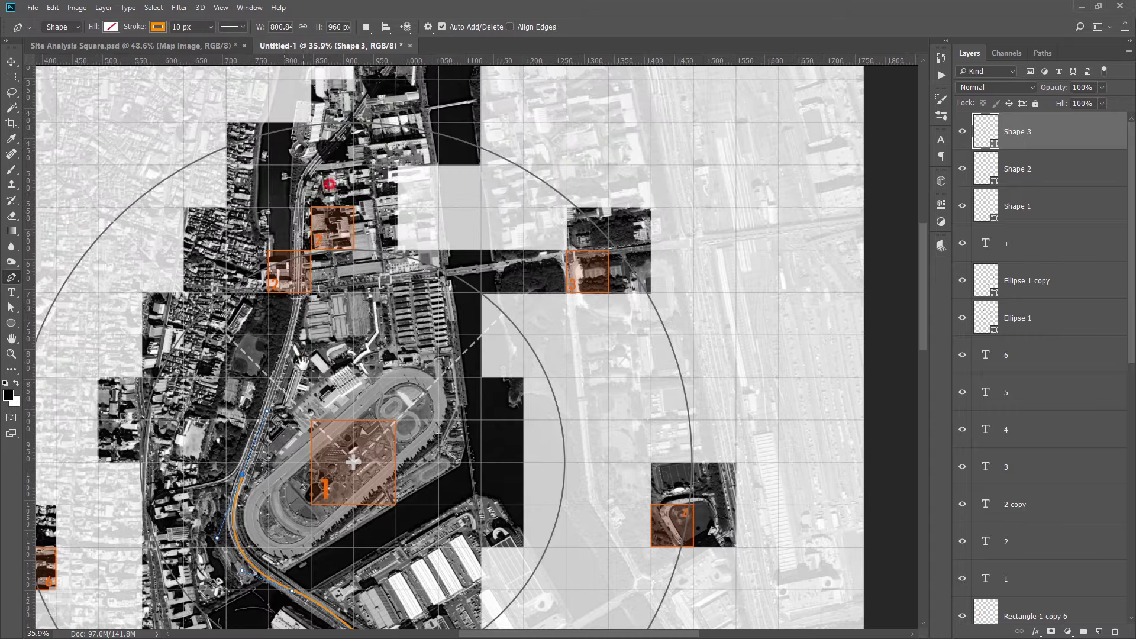
pyautogui.moveTo(298, 221)
pyautogui.mouseDown()
pyautogui.moveTo(290, 135)
pyautogui.moveTo(329, 173)
pyautogui.mouseUp()
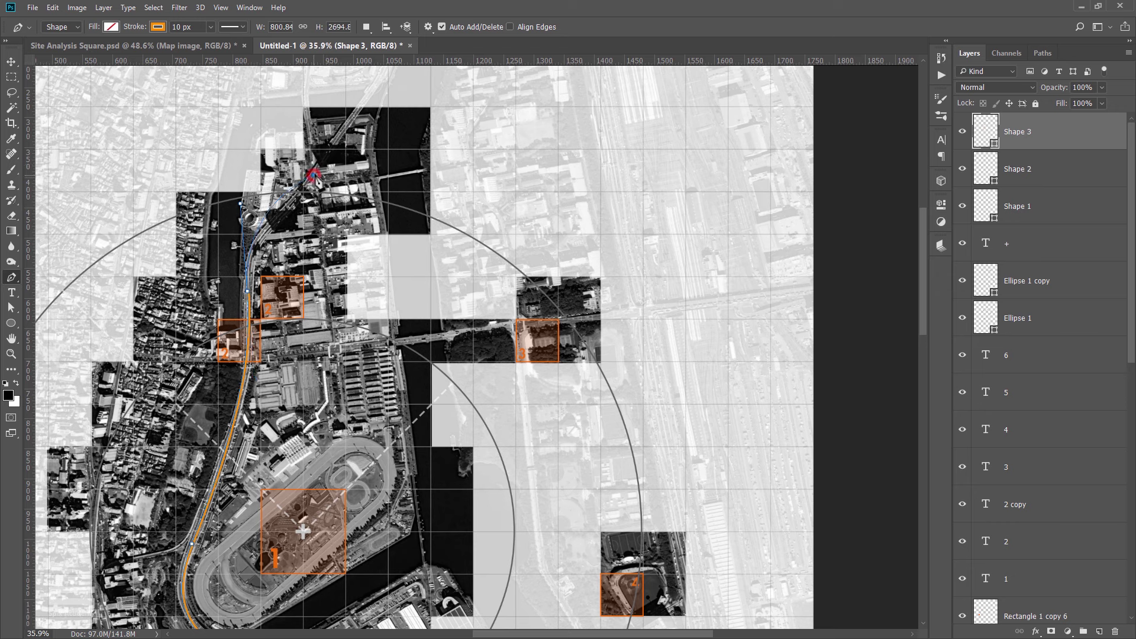
pyautogui.moveTo(329, 155); pyautogui.dragTo(343, 138)
pyautogui.press('Escape')
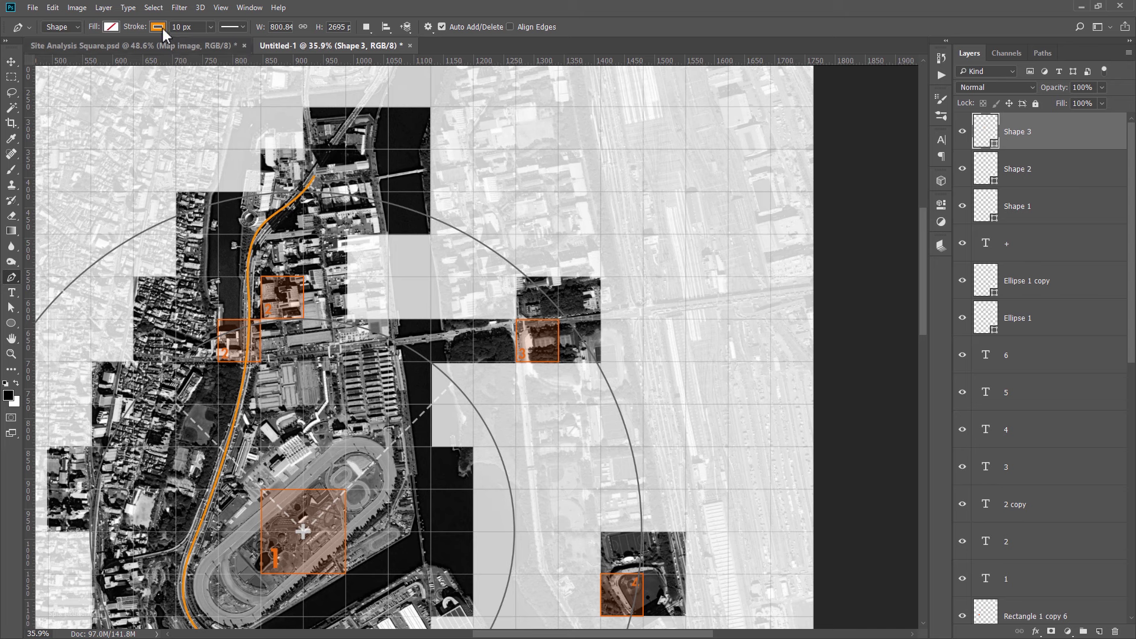
# Give the road path a 30 px white stroke and lower its layer to 72% opacity.
pyautogui.click(178, 27)
pyautogui.write('0')
pyautogui.press('Return')
pyautogui.click(158, 27)
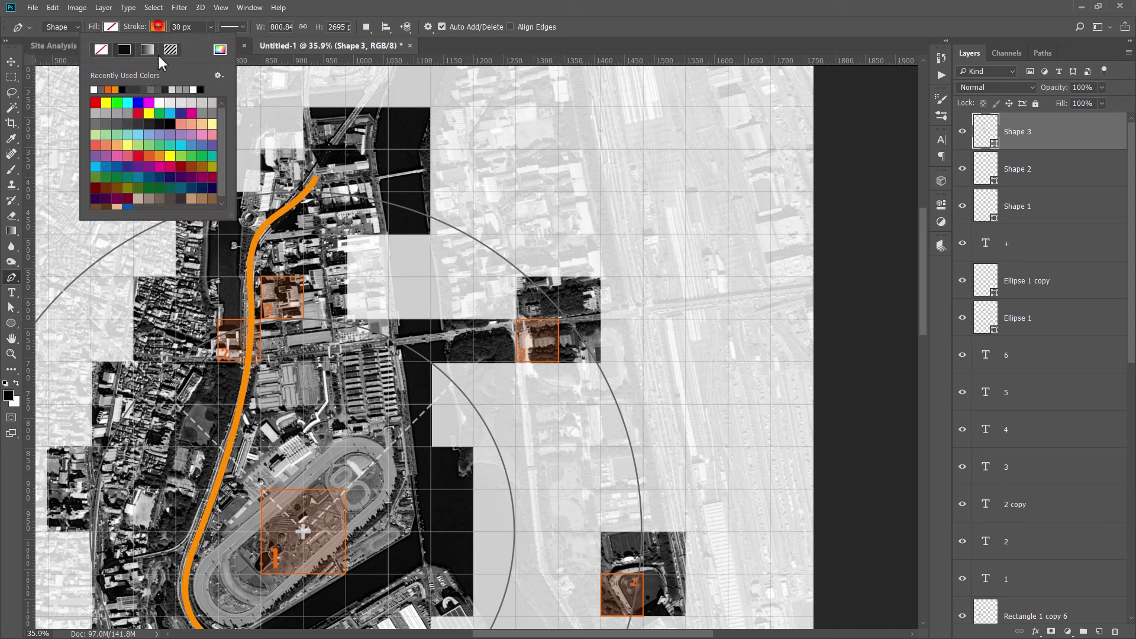
pyautogui.click(94, 89)
pyautogui.click(11, 61)
pyautogui.scroll(-2, 318, 326)
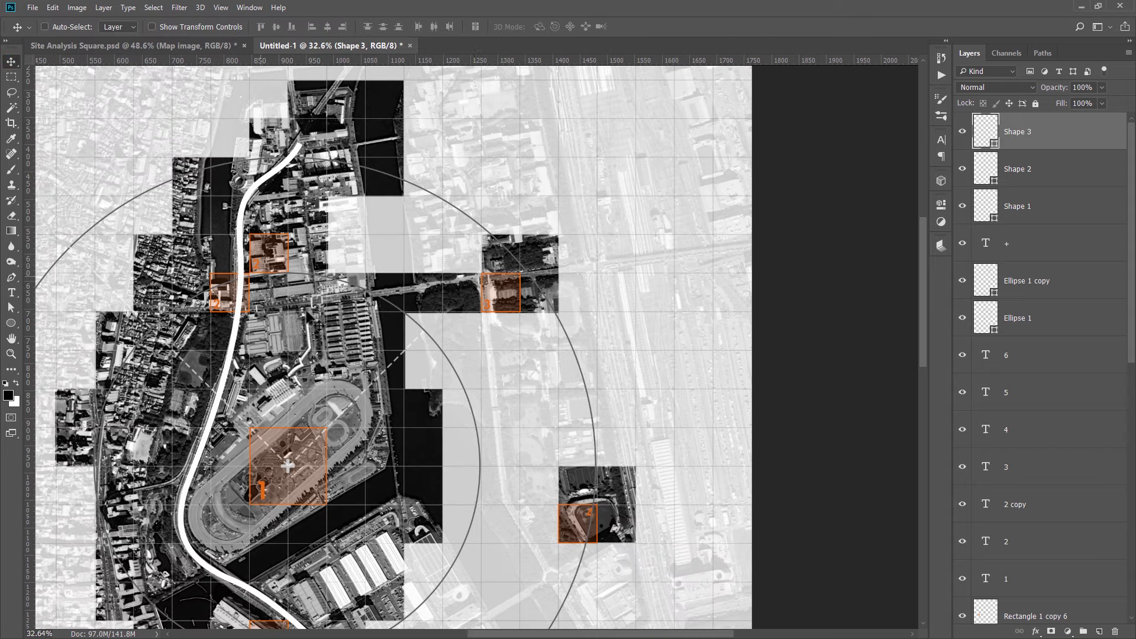
pyautogui.click(1101, 88)
pyautogui.moveTo(1093, 102); pyautogui.dragTo(1087, 103)
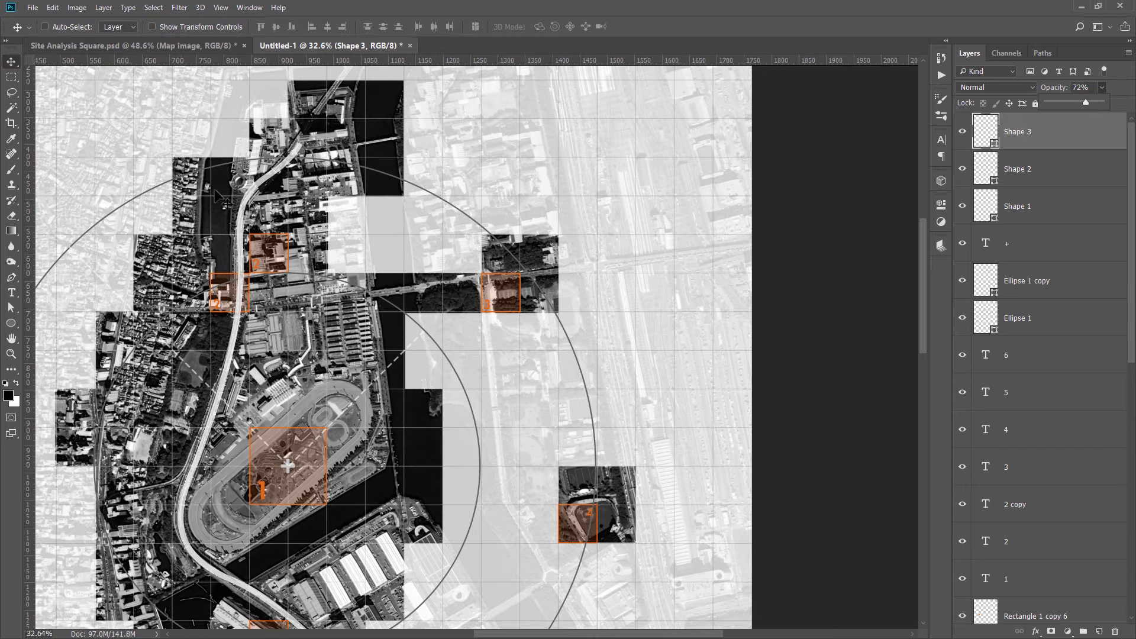
# Draw a small ellipse shape near the road's top end on a new layer.
pyautogui.click(11, 323)
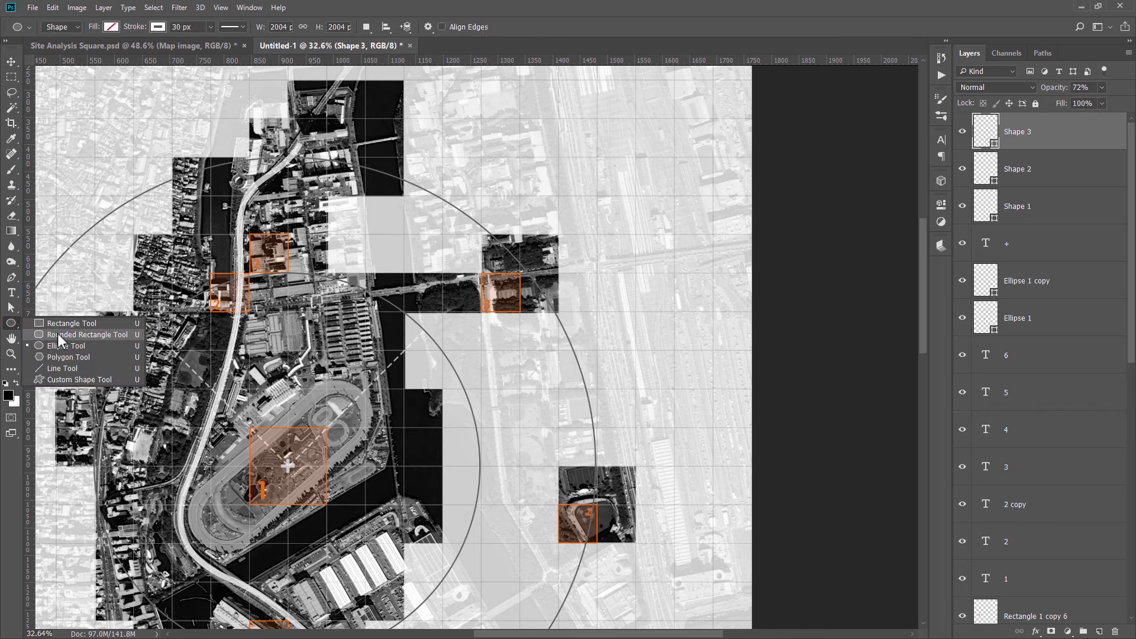
pyautogui.click(63, 345)
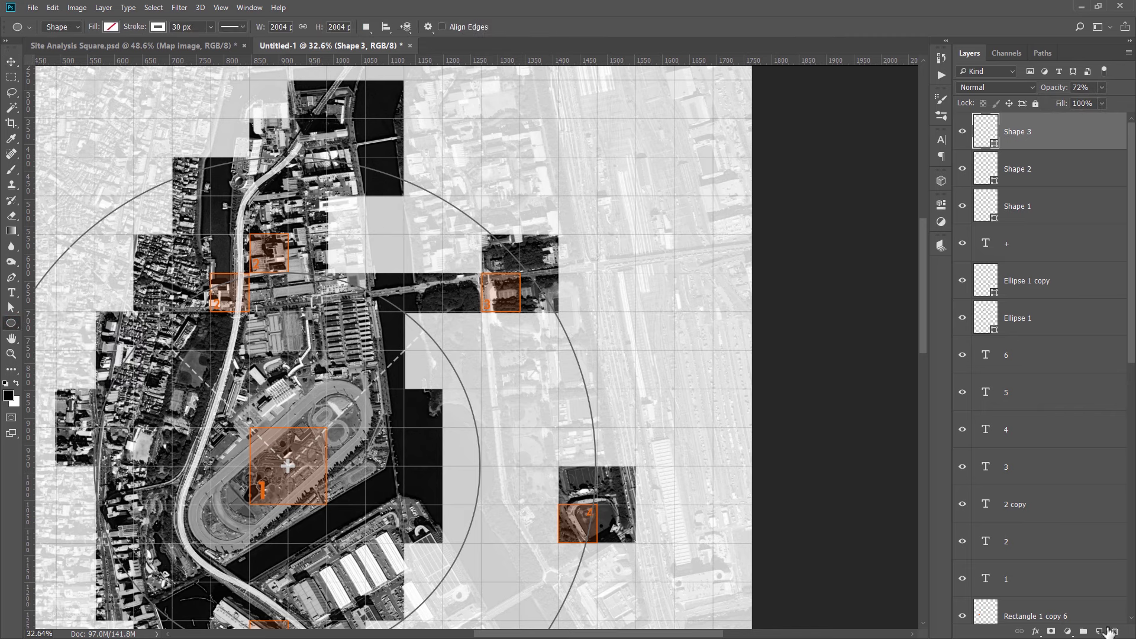
pyautogui.click(1102, 631)
pyautogui.scroll(3, 317, 113)
pyautogui.moveTo(317, 113); pyautogui.dragTo(354, 147)
# Make the circle white-filled with no outline at 70% opacity.
pyautogui.click(157, 27)
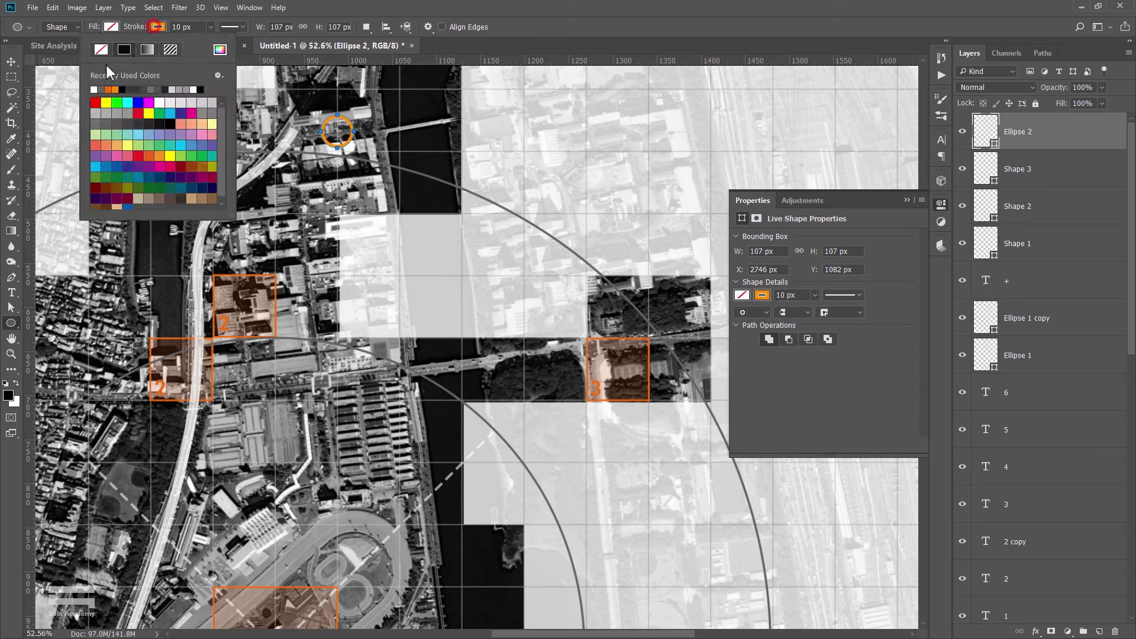
pyautogui.click(101, 49)
pyautogui.click(110, 27)
pyautogui.click(48, 89)
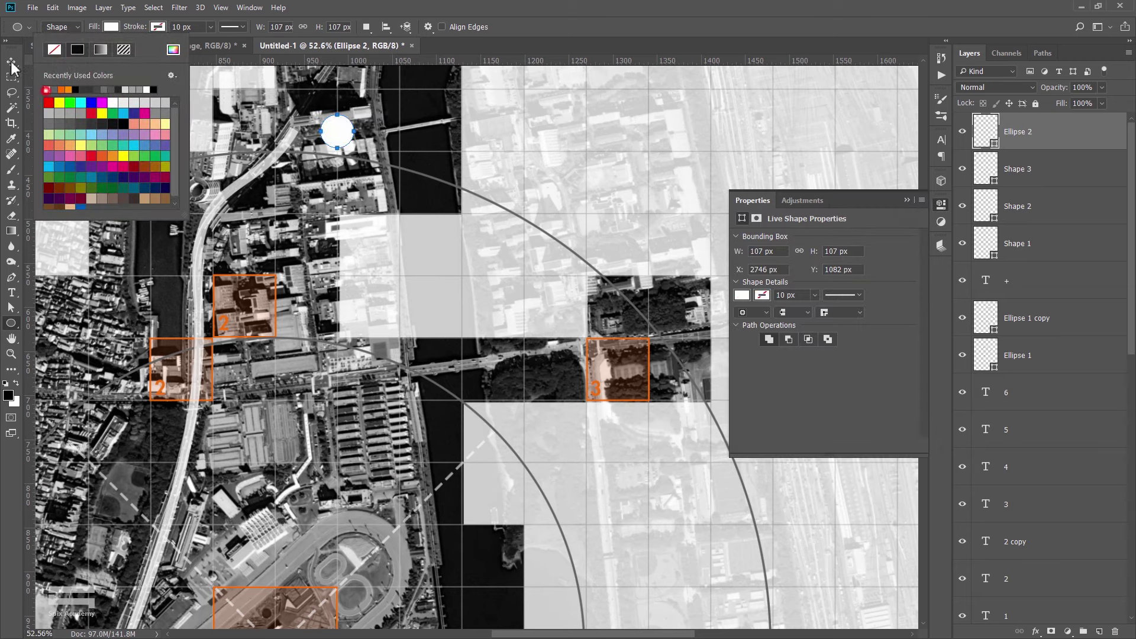
pyautogui.press('v')
pyautogui.click(1043, 154)
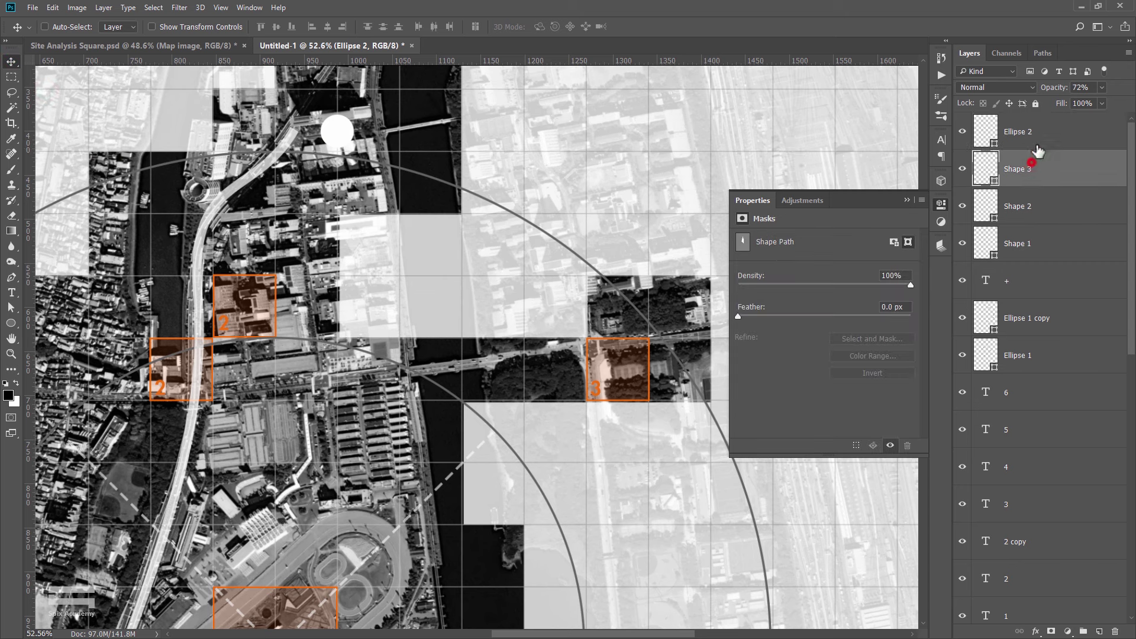
pyautogui.click(1079, 88)
pyautogui.write('70')
pyautogui.press('Return')
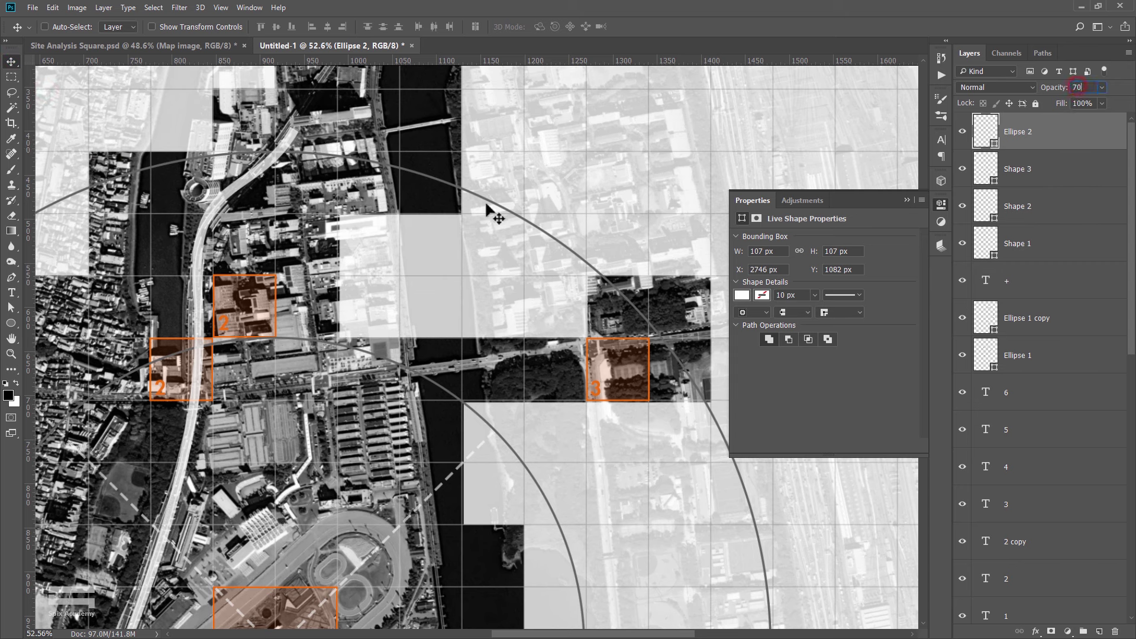
# Position the circle on the road's top end and place a copy at the lower end.
pyautogui.moveTo(349, 149); pyautogui.dragTo(315, 131)
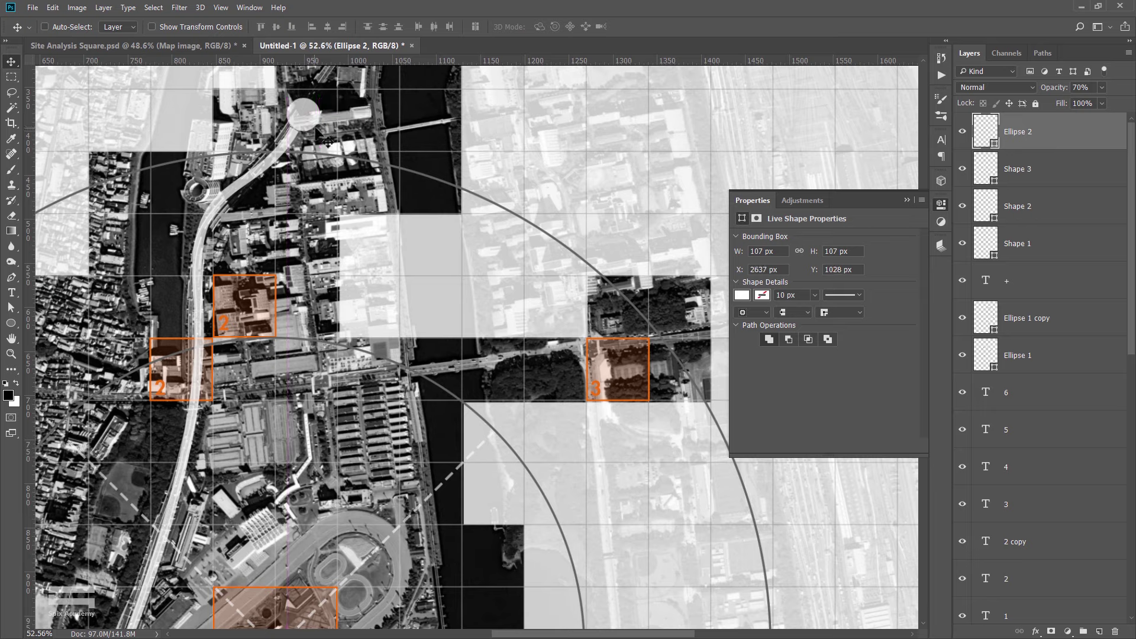
pyautogui.press('Down')
pyautogui.press('Down')
pyautogui.scroll(-3, 311, 125)
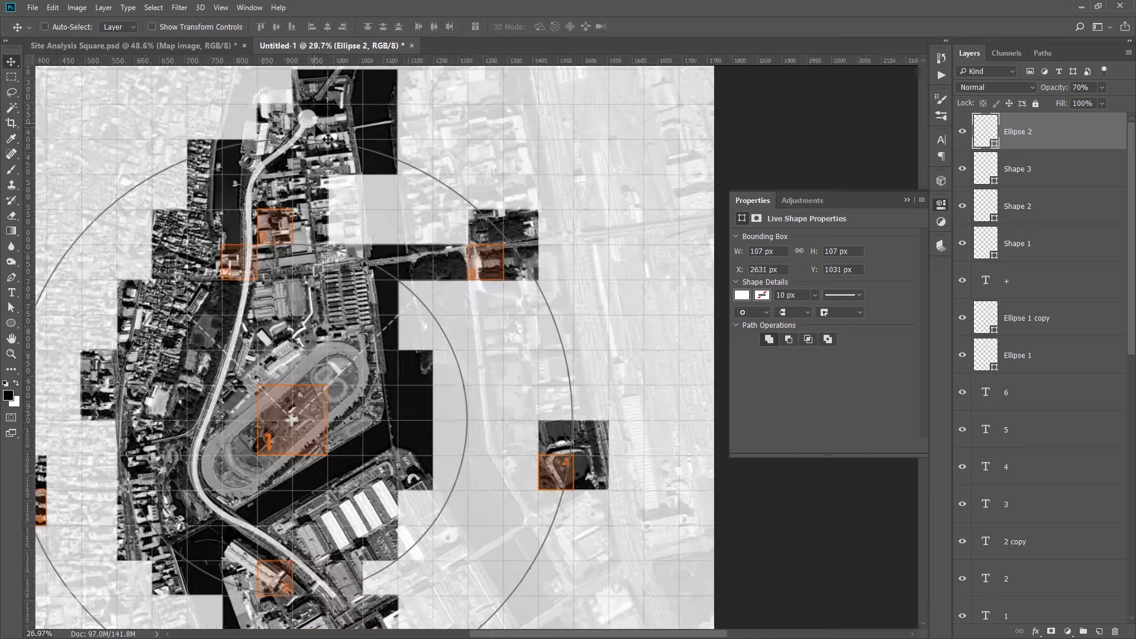
pyautogui.scroll(-2, 312, 125)
pyautogui.moveTo(350, 169)
pyautogui.mouseDown()
pyautogui.moveTo(393, 519)
pyautogui.moveTo(253, 430)
pyautogui.mouseUp()
pyautogui.scroll(5, 393, 519)
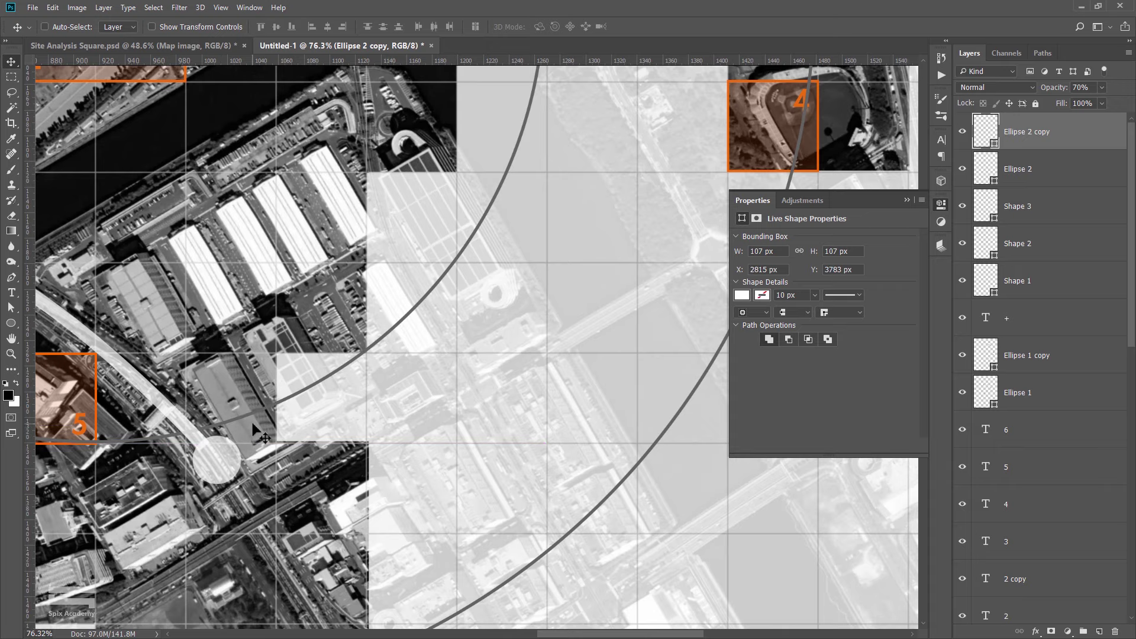
pyautogui.press('Down')
pyautogui.press('Down')
pyautogui.press('Down')
pyautogui.scroll(-5, 294, 373)
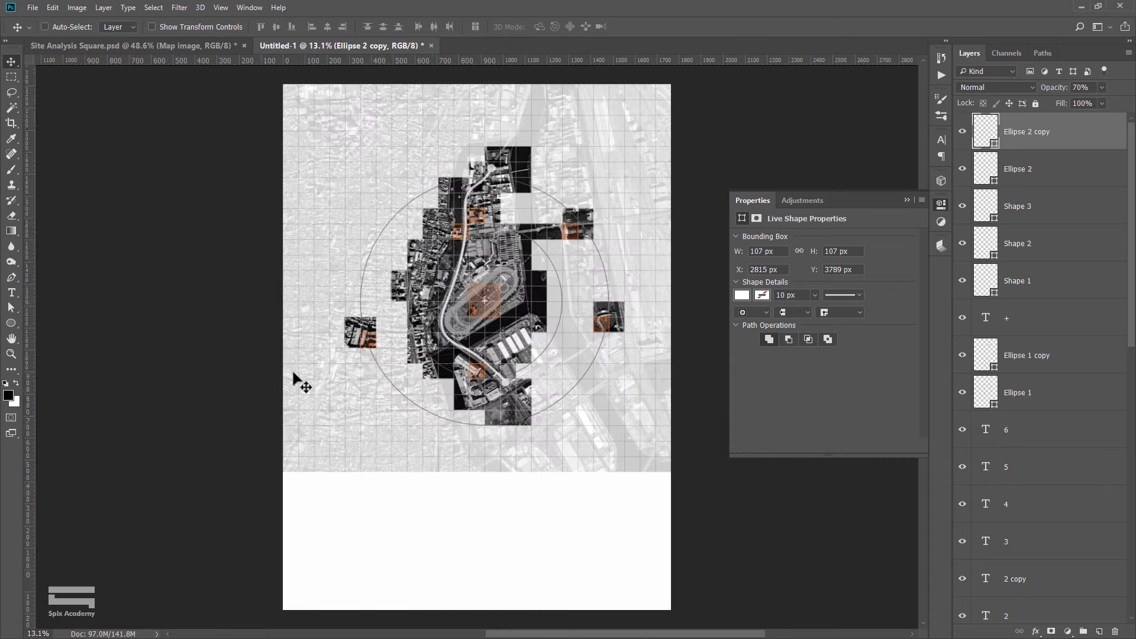
pyautogui.scroll(2, 294, 373)
pyautogui.scroll(1, 316, 386)
pyautogui.scroll(2, 331, 331)
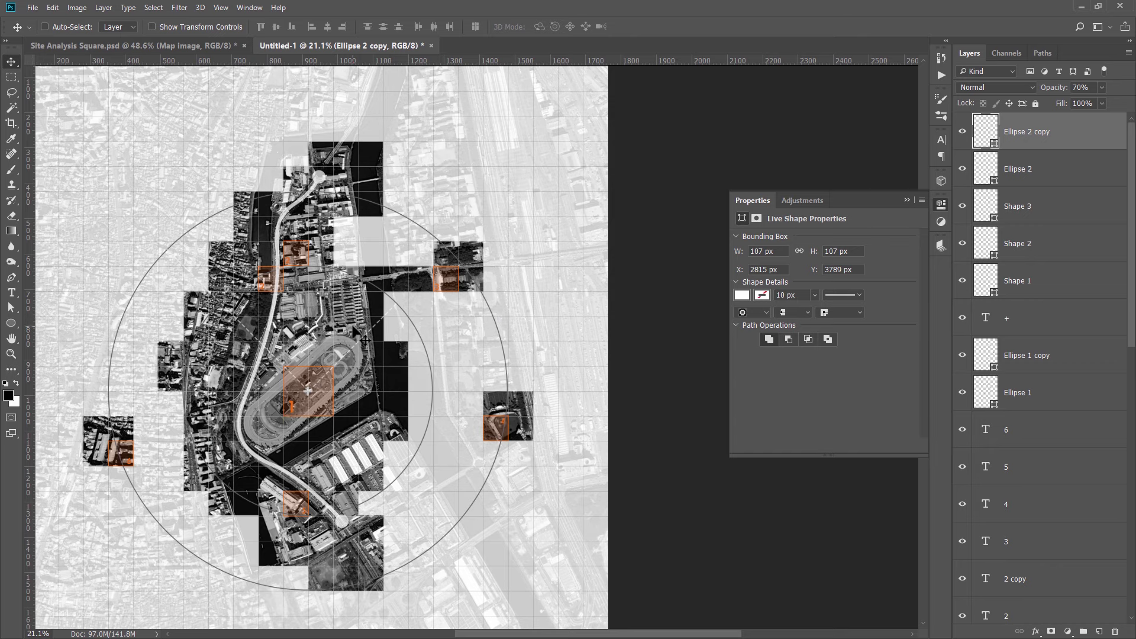
pyautogui.scroll(-1, 444, 211)
pyautogui.scroll(2, 438, 215)
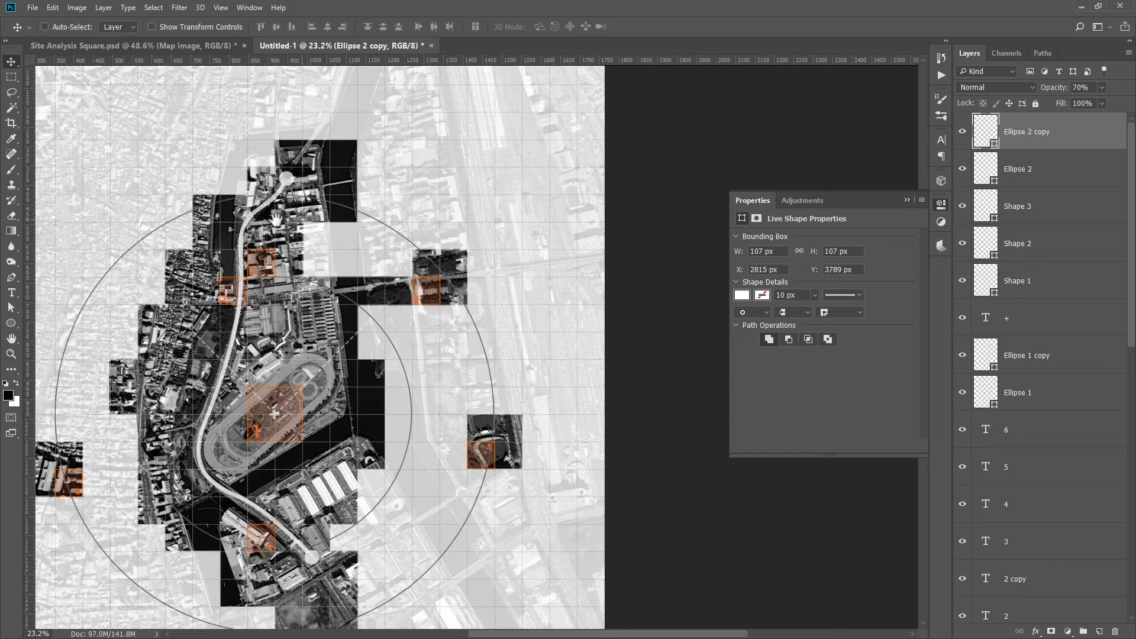
# Pan to view the whole site map and close the shape properties panel.
pyautogui.moveTo(283, 227); pyautogui.dragTo(335, 234)
pyautogui.moveTo(438, 338); pyautogui.dragTo(366, 243)
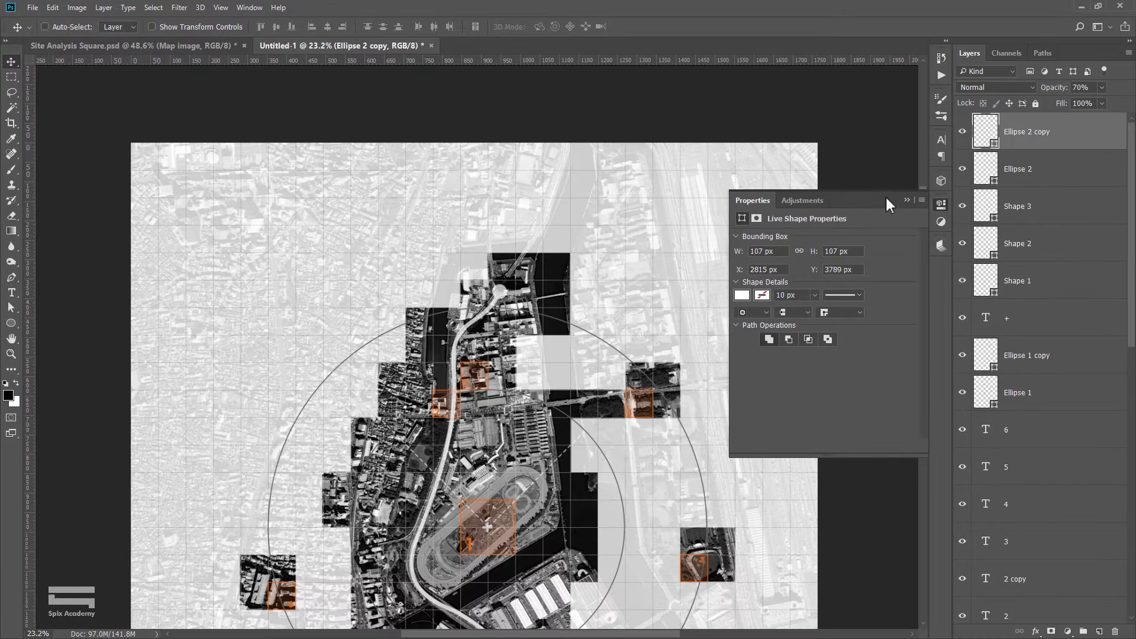
pyautogui.click(941, 204)
pyautogui.scroll(-3, 573, 196)
# Select a thin horizontal strip at the map's left for the scale bar.
pyautogui.scroll(2, 408, 474)
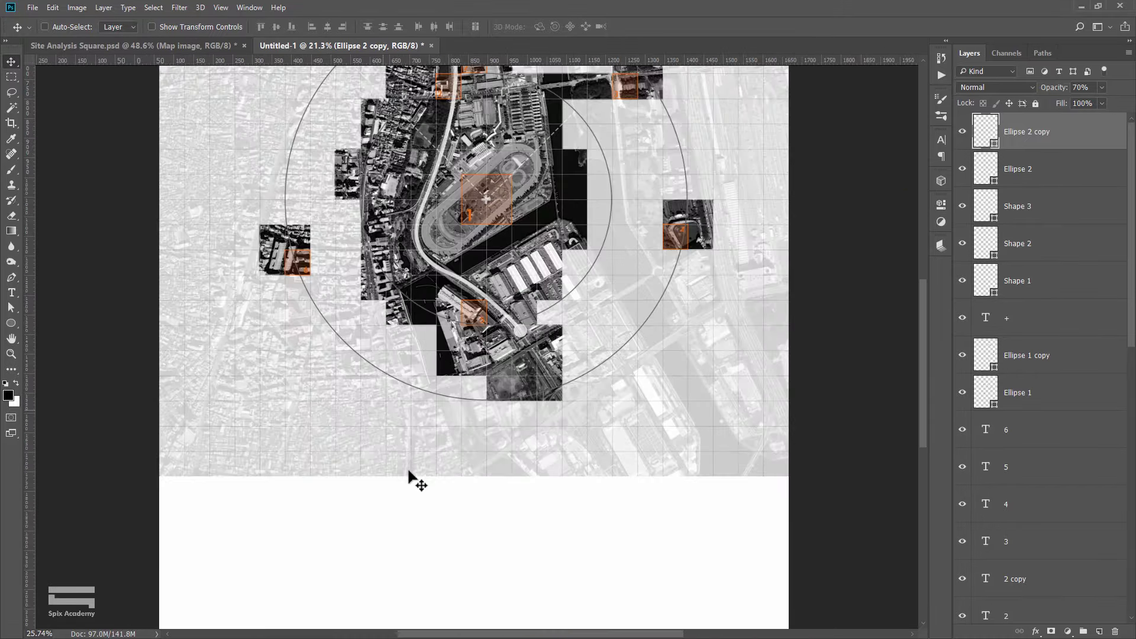
pyautogui.scroll(1, 408, 473)
pyautogui.scroll(1, 355, 388)
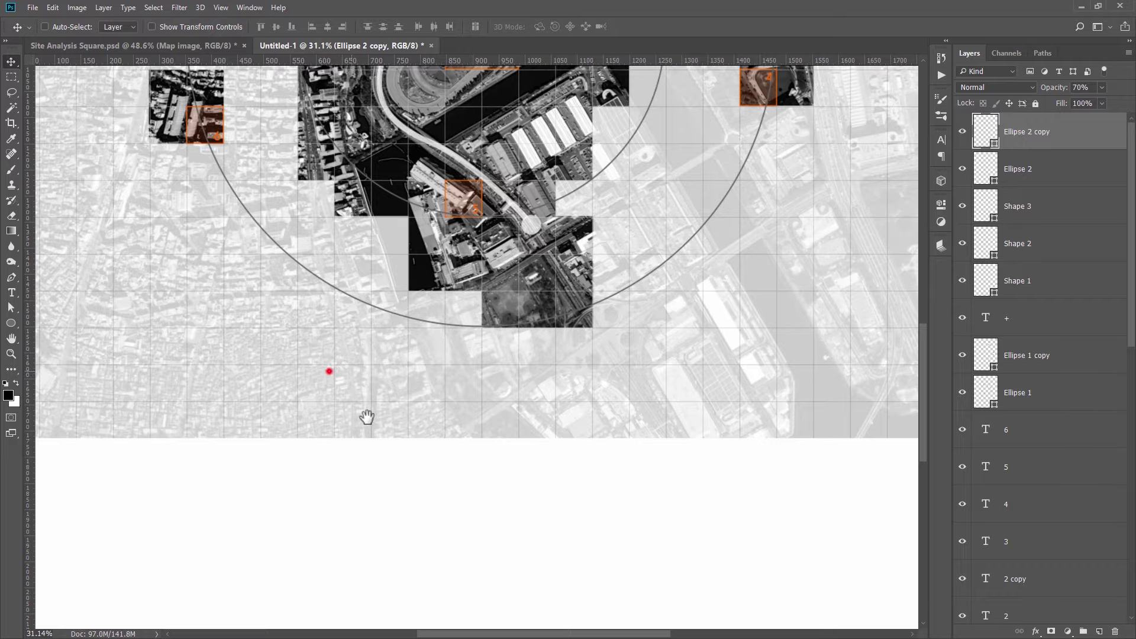
pyautogui.moveTo(367, 417); pyautogui.dragTo(426, 484)
pyautogui.click(11, 77)
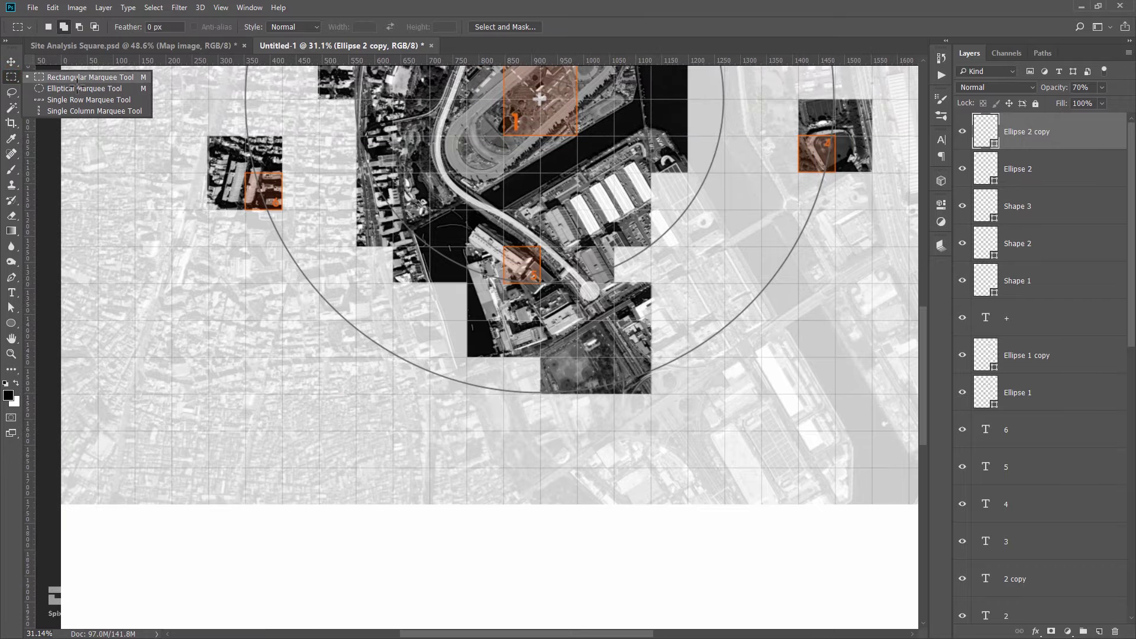
pyautogui.scroll(1, 234, 207)
pyautogui.scroll(2, 184, 308)
pyautogui.scroll(1, 183, 319)
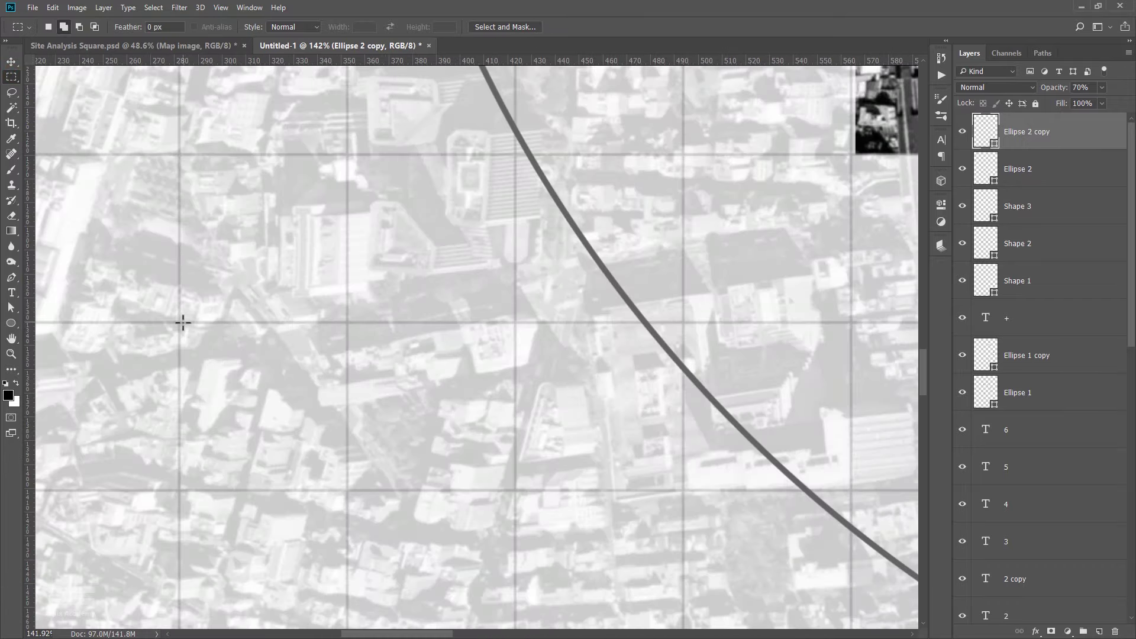
pyautogui.moveTo(178, 322); pyautogui.dragTo(347, 305)
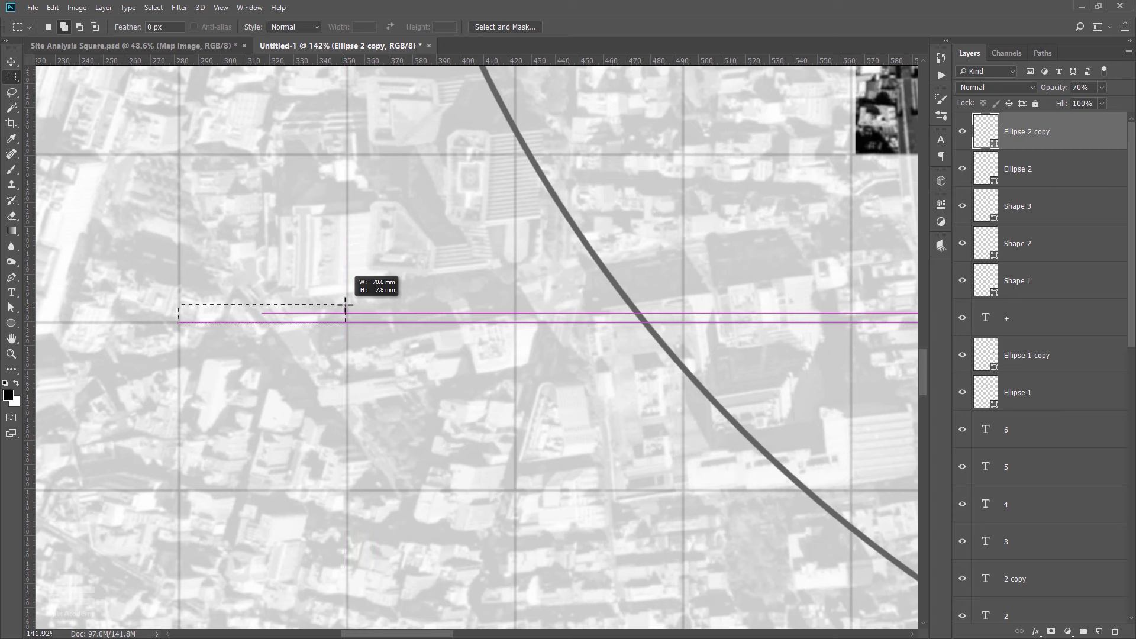
# Fill the strip with a near-black Solid Color fill layer.
pyautogui.click(1067, 631)
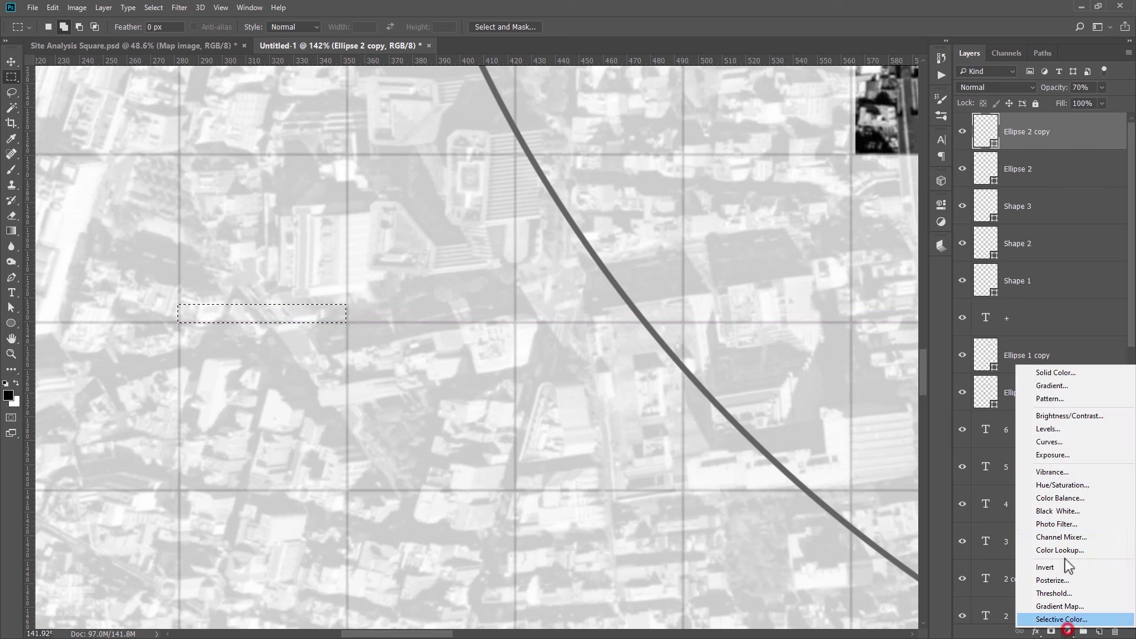
pyautogui.click(1061, 372)
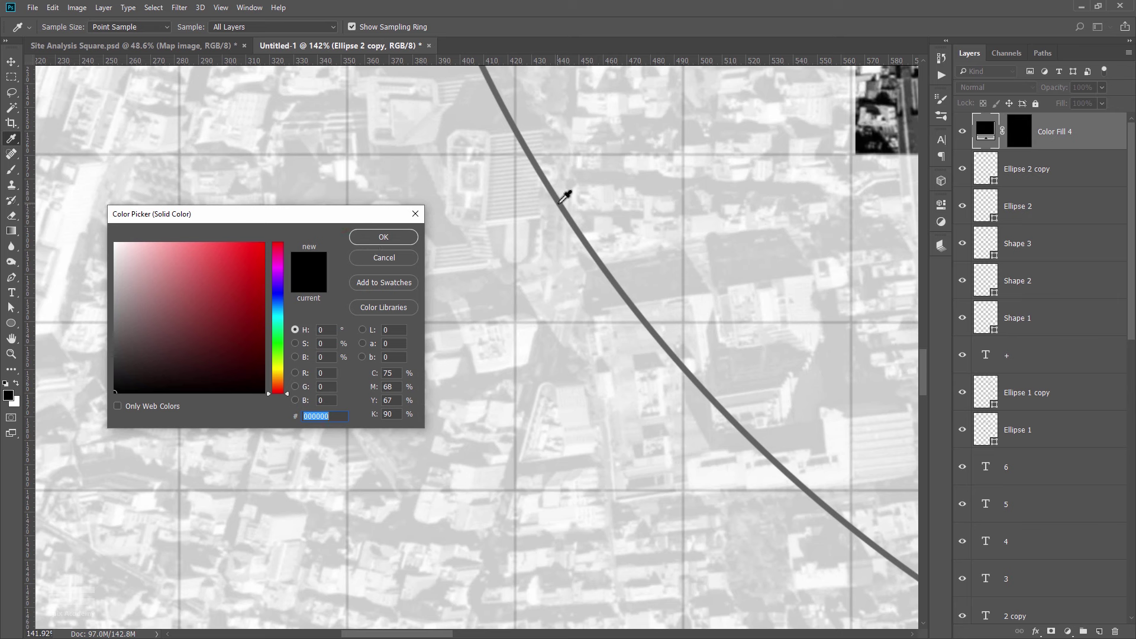
pyautogui.click(398, 239)
pyautogui.press('v')
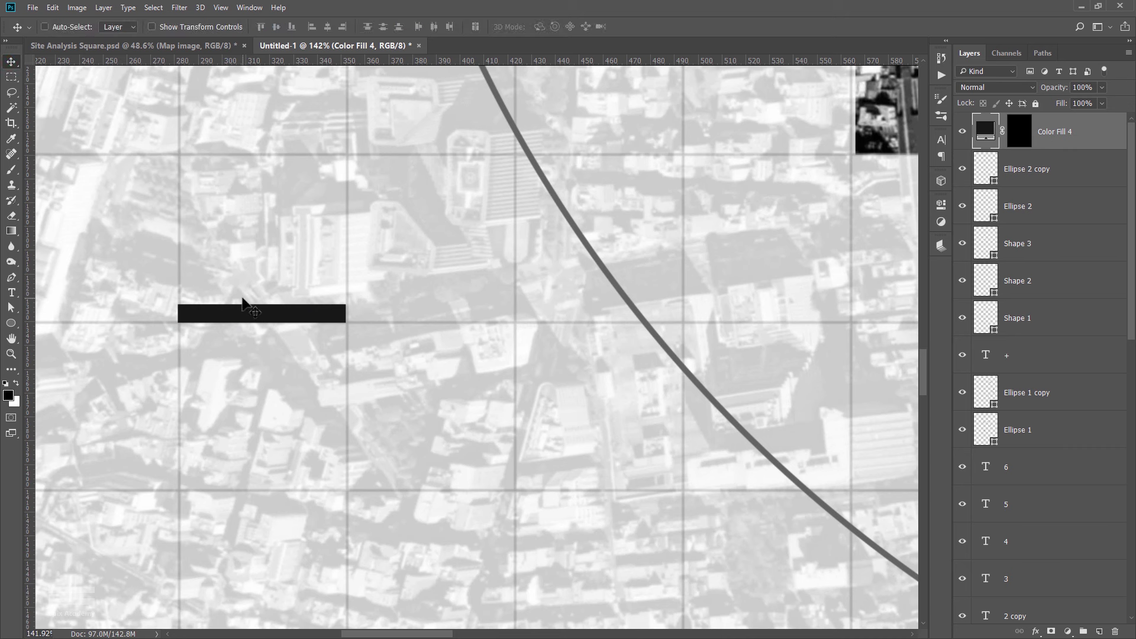
# Add a dark-coloured 50M text label above the bar.
pyautogui.click(11, 293)
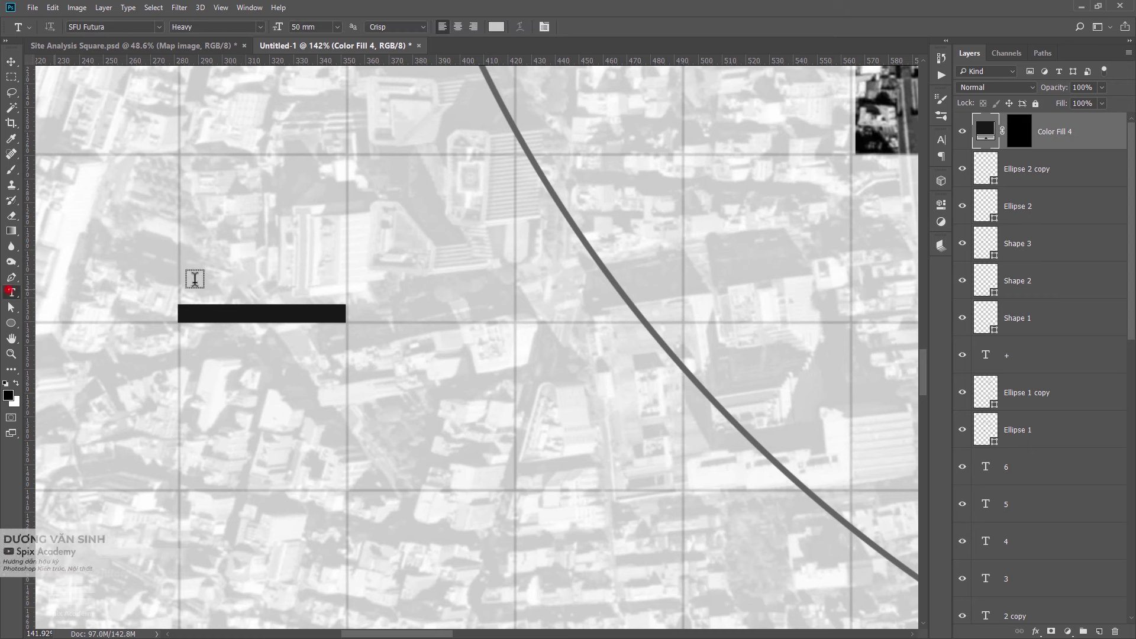
pyautogui.click(257, 229)
pyautogui.write('08')
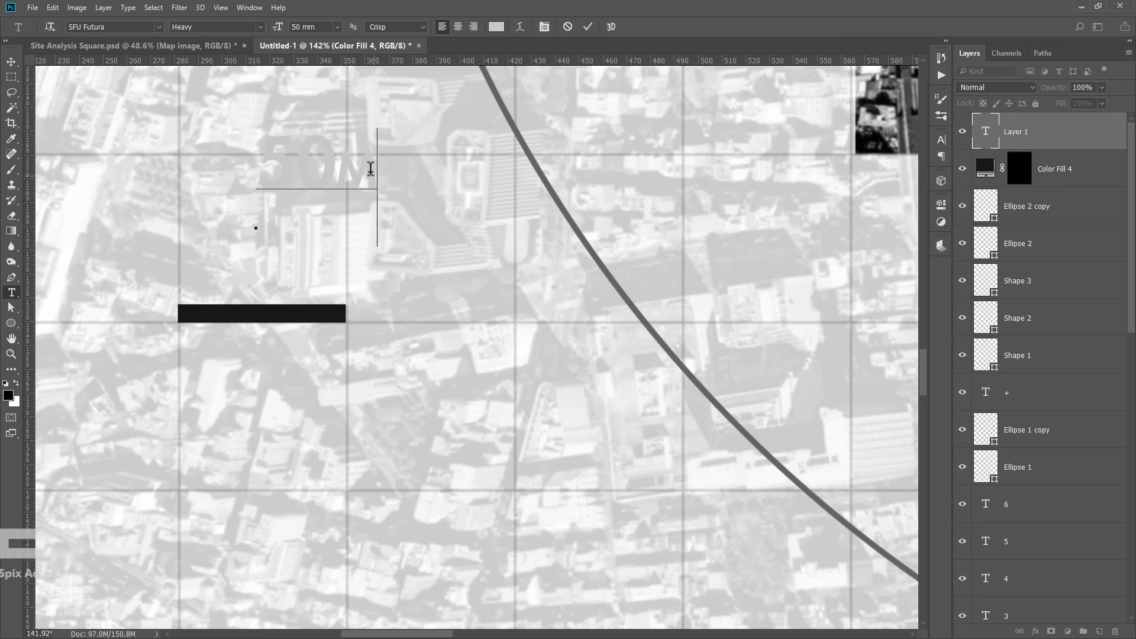
pyautogui.hotkey('ctrl', 'a')
pyautogui.click(496, 27)
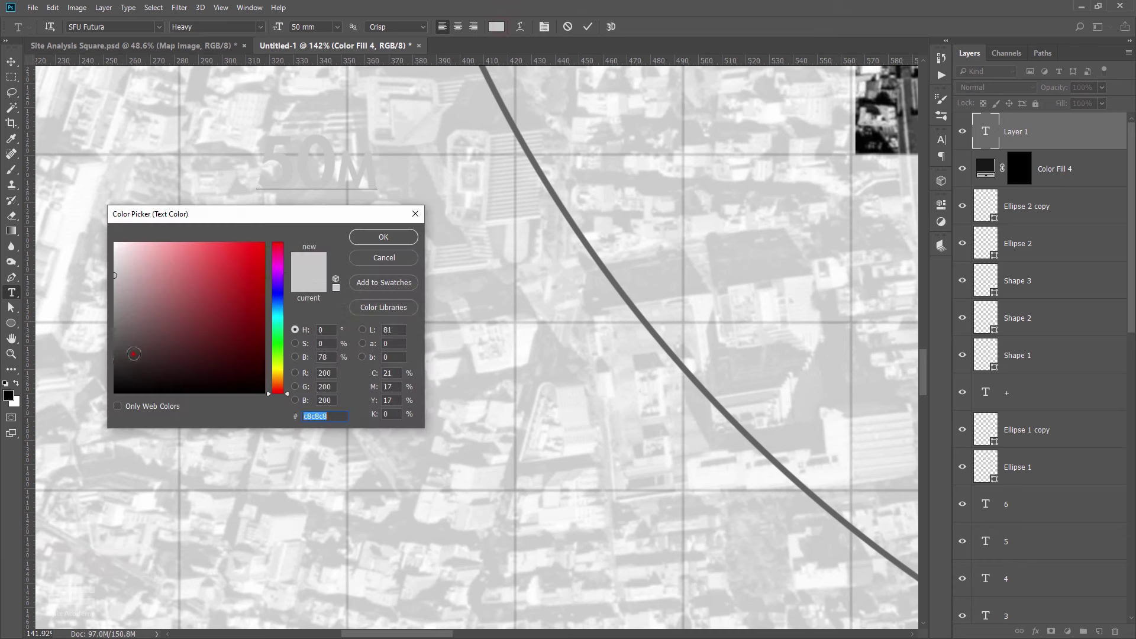
pyautogui.click(381, 236)
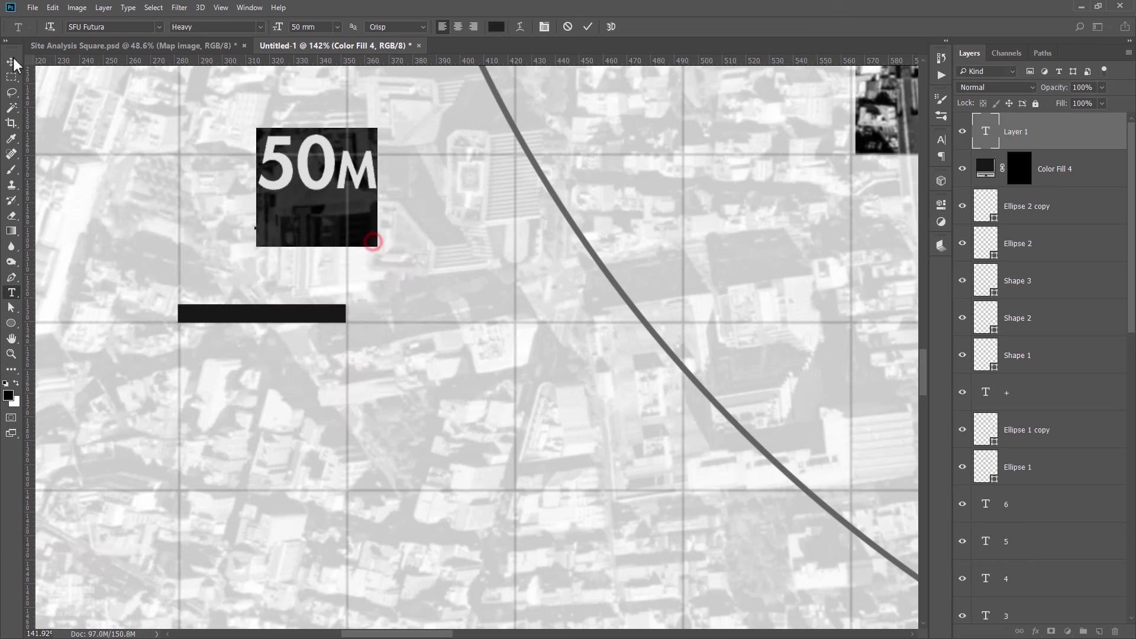
pyautogui.hotkey('ctrl', 'Return')
# Shrink the 50M label to about 60% and move it onto the scale bar.
pyautogui.hotkey('ctrl', 't')
pyautogui.moveTo(377, 128)
pyautogui.mouseDown()
pyautogui.moveTo(338, 175)
pyautogui.moveTo(285, 297)
pyautogui.mouseUp()
pyautogui.press('Return')
pyautogui.press('v')
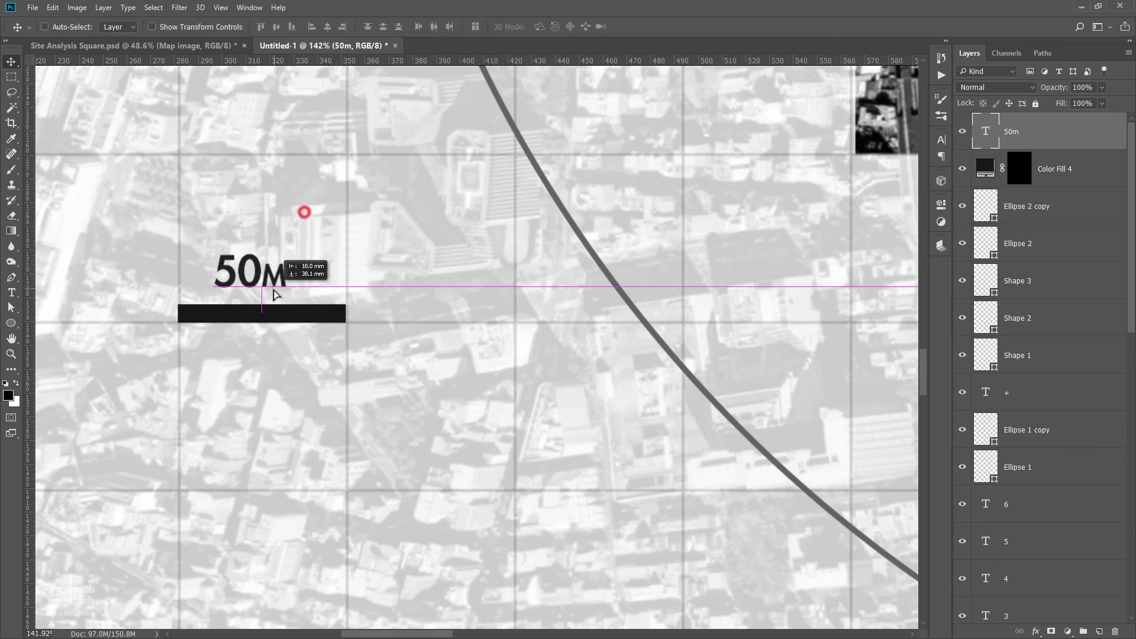
pyautogui.scroll(-3, 285, 297)
# Marquee-select a wide strip along the map's bottom edge.
pyautogui.scroll(-3, 299, 317)
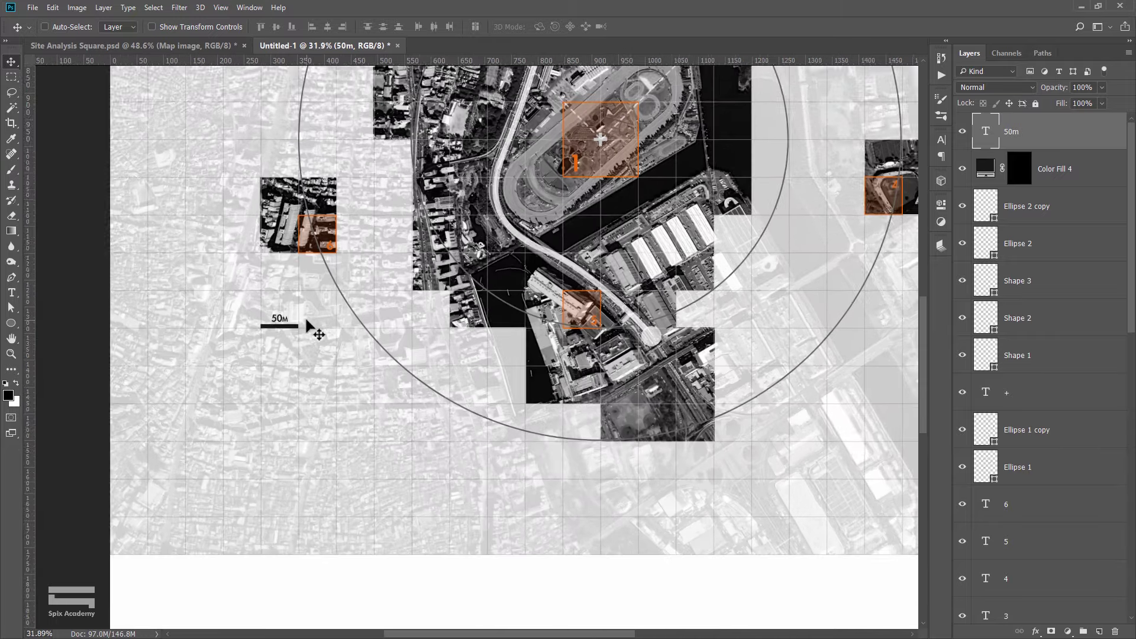
pyautogui.scroll(1, 312, 330)
pyautogui.scroll(1, 348, 352)
pyautogui.moveTo(348, 352)
pyautogui.mouseDown()
pyautogui.moveTo(317, 305)
pyautogui.moveTo(365, 254)
pyautogui.mouseUp()
pyautogui.scroll(-1, 331, 308)
pyautogui.click(11, 77)
pyautogui.moveTo(386, 318); pyautogui.dragTo(349, 313)
pyautogui.scroll(2, 208, 349)
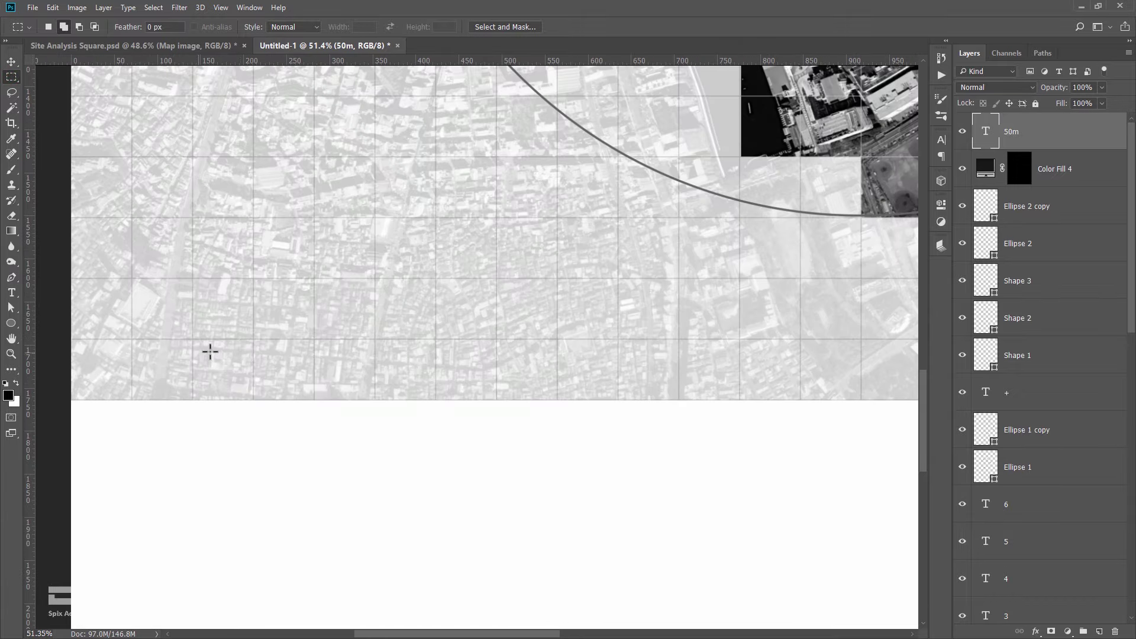
pyautogui.scroll(1, 236, 348)
pyautogui.click(12, 323)
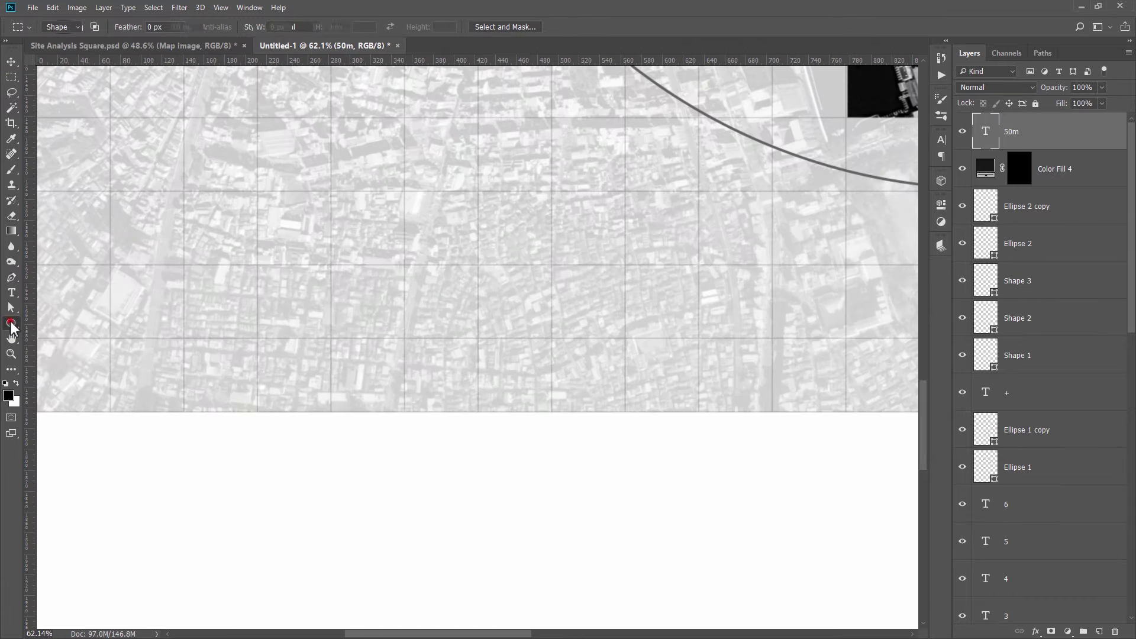
pyautogui.press('Escape')
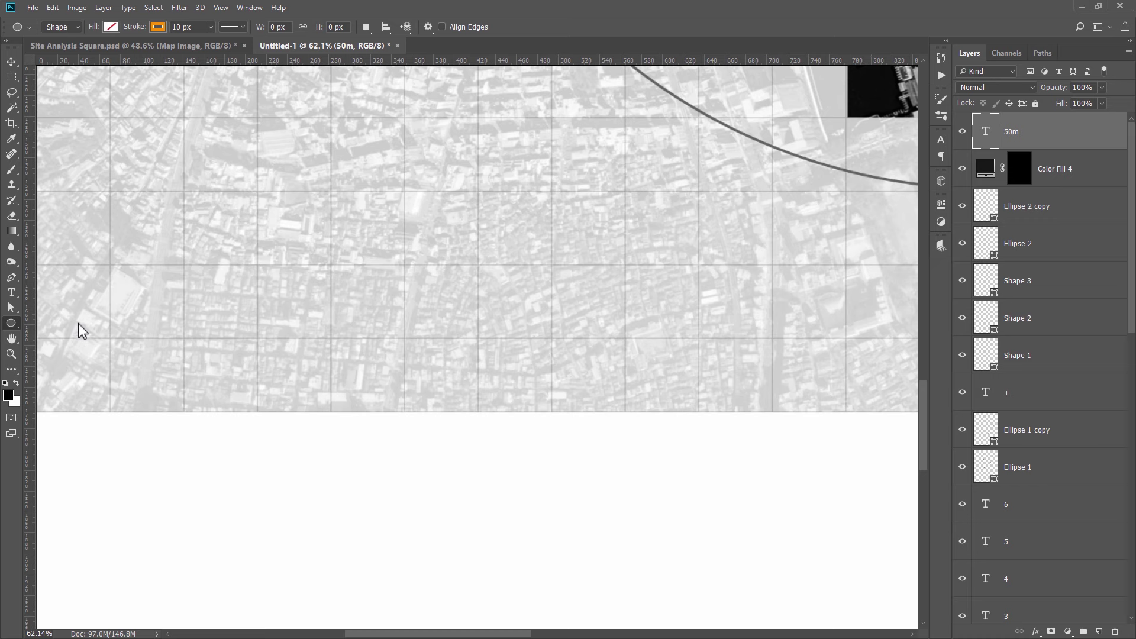
pyautogui.click(11, 76)
pyautogui.scroll(-1, 148, 349)
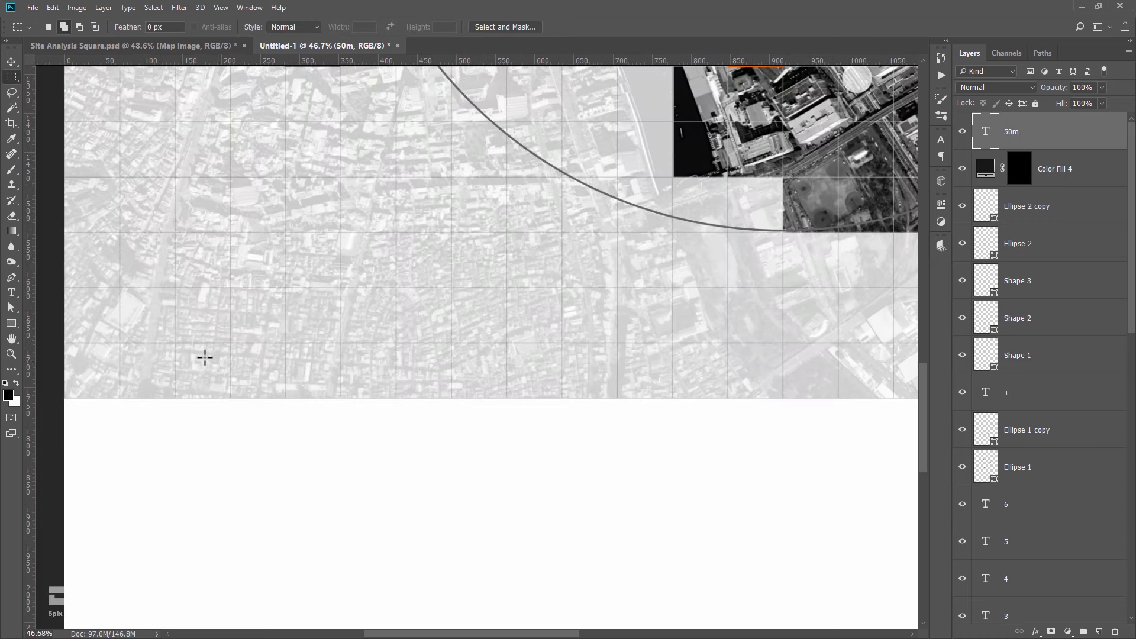
pyautogui.scroll(1, 157, 338)
pyautogui.moveTo(102, 341); pyautogui.dragTo(635, 408)
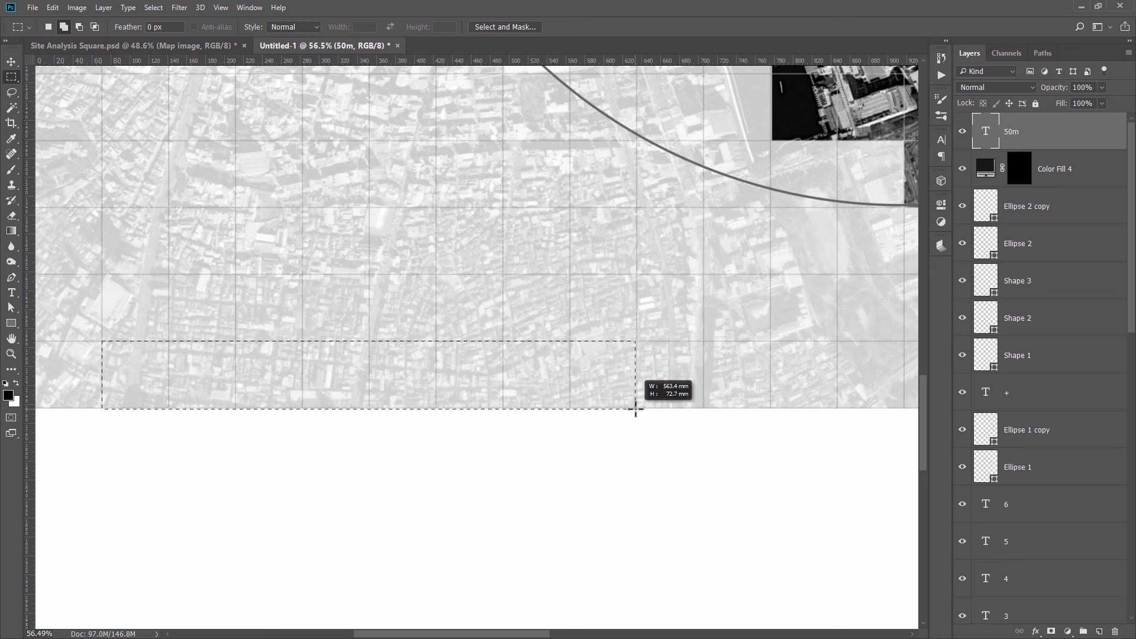
pyautogui.moveTo(635, 409); pyautogui.dragTo(637, 408)
# Fill the strip with a near-black (#0c0c0c) Solid Color fill layer.
pyautogui.click(1068, 632)
pyautogui.click(1054, 379)
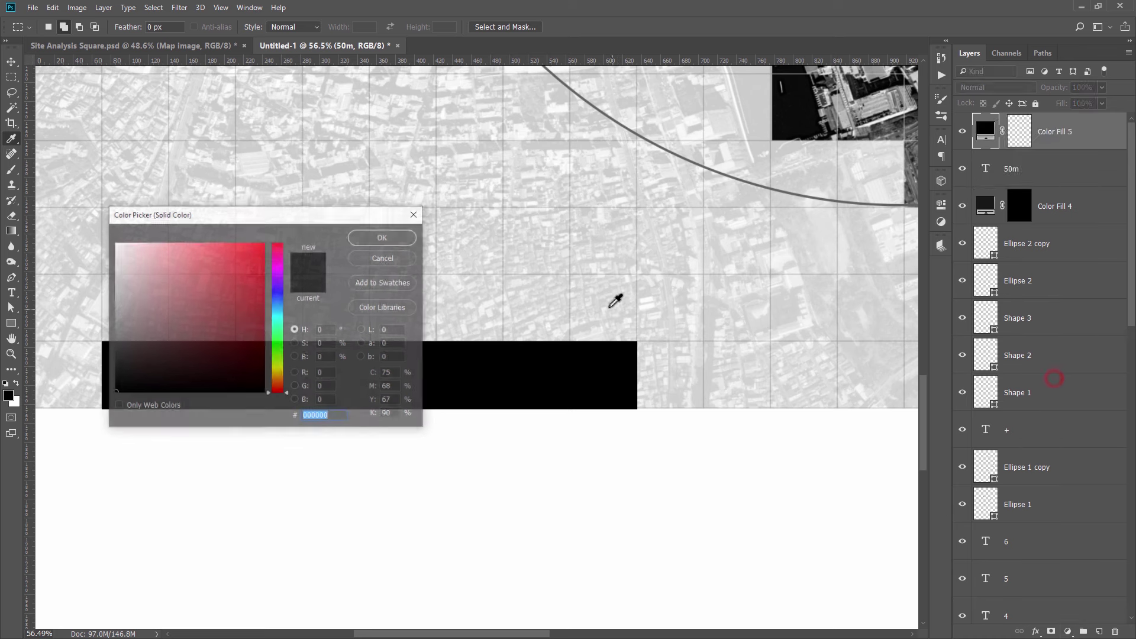
pyautogui.moveTo(123, 381); pyautogui.dragTo(105, 386)
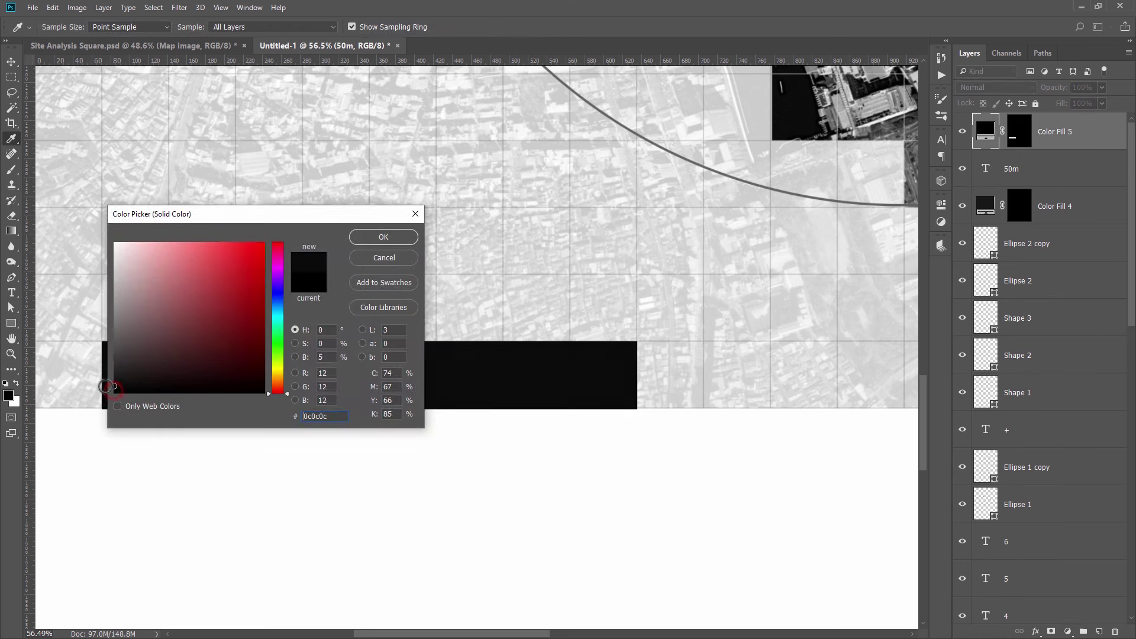
pyautogui.click(388, 236)
# Type a 'Project name' heading in a light colour.
pyautogui.press('t')
pyautogui.click(228, 274)
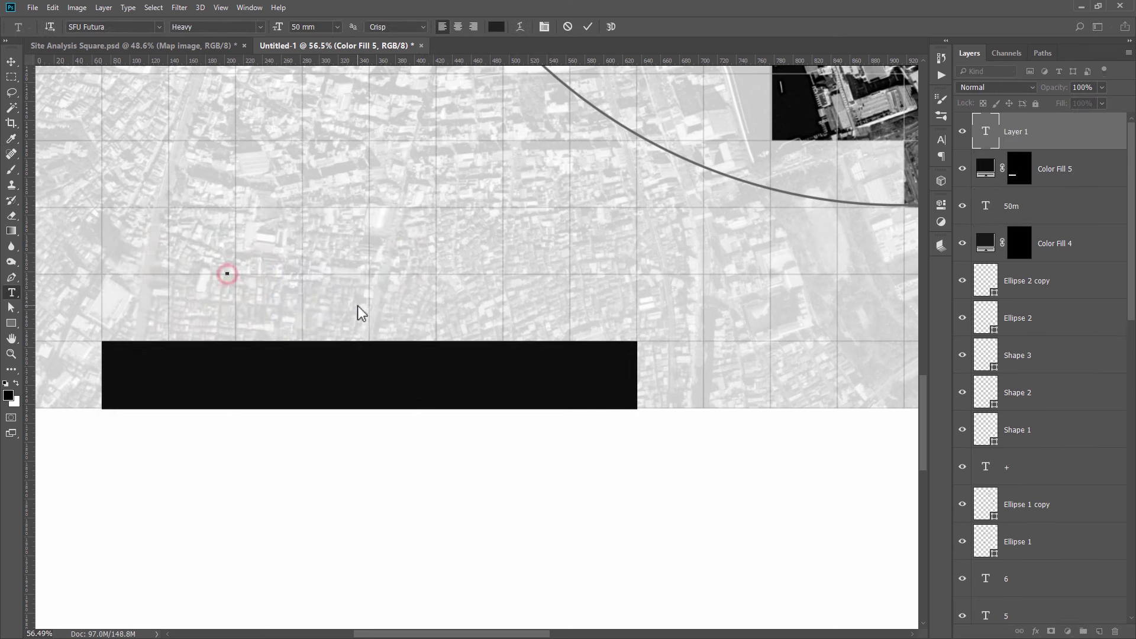
pyautogui.write('Project name')
pyautogui.hotkey('ctrl', 'a')
pyautogui.click(496, 27)
pyautogui.click(553, 159)
pyautogui.click(119, 253)
pyautogui.click(383, 237)
# Move the Project name heading onto the black band.
pyautogui.click(12, 61)
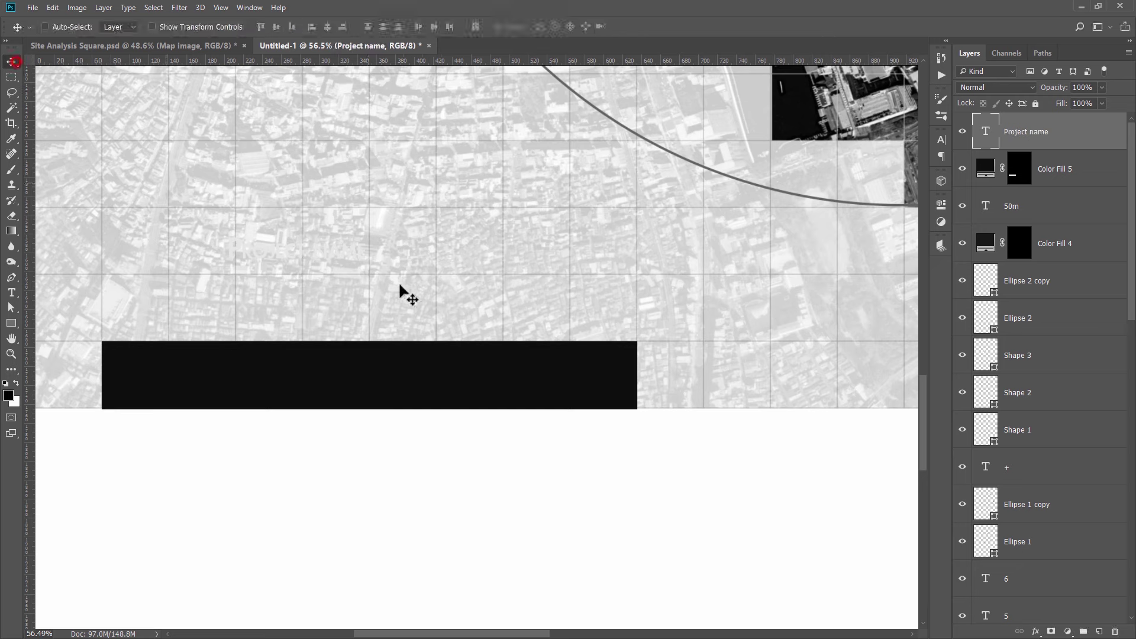
pyautogui.moveTo(350, 292); pyautogui.dragTo(373, 349)
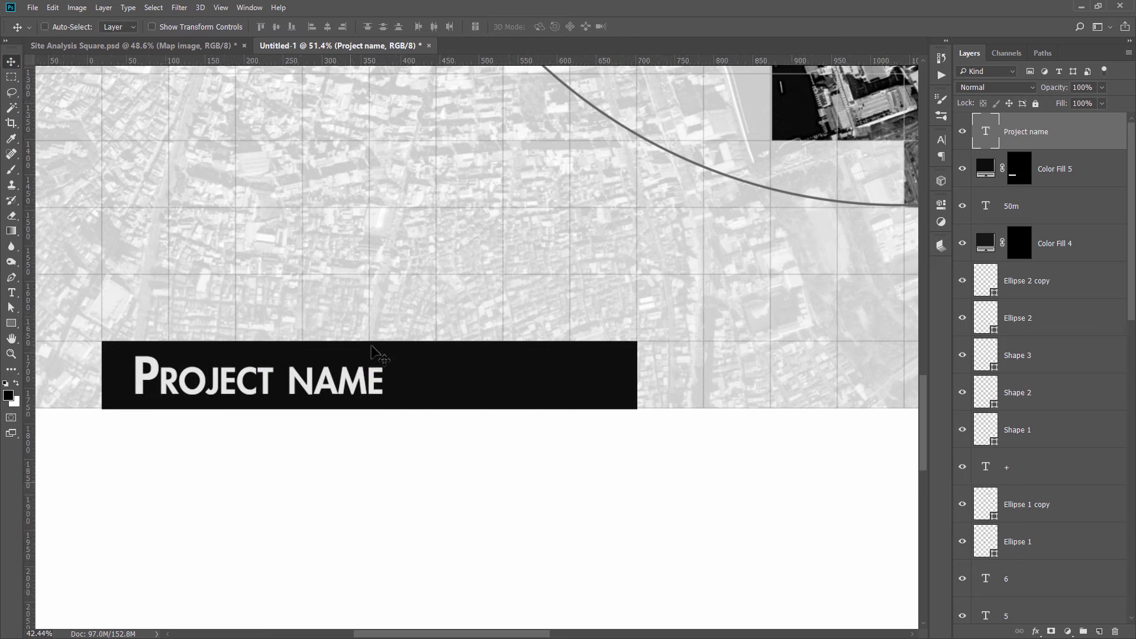
pyautogui.scroll(-3, 373, 355)
pyautogui.scroll(2, 355, 391)
pyautogui.scroll(-1, 381, 338)
pyautogui.scroll(-1, 390, 393)
pyautogui.scroll(1, 380, 355)
pyautogui.moveTo(381, 355); pyautogui.dragTo(349, 316)
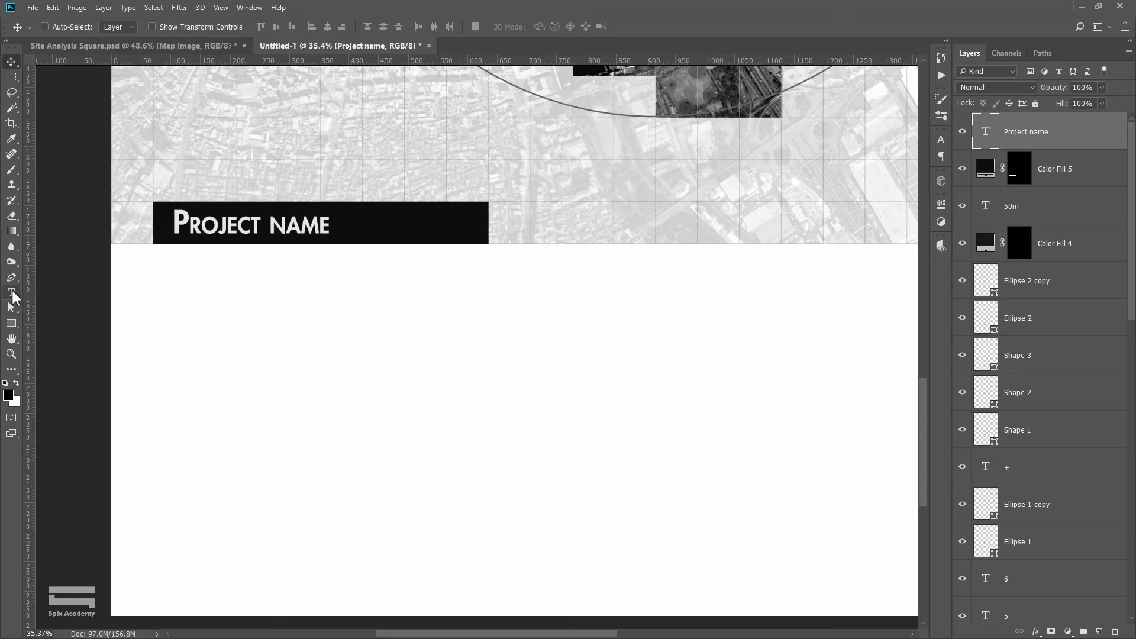
# Draw a paragraph text box below the Project name band.
pyautogui.click(11, 292)
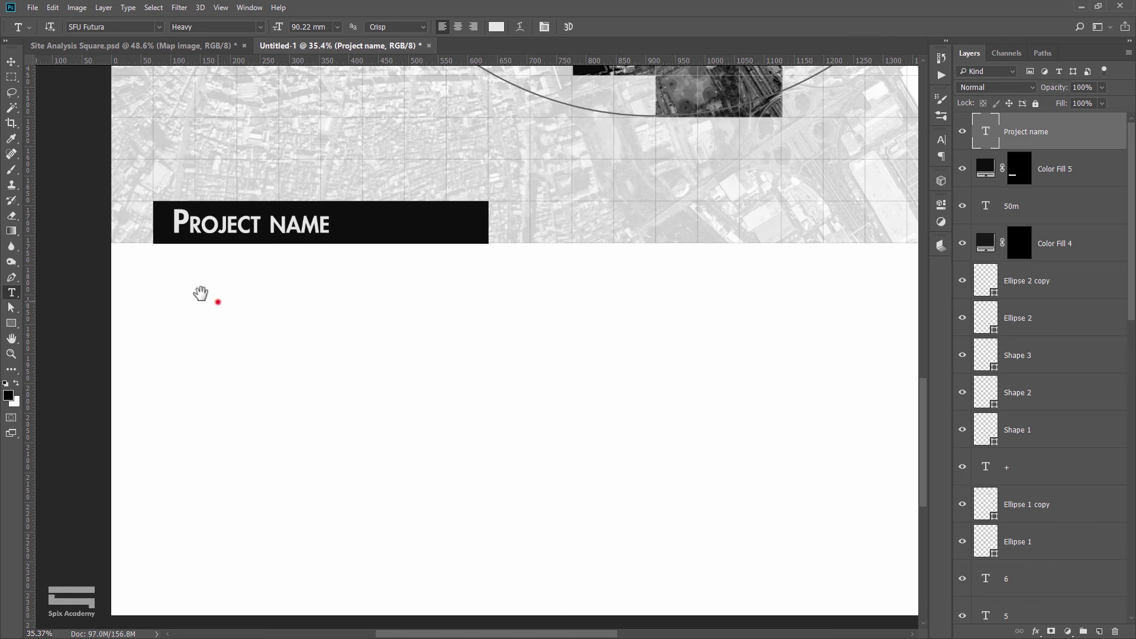
pyautogui.moveTo(216, 302); pyautogui.dragTo(188, 291)
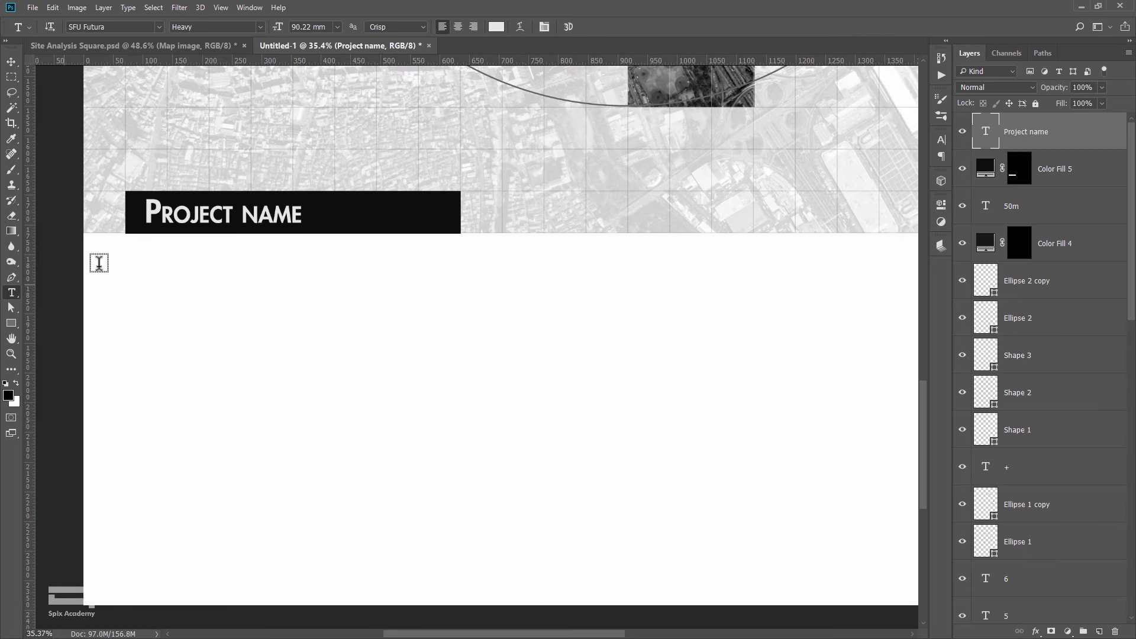
pyautogui.moveTo(126, 258); pyautogui.dragTo(251, 315)
pyautogui.moveTo(643, 392)
pyautogui.mouseDown()
pyautogui.moveTo(882, 405)
pyautogui.moveTo(634, 401)
pyautogui.moveTo(633, 427)
pyautogui.mouseUp()
pyautogui.hotkey('ctrl', '0')
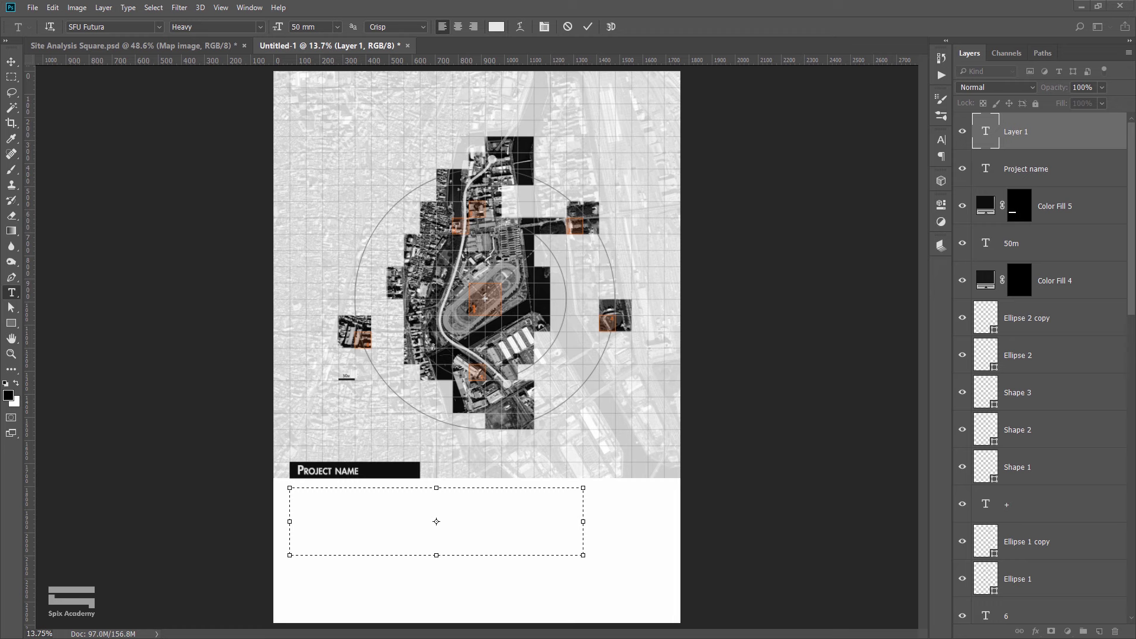
# Make the paragraph text black and fully justified, toggling hyphenation.
pyautogui.click(496, 26)
pyautogui.click(380, 237)
pyautogui.click(941, 140)
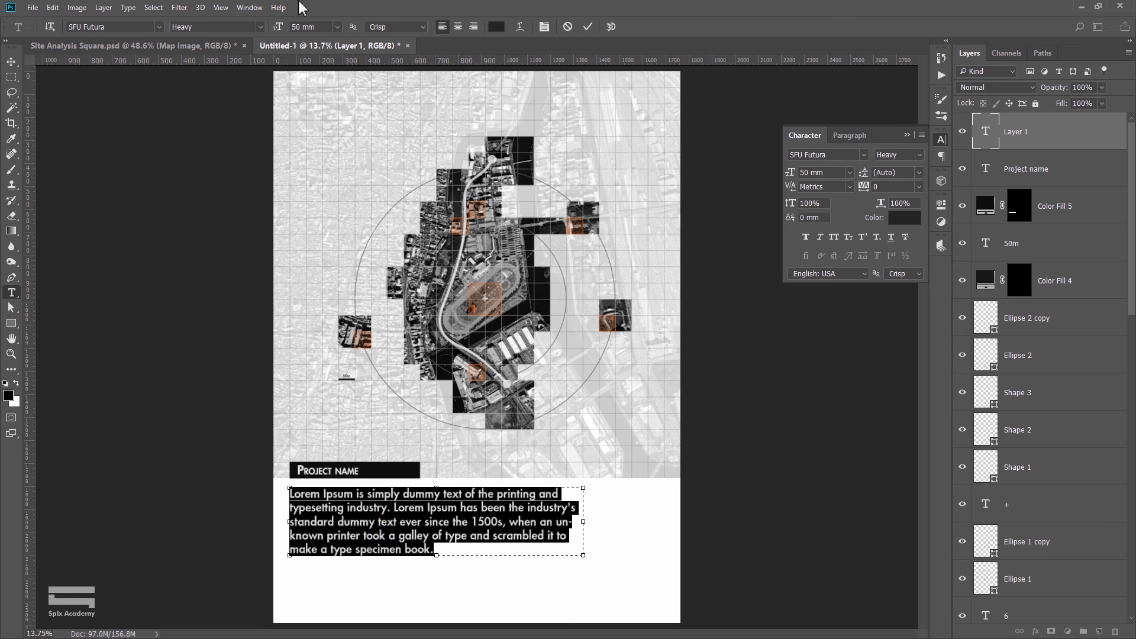
pyautogui.click(857, 136)
pyautogui.click(793, 220)
pyautogui.click(905, 134)
pyautogui.click(11, 62)
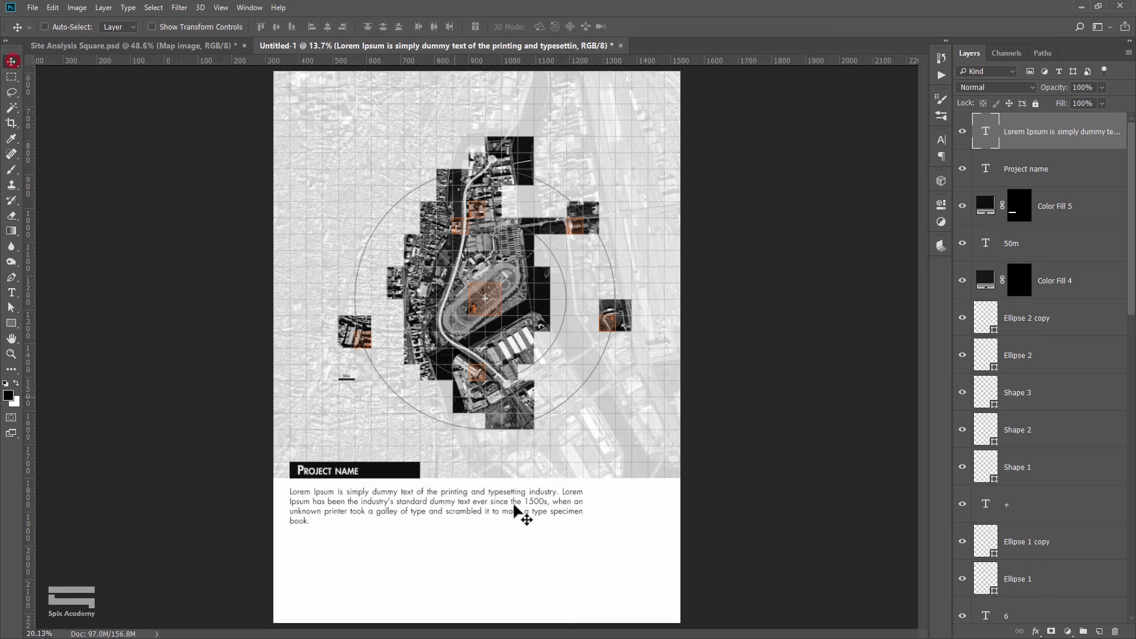
# Narrow the Lorem Ipsum paragraph box so the text reflows.
pyautogui.scroll(3, 509, 510)
pyautogui.scroll(-1, 467, 406)
pyautogui.scroll(-1, 237, 337)
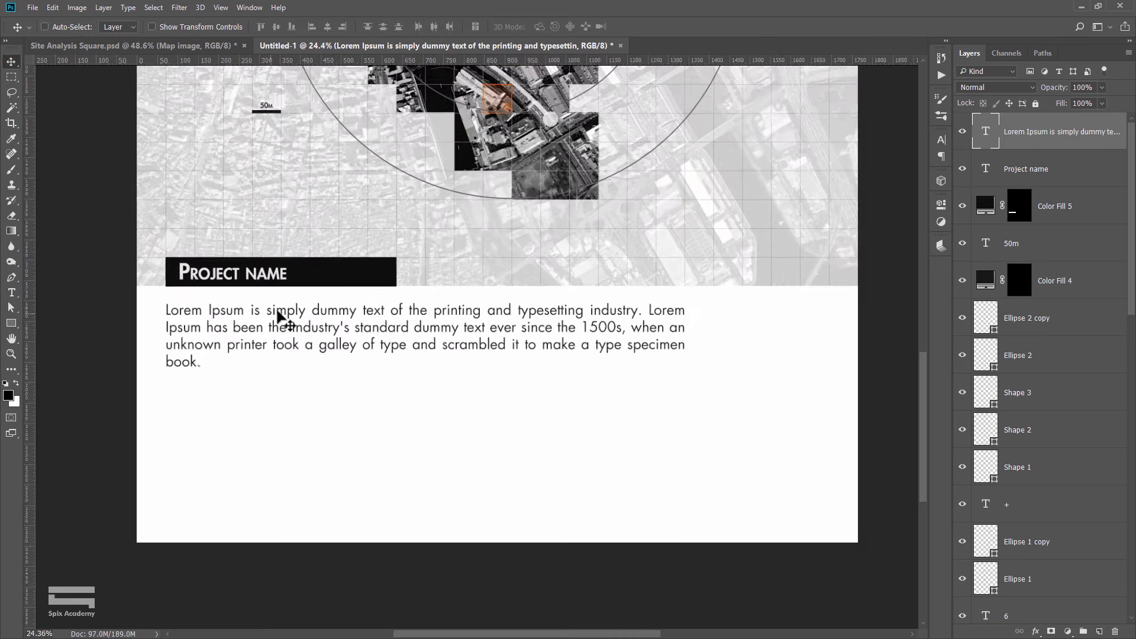
pyautogui.scroll(-1, 296, 346)
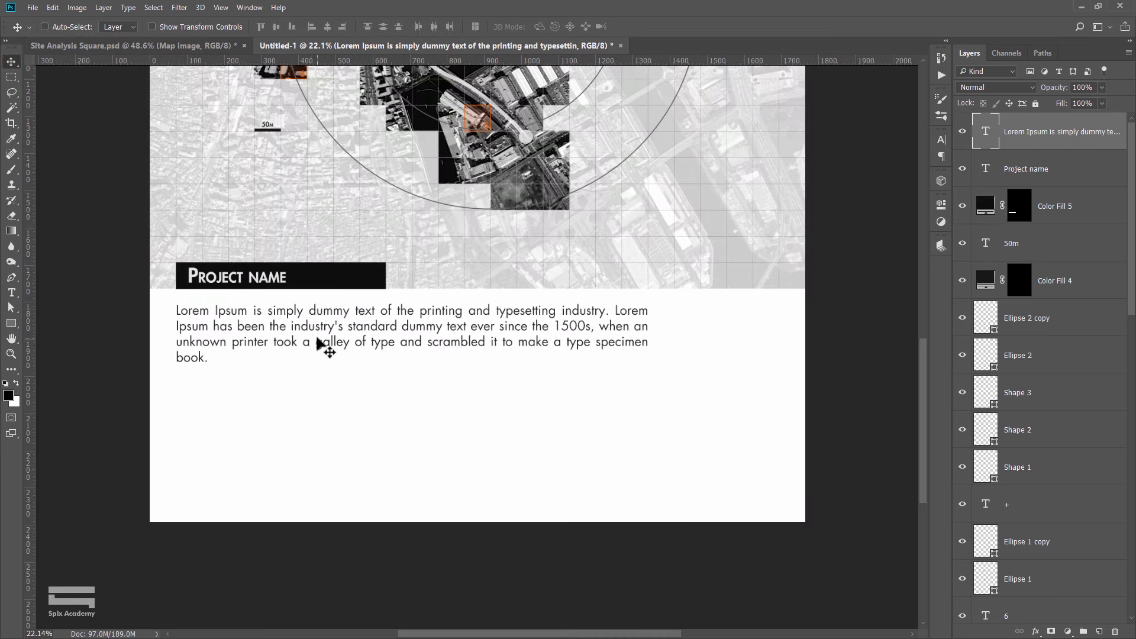
pyautogui.doubleClick(369, 326)
pyautogui.scroll(1, 202, 350)
pyautogui.scroll(1, 211, 339)
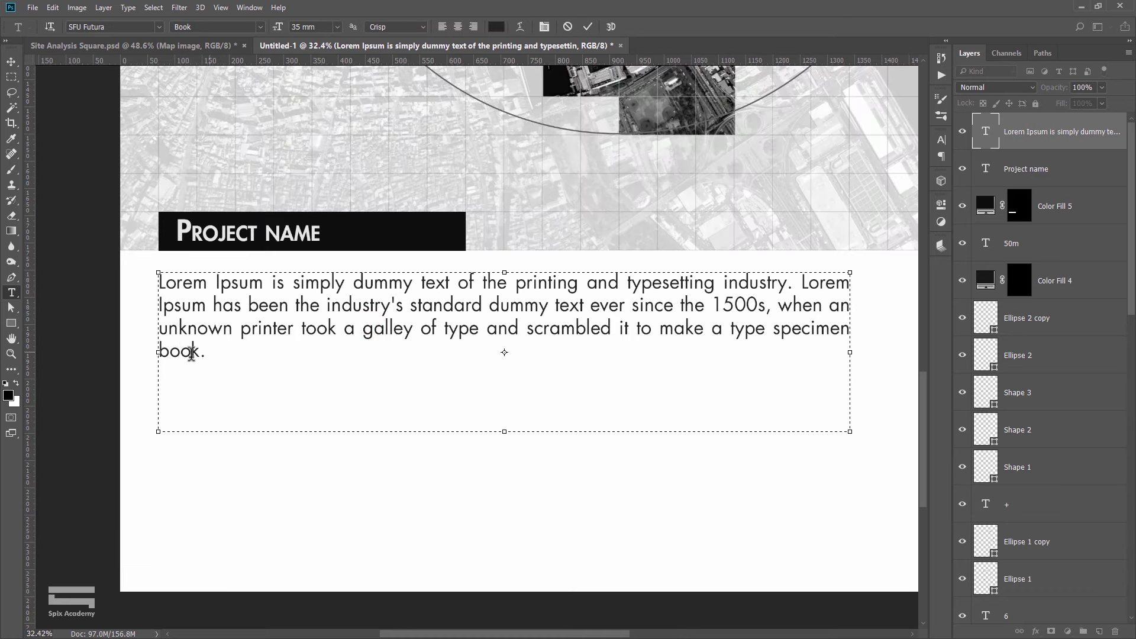
pyautogui.moveTo(850, 349); pyautogui.dragTo(810, 349)
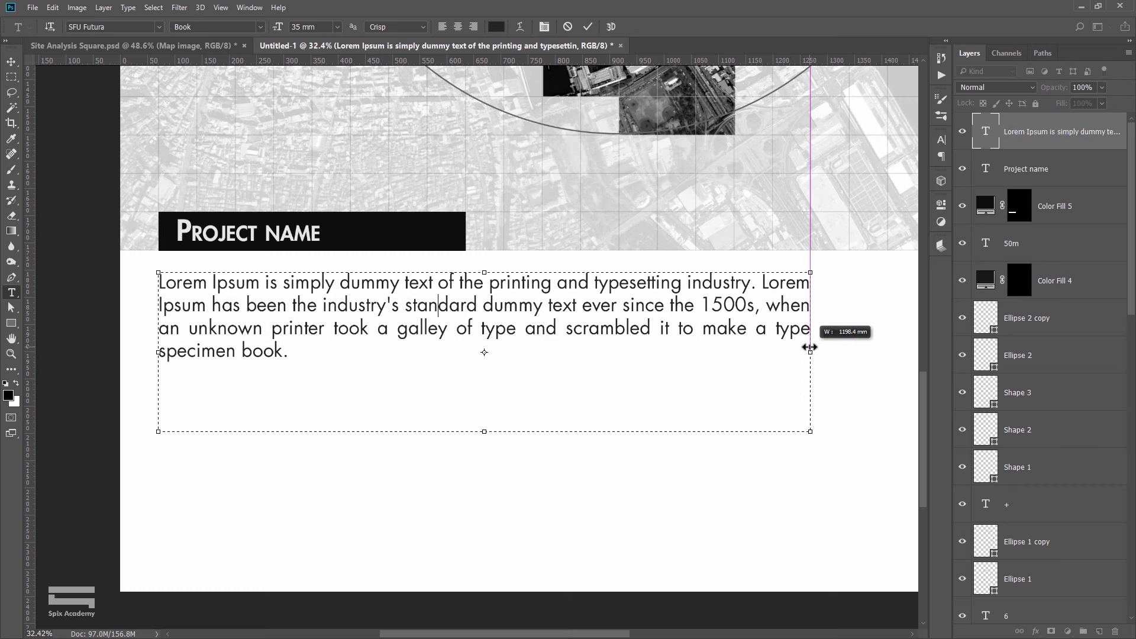
pyautogui.click(11, 61)
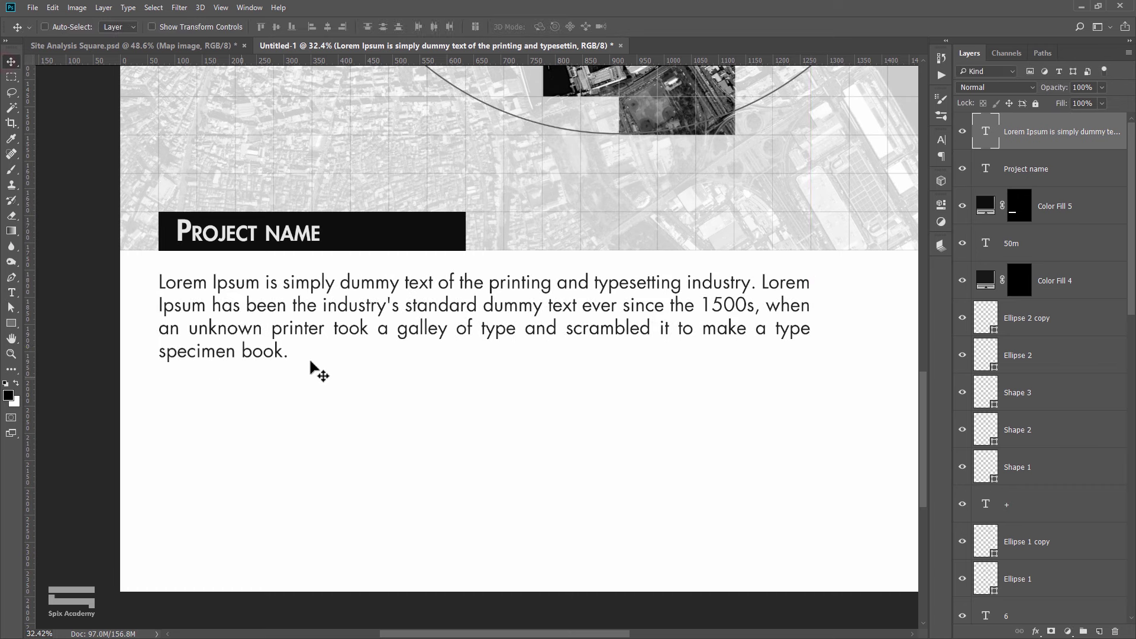
# Zoom out to check the poster, then switch to Site Analysis Square.psd.
pyautogui.hotkey('ctrl', '-')
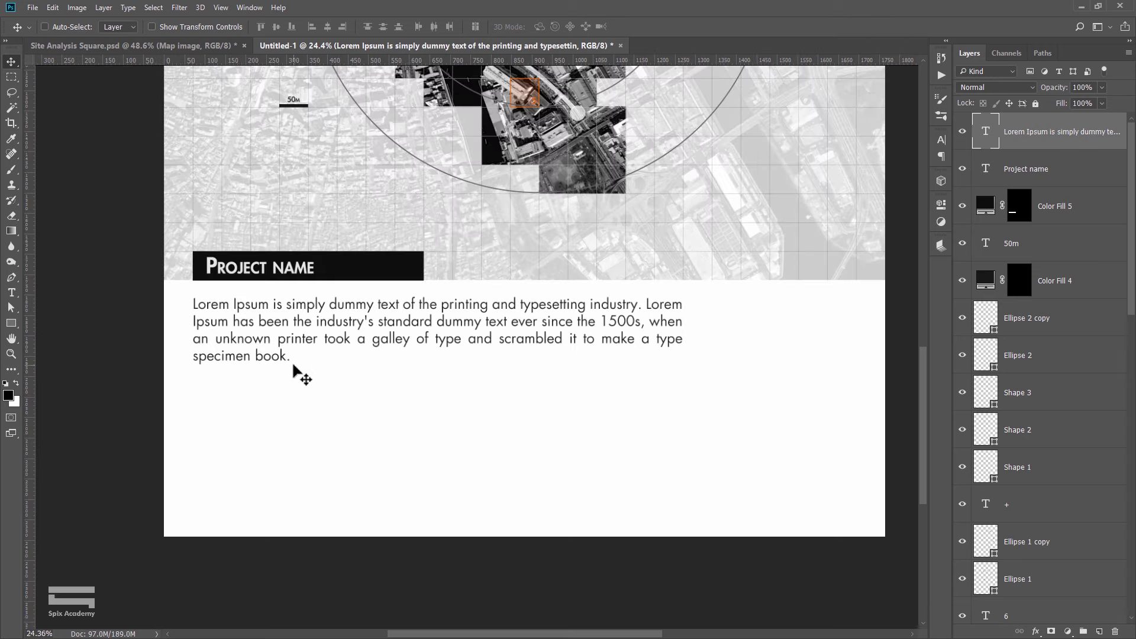
pyautogui.hotkey('ctrl', '-')
pyautogui.hotkey('ctrl', '-')
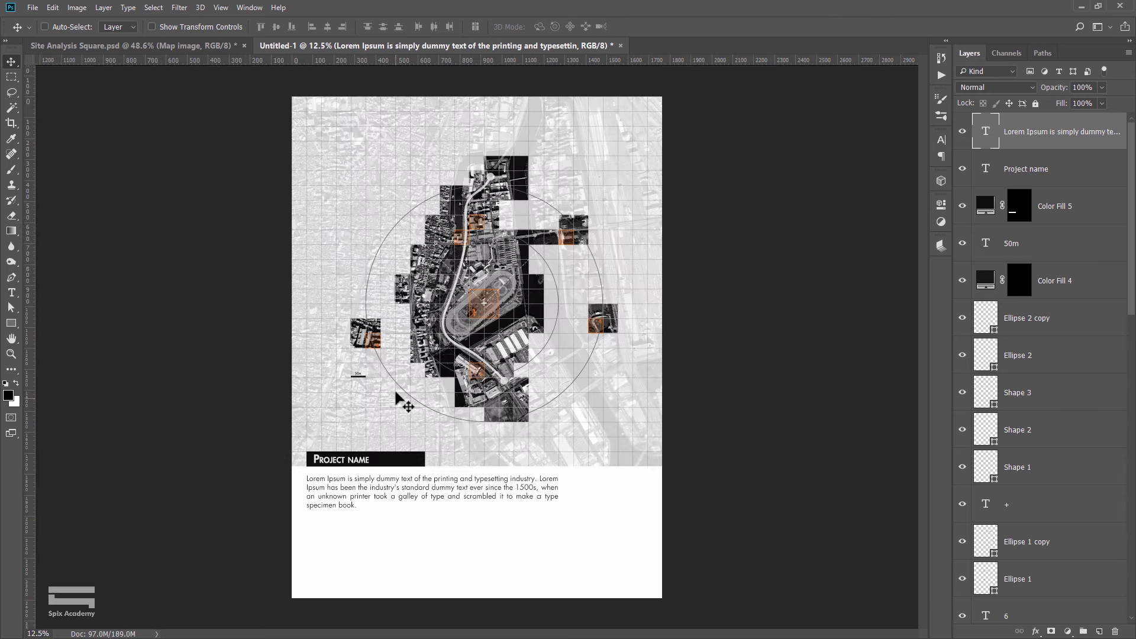
pyautogui.scroll(2, 436, 474)
pyautogui.scroll(1, 519, 462)
pyautogui.moveTo(515, 460); pyautogui.dragTo(449, 279)
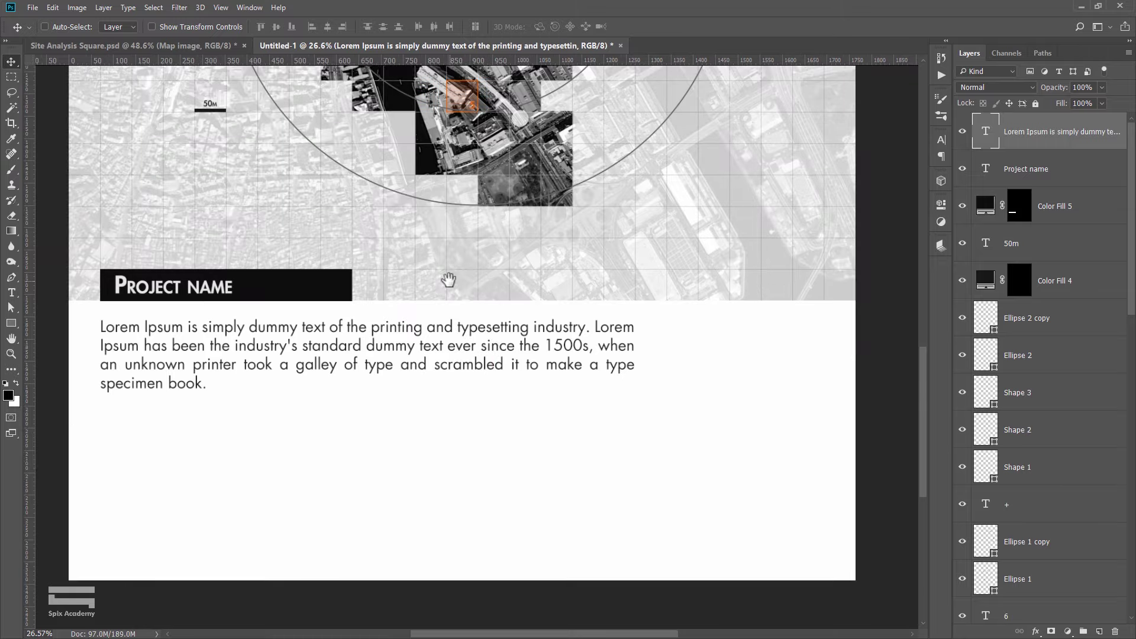
pyautogui.scroll(-2, 304, 354)
pyautogui.moveTo(380, 274); pyautogui.dragTo(385, 338)
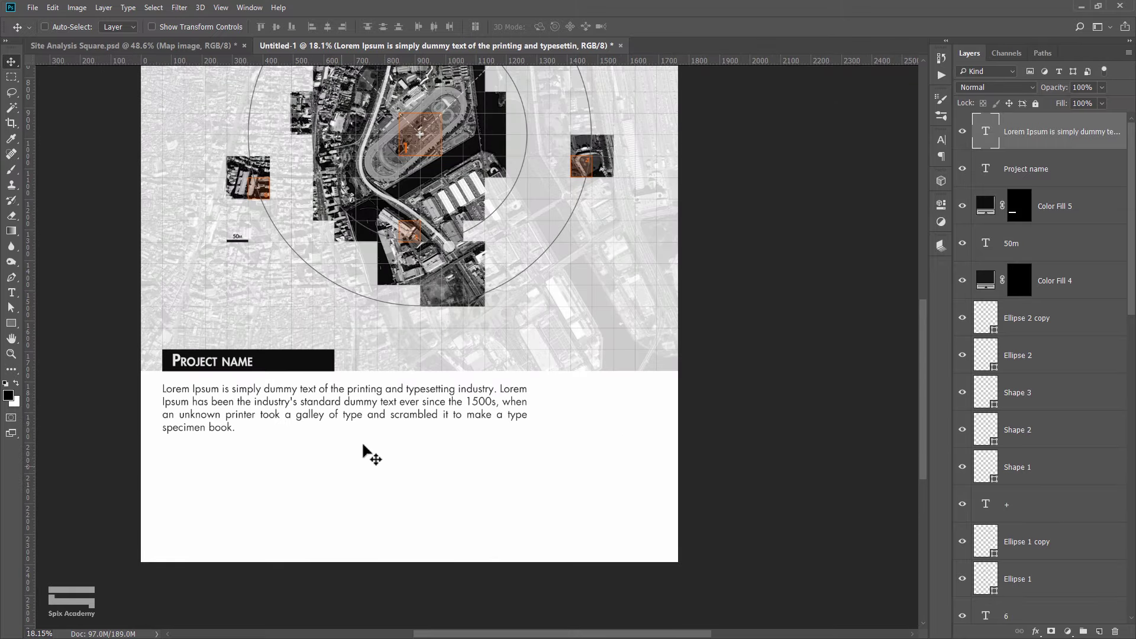
pyautogui.click(177, 46)
pyautogui.scroll(2, 326, 461)
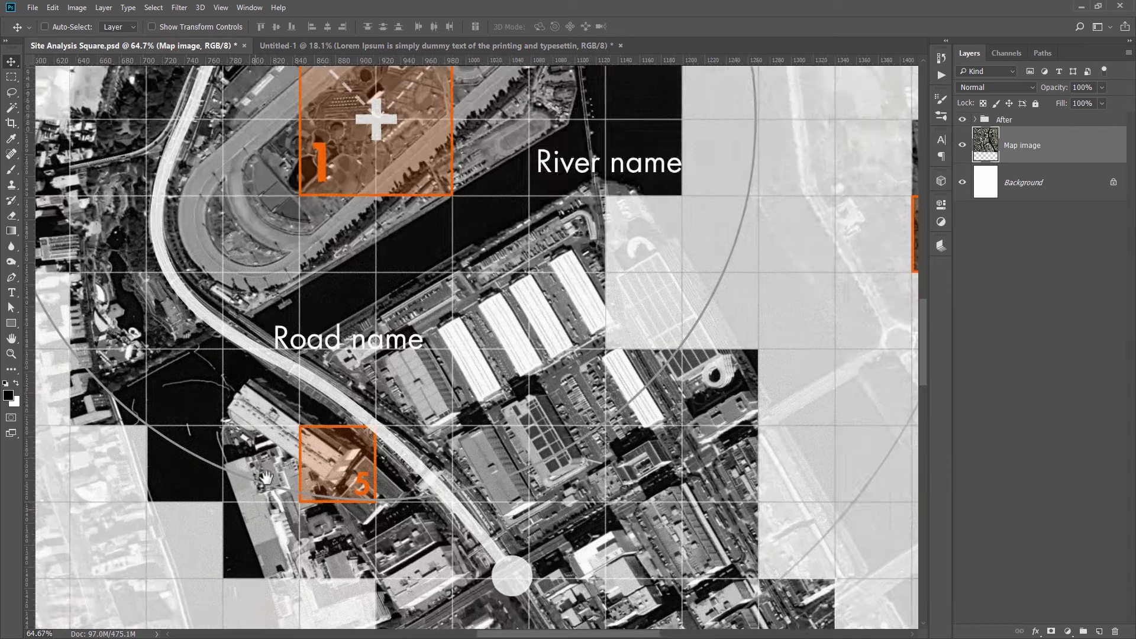
pyautogui.moveTo(267, 478); pyautogui.dragTo(329, 355)
pyautogui.scroll(-2, 329, 356)
pyautogui.scroll(-2, 328, 355)
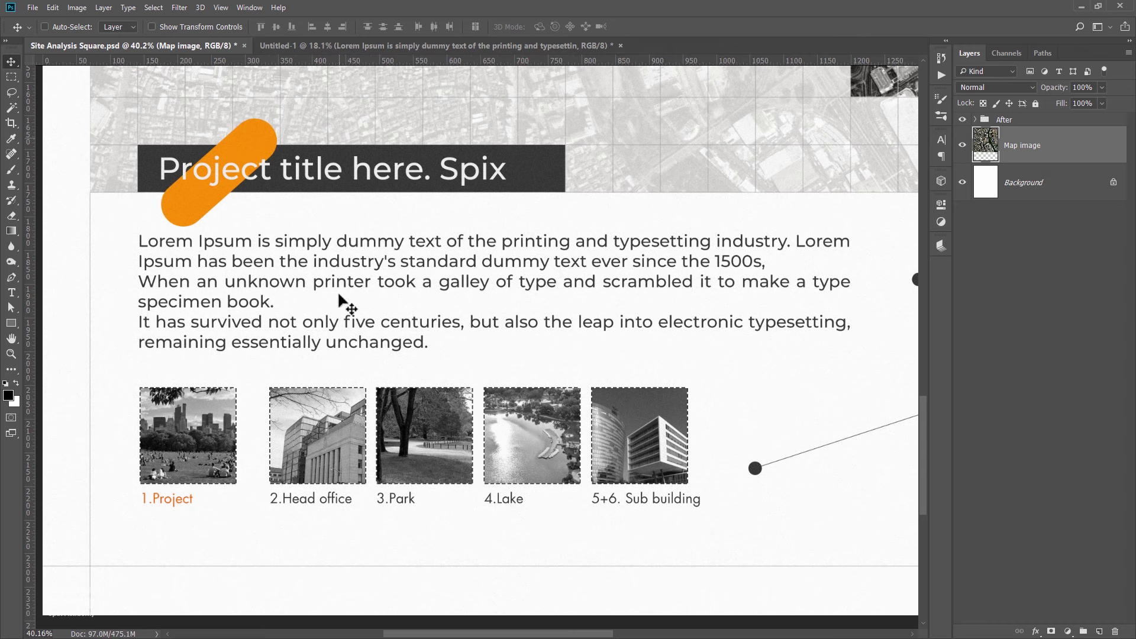
pyautogui.scroll(-2, 344, 400)
pyautogui.moveTo(551, 278); pyautogui.dragTo(552, 533)
pyautogui.scroll(2, 406, 280)
pyautogui.scroll(2, 406, 279)
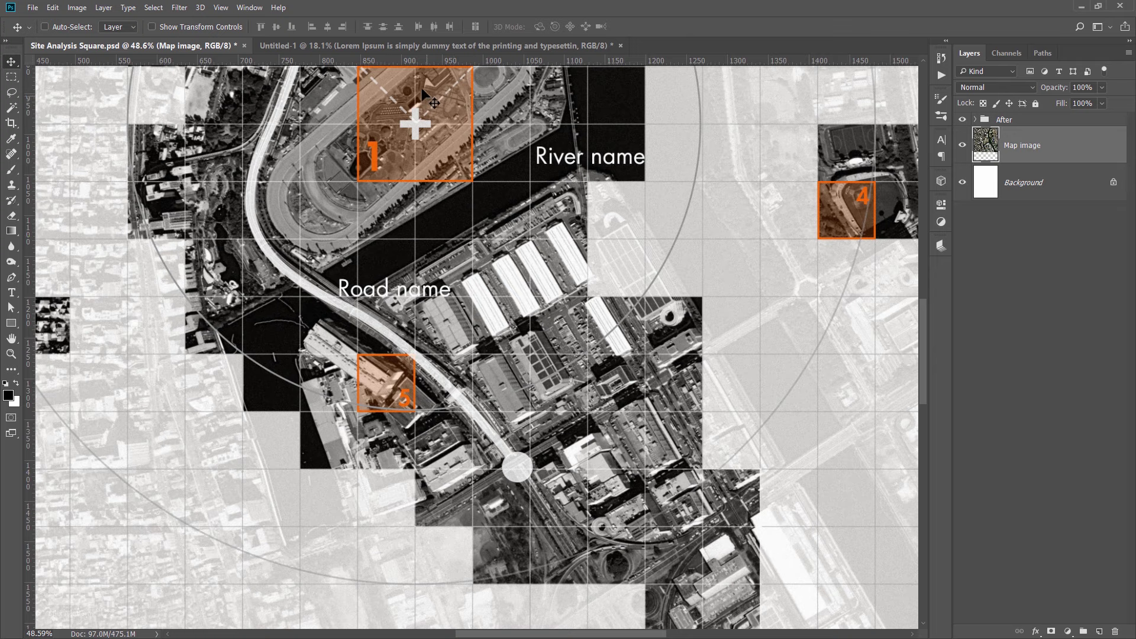
# Back in Untitled-1, duplicate the Project name text up onto the map.
pyautogui.click(393, 47)
pyautogui.scroll(1, 338, 376)
pyautogui.scroll(1, 385, 408)
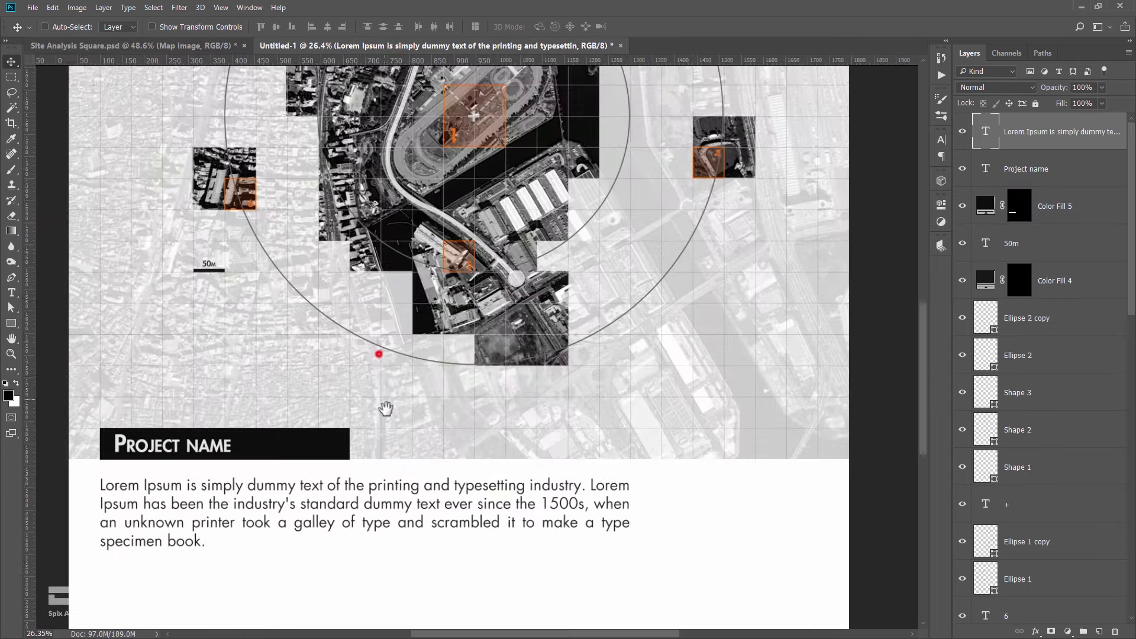
pyautogui.scroll(1, 386, 408)
pyautogui.scroll(1, 379, 355)
pyautogui.keyDown('ctrl'); pyautogui.click(202, 468); pyautogui.keyUp('ctrl')
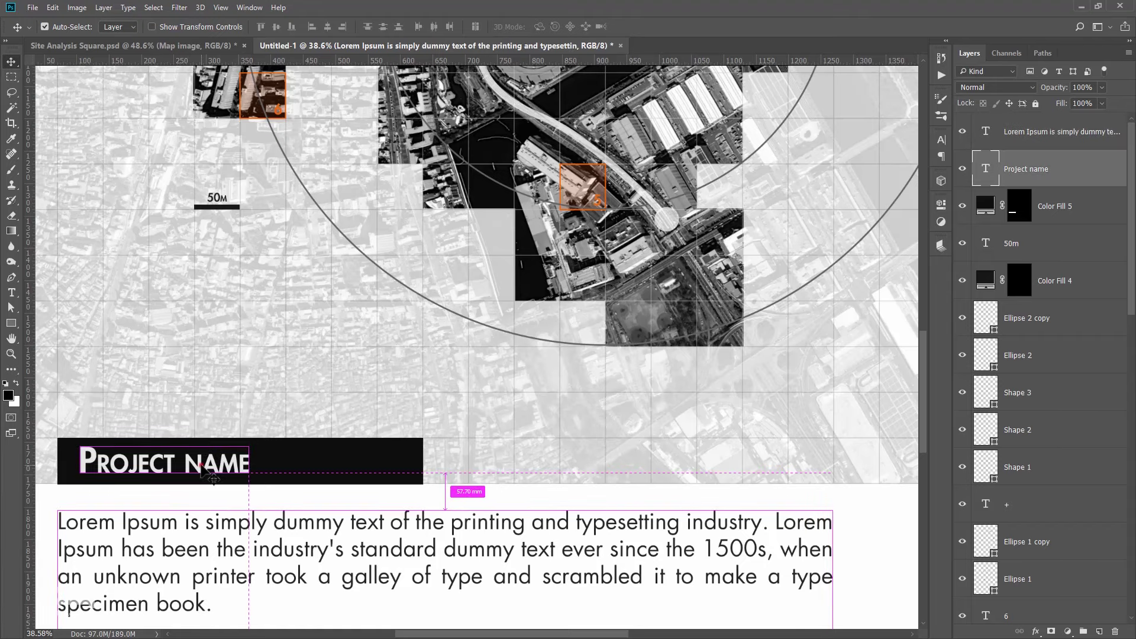
pyautogui.moveTo(201, 474); pyautogui.dragTo(550, 181)
# Retype the copy as 'Road name' and position it along the road.
pyautogui.scroll(1, 362, 312)
pyautogui.doubleClick(344, 287)
pyautogui.hotkey('ctrl', 'a')
pyautogui.write('Road name')
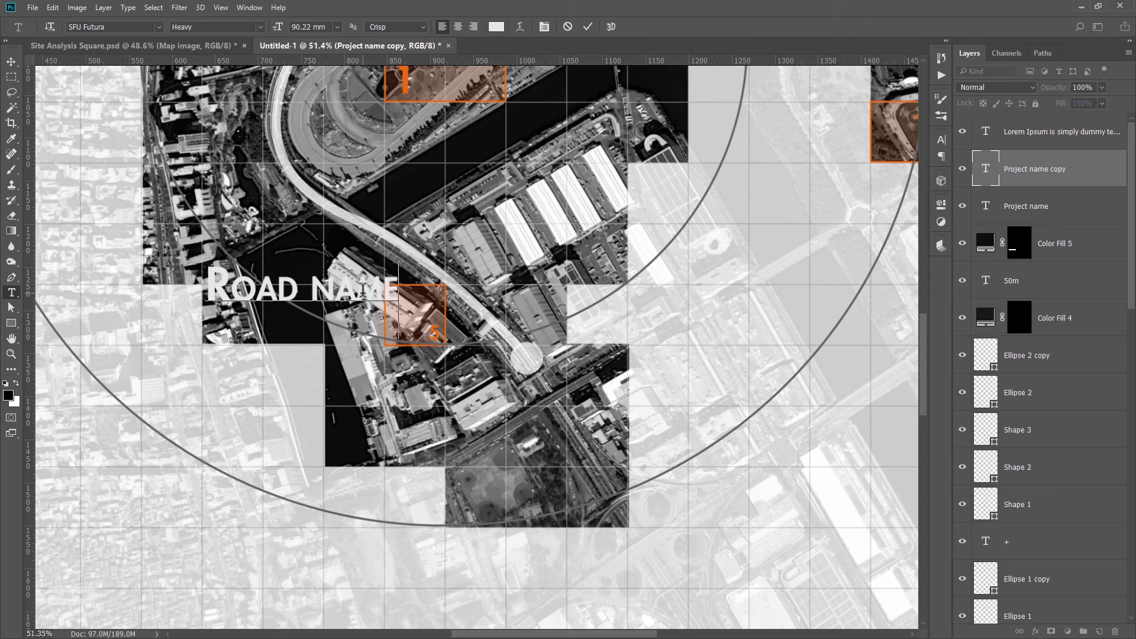
pyautogui.click(11, 61)
pyautogui.hotkey('ctrl', 't')
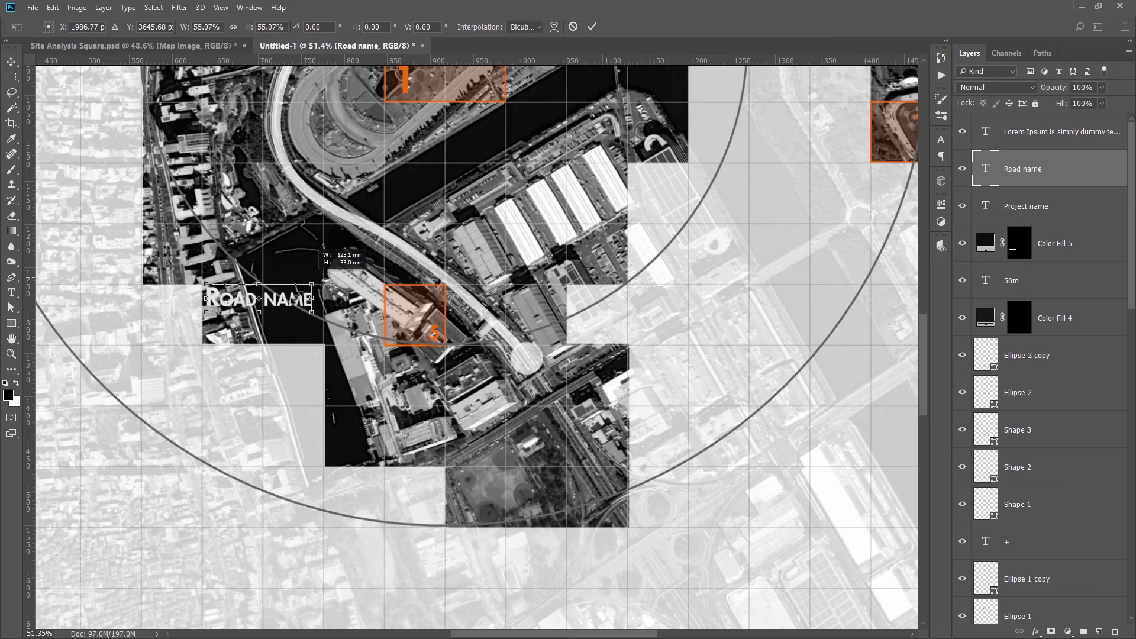
pyautogui.press('Return')
pyautogui.moveTo(264, 304)
pyautogui.mouseDown()
pyautogui.moveTo(485, 224)
pyautogui.moveTo(423, 231)
pyautogui.mouseUp()
pyautogui.moveTo(510, 187); pyautogui.dragTo(185, 347)
# Copy the Road name label and change it to 'River name'.
pyautogui.moveTo(119, 379); pyautogui.dragTo(328, 251)
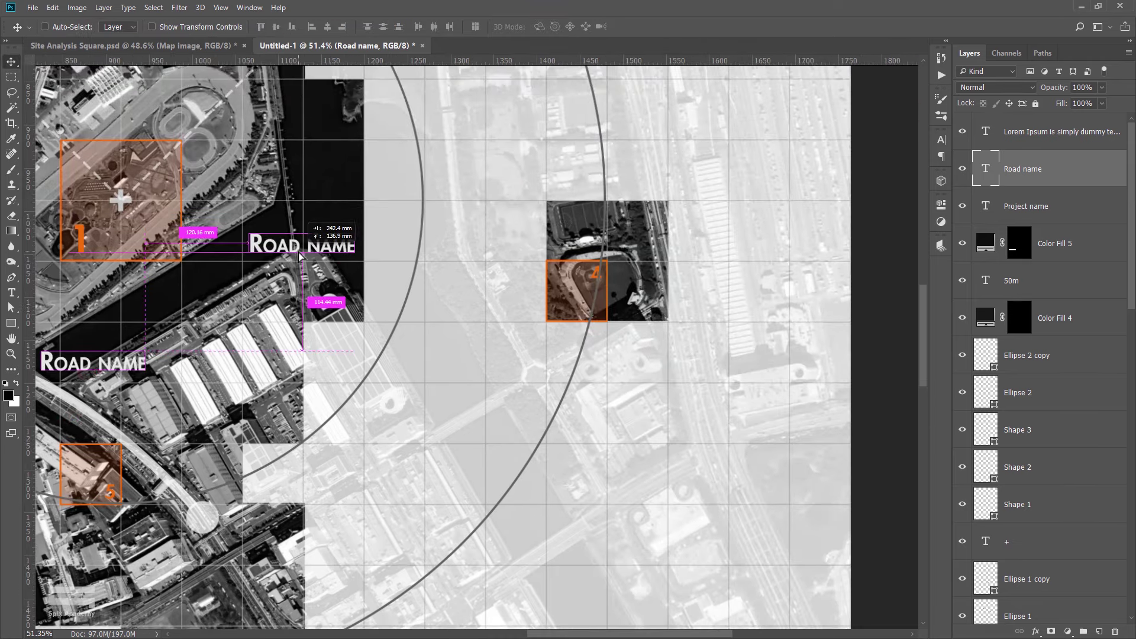
pyautogui.press('t')
pyautogui.click(299, 238)
pyautogui.doubleClick(299, 237)
pyautogui.write('River')
pyautogui.click(11, 61)
pyautogui.scroll(-3, 355, 255)
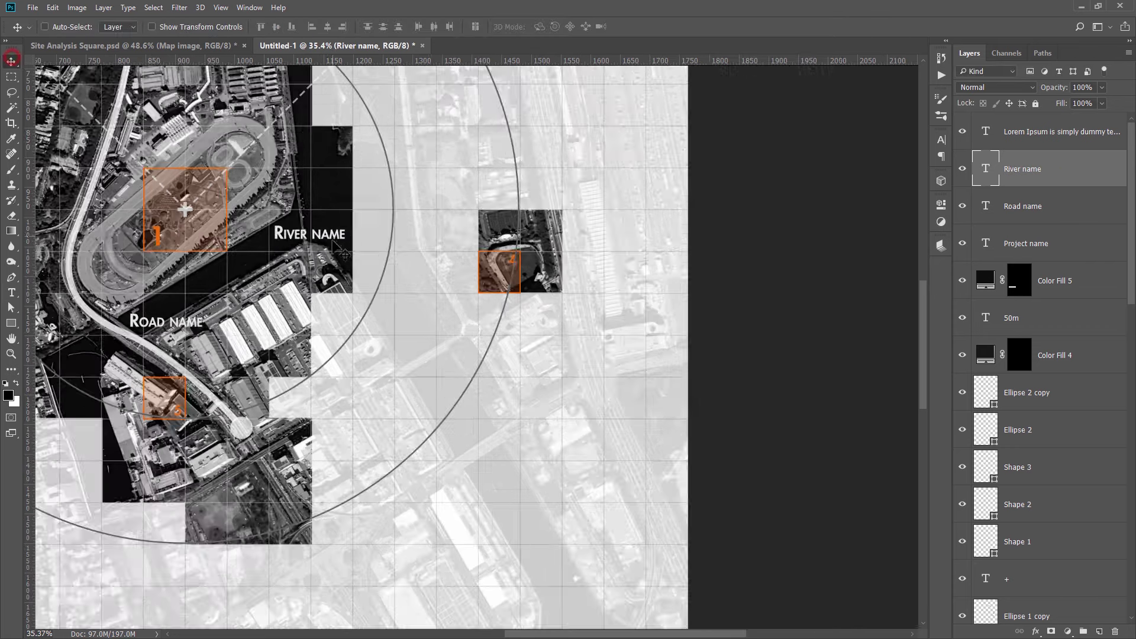
pyautogui.moveTo(357, 307); pyautogui.dragTo(431, 223)
pyautogui.scroll(-5, 379, 308)
pyautogui.scroll(-2, 284, 432)
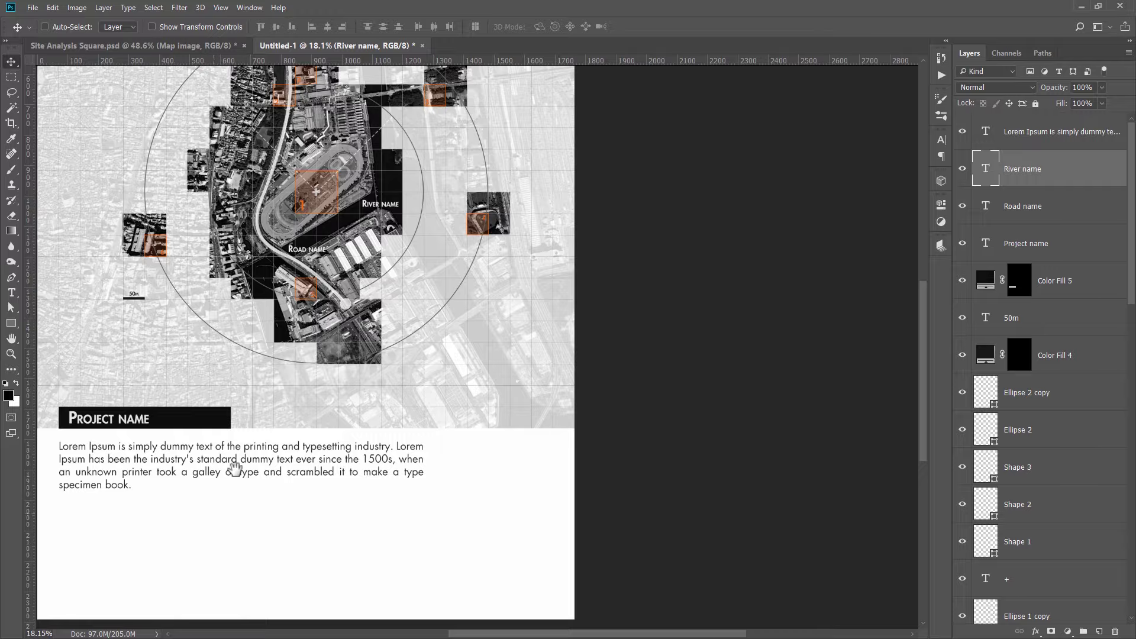
pyautogui.moveTo(241, 469); pyautogui.dragTo(191, 477)
pyautogui.scroll(1, 191, 449)
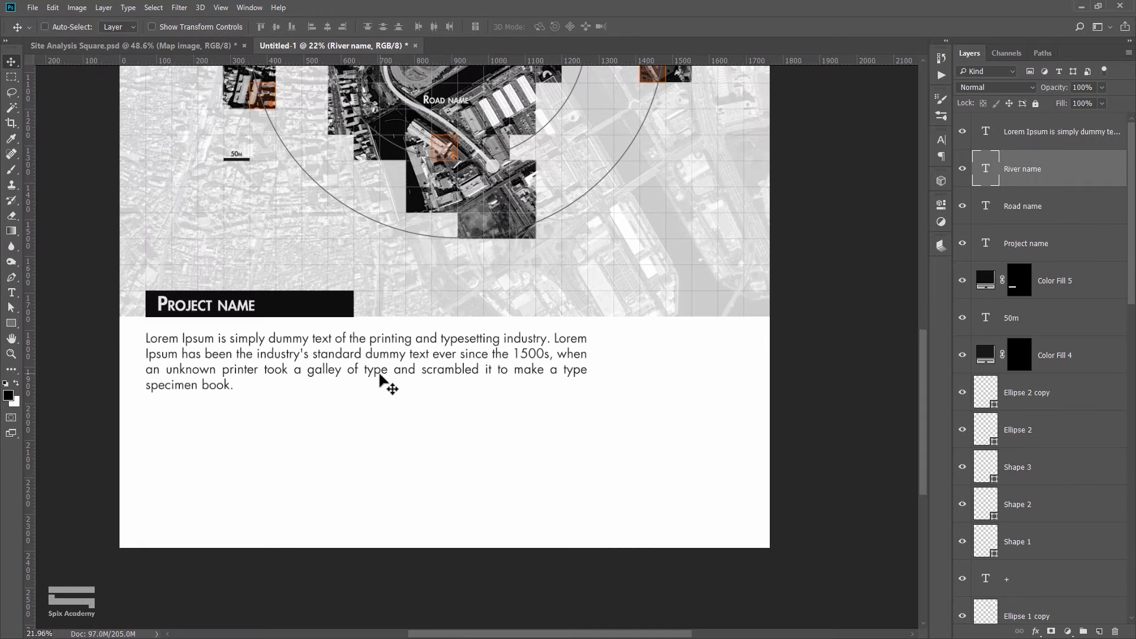
# Review the photo row in the Site Analysis Square reference, then return to Untitled-1.
pyautogui.click(166, 48)
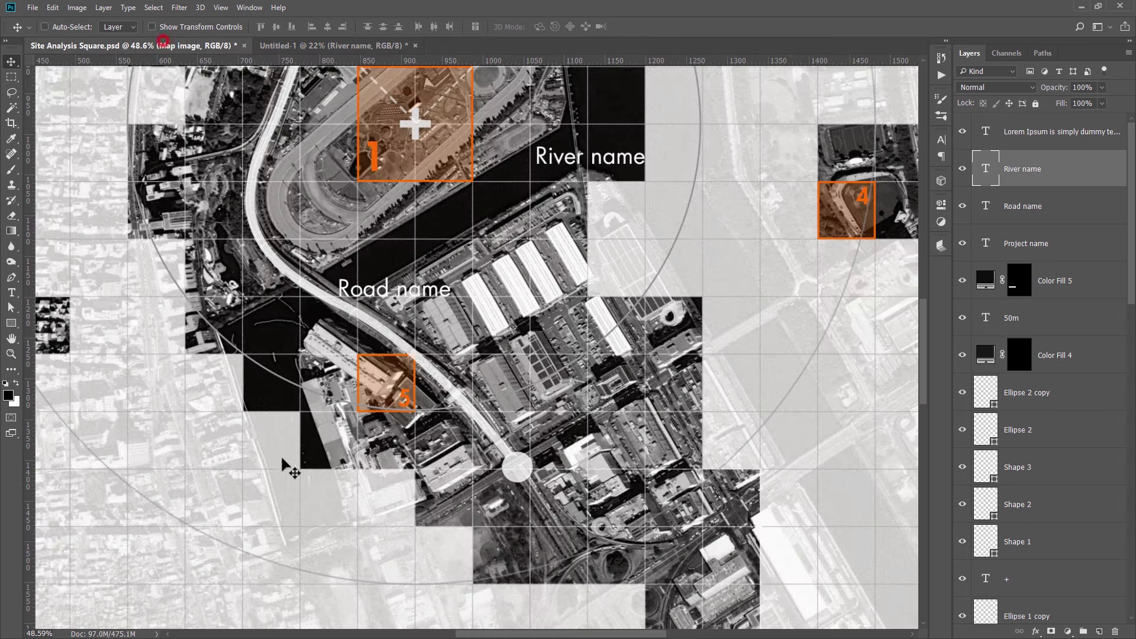
pyautogui.moveTo(354, 404); pyautogui.dragTo(533, 282)
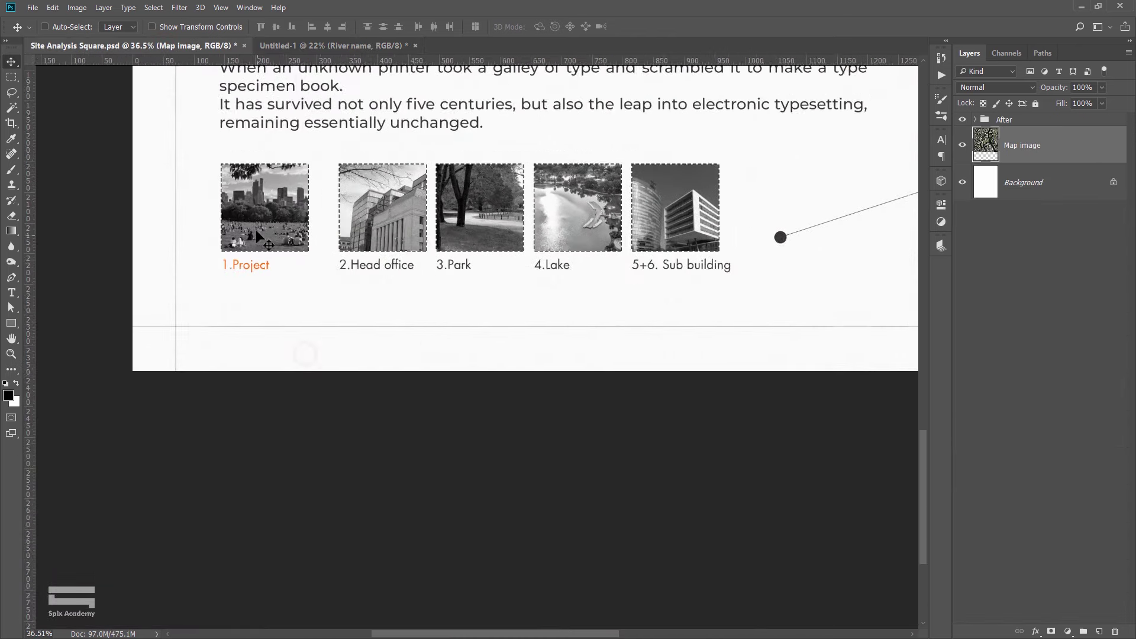
pyautogui.moveTo(255, 231); pyautogui.dragTo(338, 234)
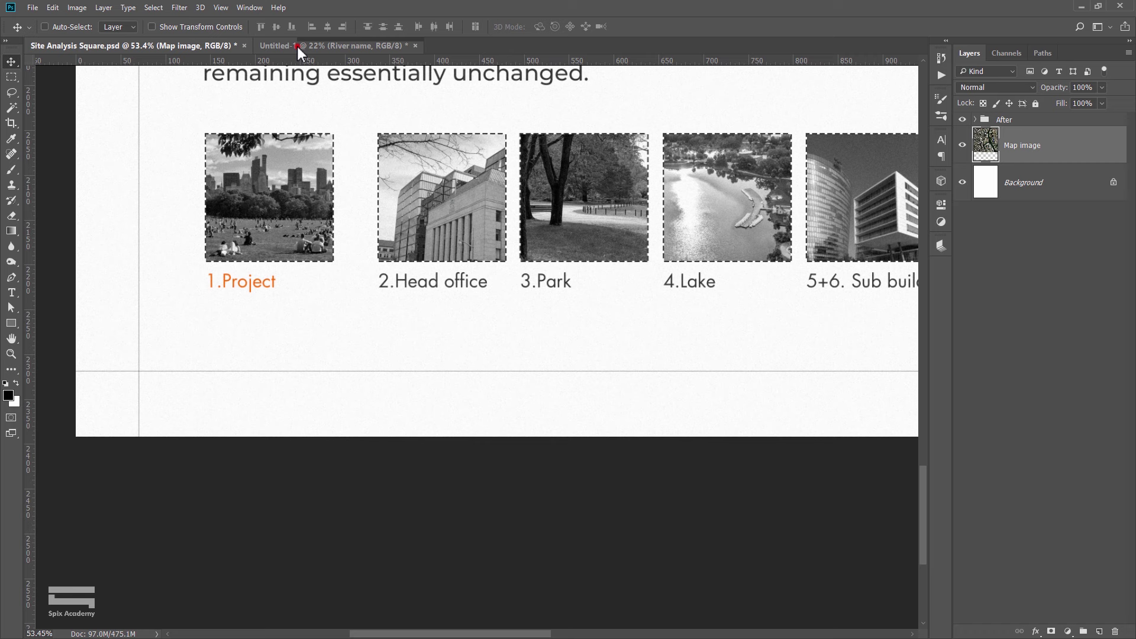
pyautogui.click(297, 46)
# Draw a square with the Rectangle Tool on the poster.
pyautogui.click(11, 323)
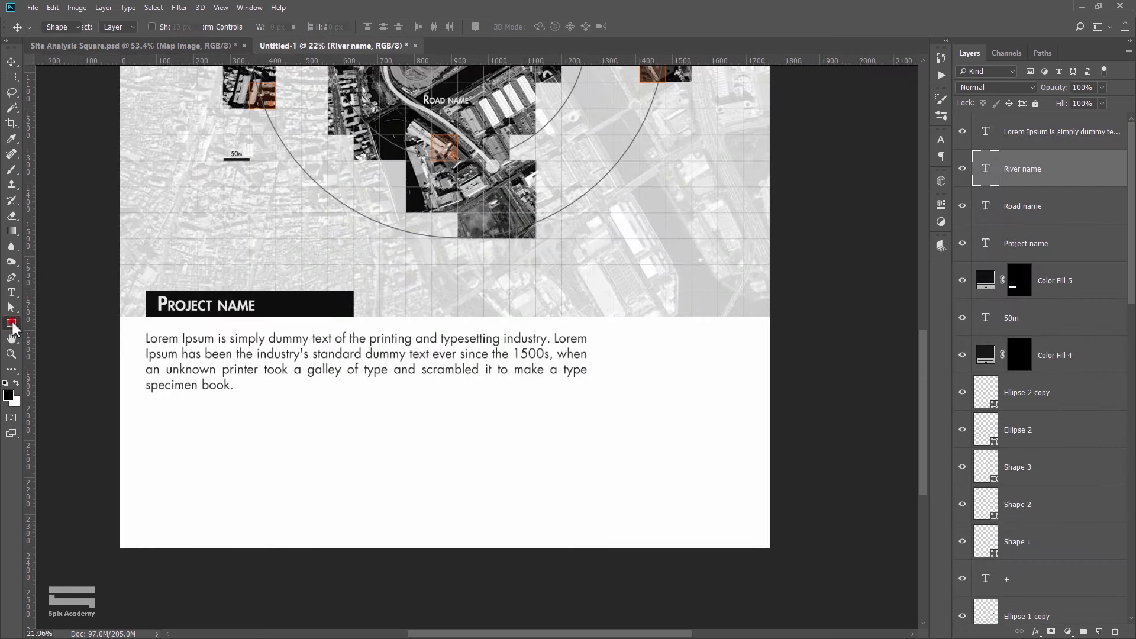
pyautogui.click(77, 323)
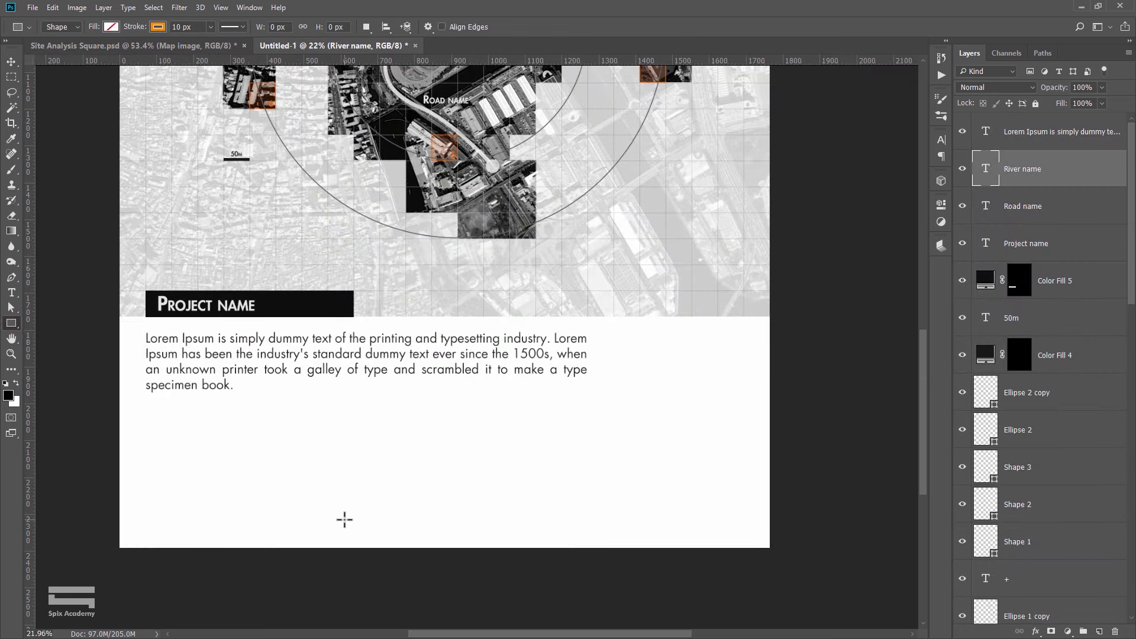
pyautogui.scroll(1, 261, 467)
pyautogui.moveTo(438, 234); pyautogui.dragTo(436, 257)
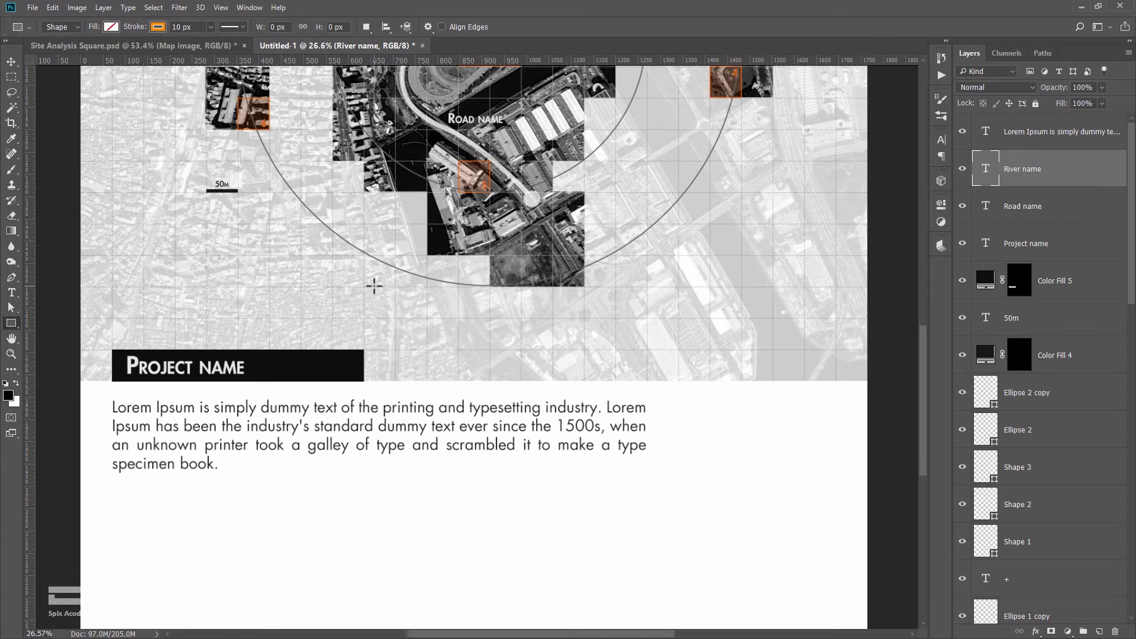
pyautogui.scroll(5, 375, 284)
pyautogui.scroll(2, 276, 244)
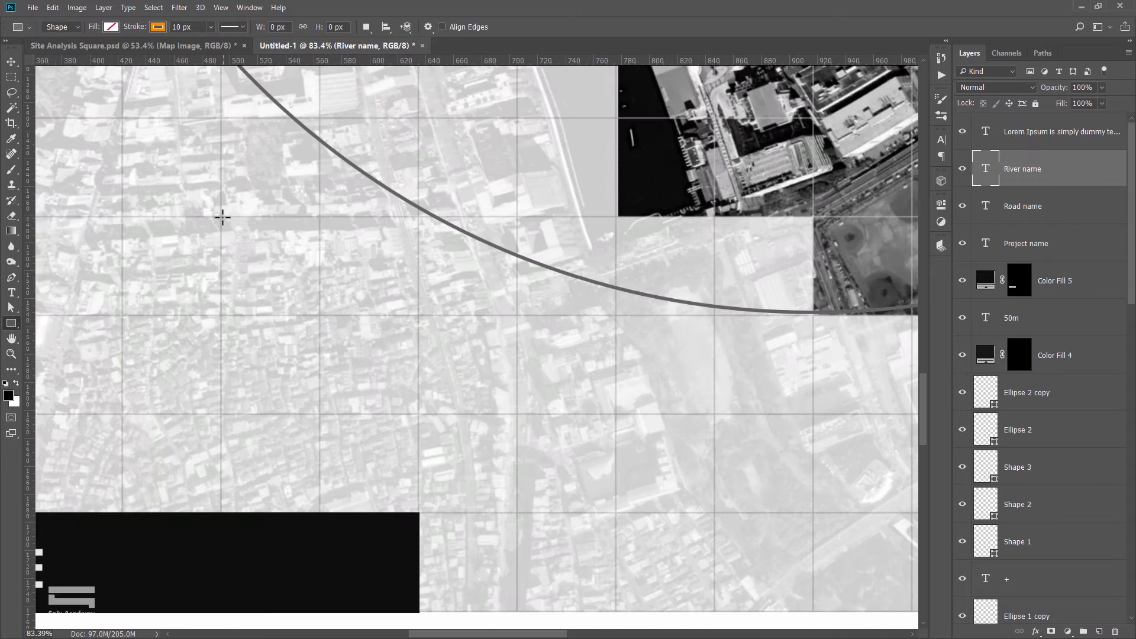
pyautogui.moveTo(221, 217); pyautogui.dragTo(423, 414)
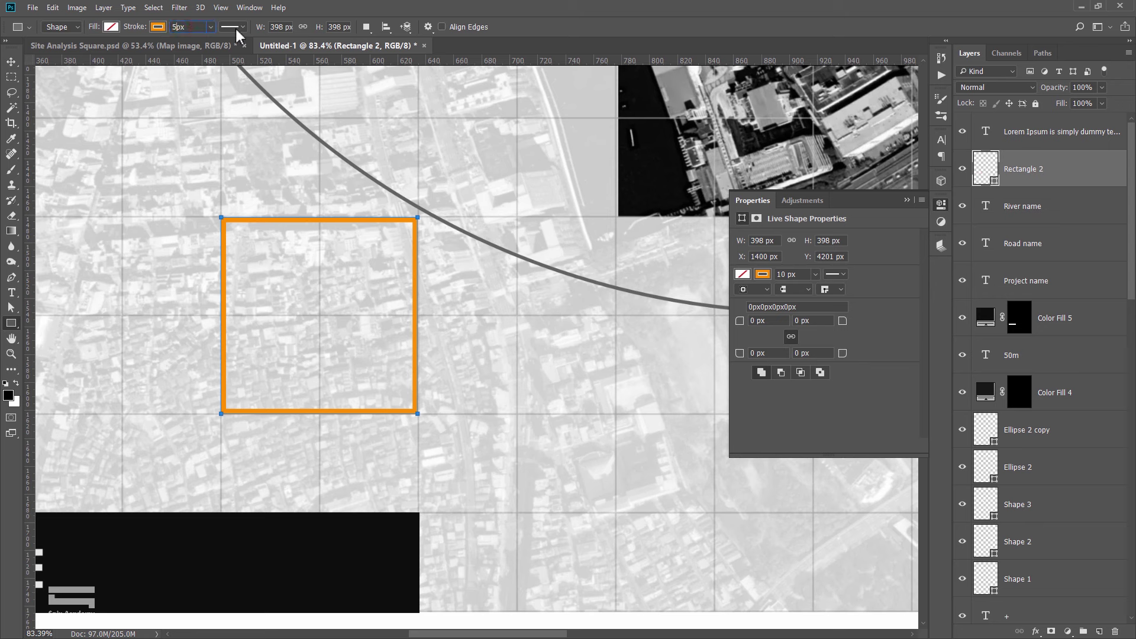
# Give the square a dashed 4 px dark grey outline and orange fill.
pyautogui.click(235, 27)
pyautogui.click(231, 83)
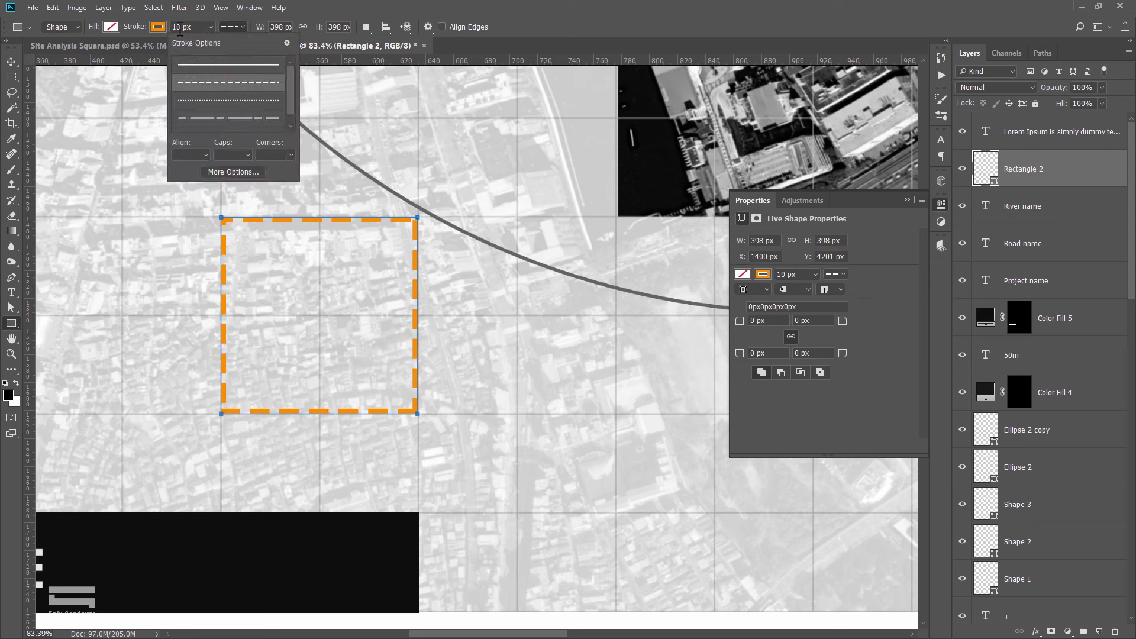
pyautogui.doubleClick(177, 26)
pyautogui.write('5')
pyautogui.press('Return')
pyautogui.click(158, 26)
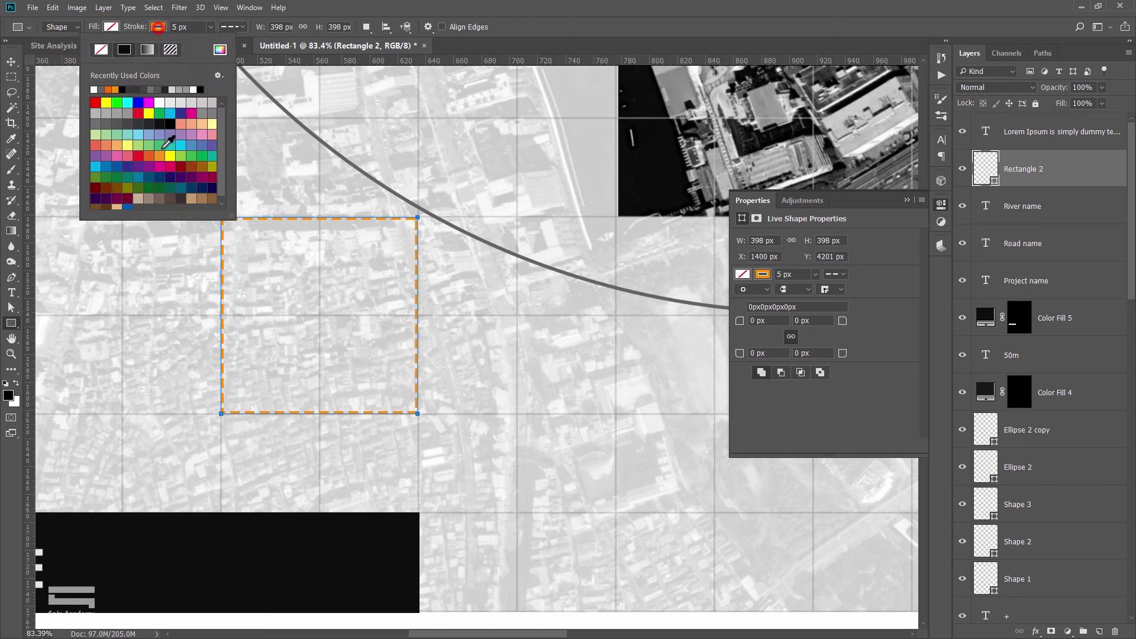
pyautogui.click(135, 123)
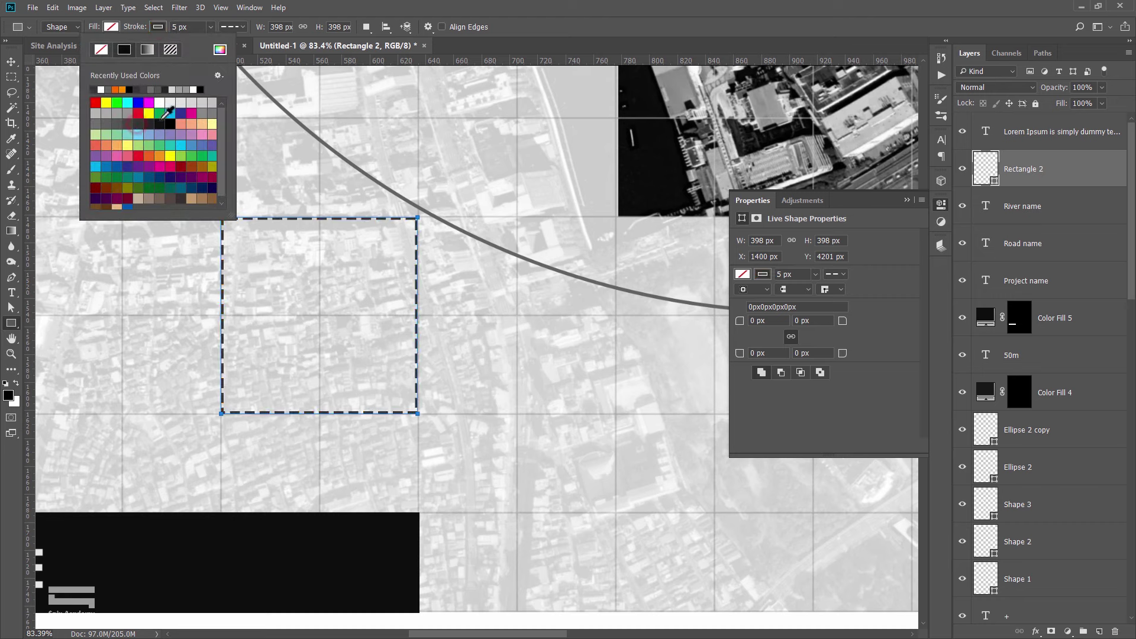
pyautogui.doubleClick(177, 23)
pyautogui.write('4')
pyautogui.press('Return')
pyautogui.click(110, 29)
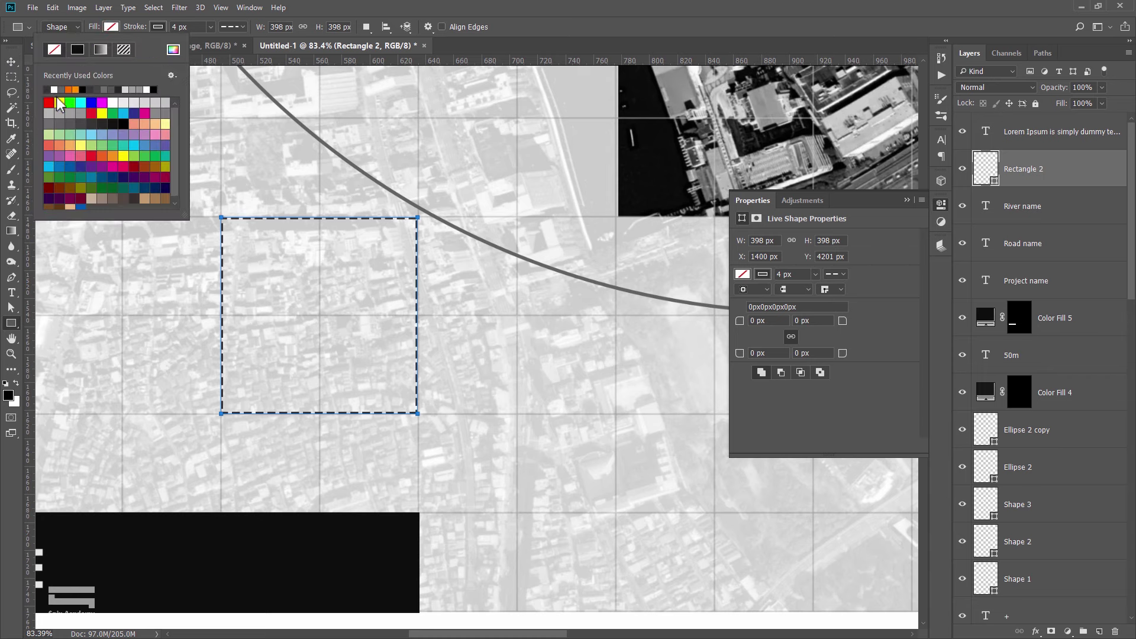
pyautogui.click(75, 91)
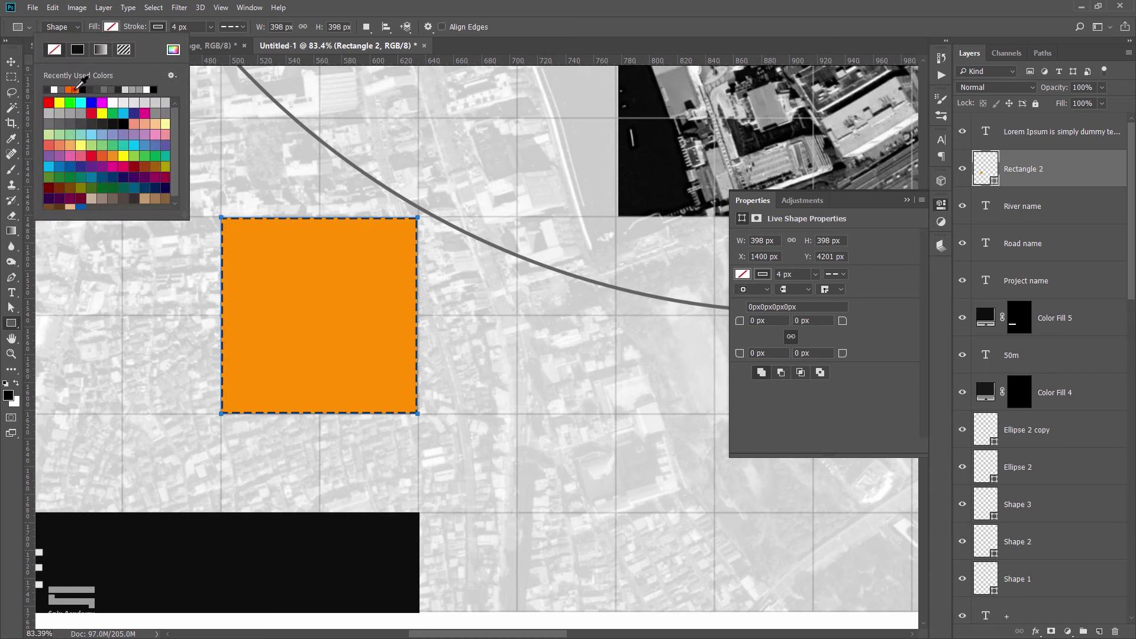
# Move the orange square below the Lorem Ipsum paragraph.
pyautogui.press('v')
pyautogui.scroll(-3, 331, 252)
pyautogui.scroll(-2, 342, 253)
pyautogui.moveTo(341, 252)
pyautogui.mouseDown()
pyautogui.moveTo(186, 490)
pyautogui.moveTo(176, 482)
pyautogui.mouseUp()
pyautogui.click(907, 200)
pyautogui.scroll(2, 224, 462)
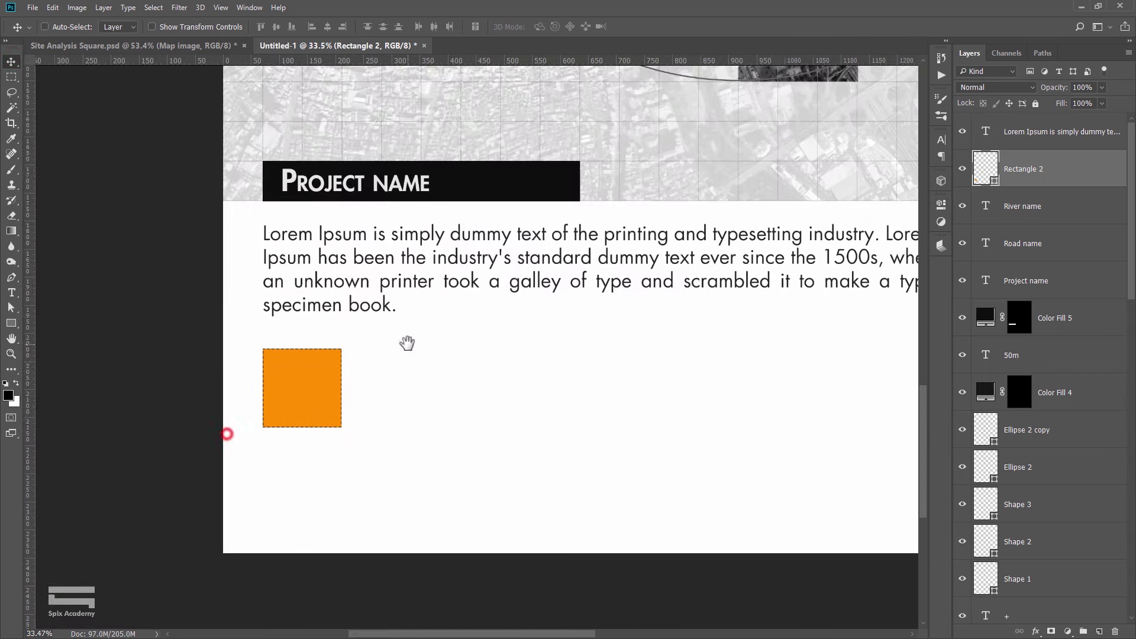
pyautogui.scroll(1, 316, 411)
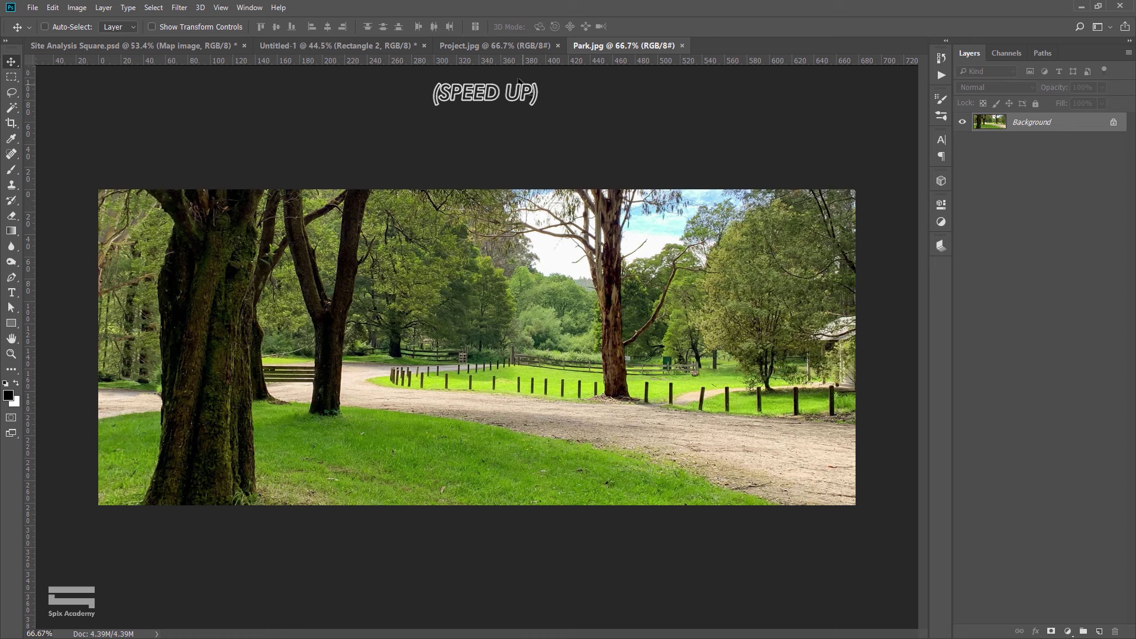
# Look over Project.jpg and the Site Analysis Square reference, then return to Untitled-1.
pyautogui.click(491, 45)
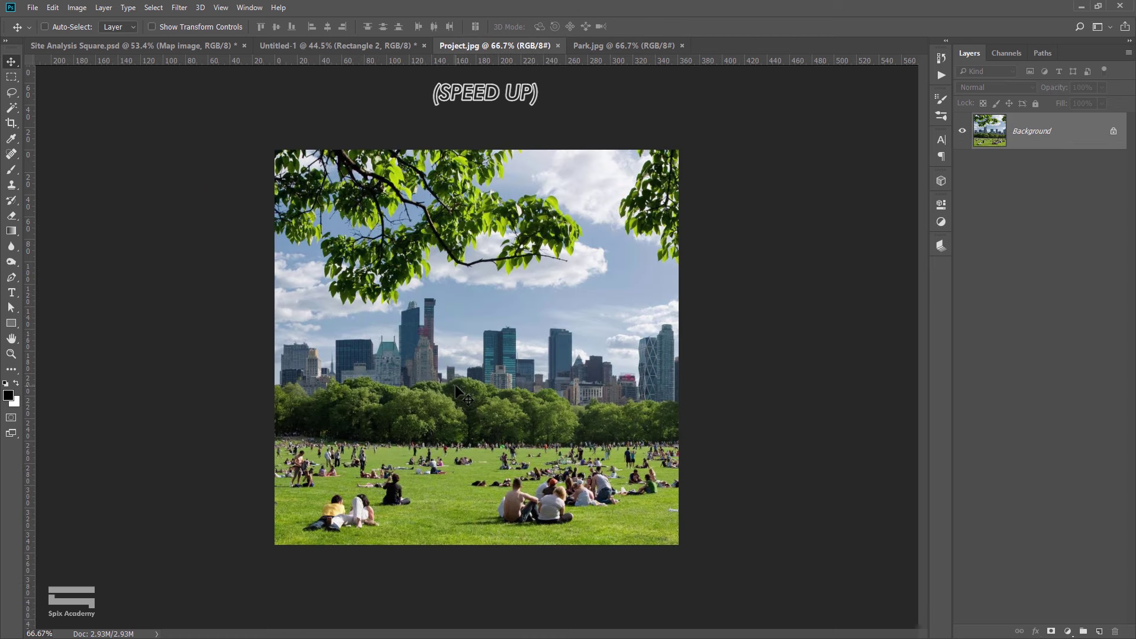
pyautogui.scroll(-3, 503, 394)
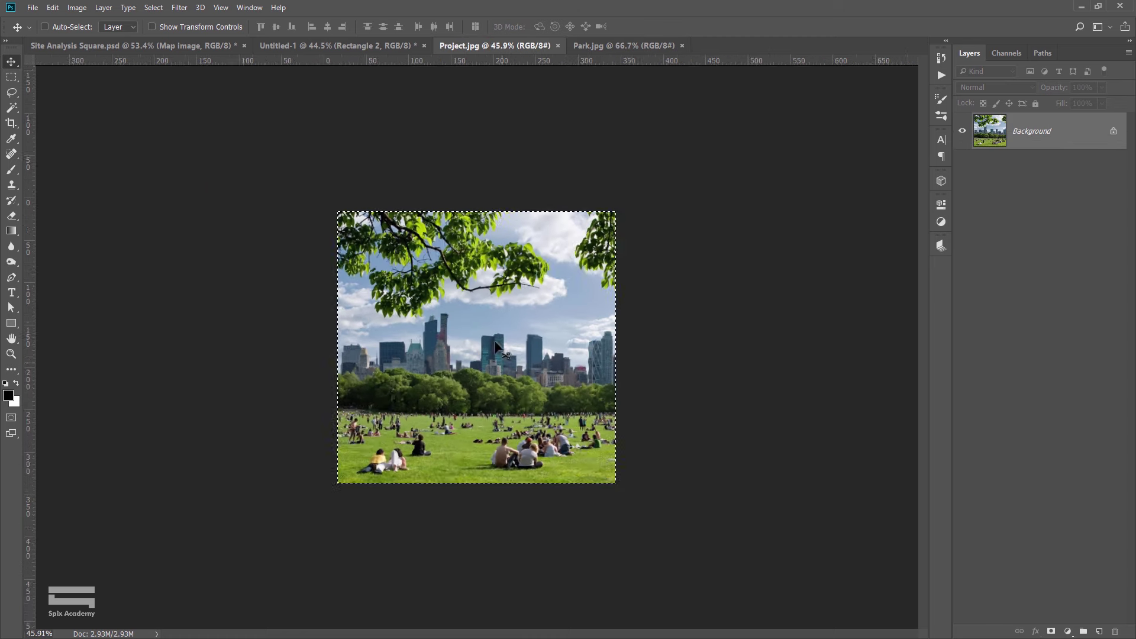
pyautogui.click(155, 46)
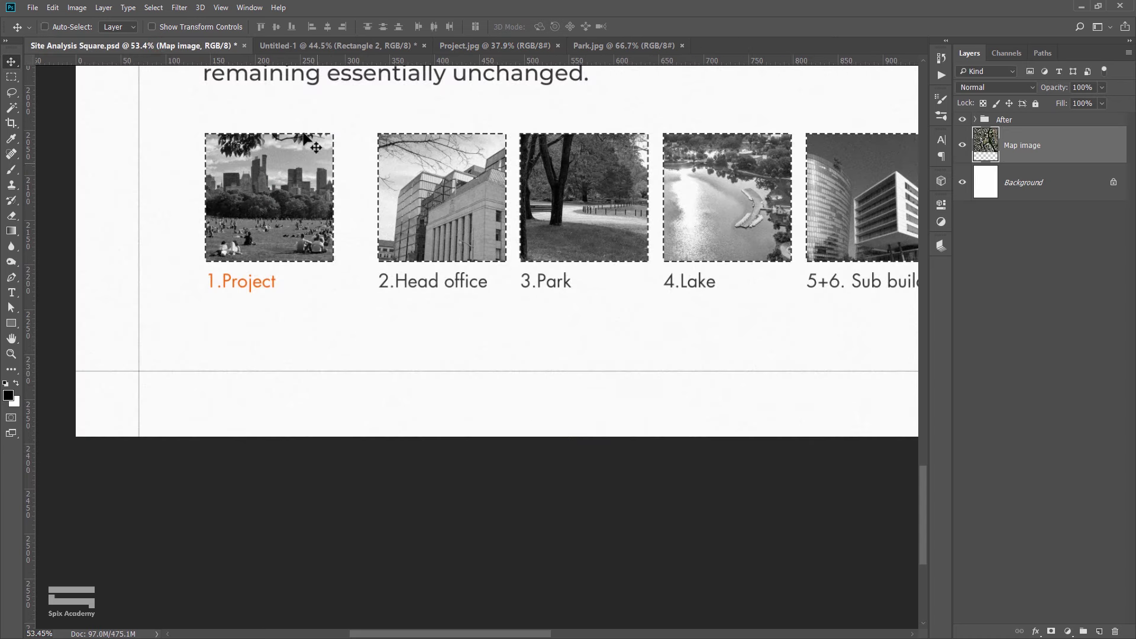
pyautogui.click(338, 46)
# Move Rectangle 2 above the Lorem Ipsum text and paste the park photo over the square.
pyautogui.click(1055, 165)
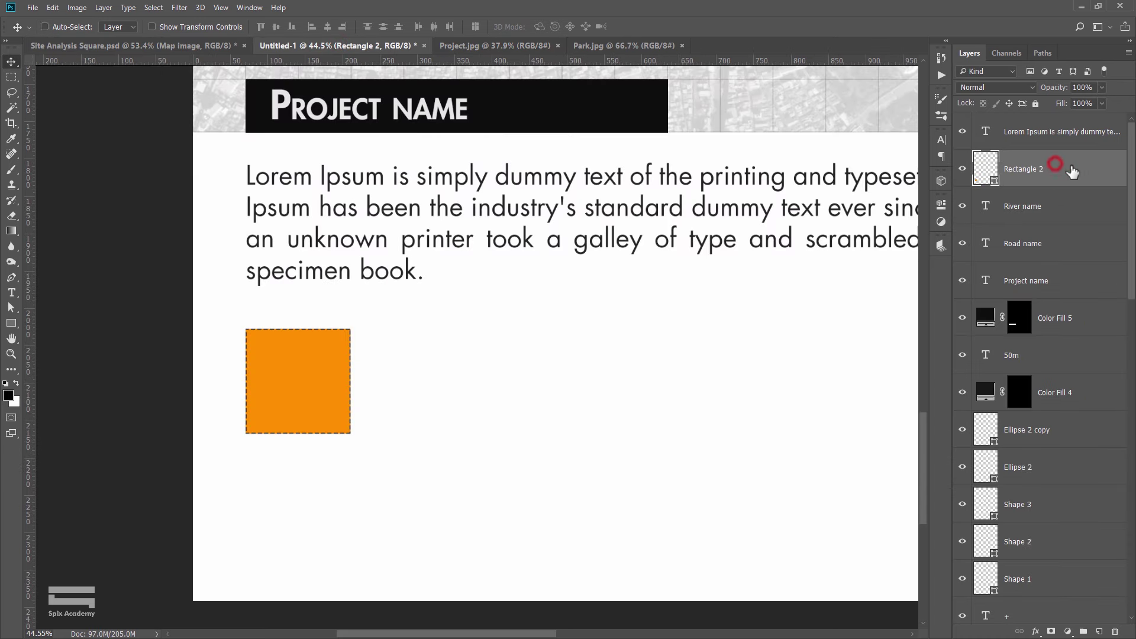
pyautogui.moveTo(1073, 171); pyautogui.dragTo(1066, 130)
pyautogui.hotkey('ctrl', 'v')
pyautogui.moveTo(613, 370)
pyautogui.mouseDown()
pyautogui.moveTo(514, 340)
pyautogui.moveTo(424, 393)
pyautogui.moveTo(397, 373)
pyautogui.mouseUp()
pyautogui.scroll(2, 513, 340)
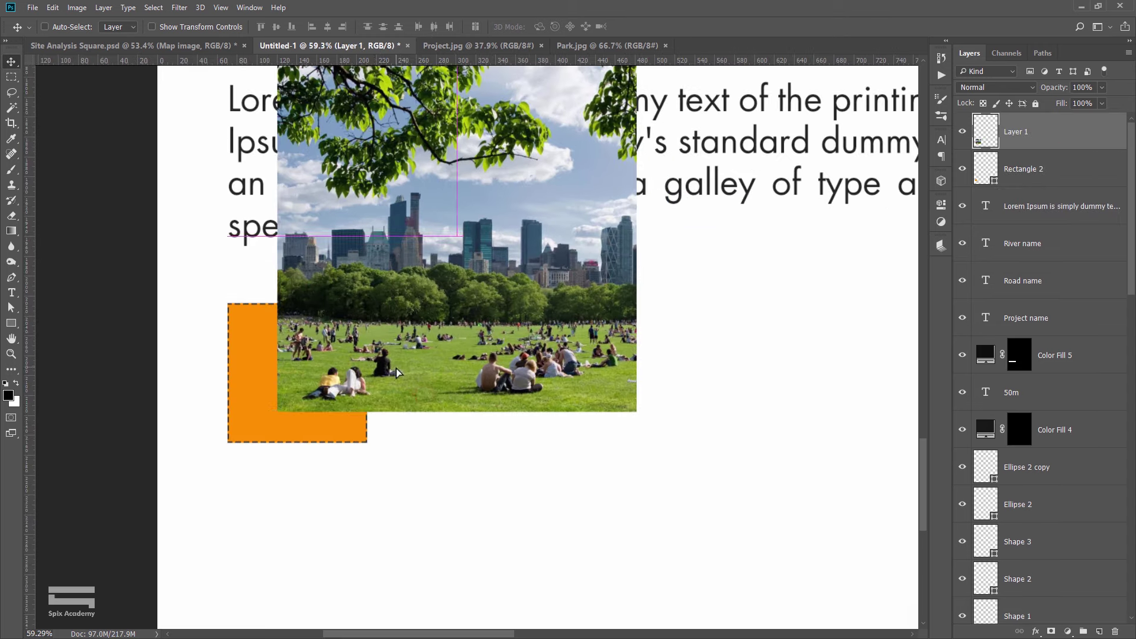
pyautogui.scroll(2, 396, 373)
# Clip the park photo to Rectangle 2 and shift it inside the square frame.
pyautogui.rightClick(1085, 138)
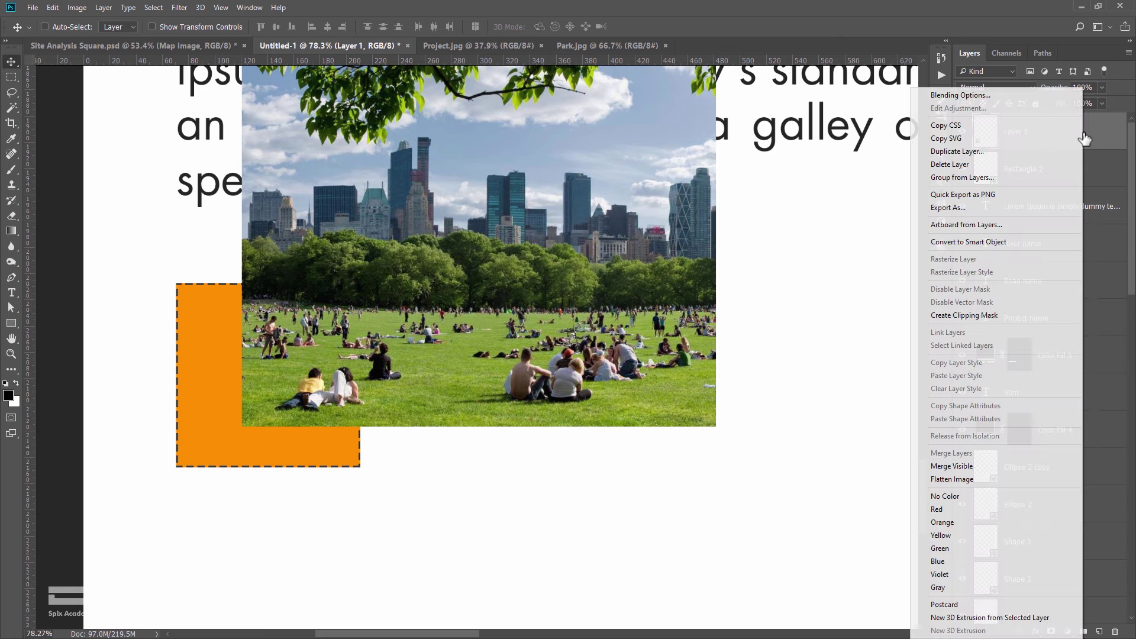
pyautogui.click(995, 316)
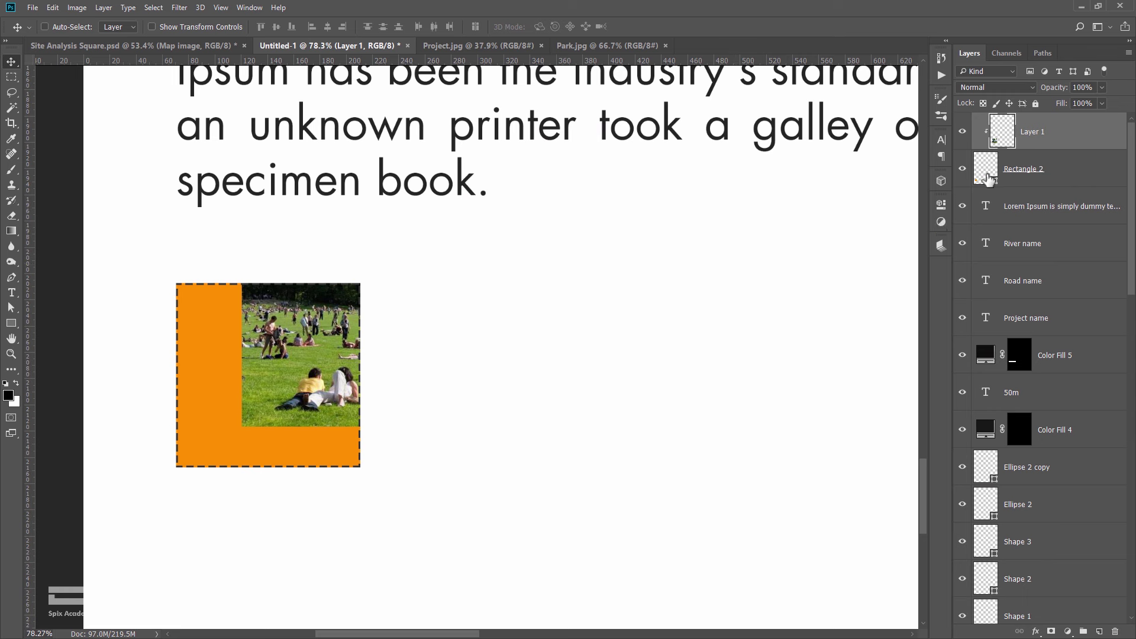
pyautogui.click(1040, 171)
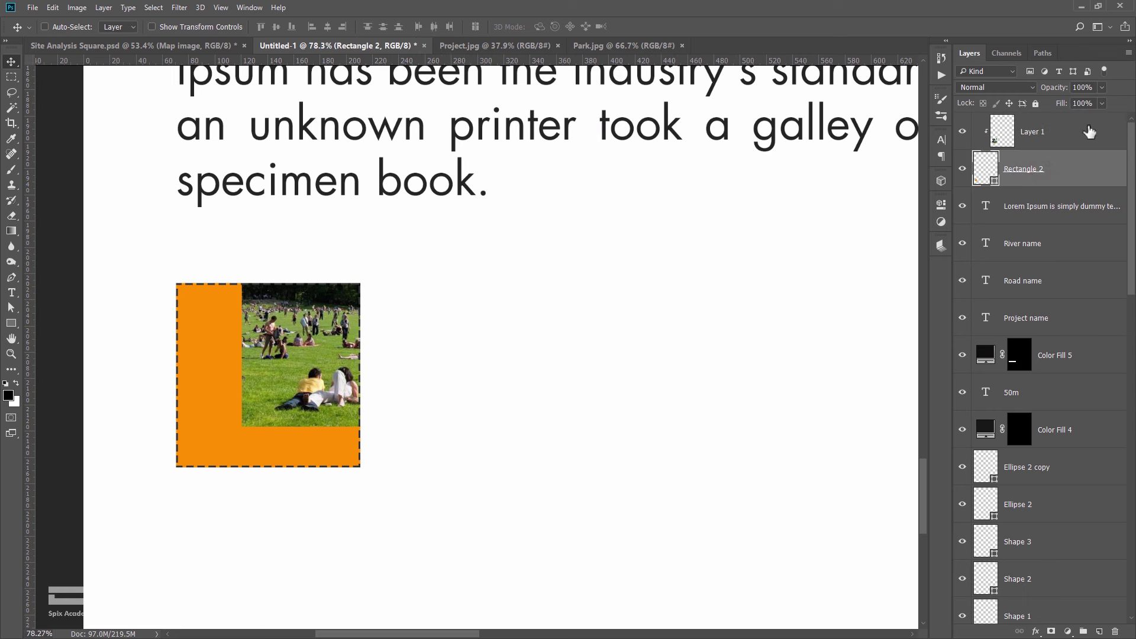
pyautogui.click(1063, 138)
pyautogui.moveTo(322, 380)
pyautogui.mouseDown()
pyautogui.moveTo(392, 374)
pyautogui.moveTo(282, 376)
pyautogui.mouseUp()
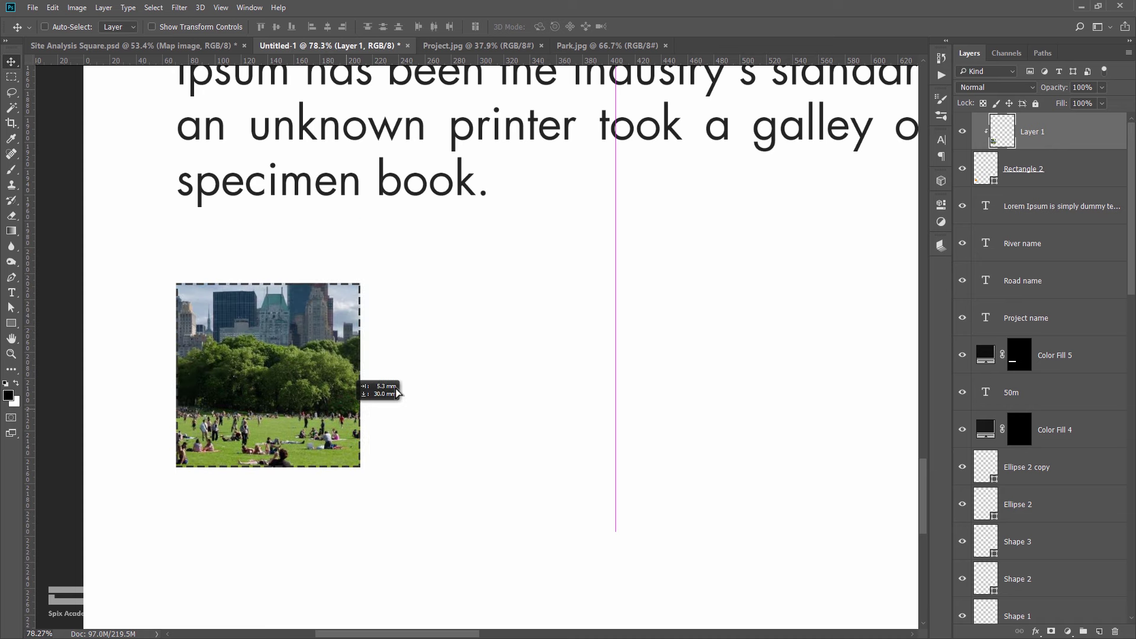
pyautogui.scroll(-2, 499, 246)
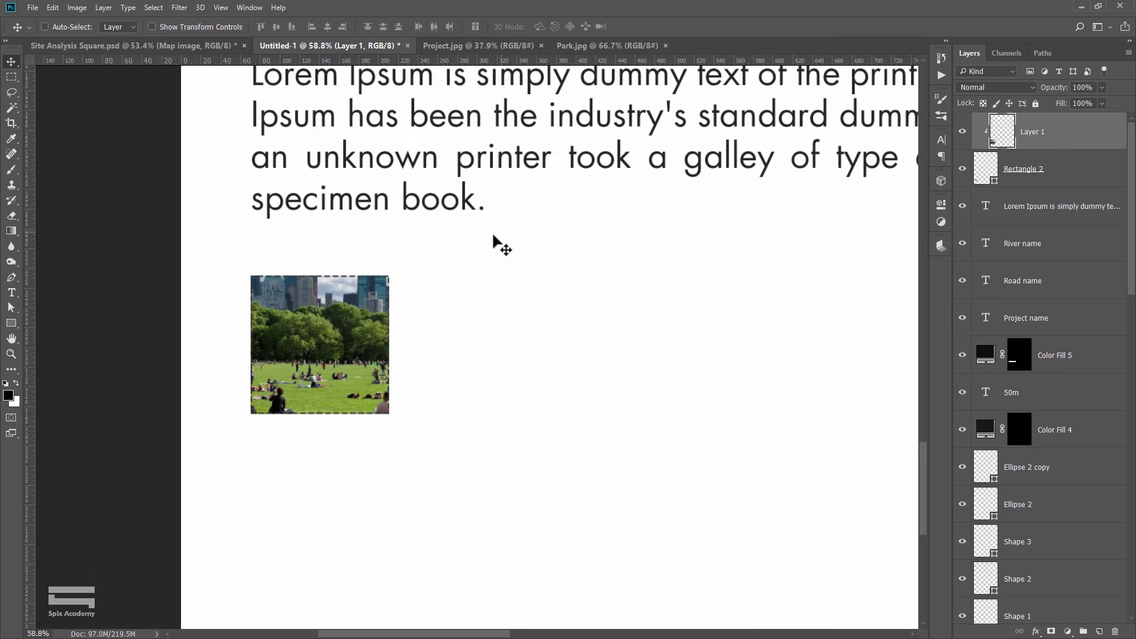
# Scale the park photo to about half size and fit it within the dashed frame.
pyautogui.hotkey('ctrl', 't')
pyautogui.moveTo(536, 111); pyautogui.dragTo(439, 197)
pyautogui.moveTo(408, 271); pyautogui.dragTo(379, 332)
pyautogui.press('Return')
pyautogui.scroll(2, 337, 340)
pyautogui.scroll(1, 332, 338)
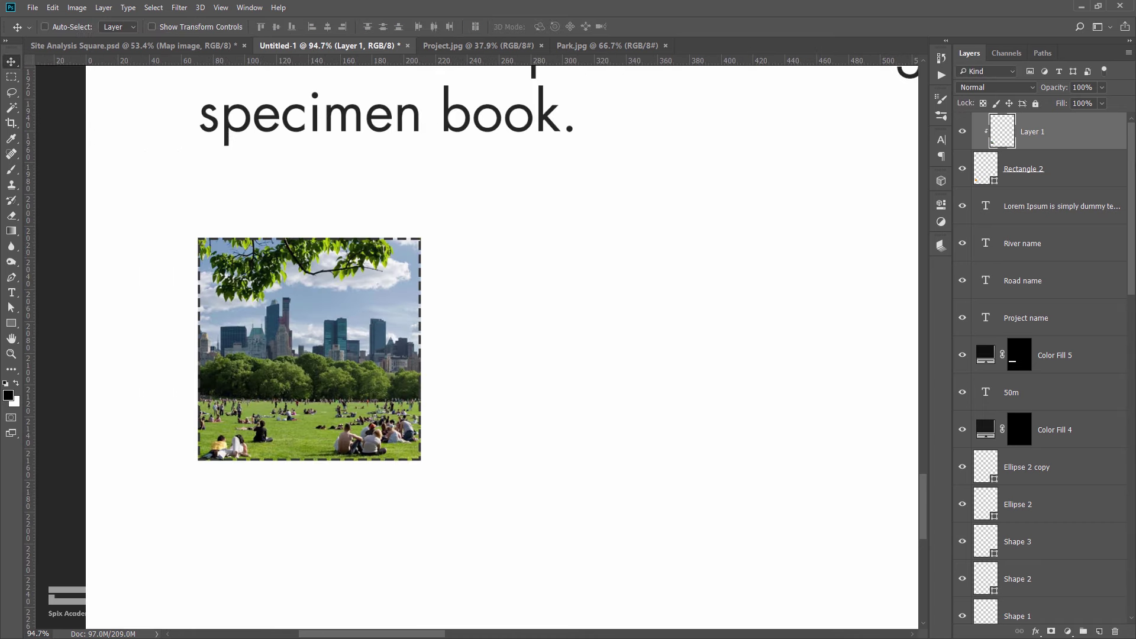
pyautogui.click(1067, 632)
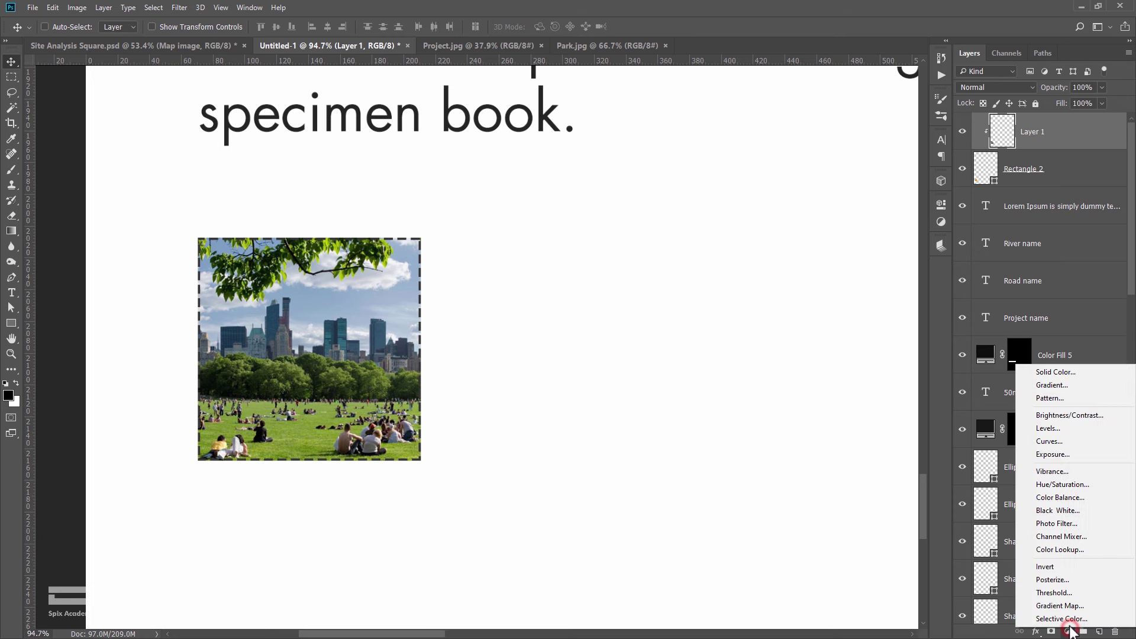
# Add a Black & White adjustment layer clipped to the park photo only.
pyautogui.click(1068, 511)
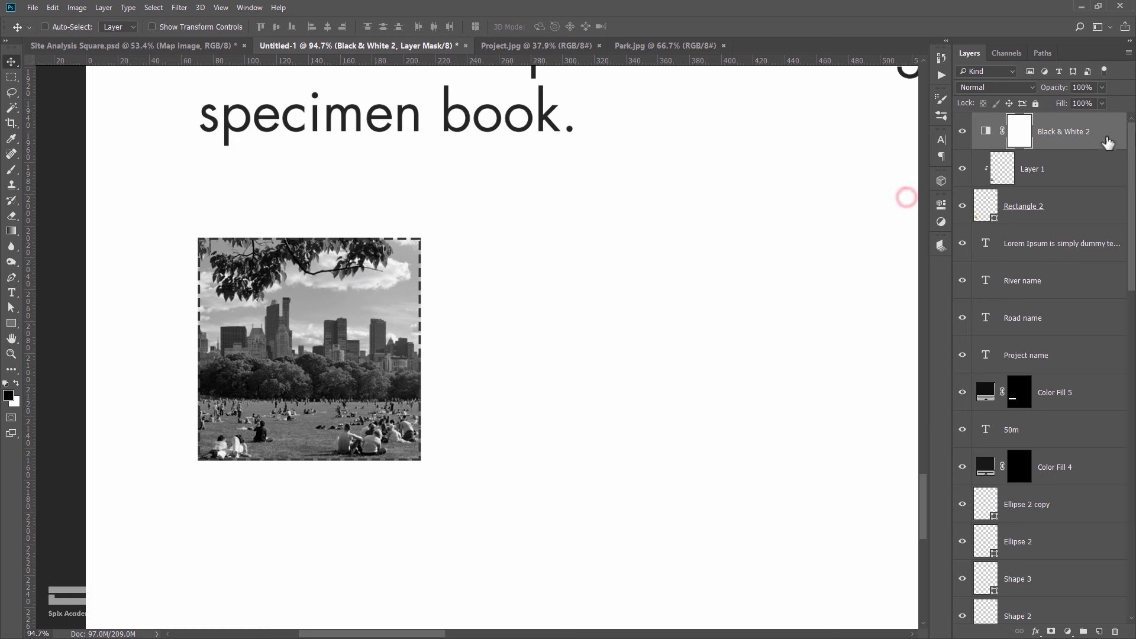
pyautogui.rightClick(1108, 142)
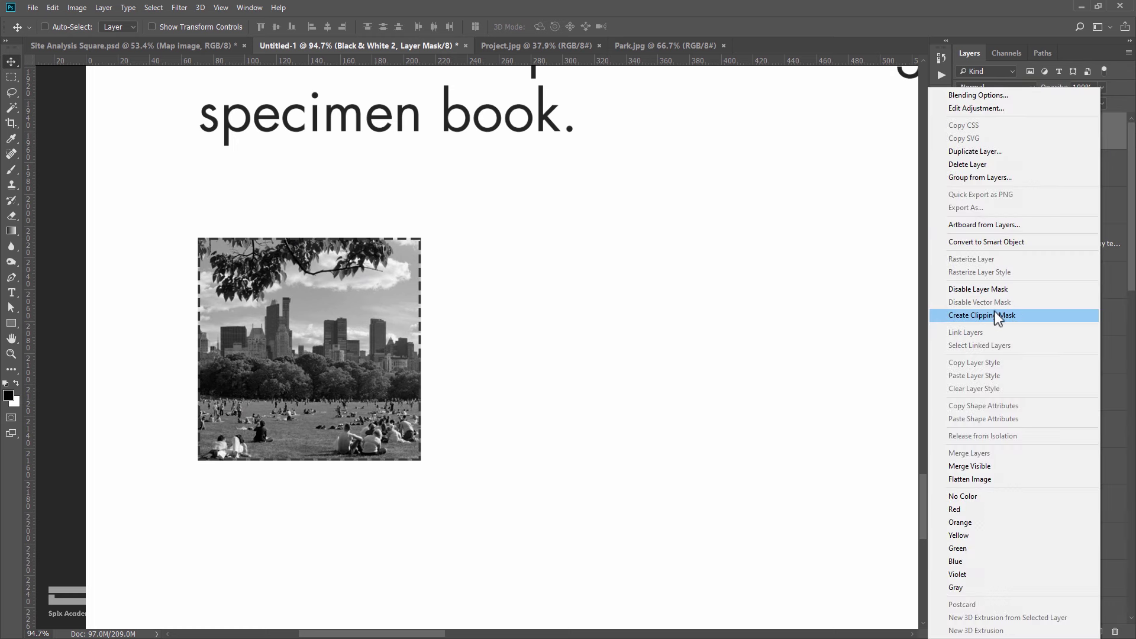
pyautogui.click(996, 315)
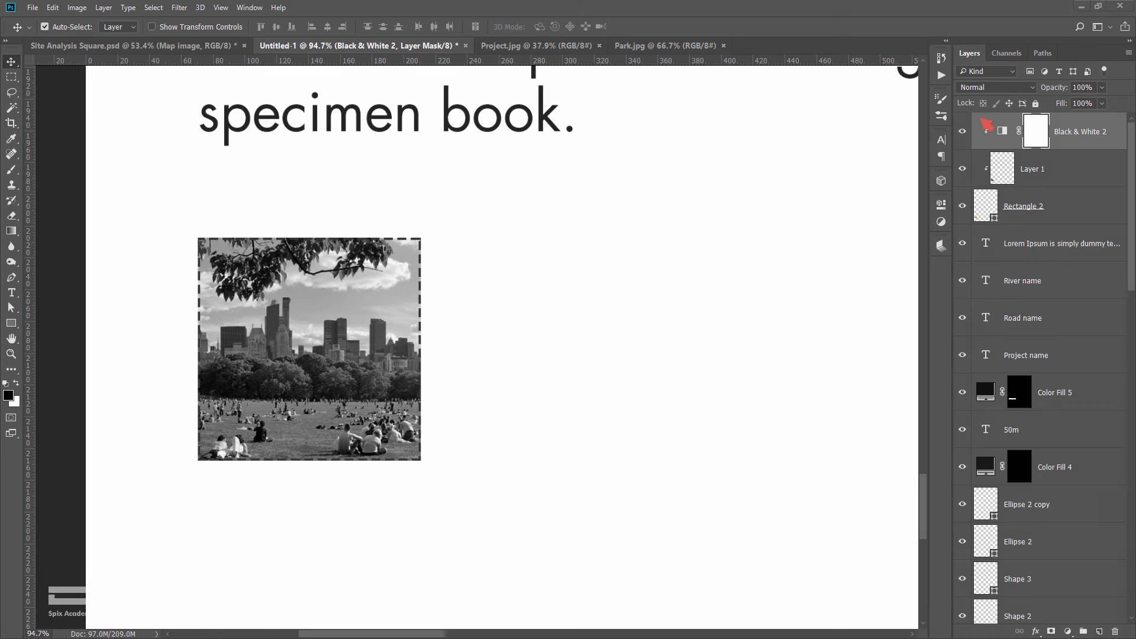
pyautogui.moveTo(1027, 114); pyautogui.dragTo(1041, 145)
pyautogui.press('Escape')
pyautogui.scroll(-3, 477, 259)
pyautogui.scroll(-2, 420, 224)
pyautogui.scroll(-1, 416, 188)
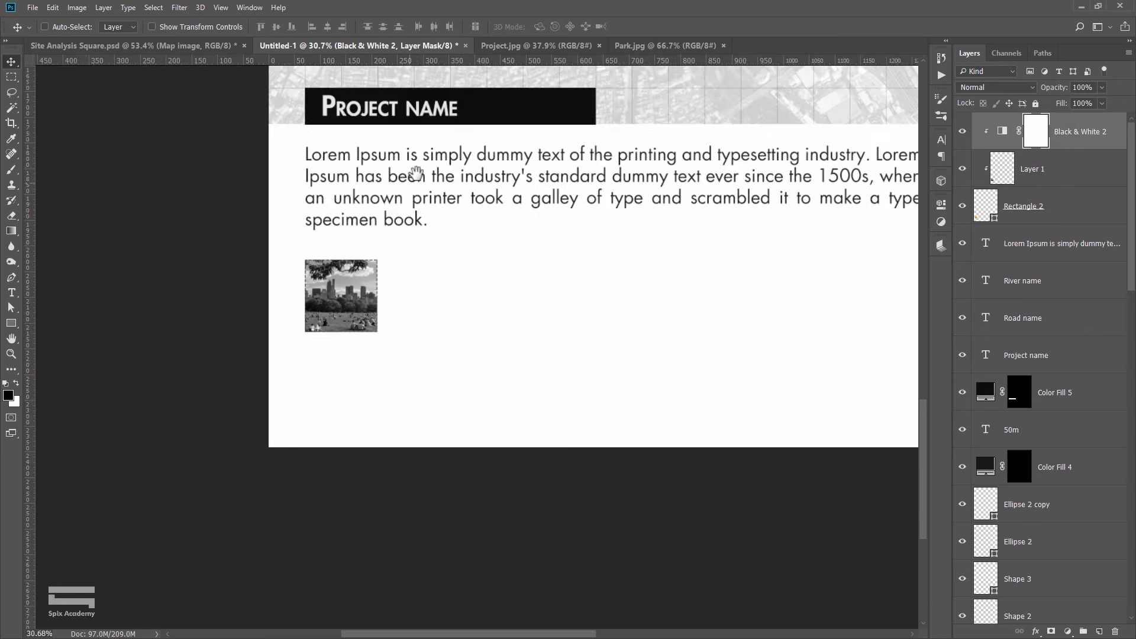
pyautogui.scroll(-2, 414, 178)
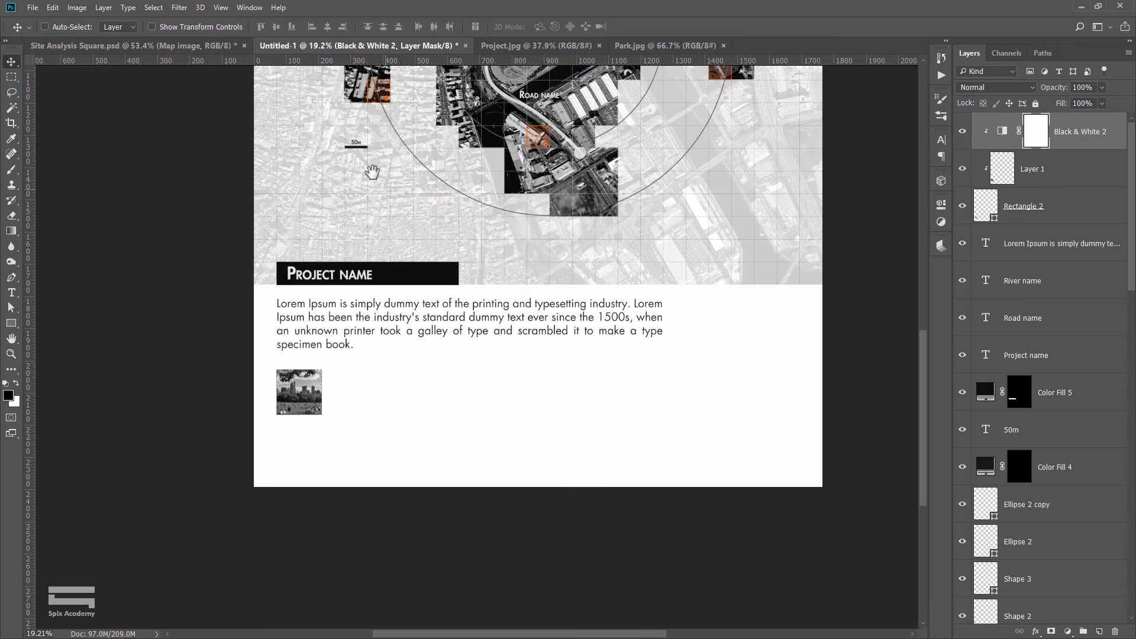
pyautogui.scroll(2, 370, 163)
# Duplicate the 50m scale label and place the copy below the park photo.
pyautogui.scroll(1, 368, 158)
pyautogui.keyDown('ctrl'); pyautogui.click(349, 149); pyautogui.keyUp('ctrl')
pyautogui.scroll(-1, 358, 153)
pyautogui.moveTo(357, 153); pyautogui.dragTo(395, 528)
pyautogui.scroll(2, 460, 289)
pyautogui.moveTo(424, 314); pyautogui.dragTo(273, 408)
pyautogui.scroll(1, 272, 408)
# Change the copied label to '1. Project' in the Futura Book weight.
pyautogui.doubleClick(248, 401)
pyautogui.write('1. Project')
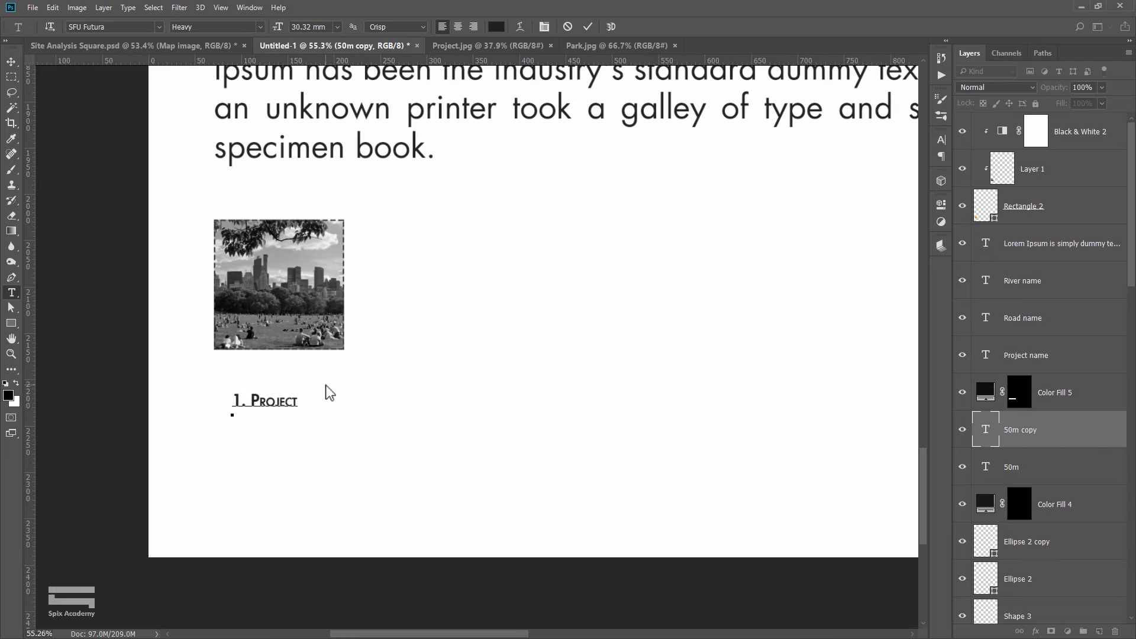
pyautogui.scroll(1, 330, 393)
pyautogui.scroll(1, 337, 356)
pyautogui.hotkey('ctrl', 'a')
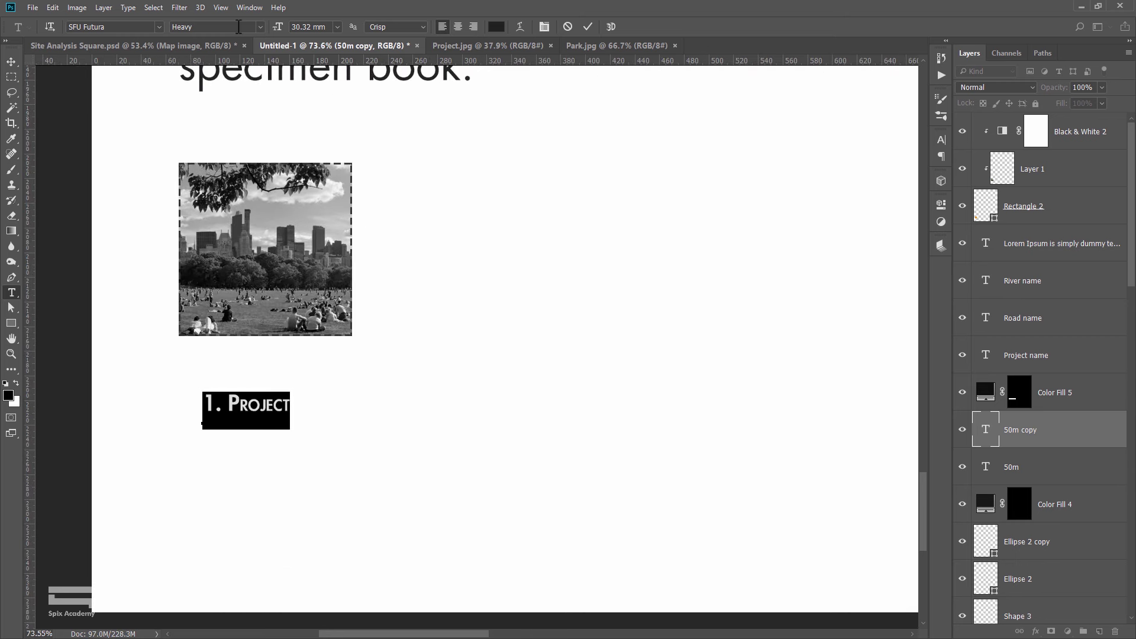
pyautogui.click(159, 26)
pyautogui.click(261, 26)
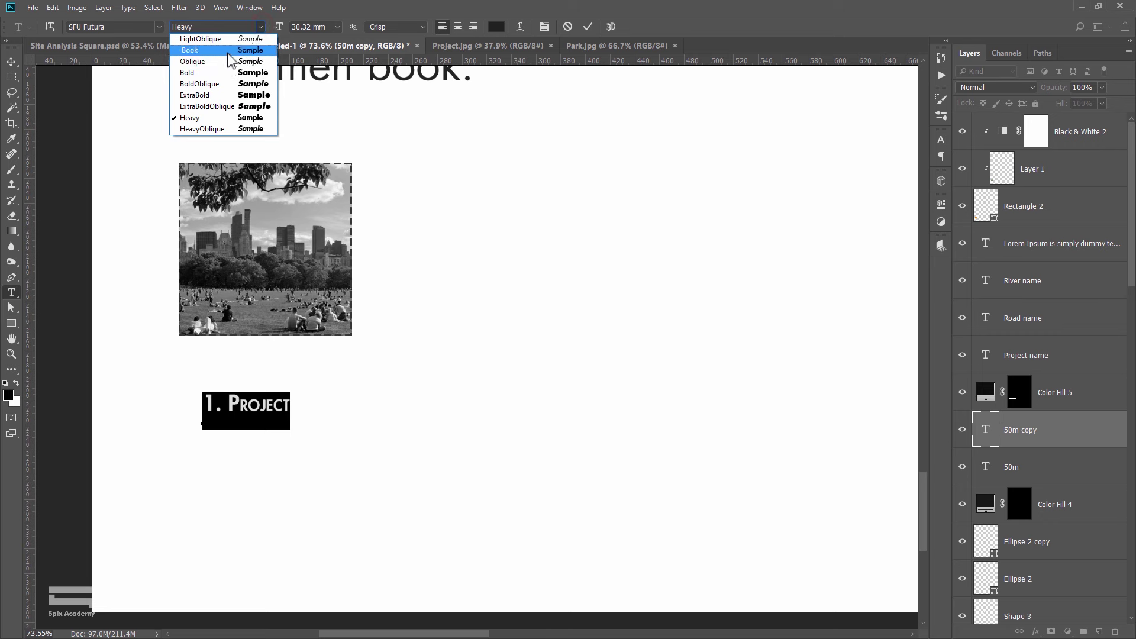
pyautogui.click(227, 53)
pyautogui.click(12, 62)
# Position the '1. Project' caption just under the photo, checking the Site Analysis Square reference.
pyautogui.moveTo(266, 381); pyautogui.dragTo(252, 339)
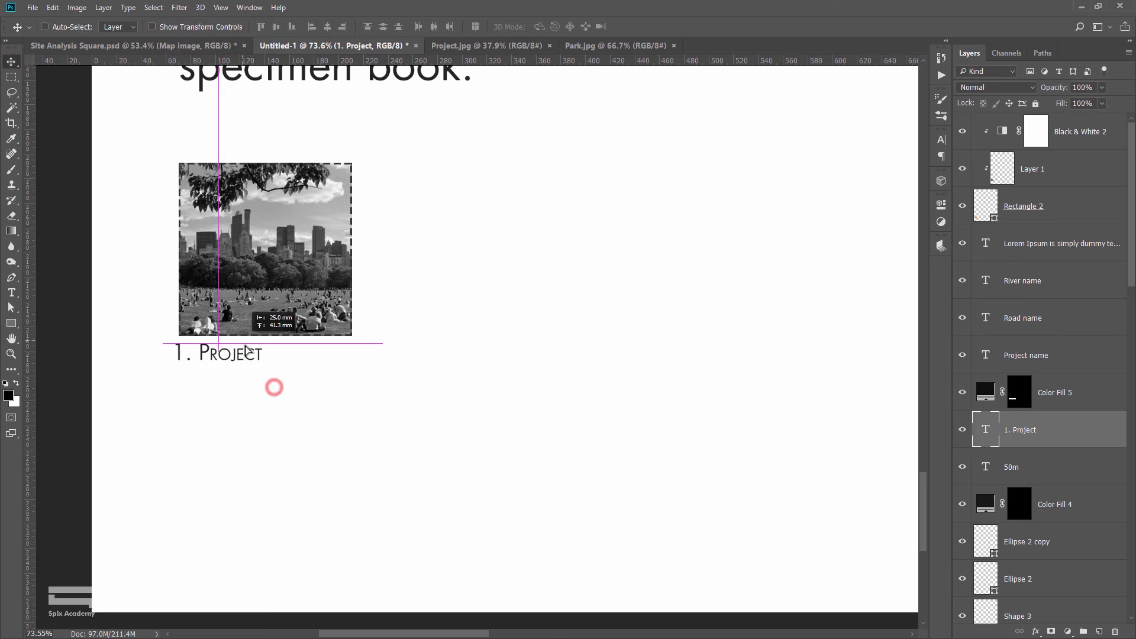
pyautogui.keyDown('alt'); pyautogui.scroll(-1, 253, 339); pyautogui.keyUp('alt')
pyautogui.keyDown('alt'); pyautogui.scroll(1, 254, 337); pyautogui.keyUp('alt')
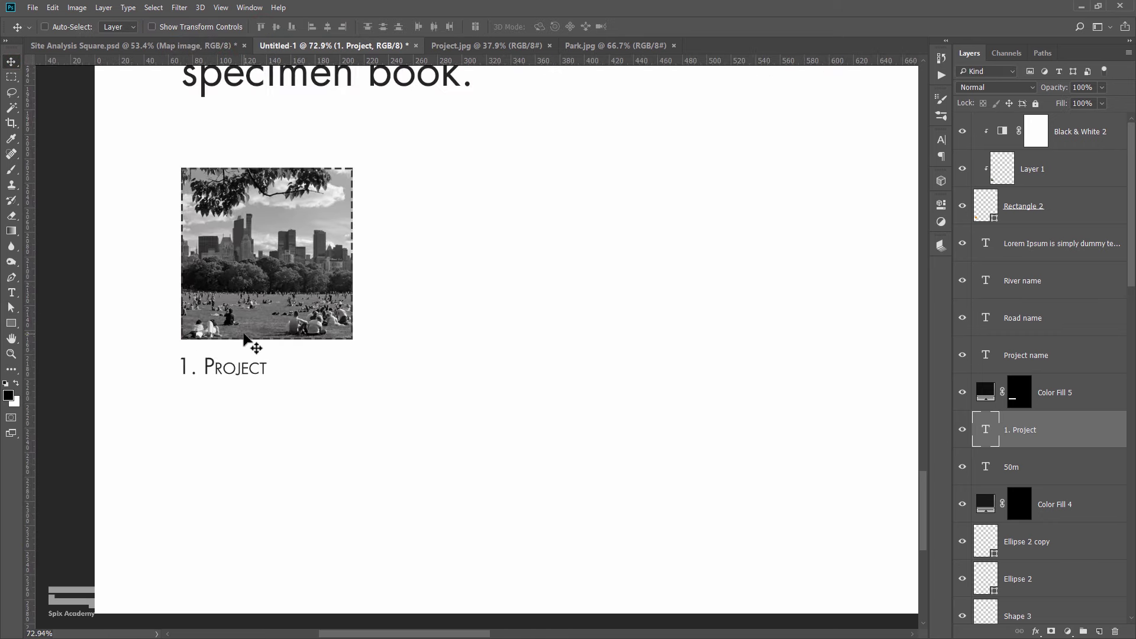
pyautogui.click(178, 43)
pyautogui.moveTo(330, 267); pyautogui.dragTo(272, 414)
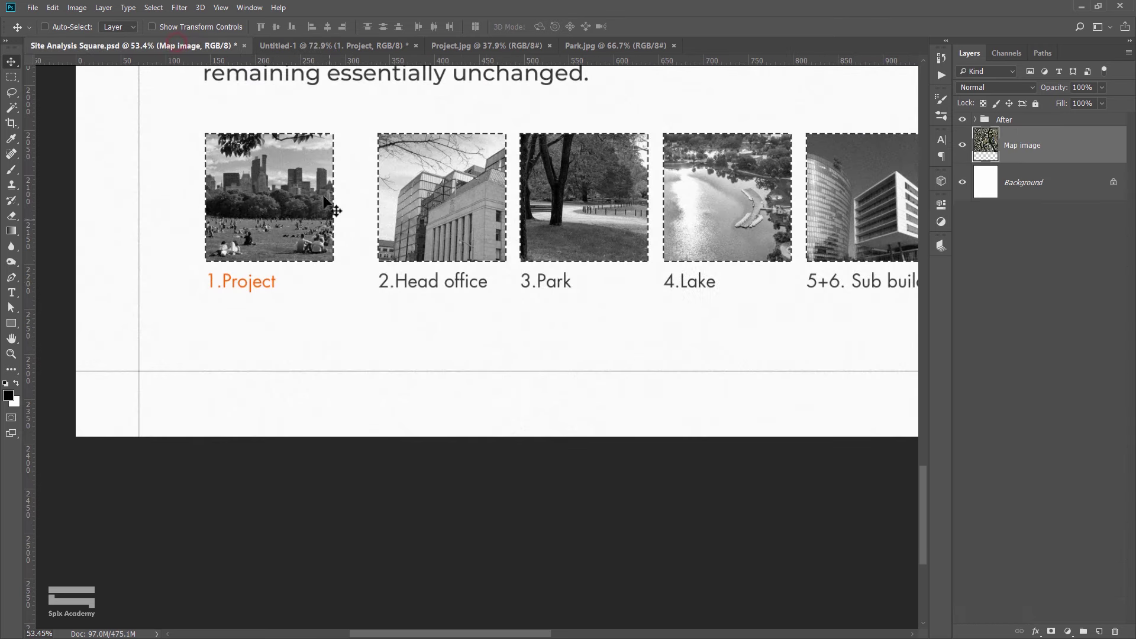
pyautogui.keyDown('alt'); pyautogui.scroll(-2, 253, 380); pyautogui.keyUp('alt')
pyautogui.keyDown('alt'); pyautogui.scroll(2, 342, 348); pyautogui.keyUp('alt')
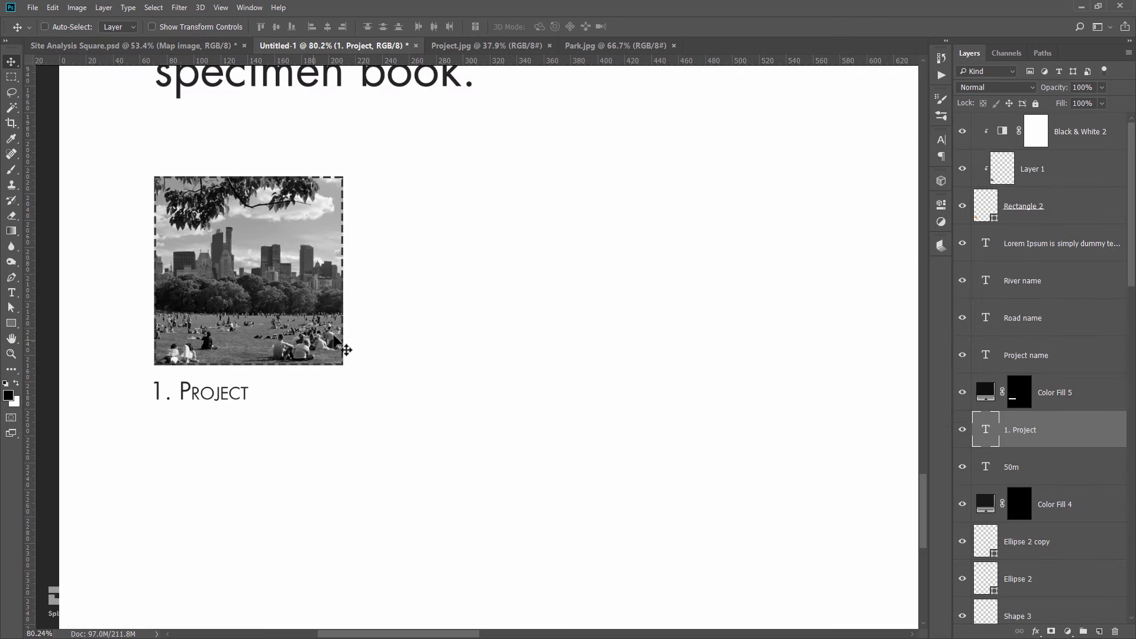
pyautogui.keyDown('alt'); pyautogui.scroll(1, 348, 333); pyautogui.keyUp('alt')
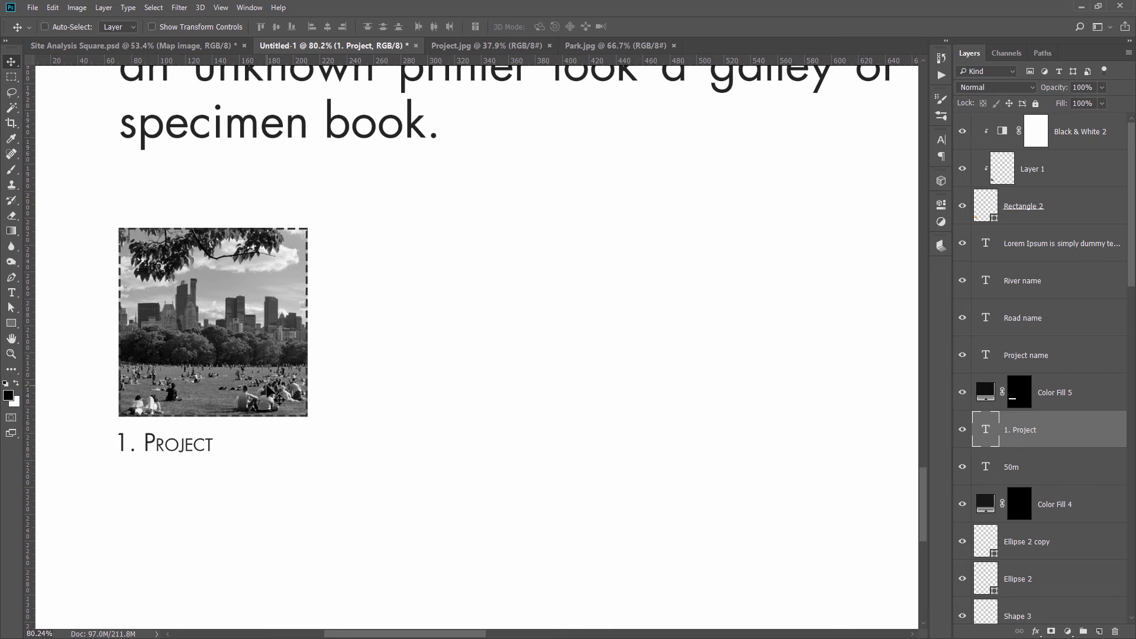
pyautogui.keyDown('alt'); pyautogui.scroll(-1, 219, 332); pyautogui.keyUp('alt')
# Move the caption layer to the top and copy the photo, frame and caption to the right.
pyautogui.keyDown('alt'); pyautogui.scroll(1, 231, 305); pyautogui.keyUp('alt')
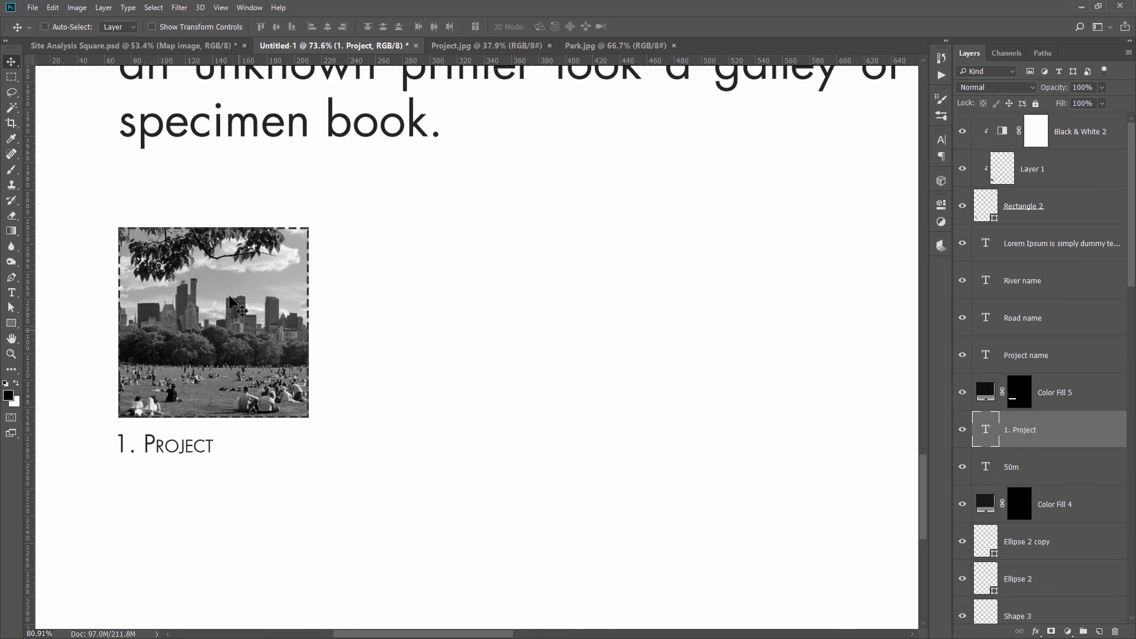
pyautogui.moveTo(1070, 441); pyautogui.dragTo(1061, 160)
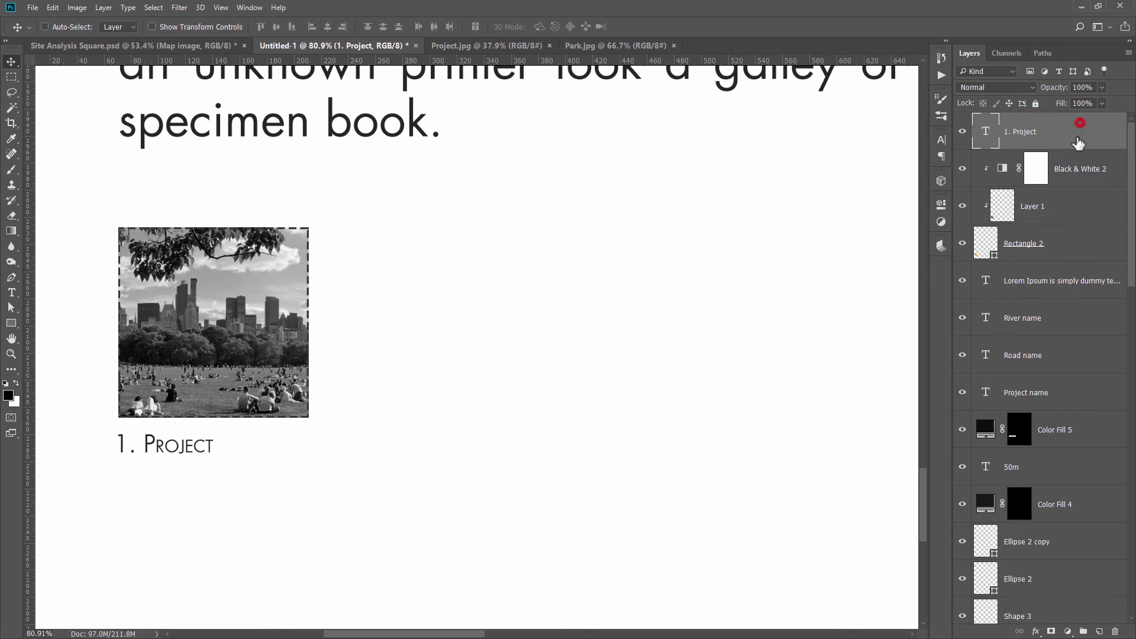
pyautogui.keyDown('shift'); pyautogui.click(1058, 250); pyautogui.keyUp('shift')
pyautogui.moveTo(204, 394); pyautogui.dragTo(252, 391)
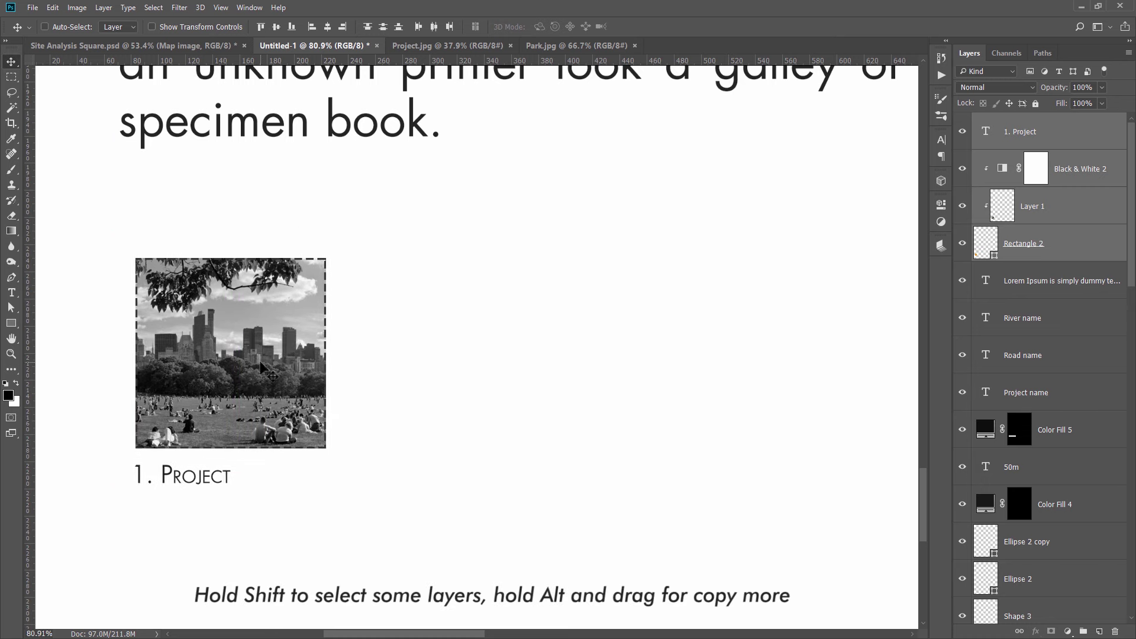
pyautogui.moveTo(174, 311); pyautogui.dragTo(390, 309)
# Change the copied caption's text to '2. Park'.
pyautogui.press('t')
pyautogui.moveTo(350, 444); pyautogui.dragTo(286, 438)
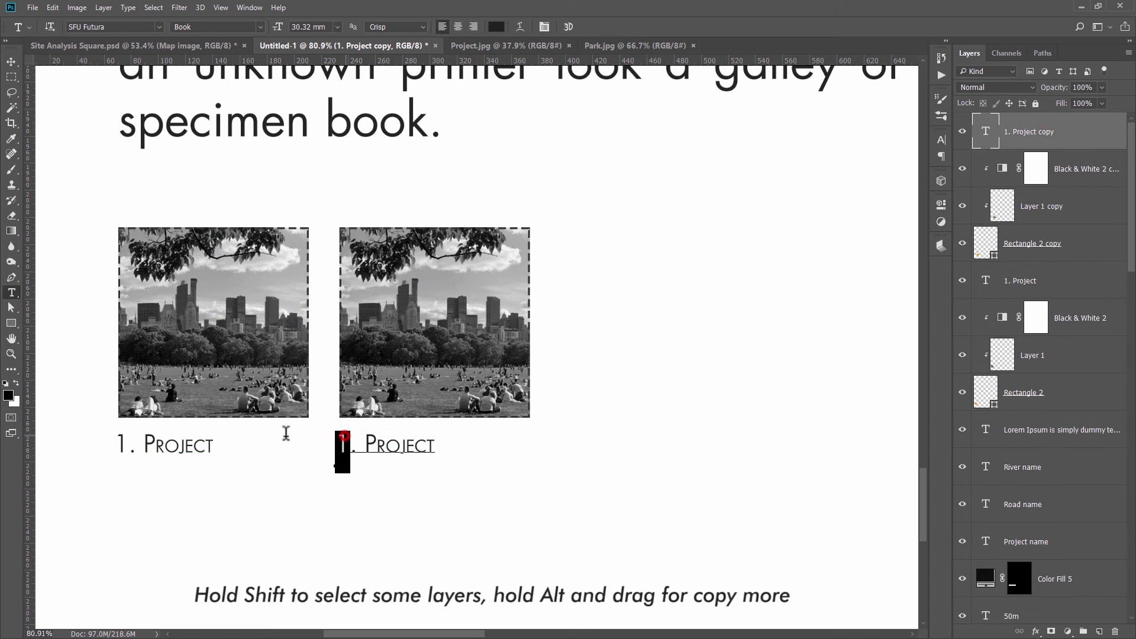
pyautogui.write('2')
pyautogui.moveTo(365, 444); pyautogui.dragTo(499, 403)
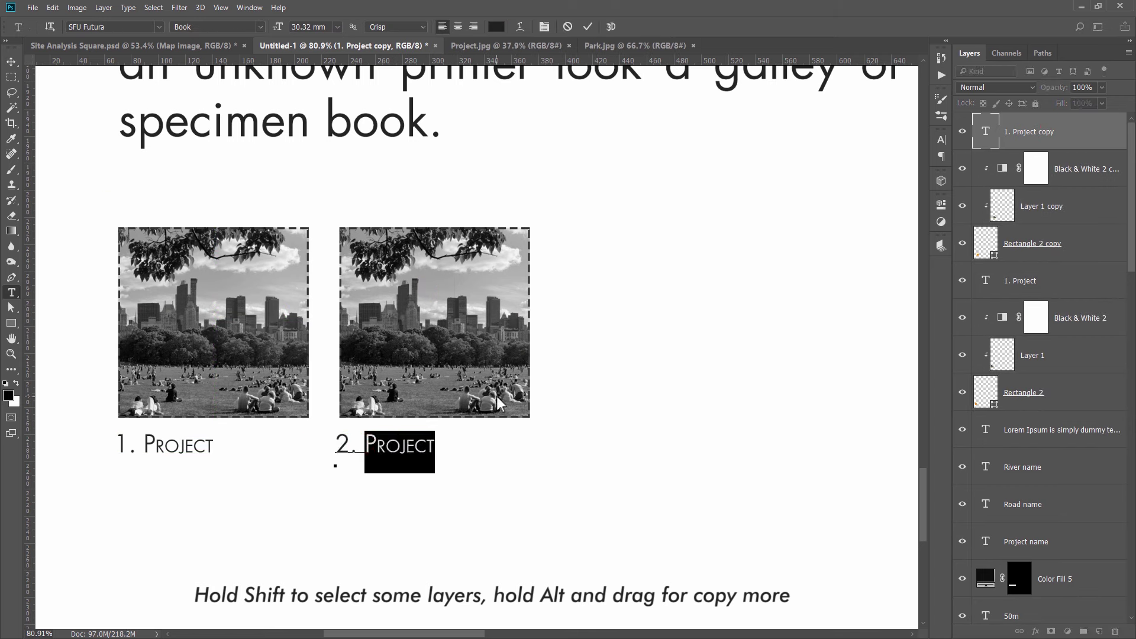
pyautogui.write('P')
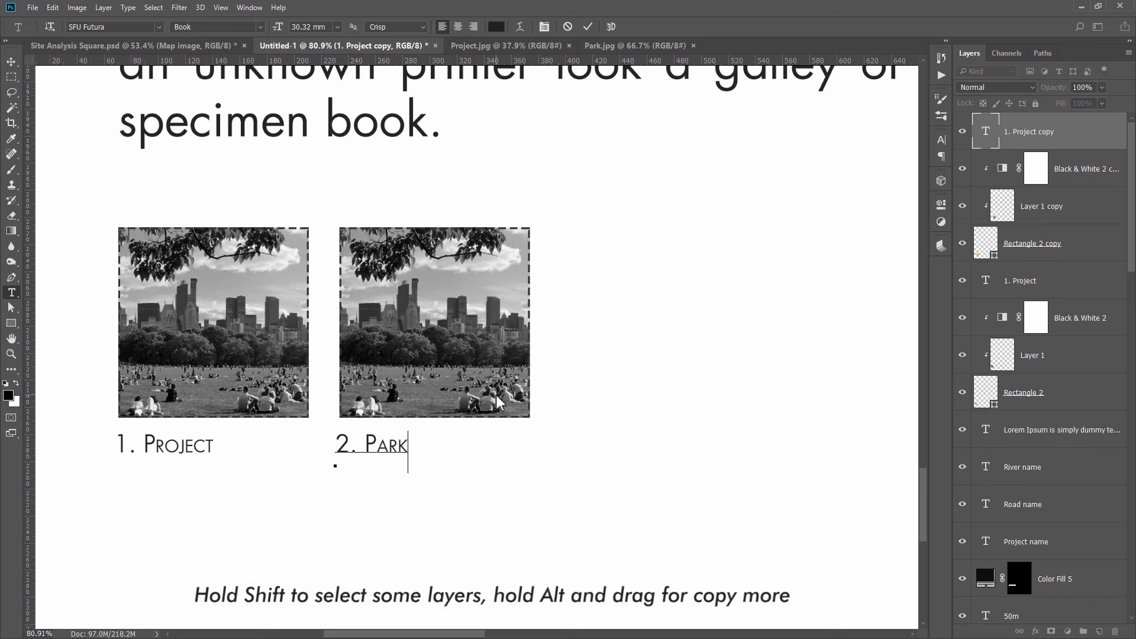
pyautogui.click(17, 61)
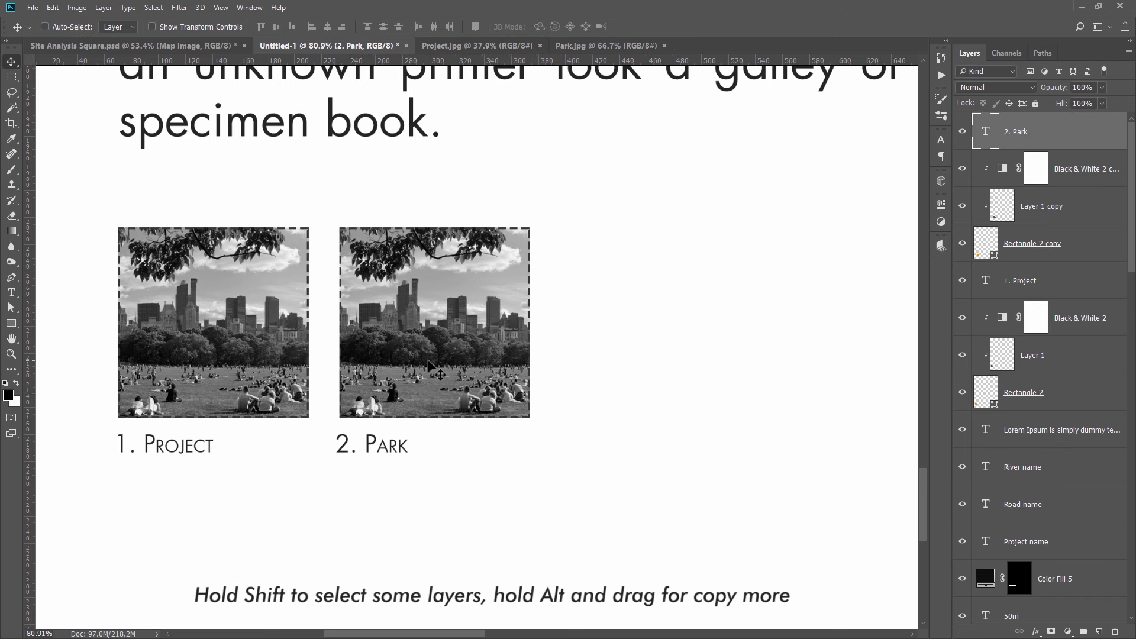
# Copy the whole Park photo and paste it into the second frame's layer stack.
pyautogui.click(616, 46)
pyautogui.hotkey('ctrl', 'a')
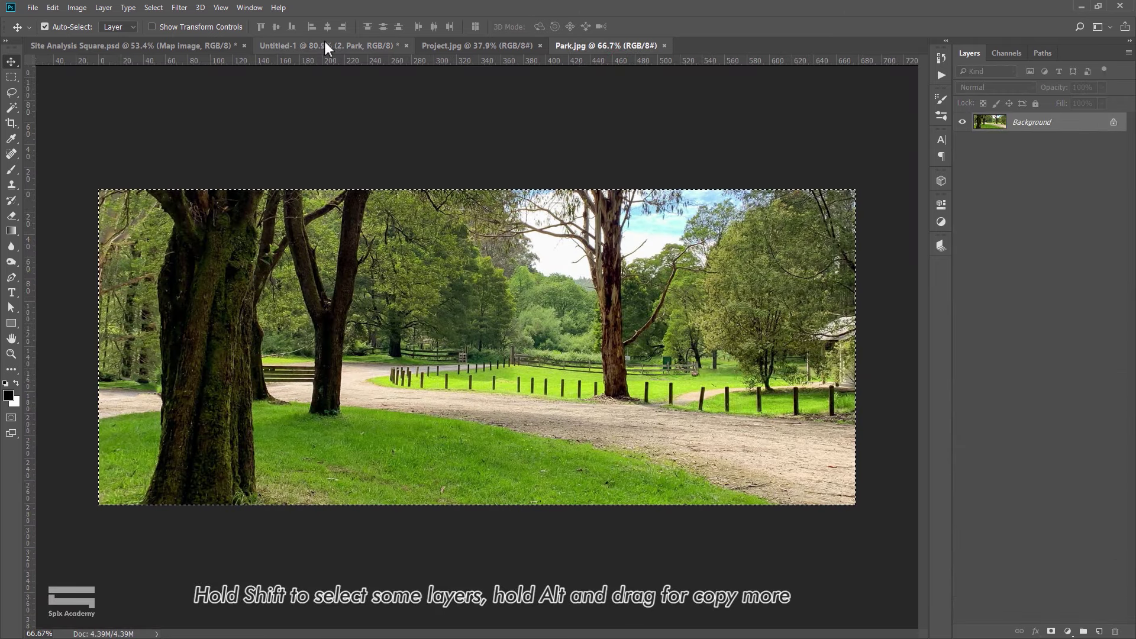
pyautogui.click(283, 46)
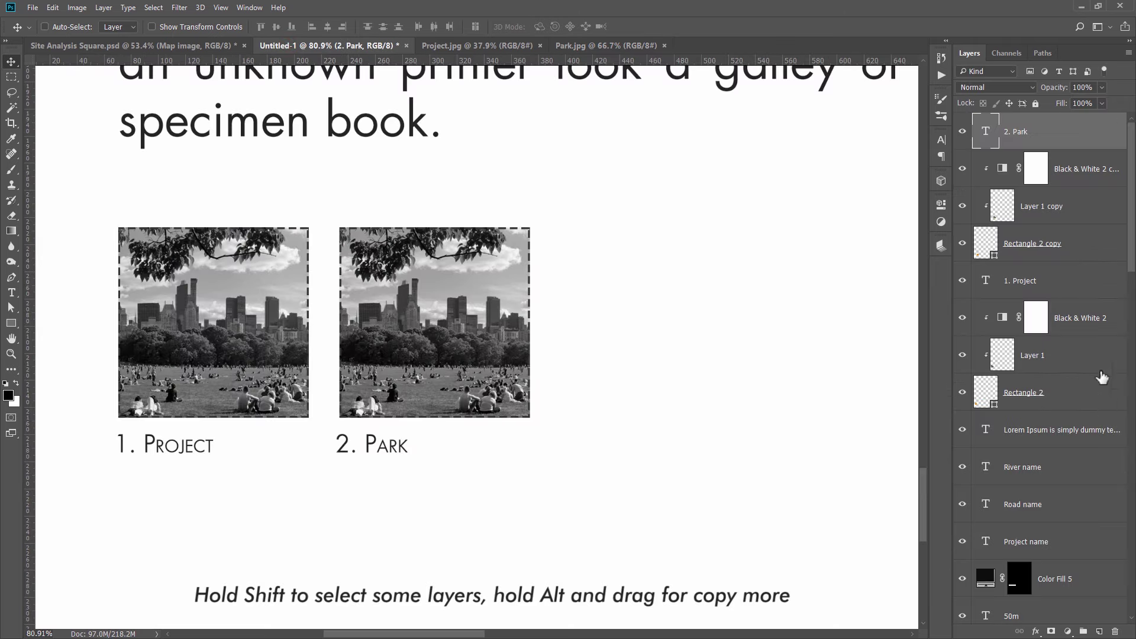
pyautogui.click(1065, 152)
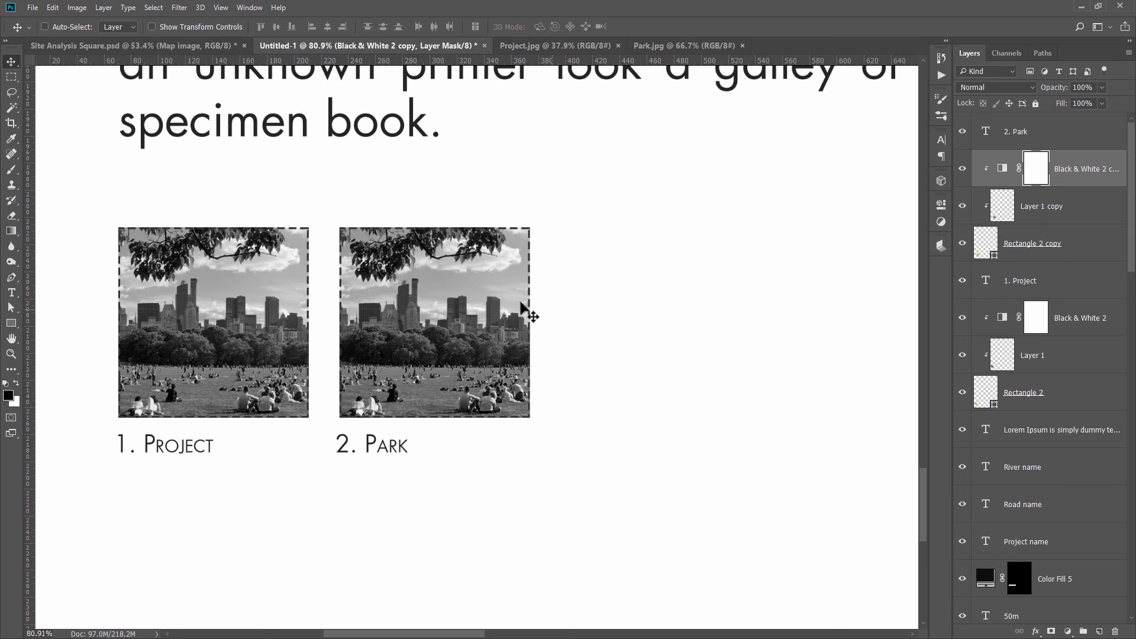
pyautogui.click(1047, 210)
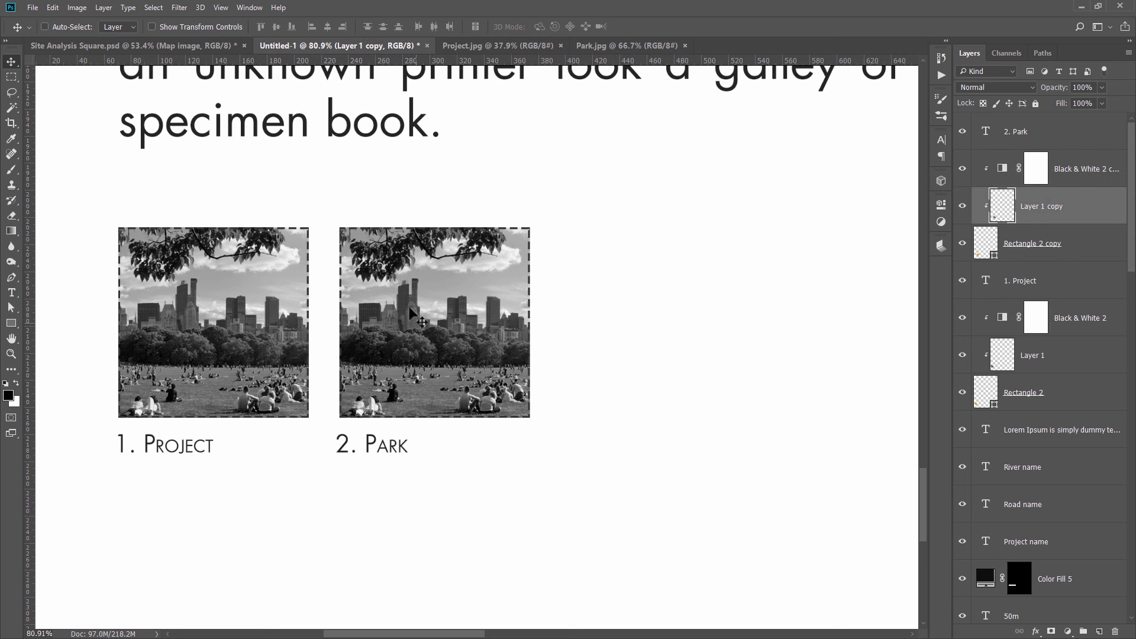
pyautogui.click(962, 206)
pyautogui.click(962, 205)
pyautogui.click(962, 205)
pyautogui.hotkey('ctrl', 'v')
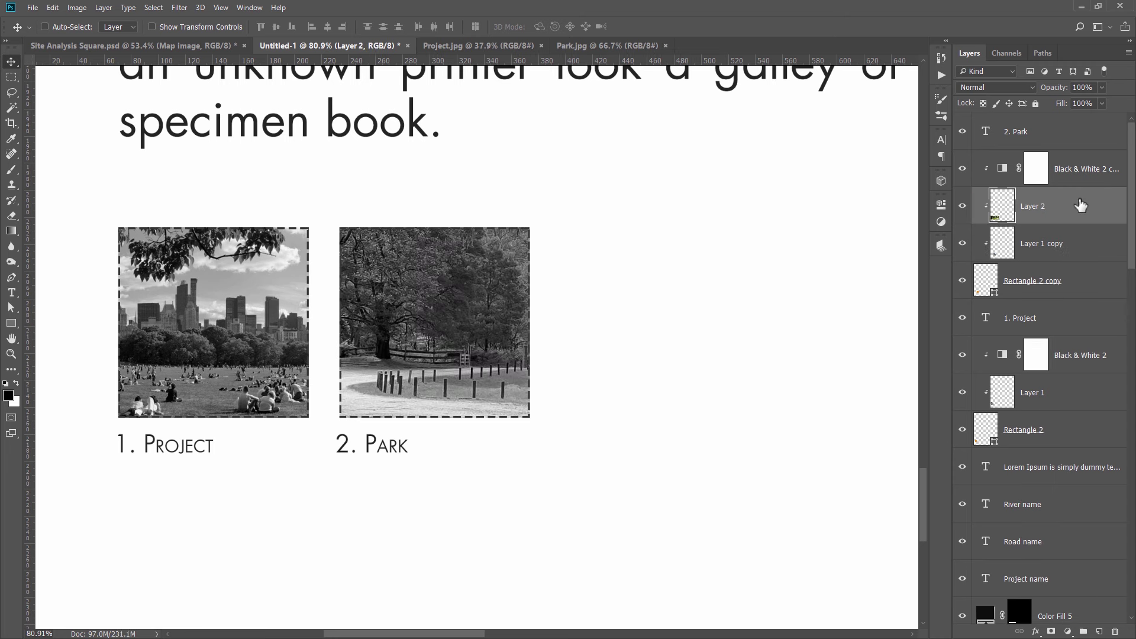
# Scale the Park photo to about 52% and position it inside the second frame.
pyautogui.moveTo(451, 364)
pyautogui.mouseDown()
pyautogui.moveTo(556, 278)
pyautogui.moveTo(501, 307)
pyautogui.mouseUp()
pyautogui.hotkey('ctrl', 't')
pyautogui.scroll(-2, 261, 198)
pyautogui.moveTo(199, 169)
pyautogui.mouseDown()
pyautogui.moveTo(284, 219)
pyautogui.moveTo(363, 223)
pyautogui.mouseUp()
pyautogui.scroll(2, 467, 293)
pyautogui.moveTo(505, 300); pyautogui.dragTo(484, 298)
pyautogui.moveTo(720, 392); pyautogui.dragTo(747, 403)
pyautogui.moveTo(445, 345)
pyautogui.mouseDown()
pyautogui.moveTo(397, 344)
pyautogui.moveTo(414, 345)
pyautogui.mouseUp()
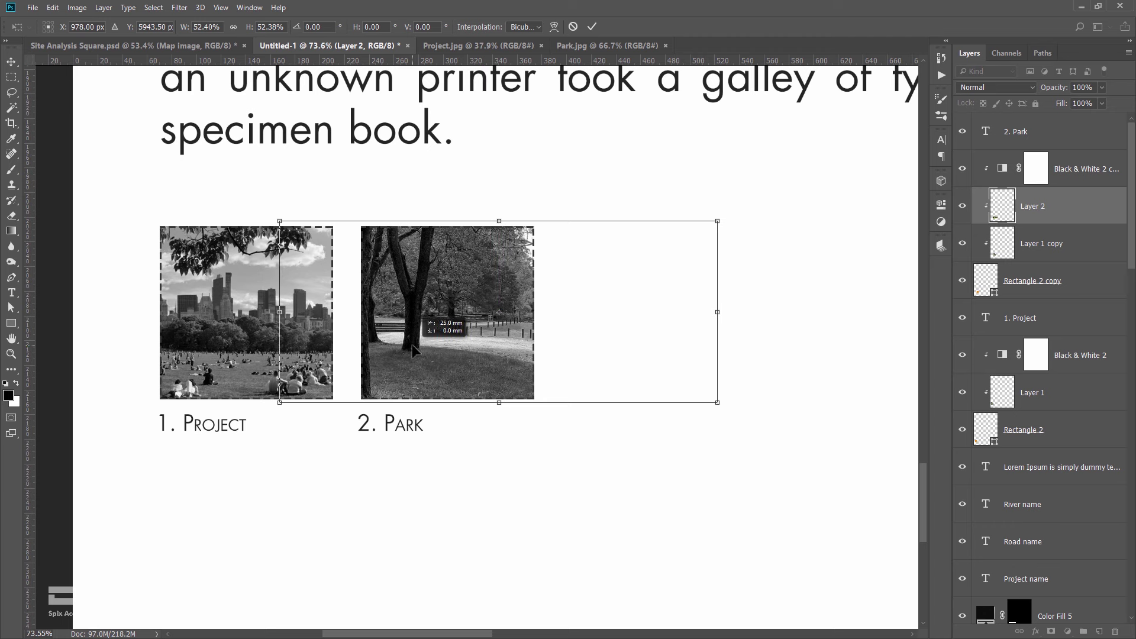
pyautogui.press('Return')
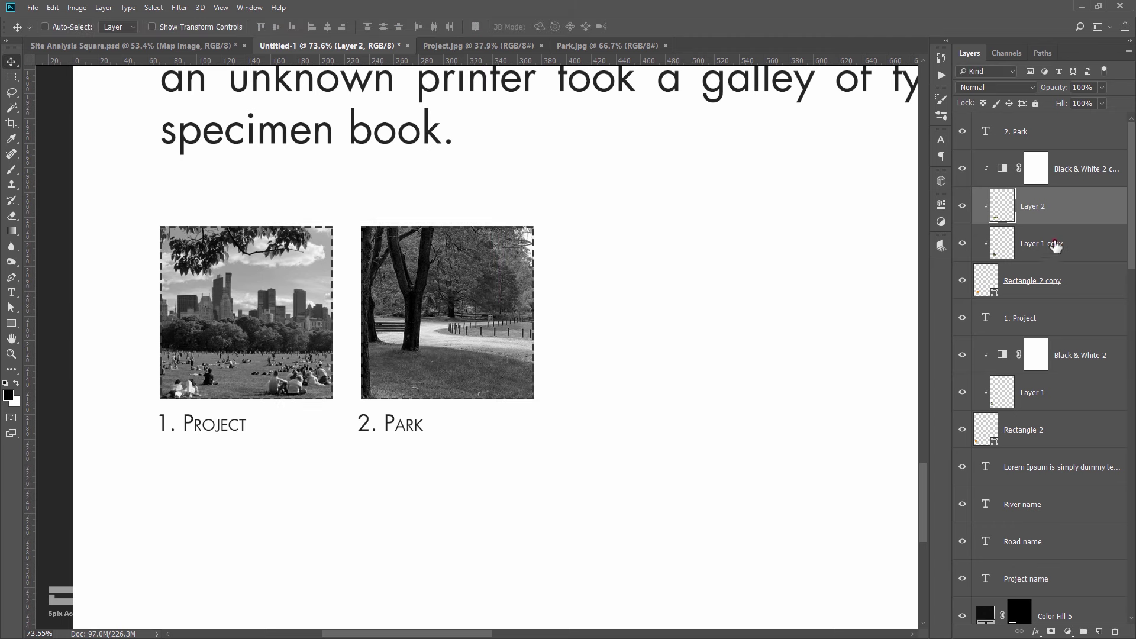
# Delete the leftover Project photo copy and select the full Park frame with photo and label.
pyautogui.click(1055, 245)
pyautogui.click(963, 206)
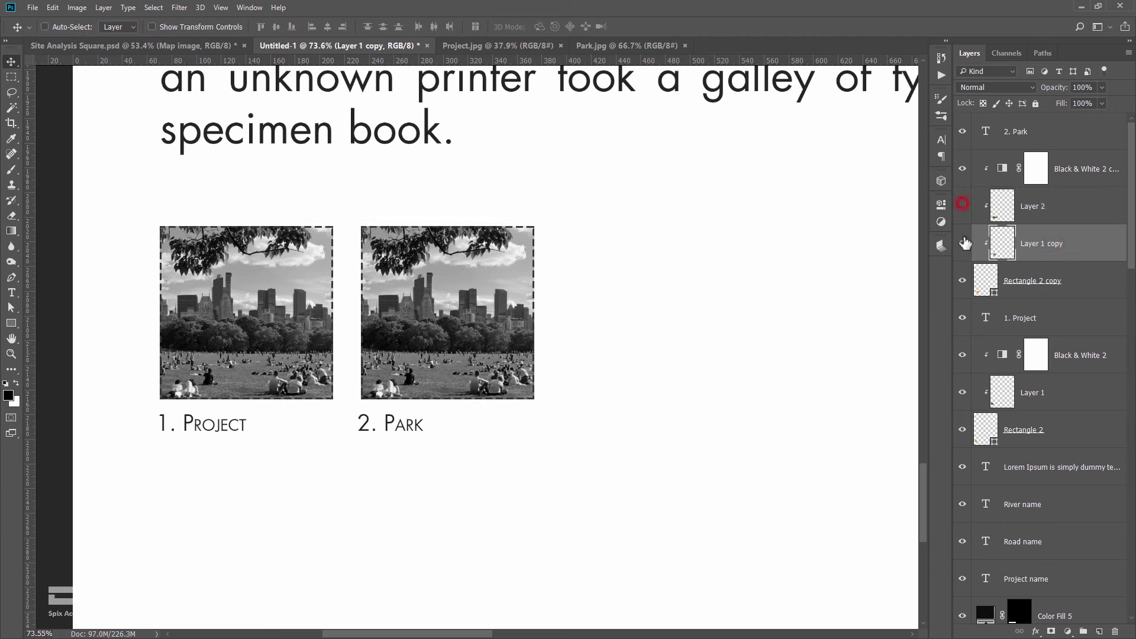
pyautogui.click(963, 244)
pyautogui.press('Delete')
pyautogui.click(962, 206)
pyautogui.scroll(1, 482, 296)
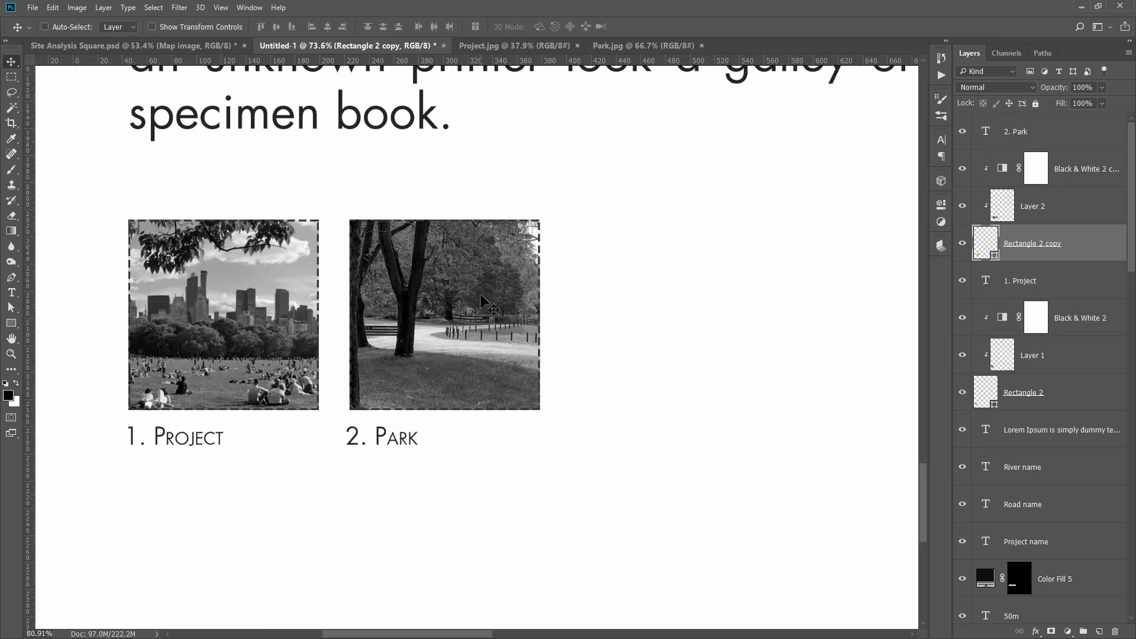
pyautogui.scroll(1, 486, 305)
pyautogui.click(1056, 209)
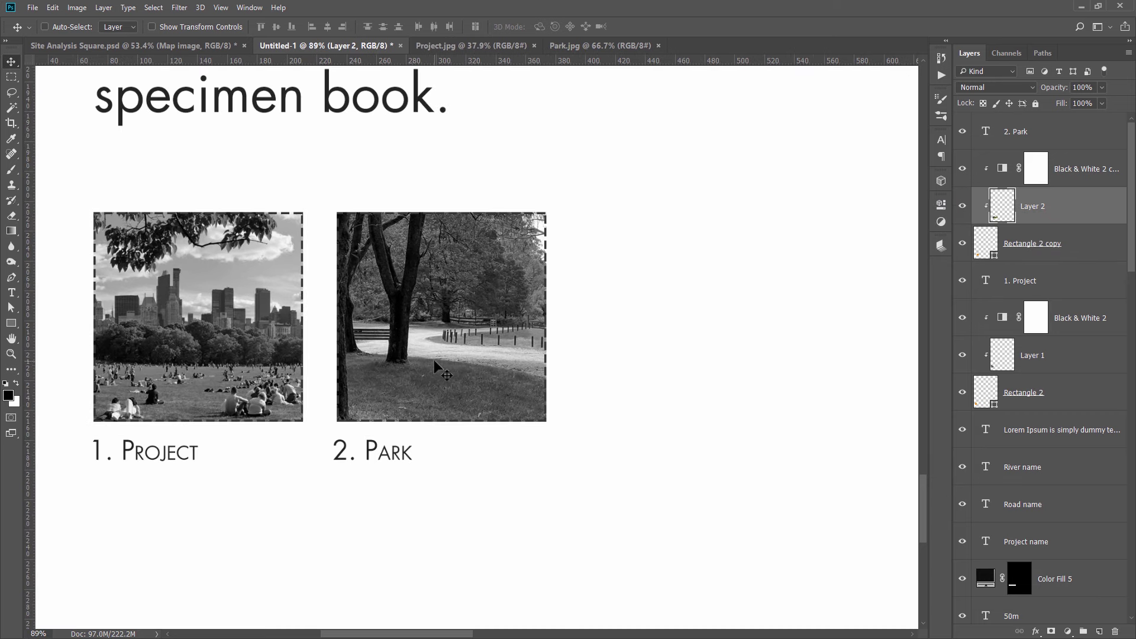
pyautogui.click(1051, 251)
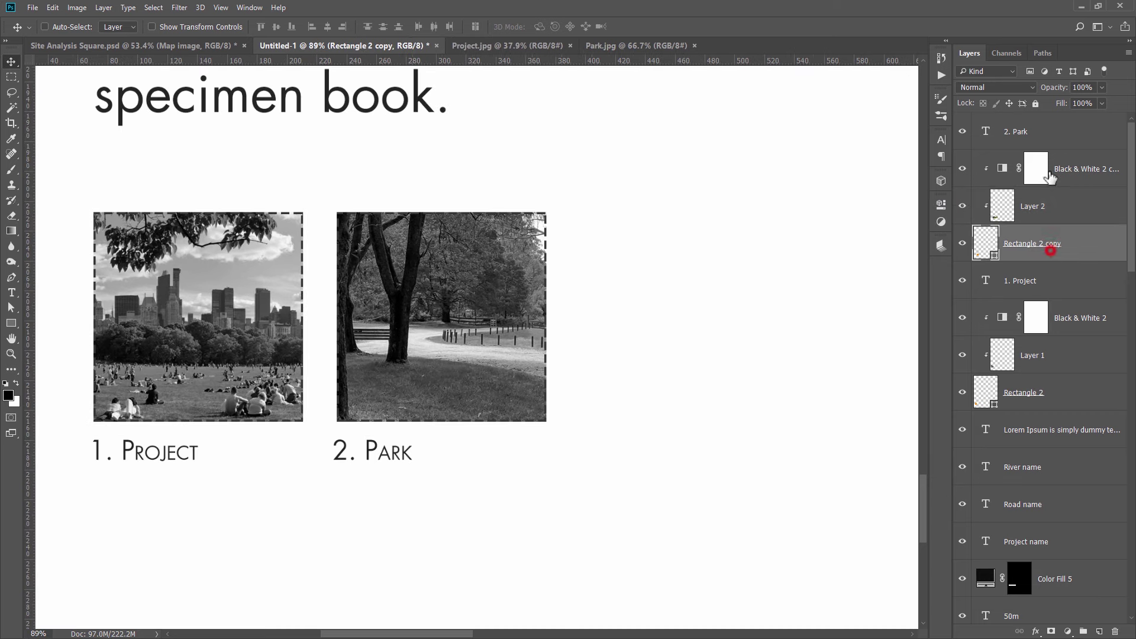
pyautogui.keyDown('shift'); pyautogui.click(1052, 132); pyautogui.keyUp('shift')
# Align the Park frame beside the Project photo and add three more copies to the right.
pyautogui.scroll(-4, 837, 278)
pyautogui.moveTo(482, 278)
pyautogui.mouseDown()
pyautogui.moveTo(443, 323)
pyautogui.moveTo(599, 322)
pyautogui.mouseUp()
pyautogui.scroll(-2, 599, 323)
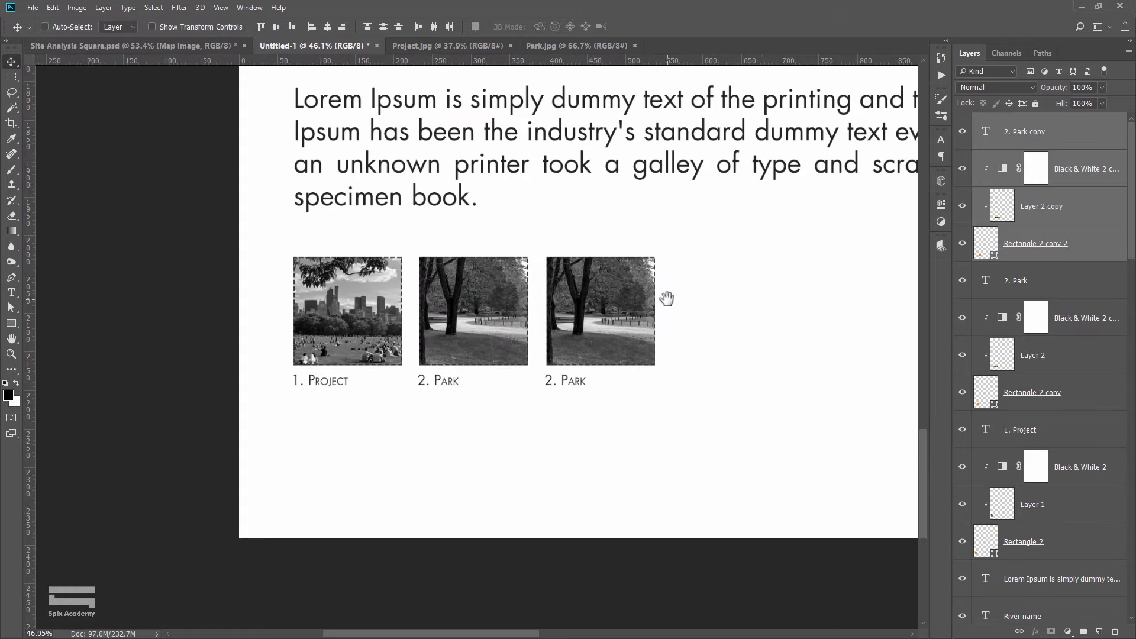
pyautogui.scroll(-2, 653, 299)
pyautogui.moveTo(308, 356); pyautogui.dragTo(402, 356)
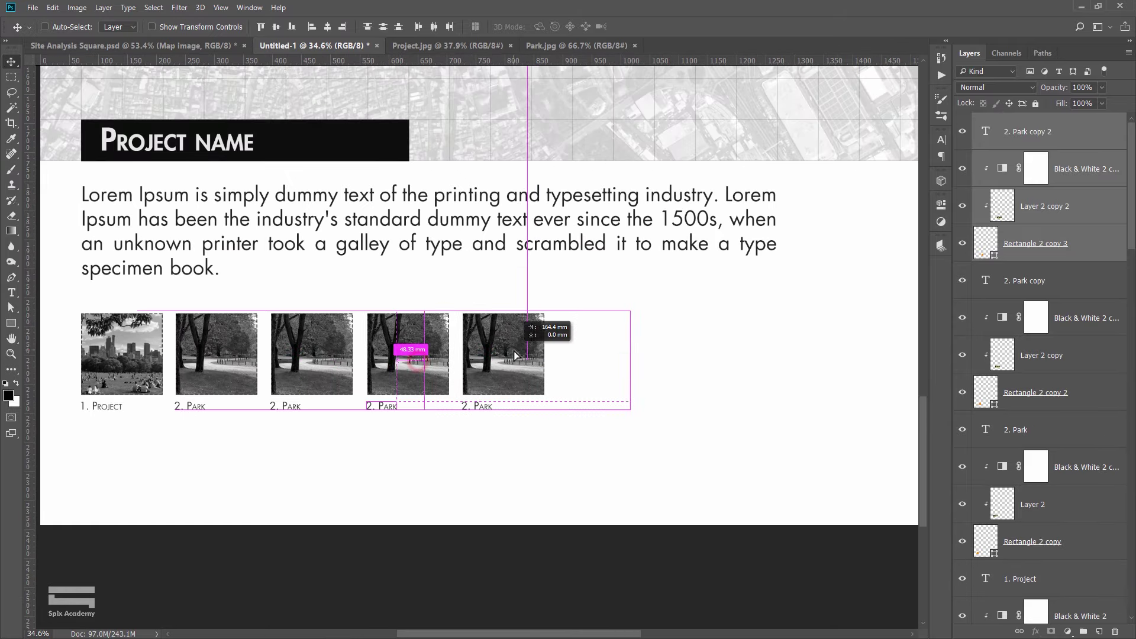
pyautogui.moveTo(290, 397); pyautogui.dragTo(385, 396)
pyautogui.moveTo(494, 357); pyautogui.dragTo(587, 357)
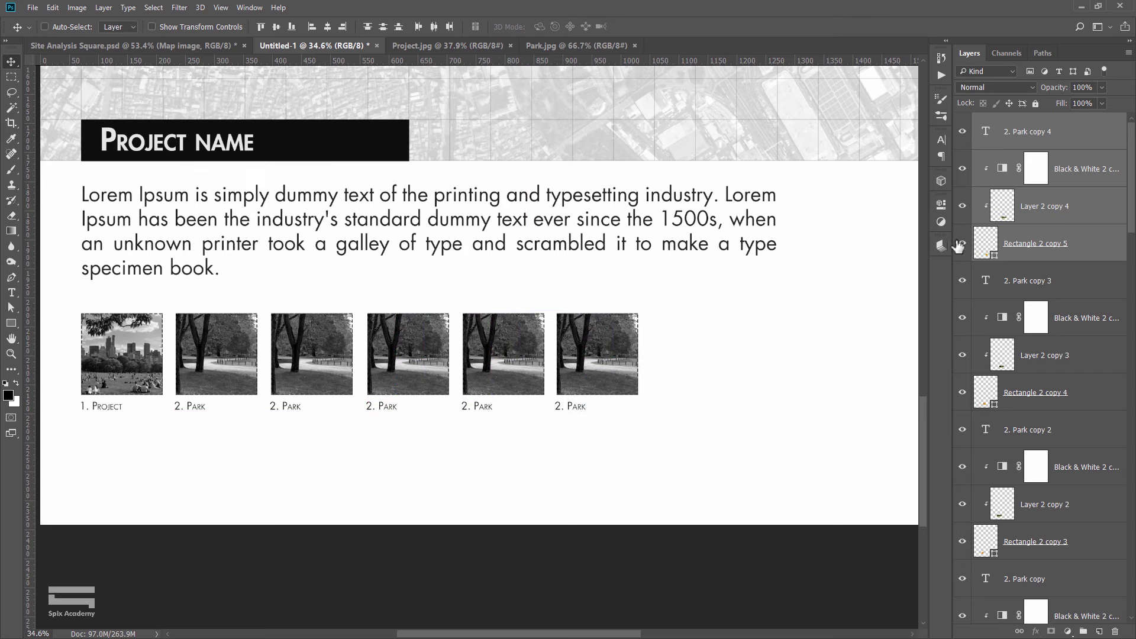
# Adjust the Park thumbnails so the row of frames is evenly spaced.
pyautogui.click(1035, 245)
pyautogui.scroll(2, 277, 409)
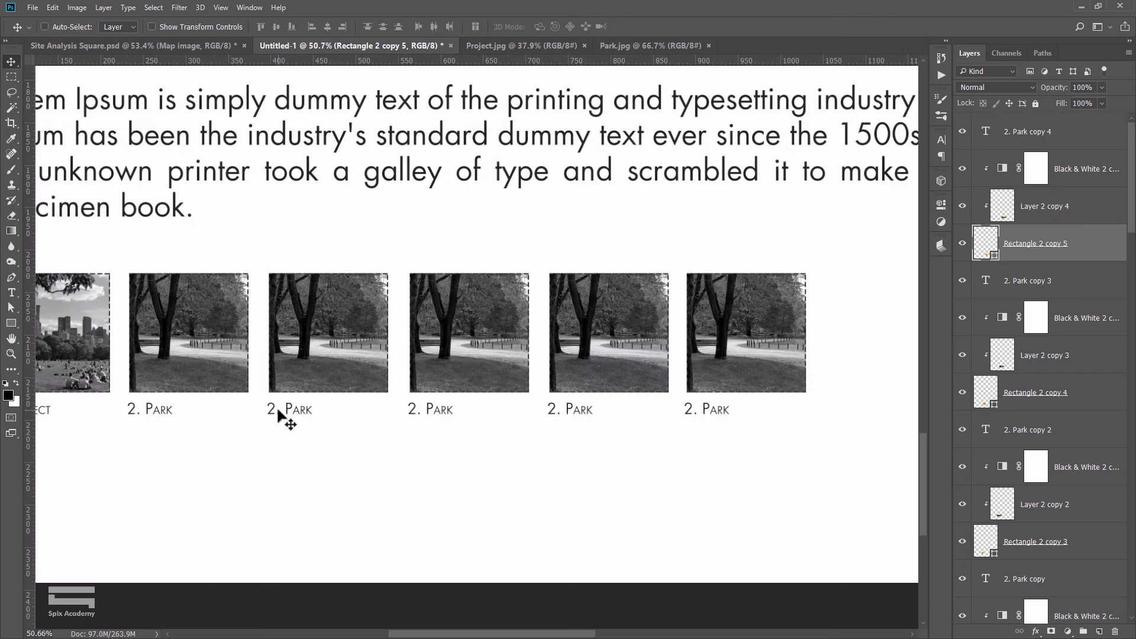
pyautogui.moveTo(266, 409); pyautogui.dragTo(312, 408)
pyautogui.moveTo(428, 408); pyautogui.dragTo(459, 407)
pyautogui.moveTo(583, 414); pyautogui.dragTo(624, 410)
pyautogui.moveTo(713, 415); pyautogui.dragTo(749, 415)
pyautogui.moveTo(352, 335); pyautogui.dragTo(401, 359)
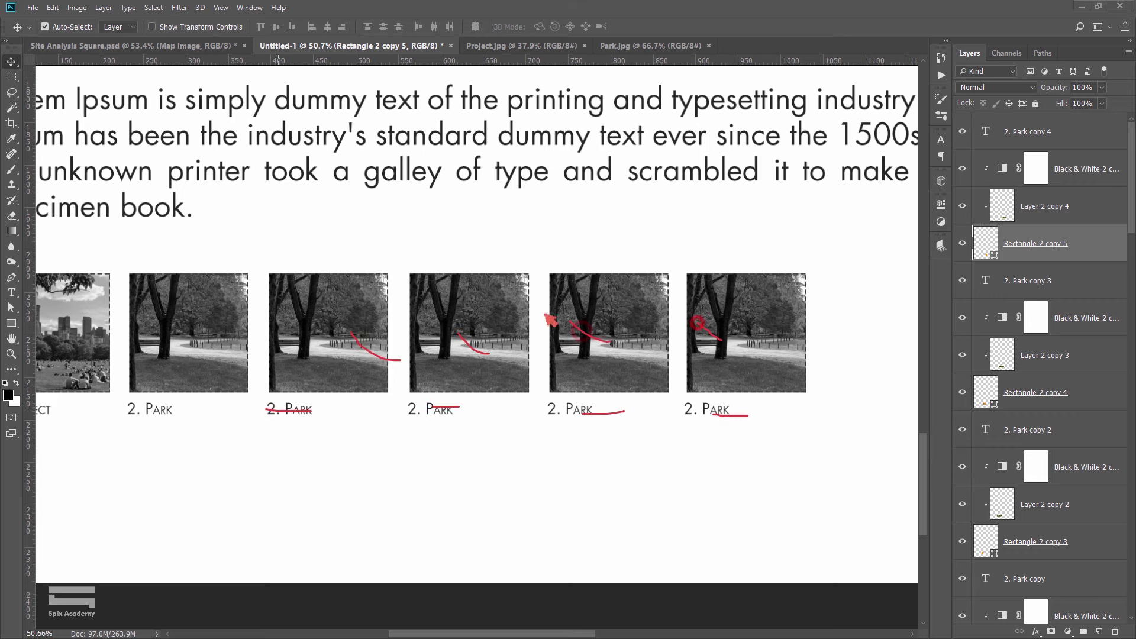
pyautogui.scroll(-3, 355, 385)
pyautogui.scroll(-2, 363, 382)
pyautogui.scroll(-1, 364, 382)
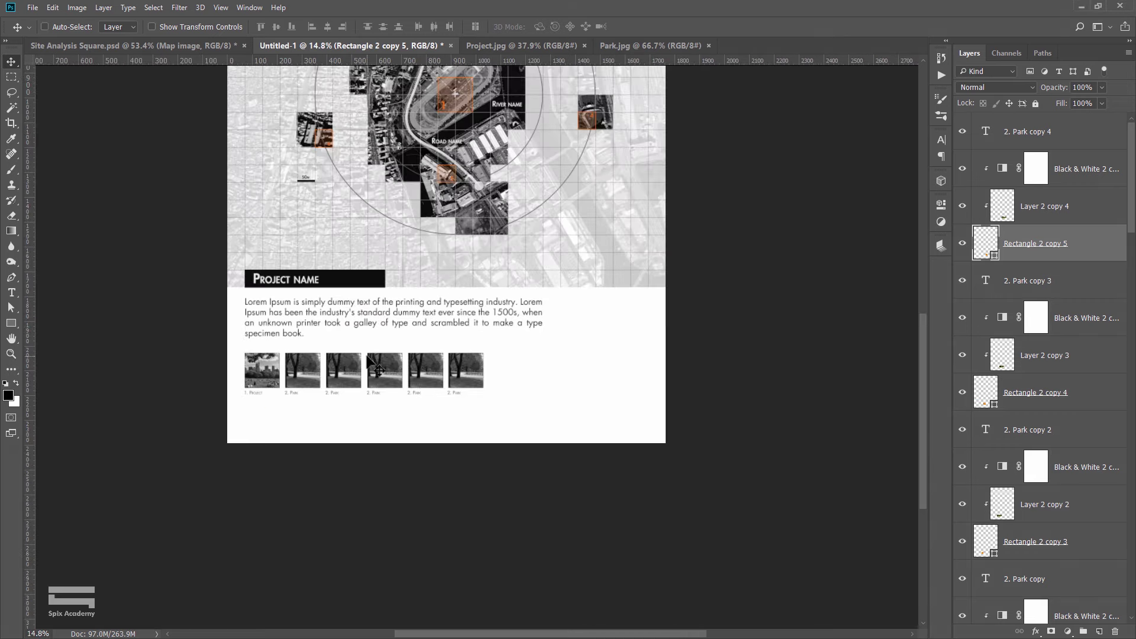
pyautogui.scroll(2, 364, 379)
pyautogui.scroll(1, 267, 356)
pyautogui.scroll(-1, 296, 355)
pyautogui.scroll(-1, 325, 353)
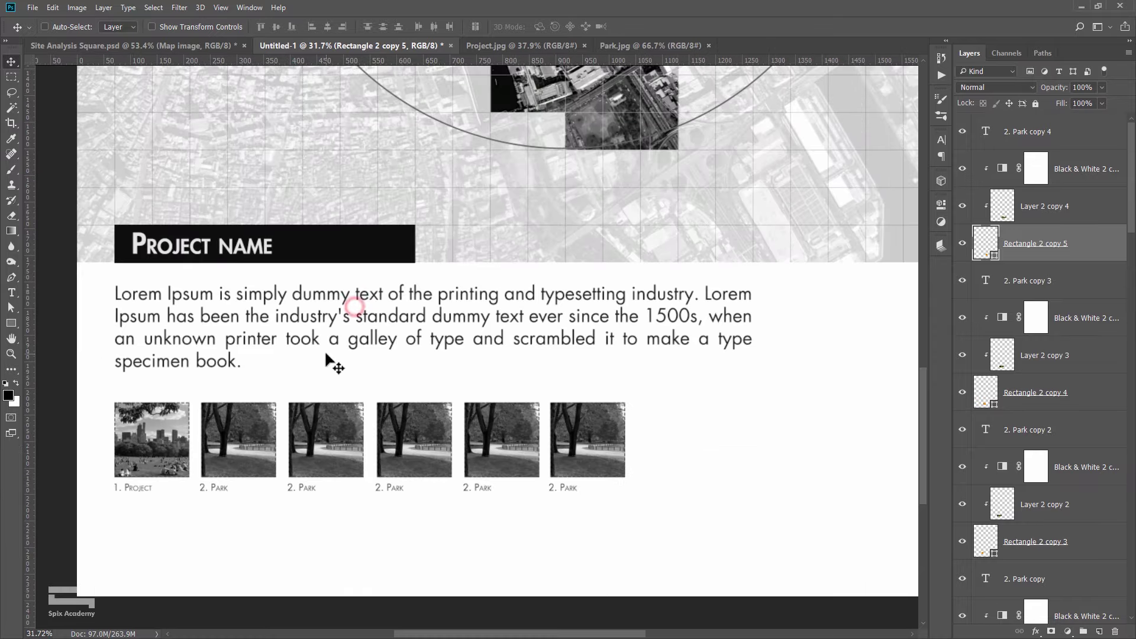
pyautogui.scroll(-1, 326, 355)
pyautogui.scroll(-1, 323, 354)
pyautogui.scroll(1, 325, 355)
pyautogui.scroll(1, 402, 331)
pyautogui.scroll(-1, 368, 372)
pyautogui.scroll(-1, 409, 320)
pyautogui.scroll(1, 403, 296)
pyautogui.scroll(1, 355, 225)
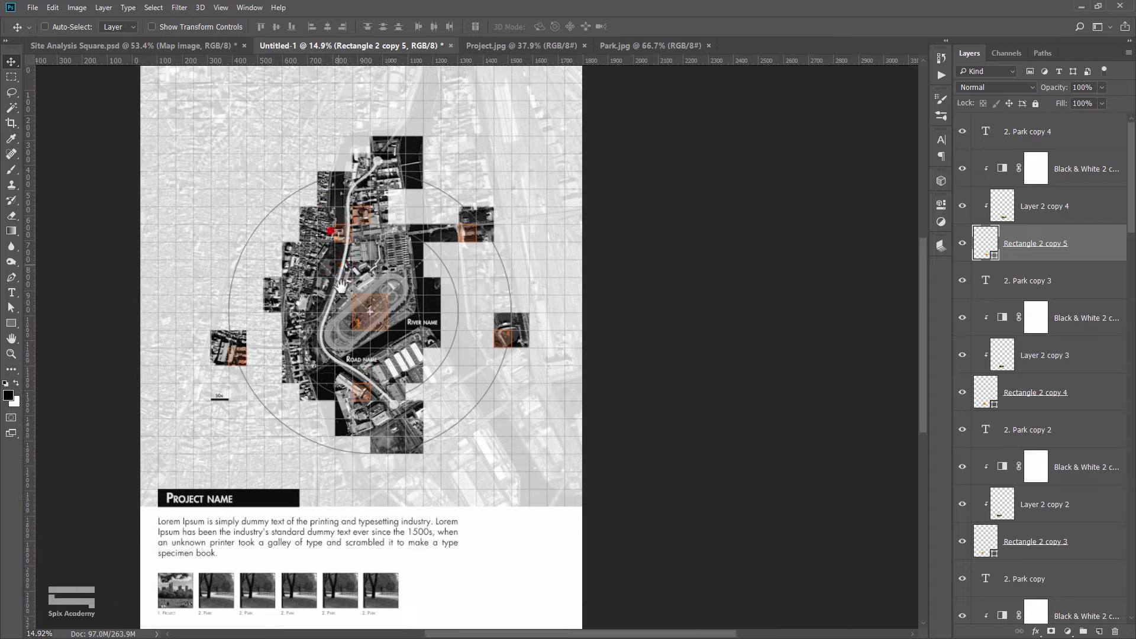
pyautogui.scroll(1, 320, 171)
pyautogui.click(184, 44)
pyautogui.scroll(-1, 330, 279)
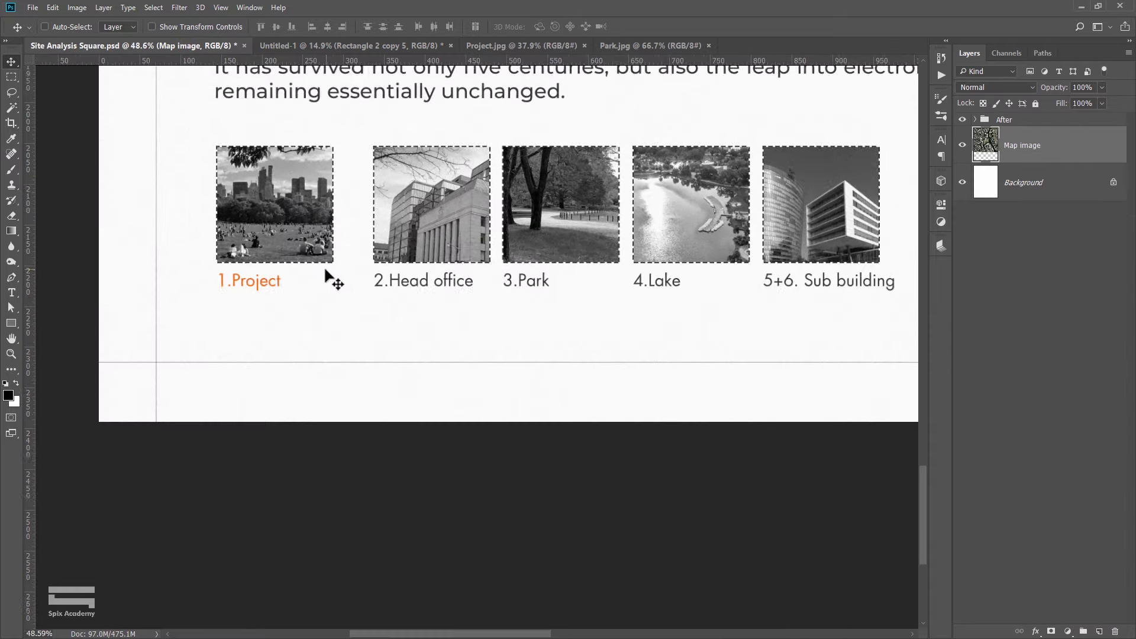
pyautogui.scroll(-2, 330, 278)
pyautogui.scroll(-2, 317, 286)
pyautogui.scroll(2, 707, 168)
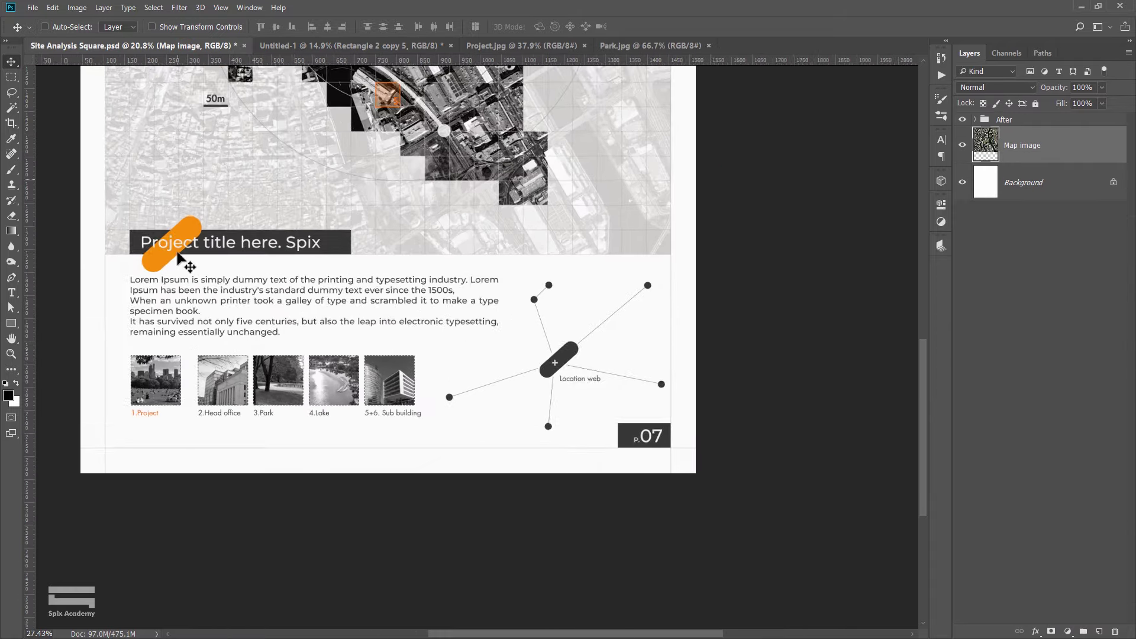
pyautogui.scroll(3, 189, 268)
pyautogui.scroll(1, 222, 290)
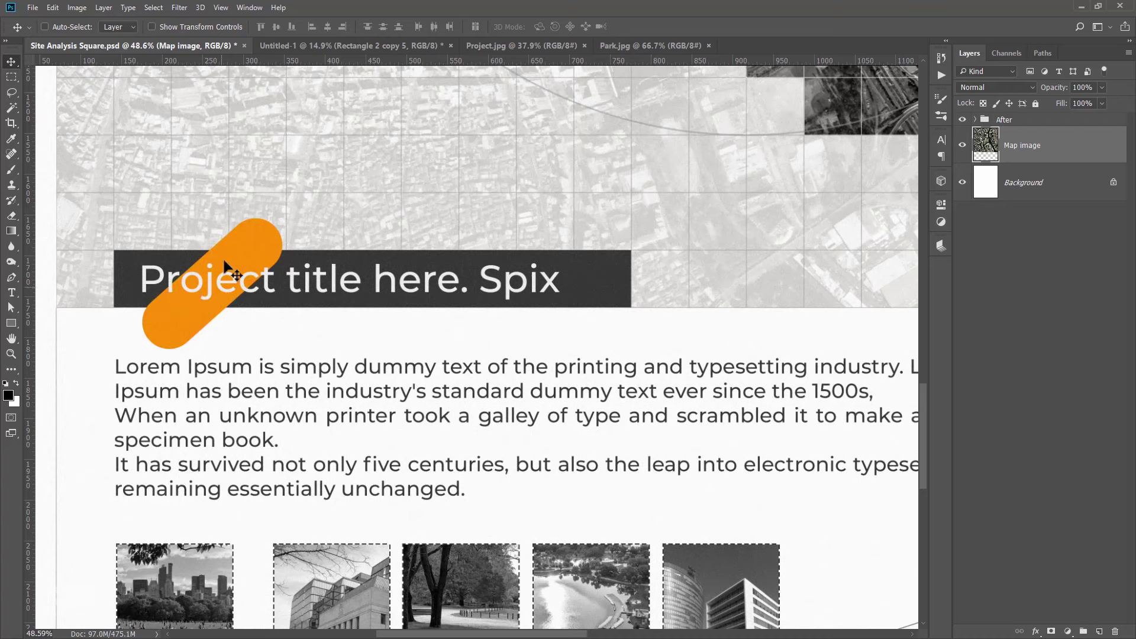
pyautogui.scroll(-1, 225, 290)
pyautogui.scroll(-2, 225, 290)
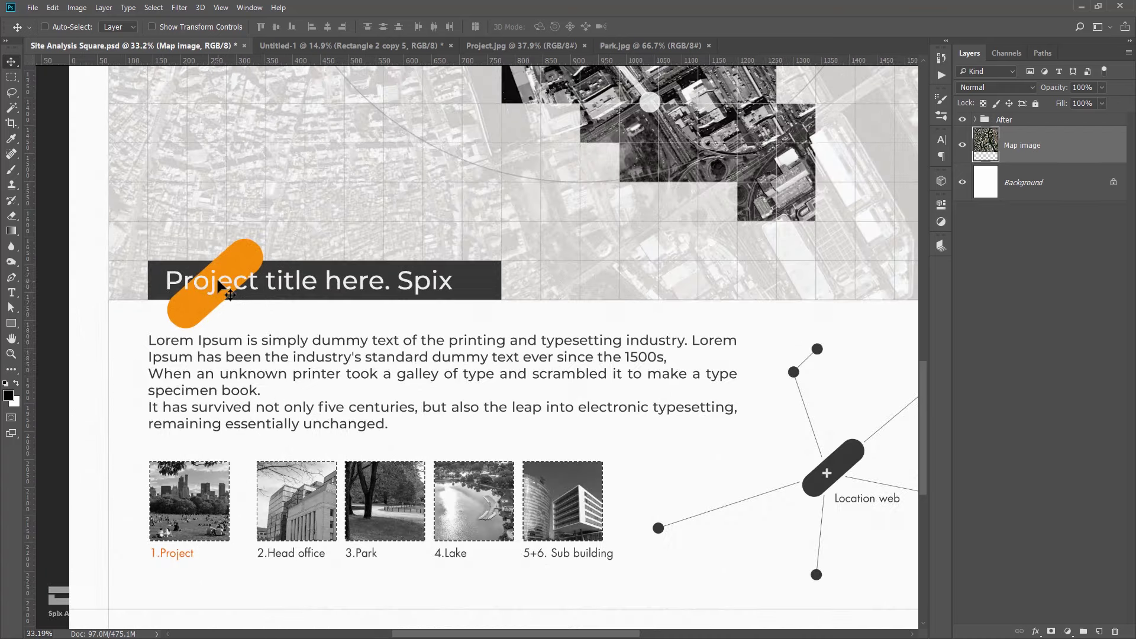
pyautogui.scroll(-2, 225, 290)
pyautogui.moveTo(389, 187); pyautogui.dragTo(376, 262)
pyautogui.scroll(2, 390, 291)
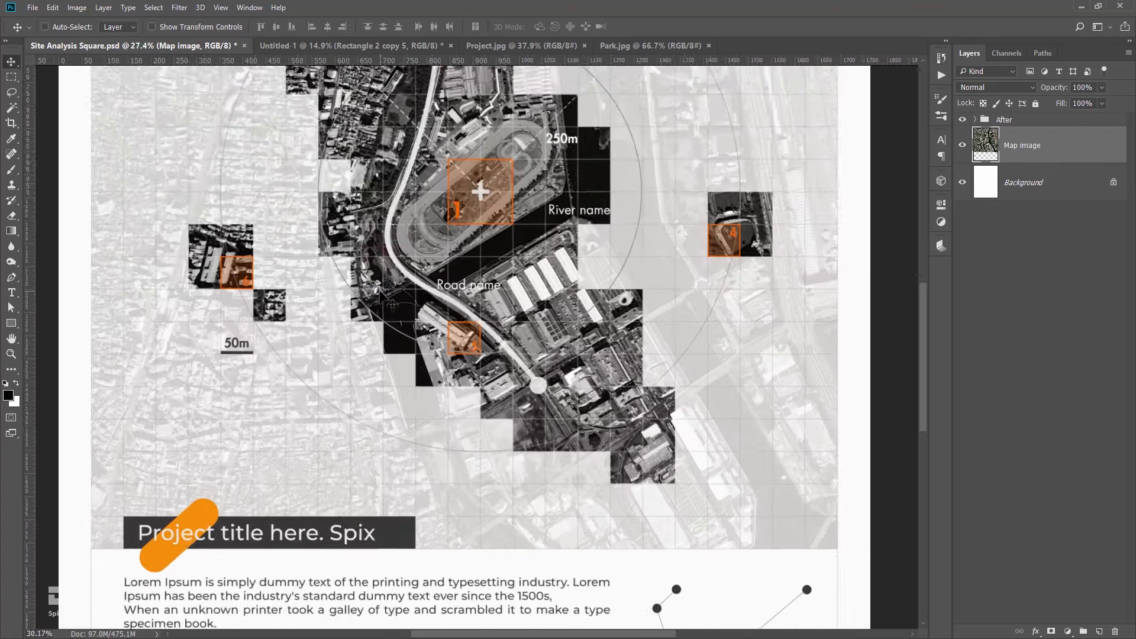
pyautogui.scroll(1, 181, 570)
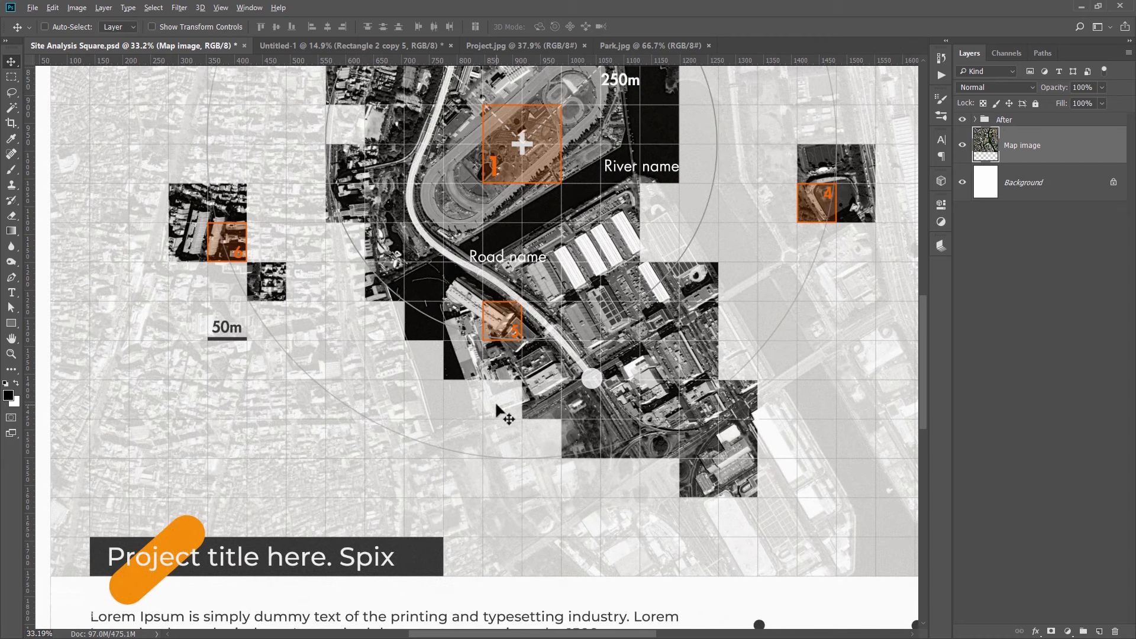
pyautogui.click(598, 101)
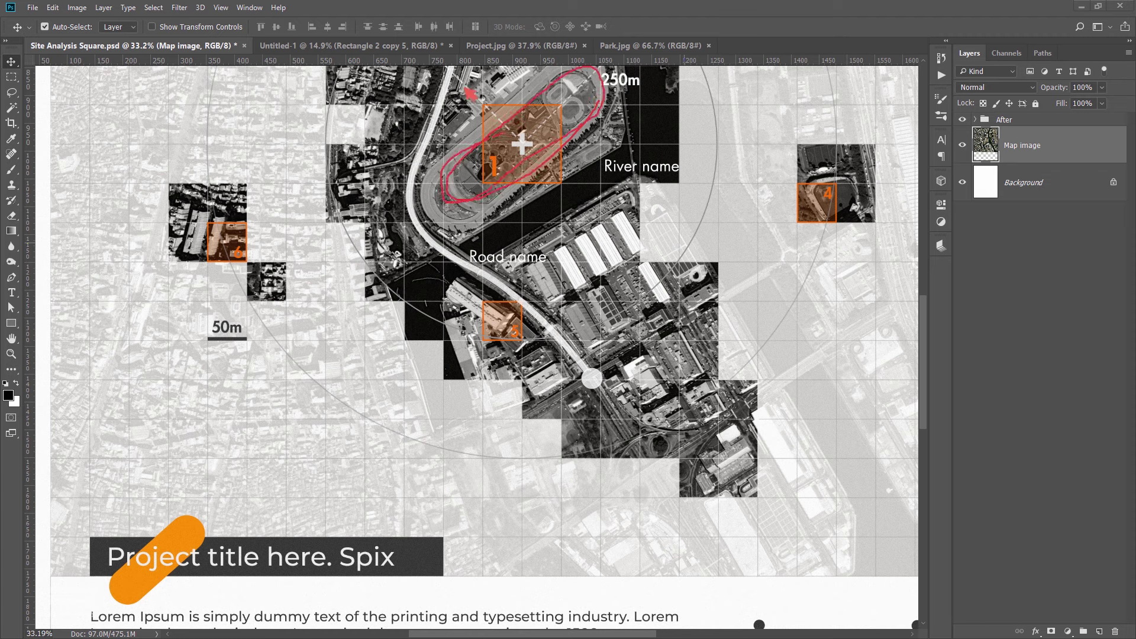
pyautogui.click(362, 44)
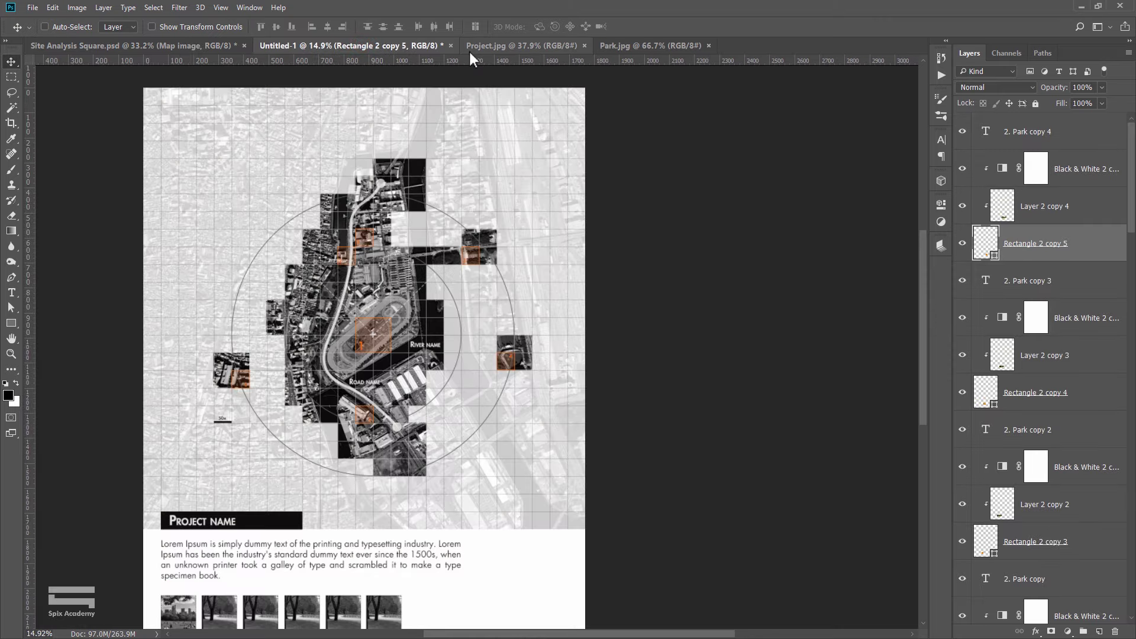
# Return to the poster, choose the Polygonal Lasso tool and bring marker 5's building into view.
pyautogui.click(499, 43)
pyautogui.click(420, 41)
pyautogui.scroll(2, 420, 353)
pyautogui.scroll(1, 424, 331)
pyautogui.scroll(2, 430, 275)
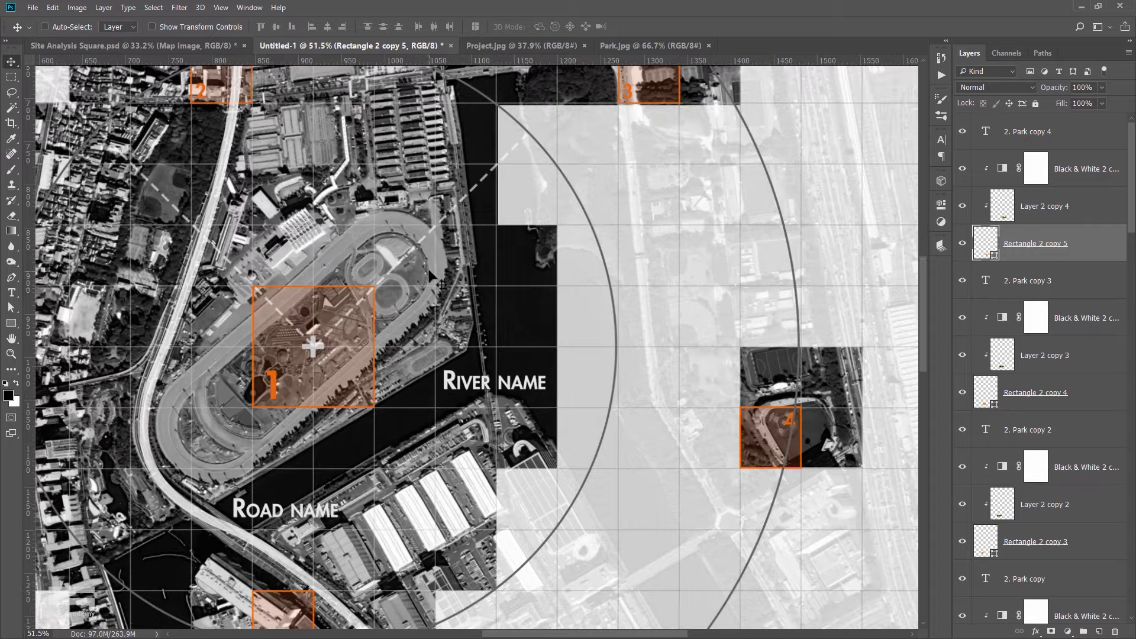
pyautogui.click(12, 94)
pyautogui.click(63, 103)
pyautogui.scroll(-3, 474, 344)
pyautogui.scroll(3, 474, 343)
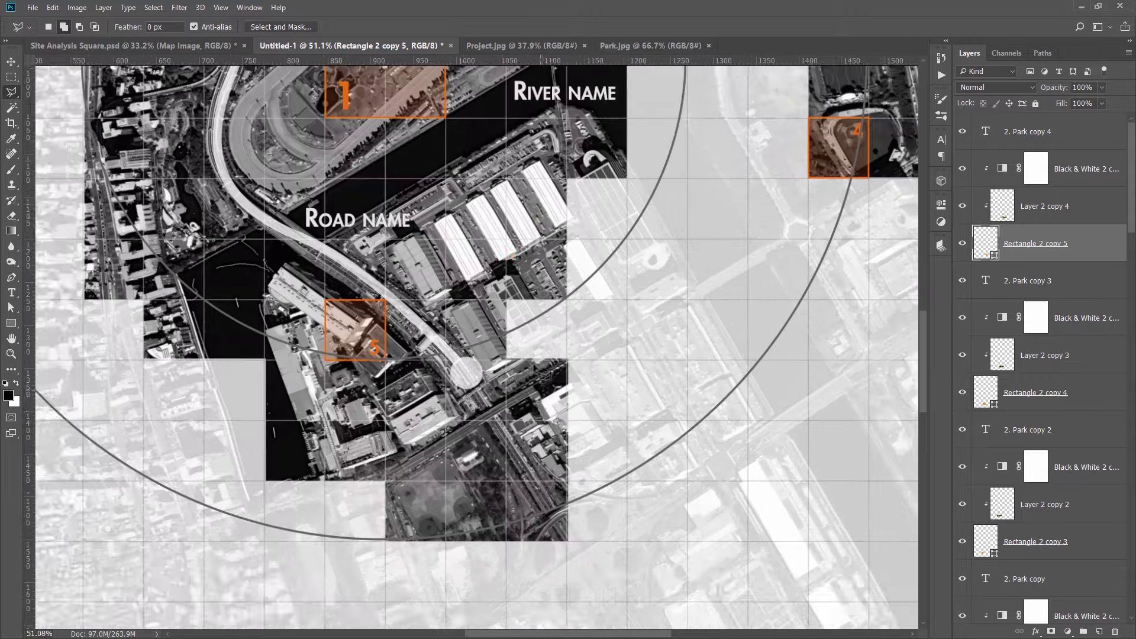
pyautogui.scroll(2, 482, 309)
pyautogui.hscroll(2, 482, 309)
pyautogui.click(15, 94)
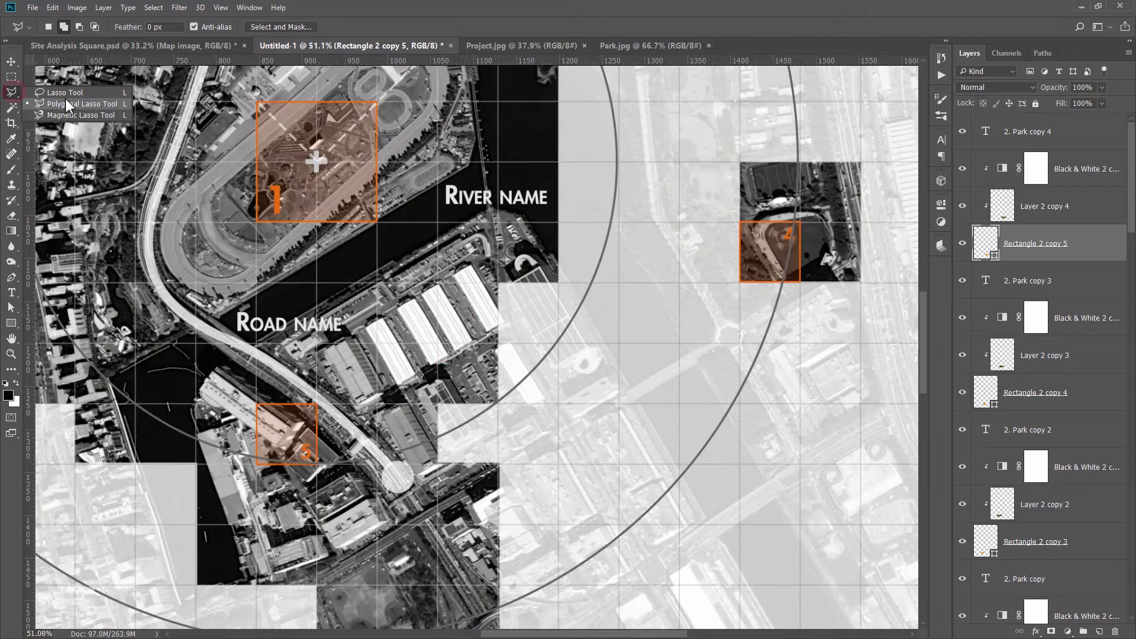
pyautogui.click(78, 106)
pyautogui.scroll(2, 395, 468)
pyautogui.moveTo(320, 414); pyautogui.dragTo(395, 468)
pyautogui.scroll(-3, 395, 468)
pyautogui.scroll(3, 468, 379)
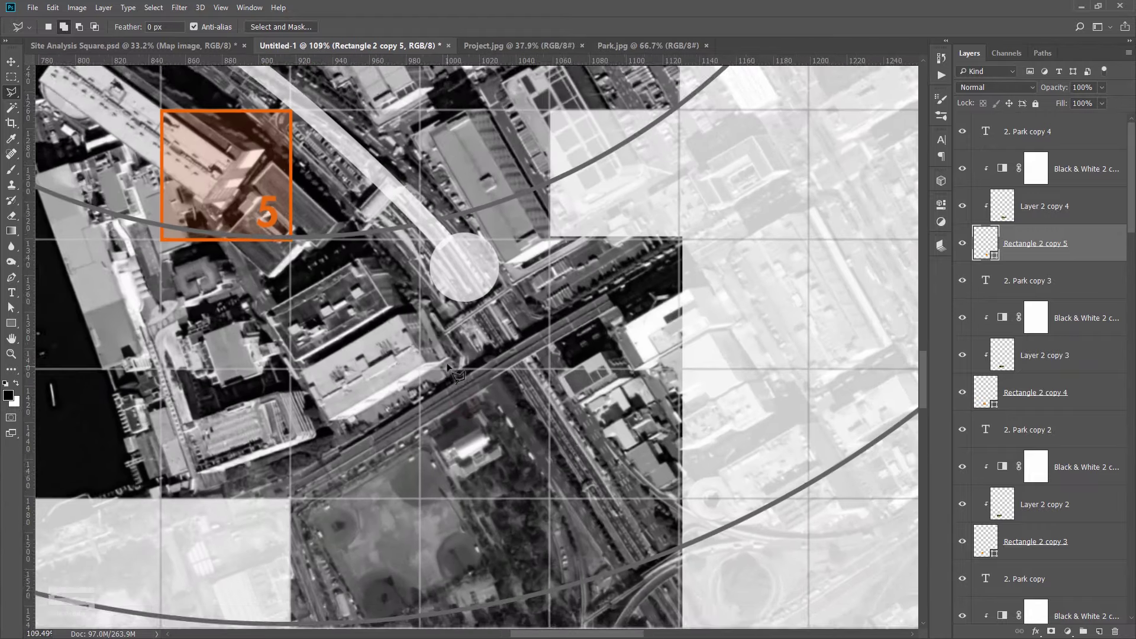
# Outline the irregular building block beside marker 5 as a closed polygon selection.
pyautogui.click(466, 361)
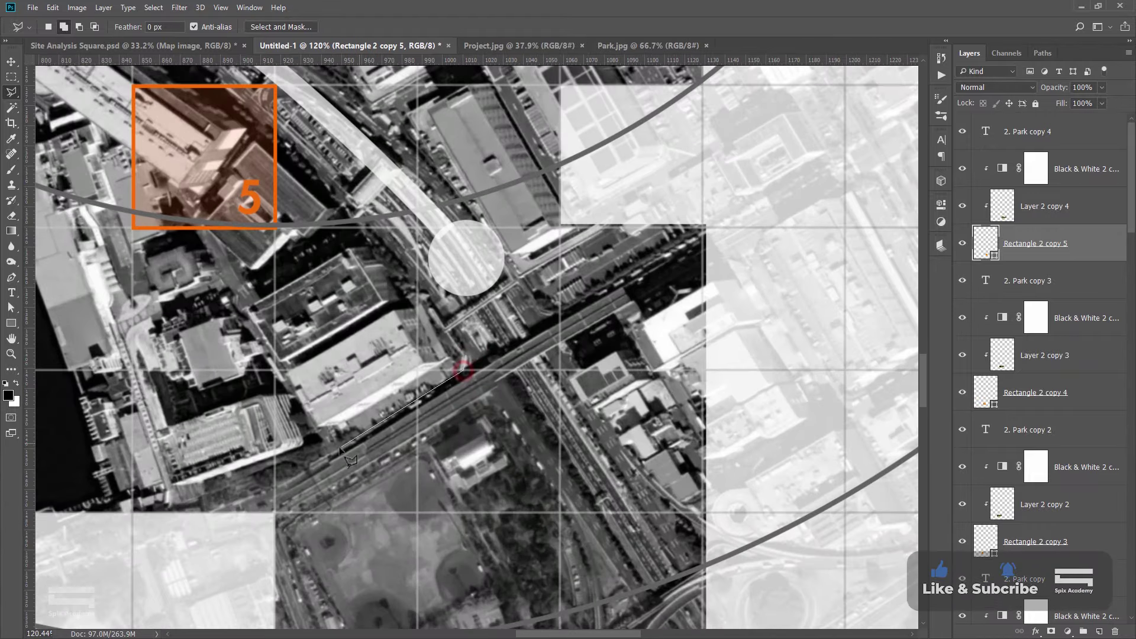
pyautogui.click(253, 505)
pyautogui.click(176, 510)
pyautogui.click(156, 432)
pyautogui.click(287, 391)
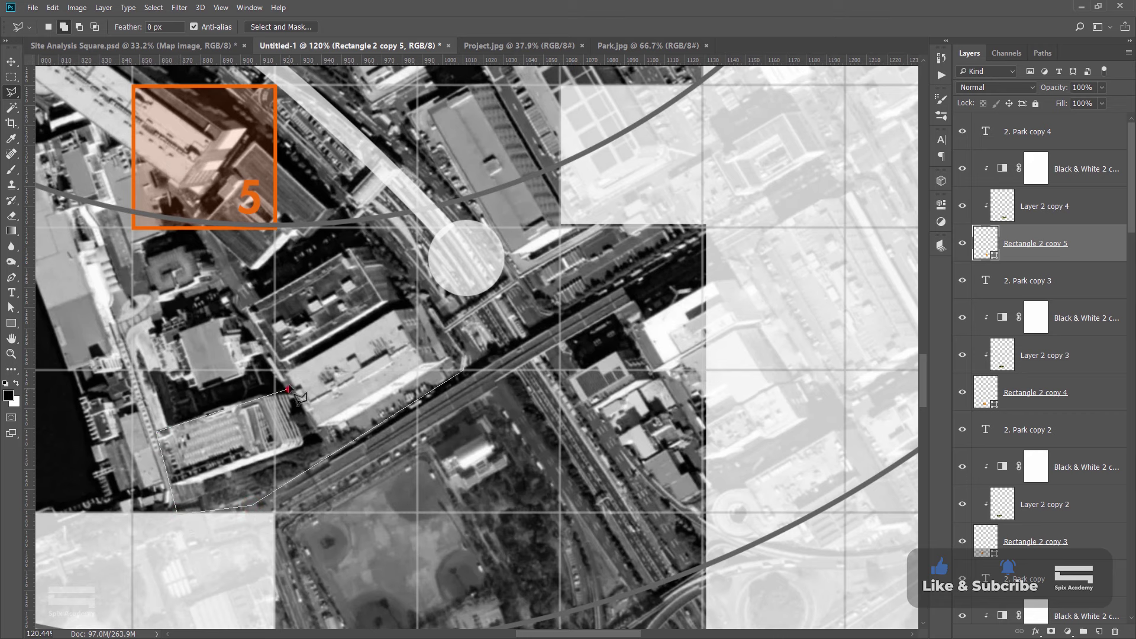
pyautogui.click(241, 303)
pyautogui.click(365, 225)
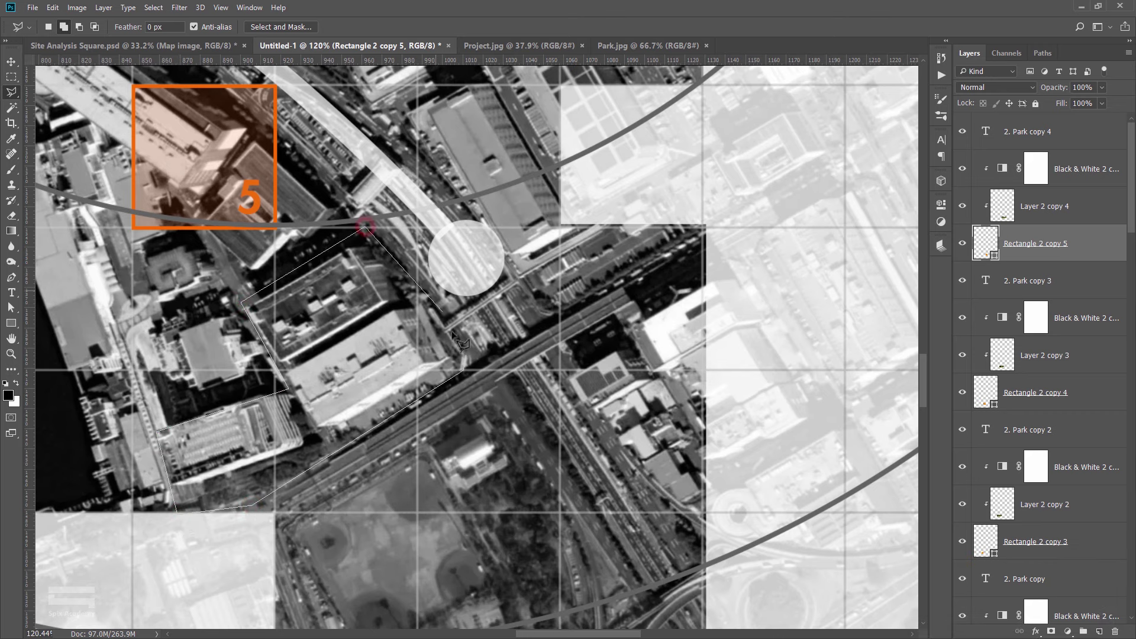
pyautogui.click(468, 360)
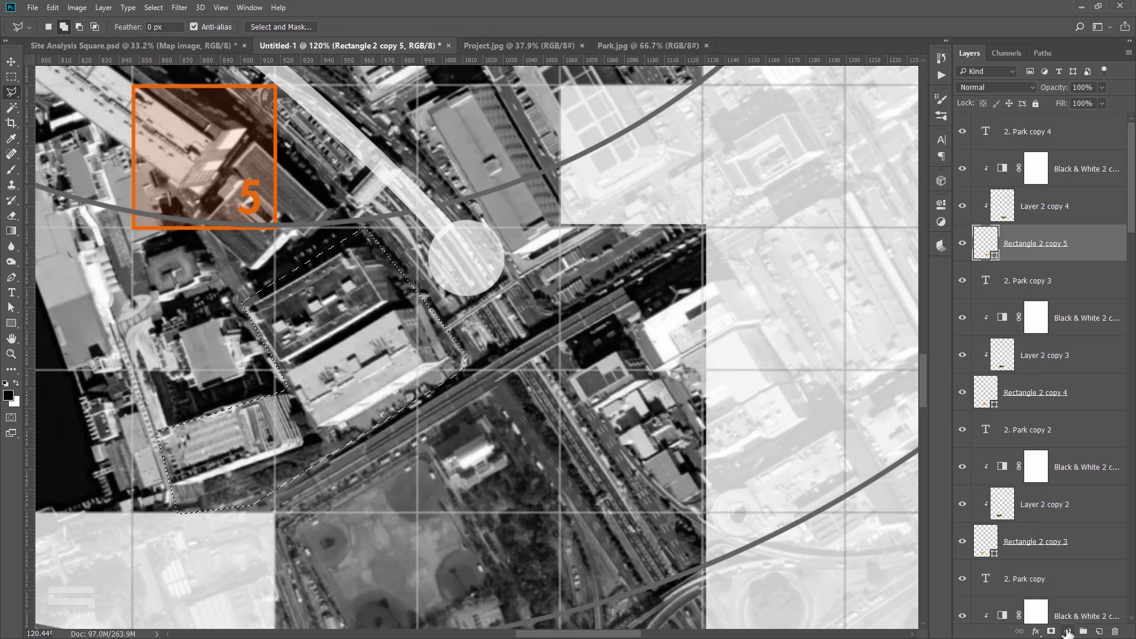
# Fill the selection with a Solid Color layer in the markers' orange (ff6c00).
pyautogui.click(1068, 631)
pyautogui.click(1068, 133)
pyautogui.click(1069, 630)
pyautogui.click(1056, 373)
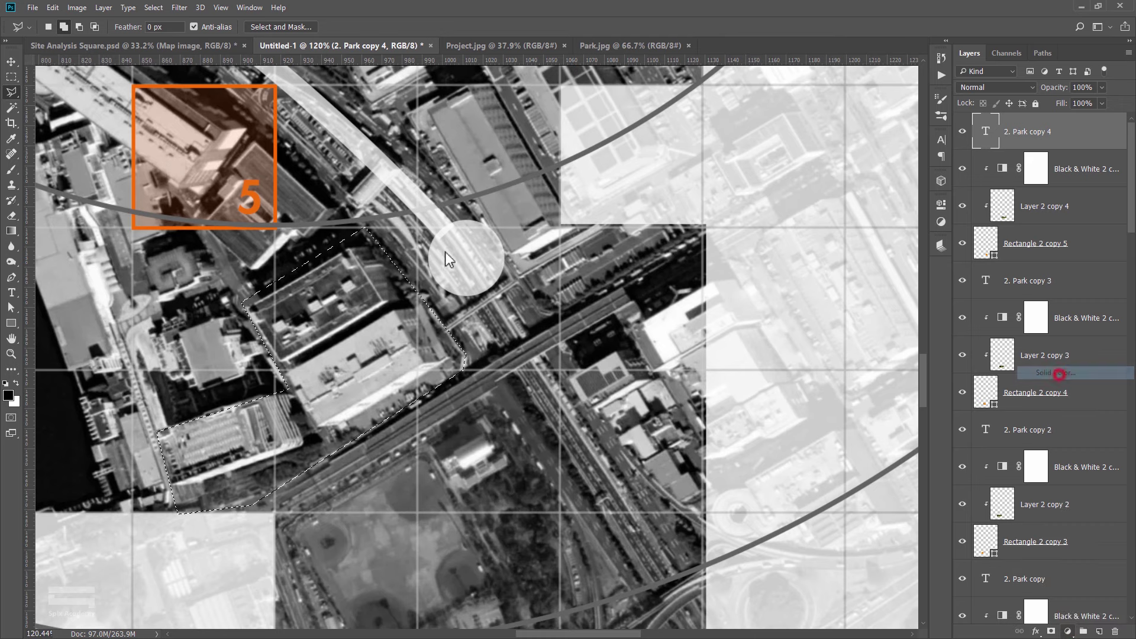
pyautogui.click(275, 160)
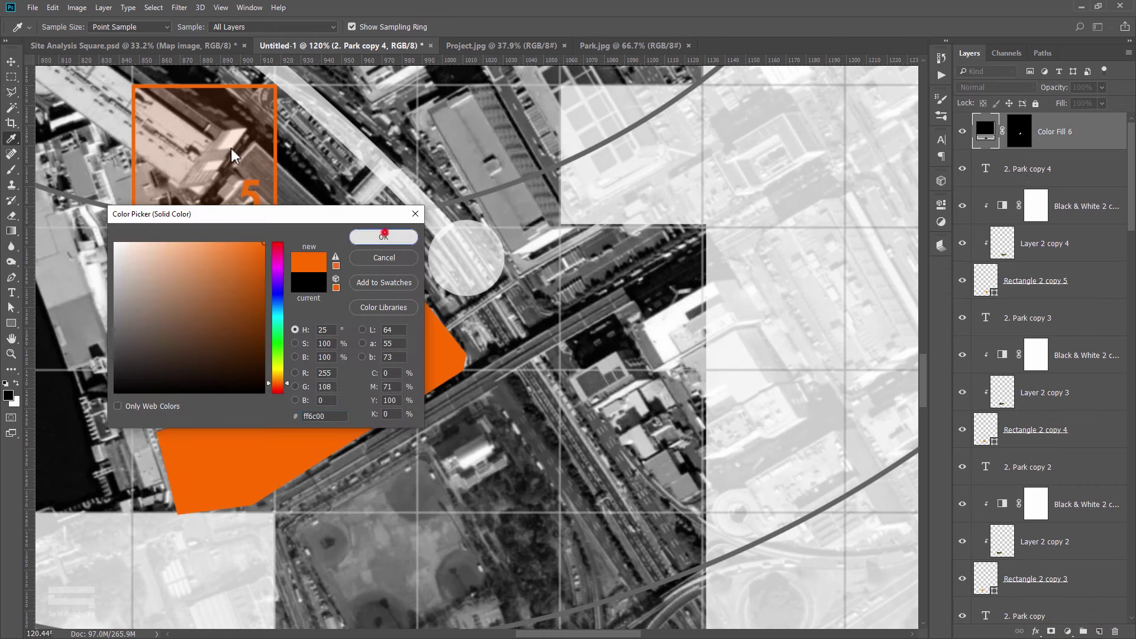
pyautogui.click(383, 235)
pyautogui.press('v')
pyautogui.scroll(-5, 399, 299)
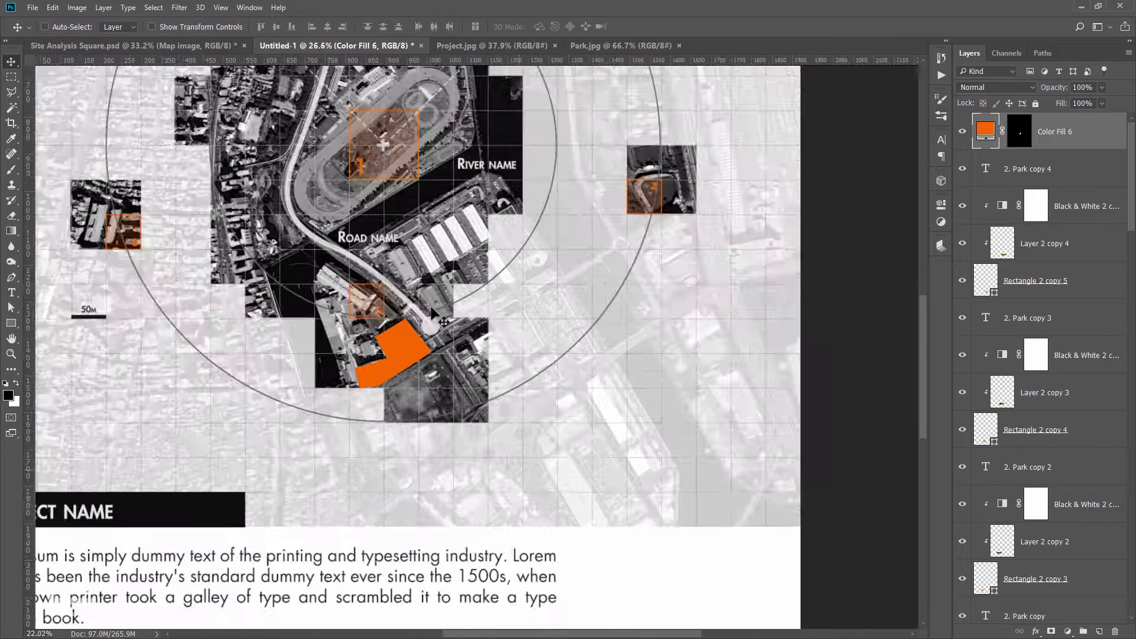
pyautogui.scroll(-3, 444, 322)
pyautogui.scroll(4, 507, 273)
# Move the orange shape onto the Project name banner, enlarged and rotated, at its left end.
pyautogui.scroll(-2, 508, 274)
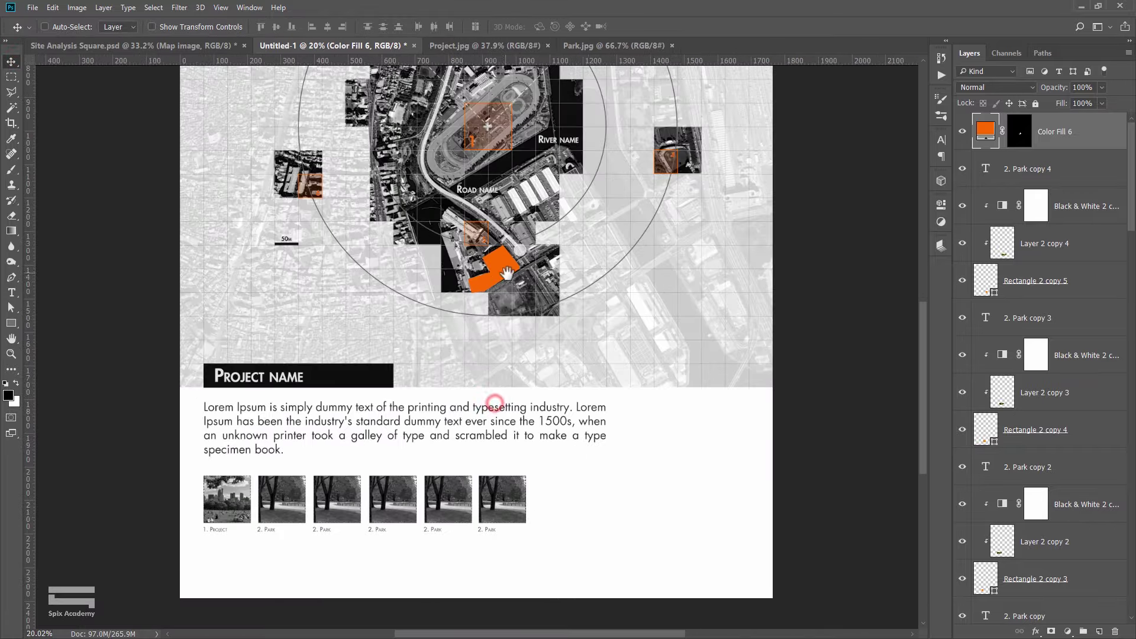
pyautogui.scroll(1, 507, 274)
pyautogui.moveTo(508, 273)
pyautogui.mouseDown()
pyautogui.moveTo(244, 412)
pyautogui.moveTo(284, 367)
pyautogui.mouseUp()
pyautogui.press('Return')
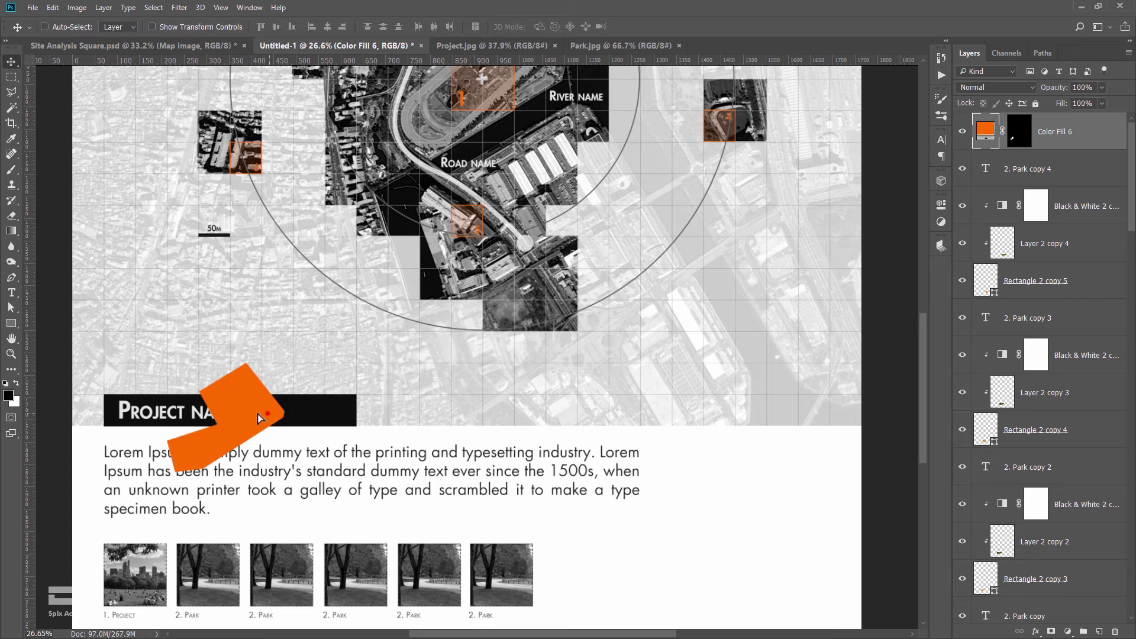
pyautogui.moveTo(259, 418); pyautogui.dragTo(214, 422)
# Reorder Color Fill 6 beneath the Project name layer so the title sits over it.
pyautogui.moveTo(1076, 142); pyautogui.dragTo(1073, 633)
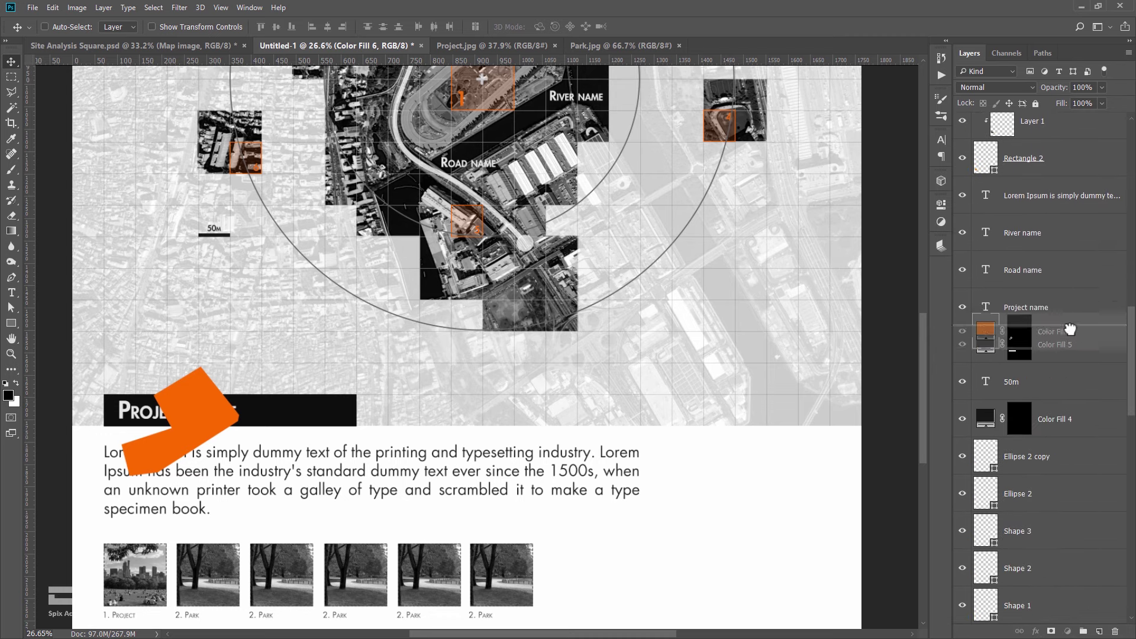
pyautogui.moveTo(1071, 634); pyautogui.dragTo(1053, 322)
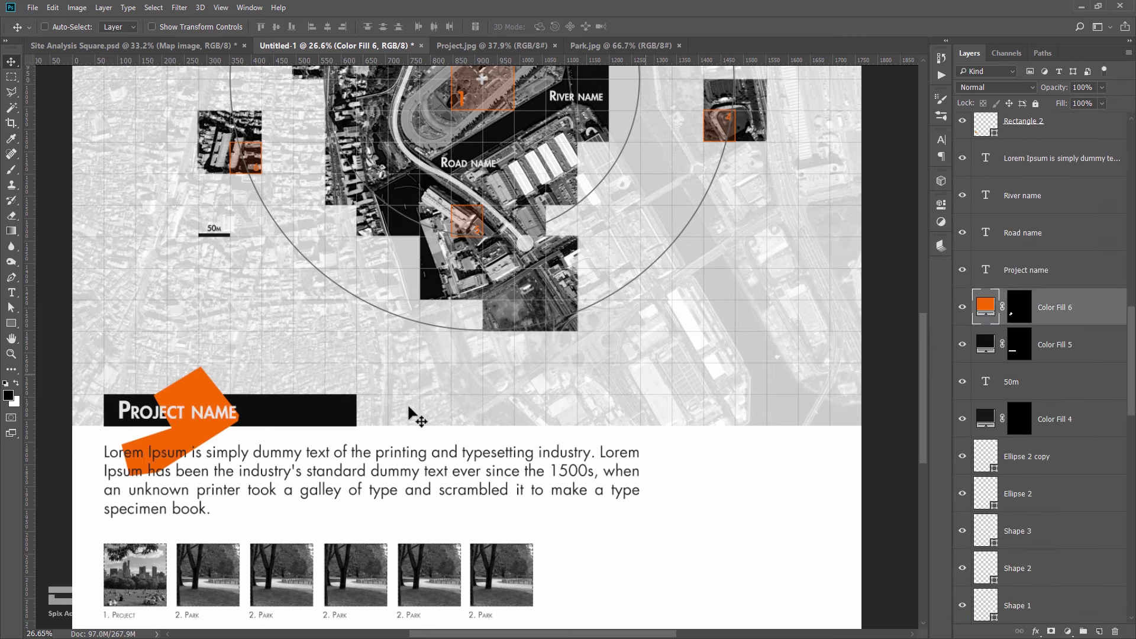
pyautogui.scroll(2, 204, 441)
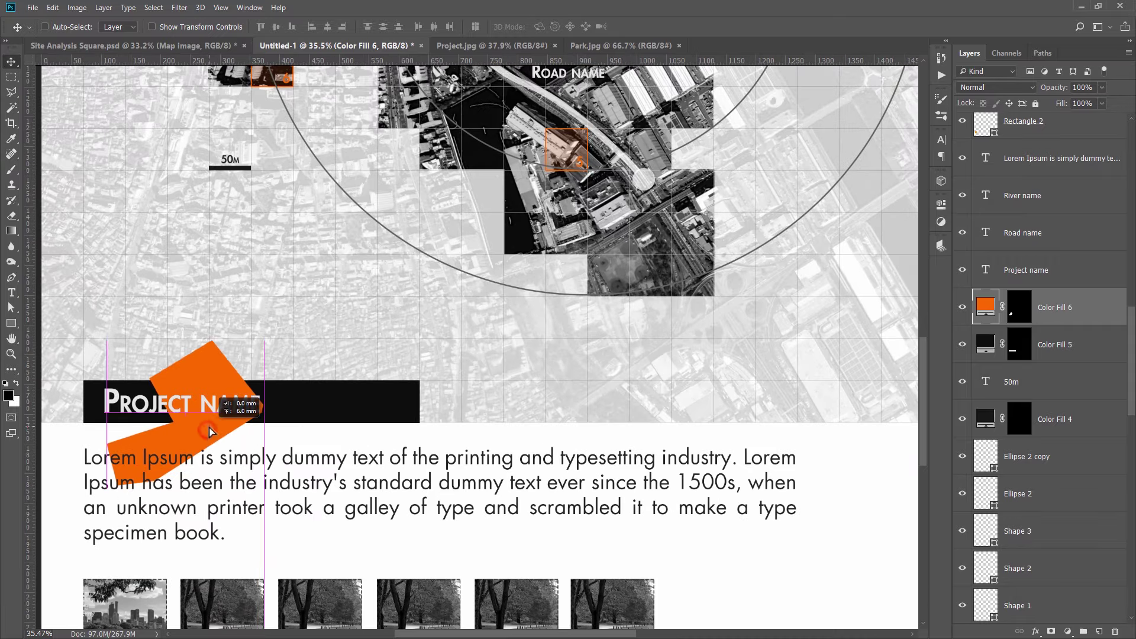
pyautogui.scroll(-1, 213, 432)
pyautogui.scroll(-1, 222, 426)
pyautogui.scroll(-1, 225, 422)
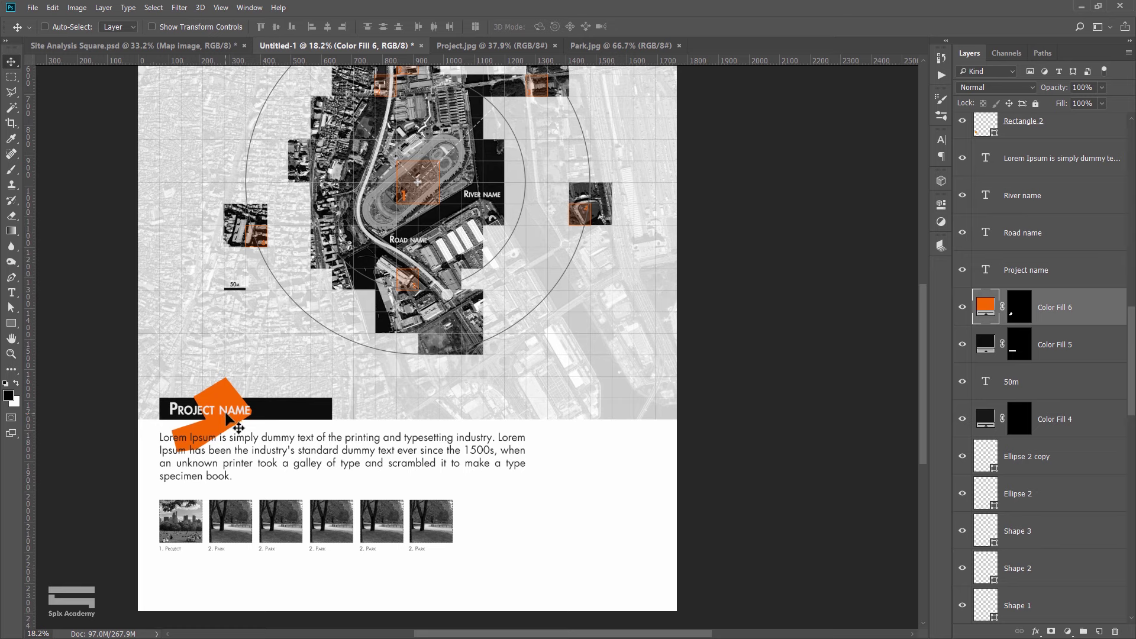
pyautogui.scroll(1, 227, 417)
pyautogui.scroll(1, 229, 408)
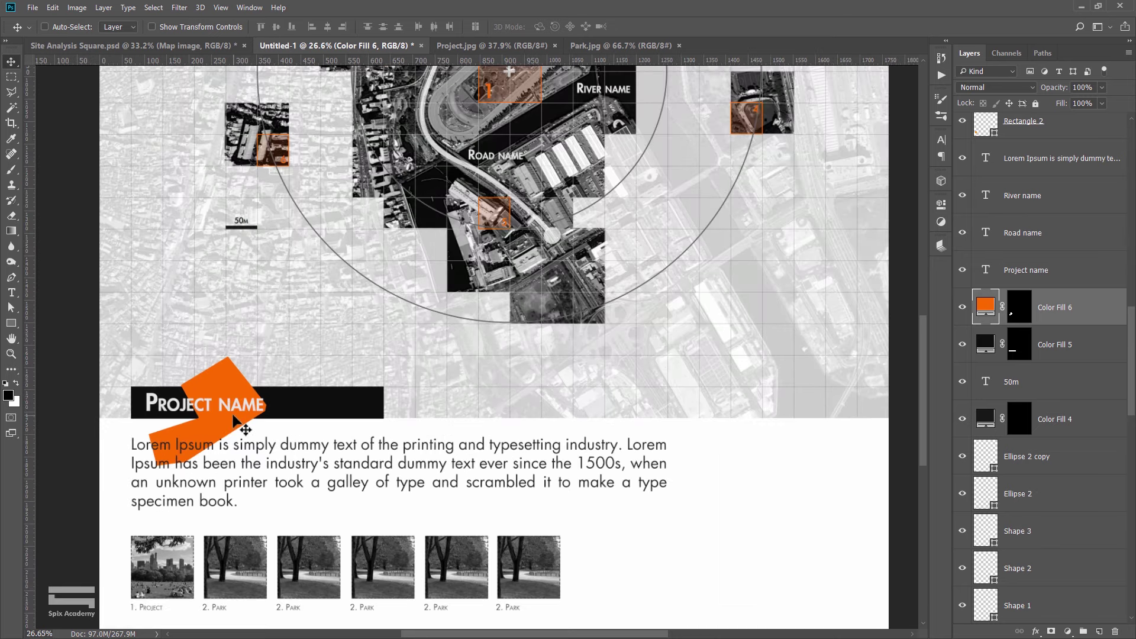
pyautogui.scroll(-1, 305, 462)
pyautogui.scroll(-1, 533, 533)
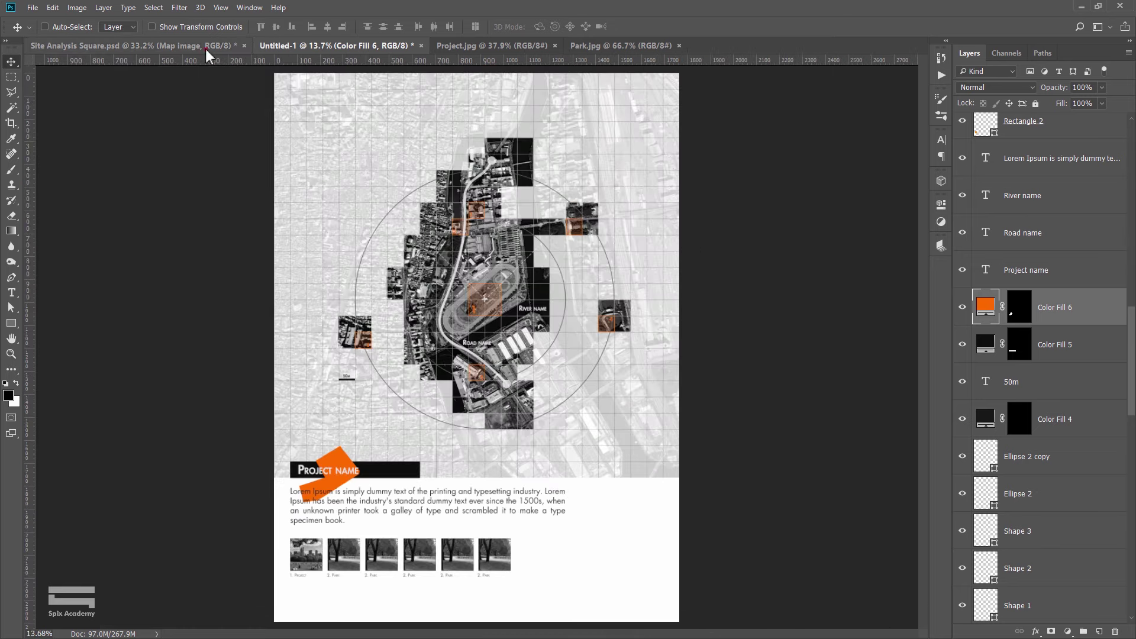
pyautogui.click(207, 46)
pyautogui.scroll(-1, 651, 586)
pyautogui.scroll(-1, 659, 594)
pyautogui.scroll(2, 659, 594)
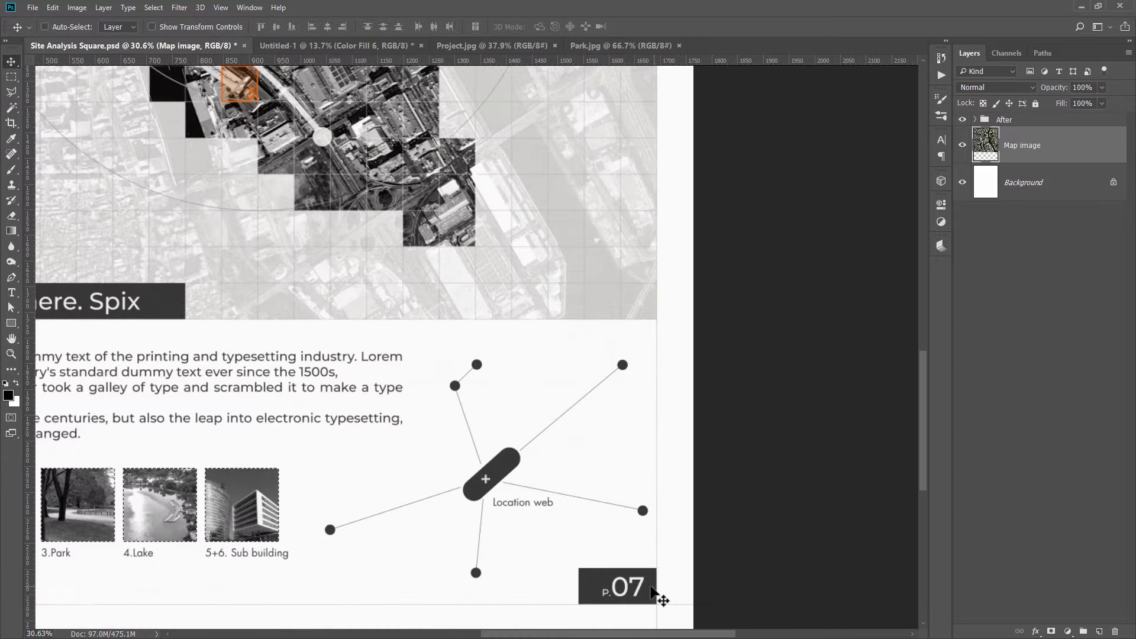
pyautogui.scroll(1, 655, 598)
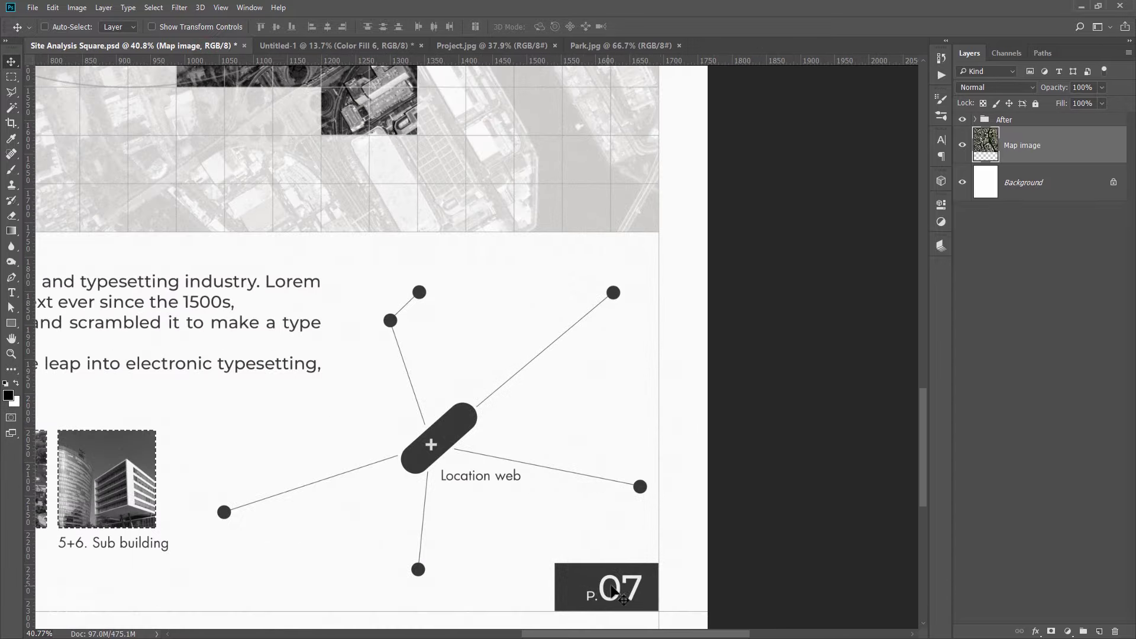
pyautogui.scroll(-2, 636, 589)
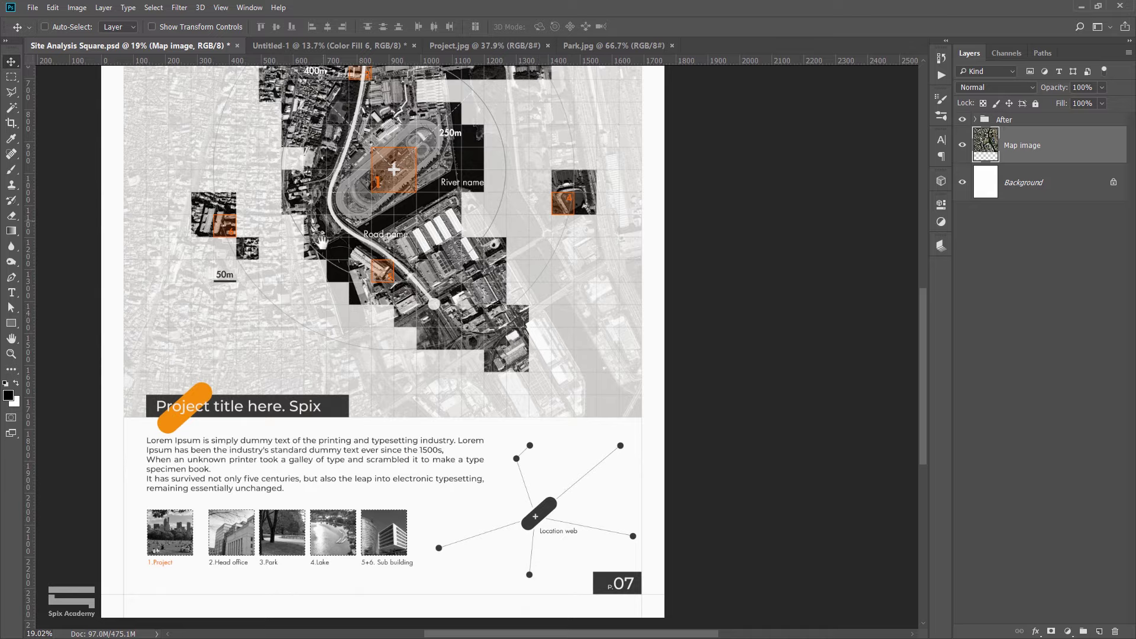
pyautogui.moveTo(322, 242); pyautogui.dragTo(331, 395)
pyautogui.scroll(1, 213, 203)
pyautogui.scroll(1, 202, 222)
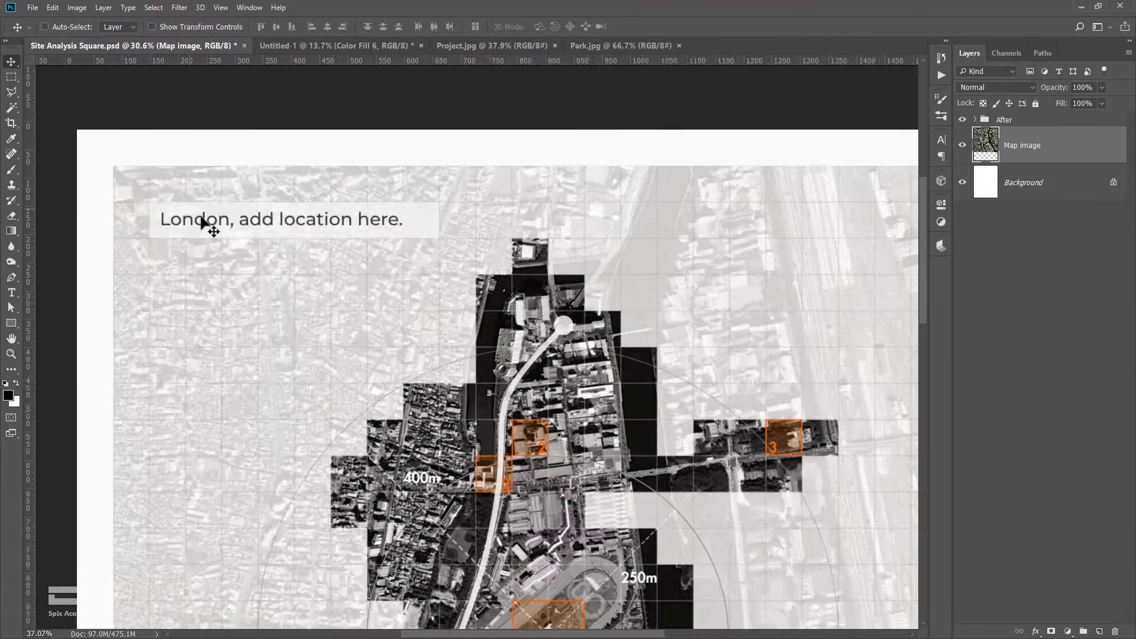
pyautogui.scroll(1, 201, 222)
pyautogui.scroll(-2, 325, 224)
pyautogui.moveTo(327, 467)
pyautogui.mouseDown()
pyautogui.moveTo(318, 278)
pyautogui.moveTo(318, 399)
pyautogui.mouseUp()
pyautogui.scroll(1, 291, 171)
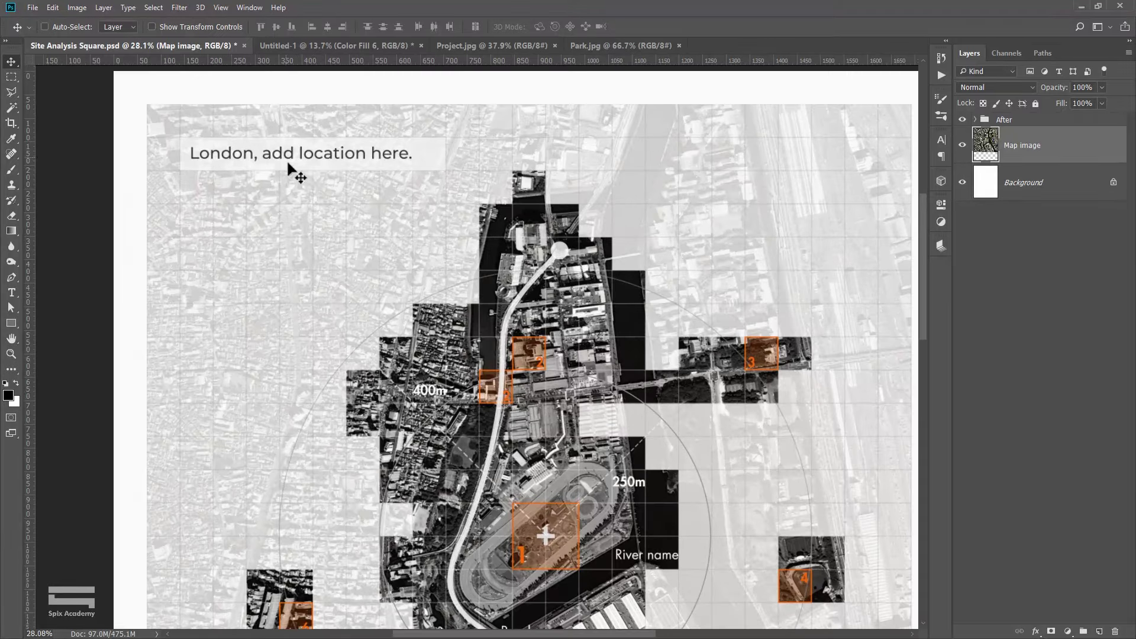
pyautogui.scroll(-5, 349, 233)
pyautogui.scroll(-2, 379, 379)
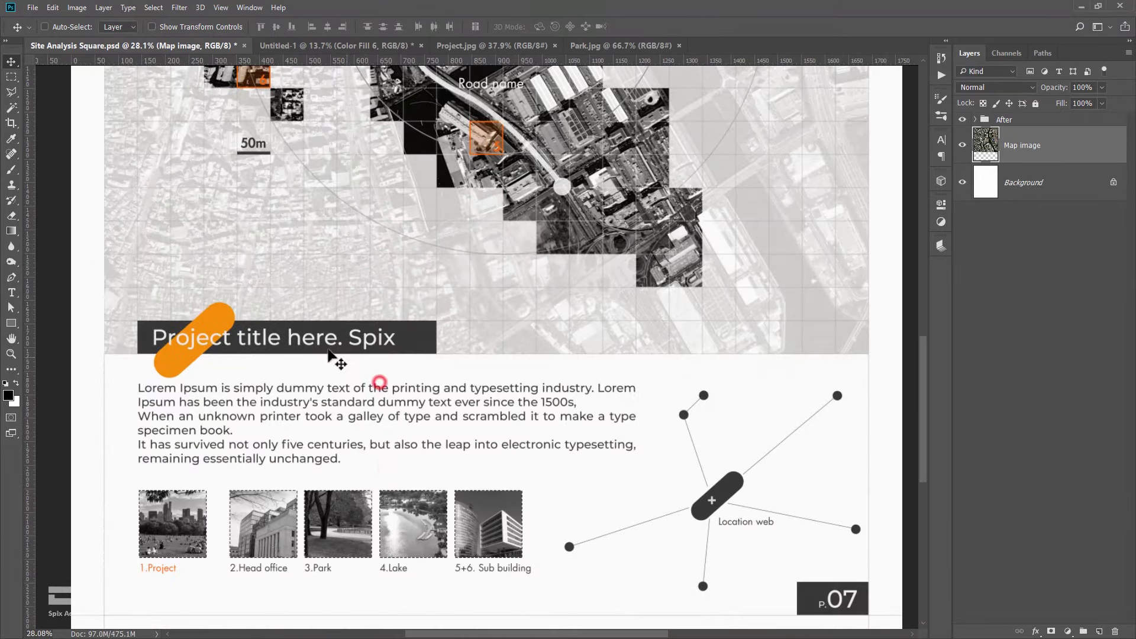
pyautogui.scroll(1, 331, 349)
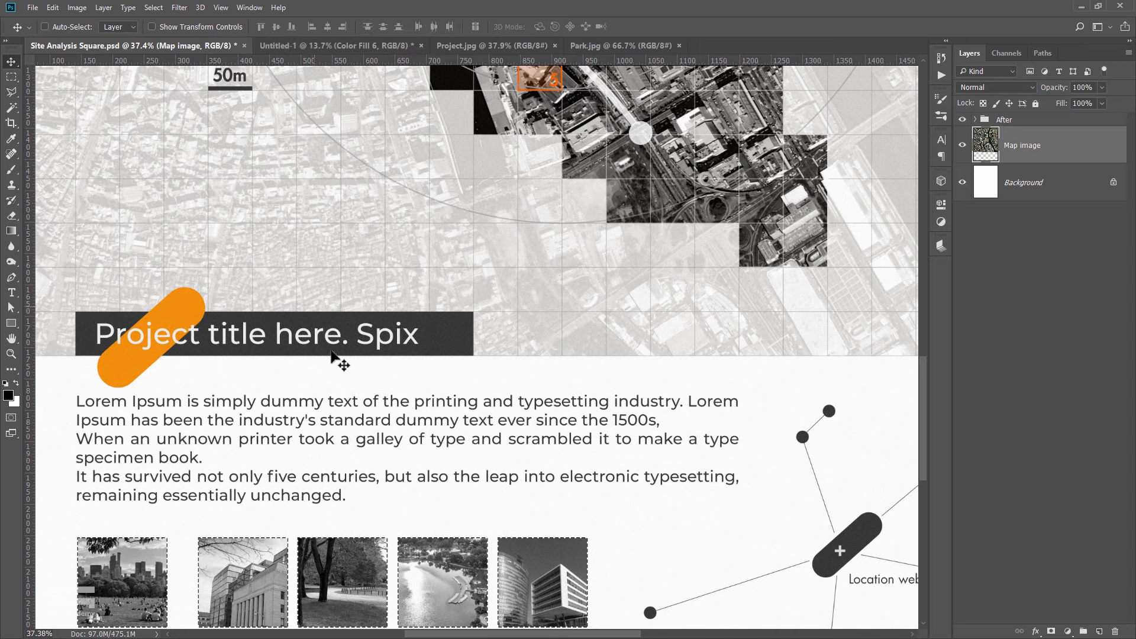
pyautogui.scroll(-4, 340, 361)
pyautogui.scroll(1, 660, 477)
pyautogui.scroll(2, 672, 439)
pyautogui.moveTo(673, 432); pyautogui.dragTo(589, 401)
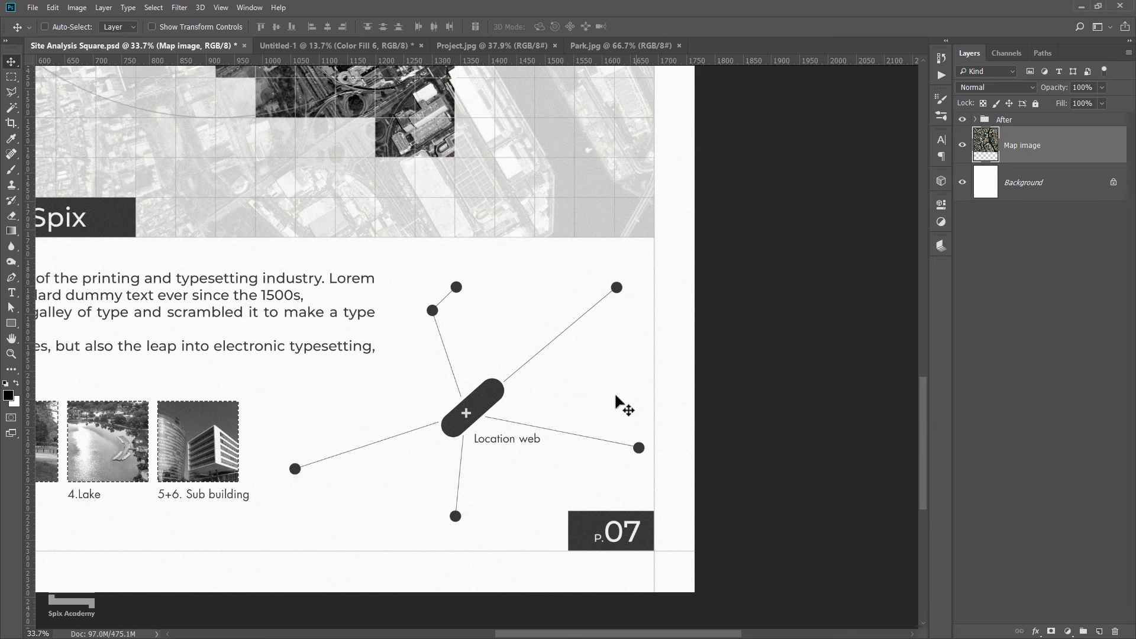
pyautogui.click(365, 48)
pyautogui.scroll(5, 421, 324)
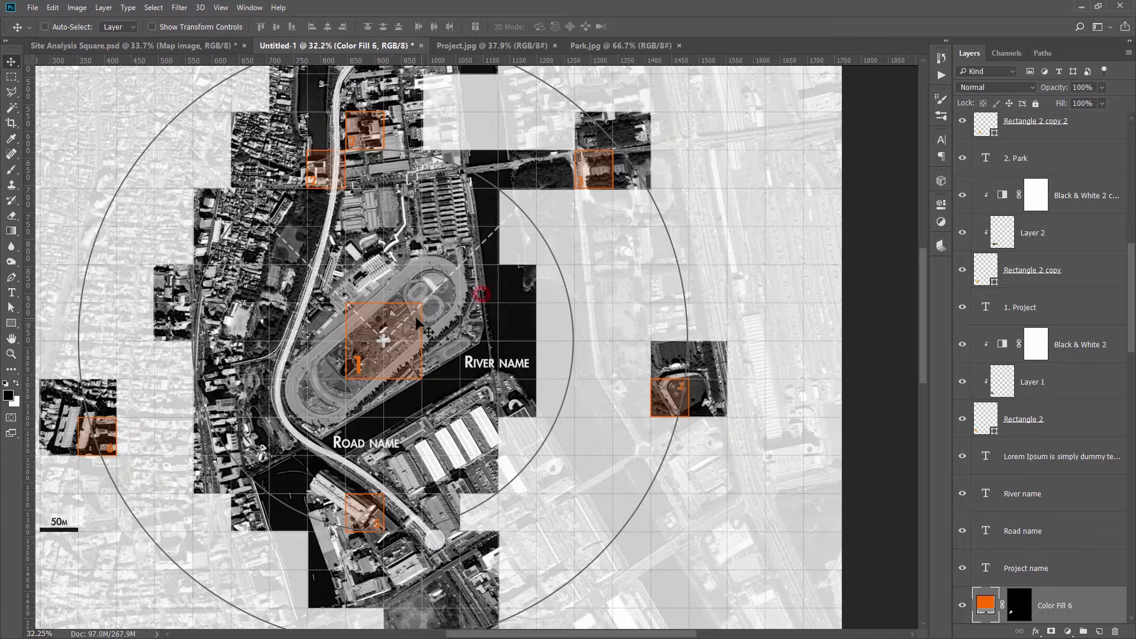
# Add a new empty layer above 2. Park copy 4 and set up an enlarged round brush.
pyautogui.scroll(-2, 417, 325)
pyautogui.moveTo(417, 325); pyautogui.dragTo(402, 343)
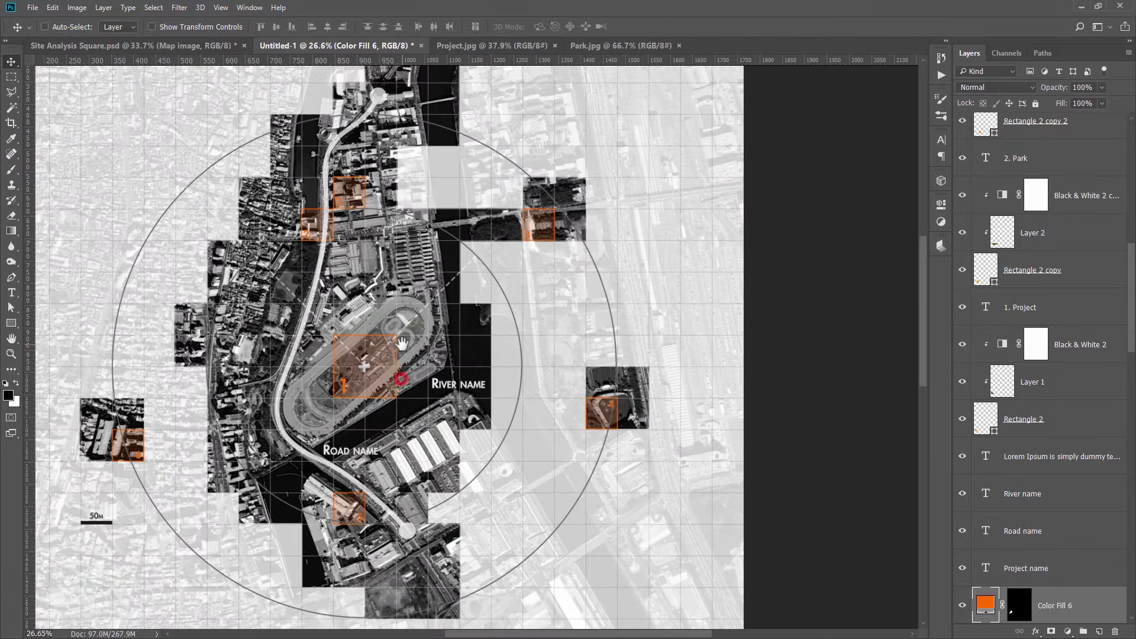
pyautogui.click(1127, 255)
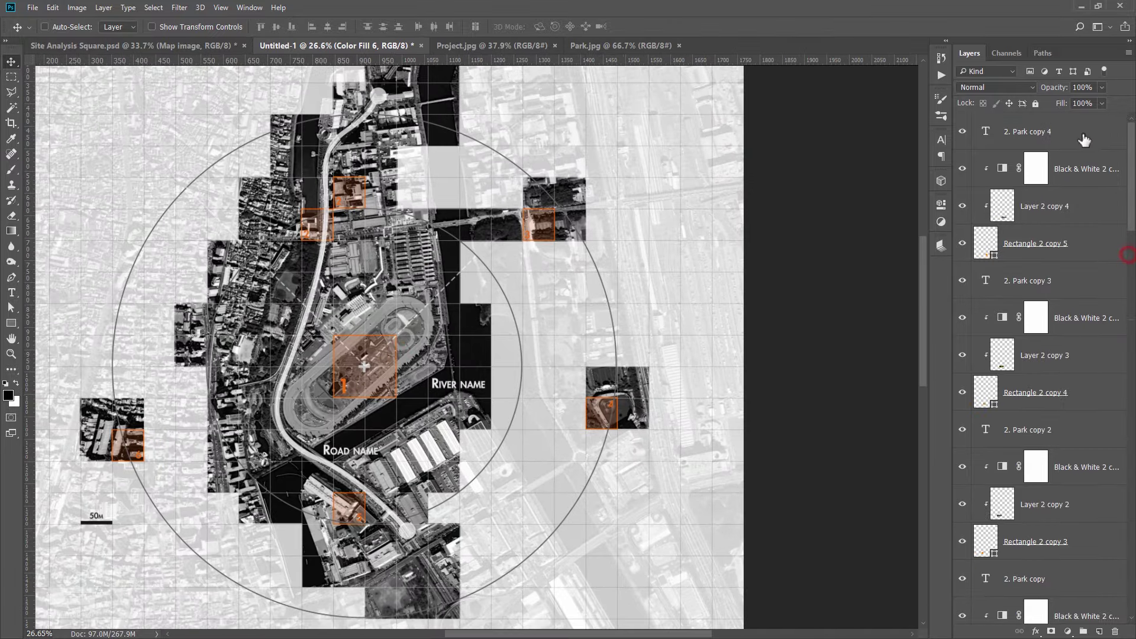
pyautogui.click(1052, 131)
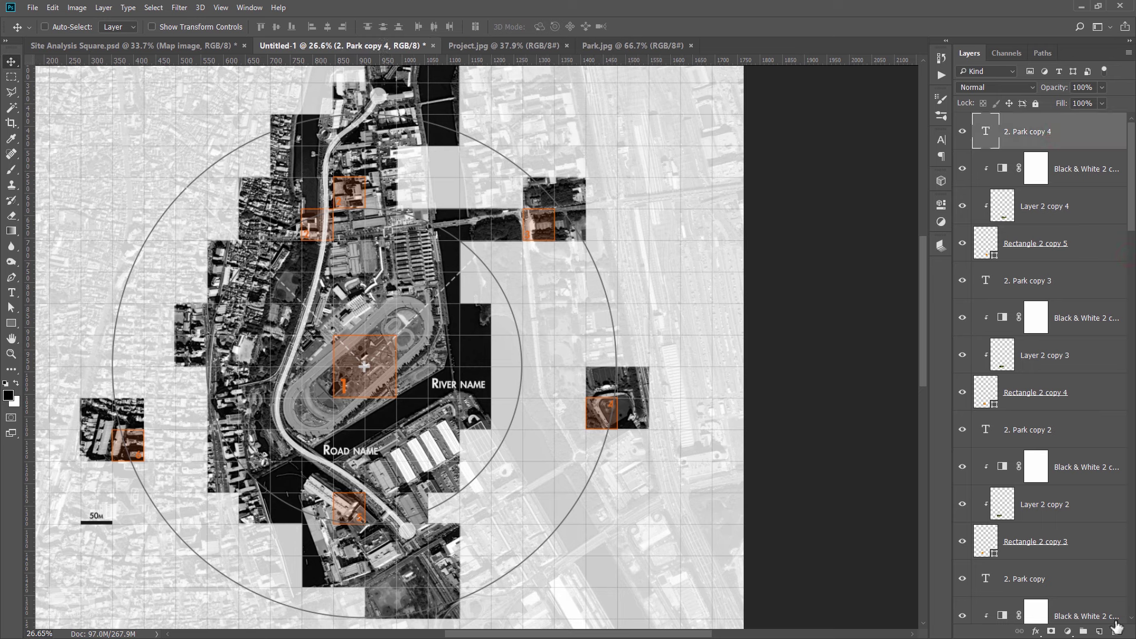
pyautogui.click(1099, 632)
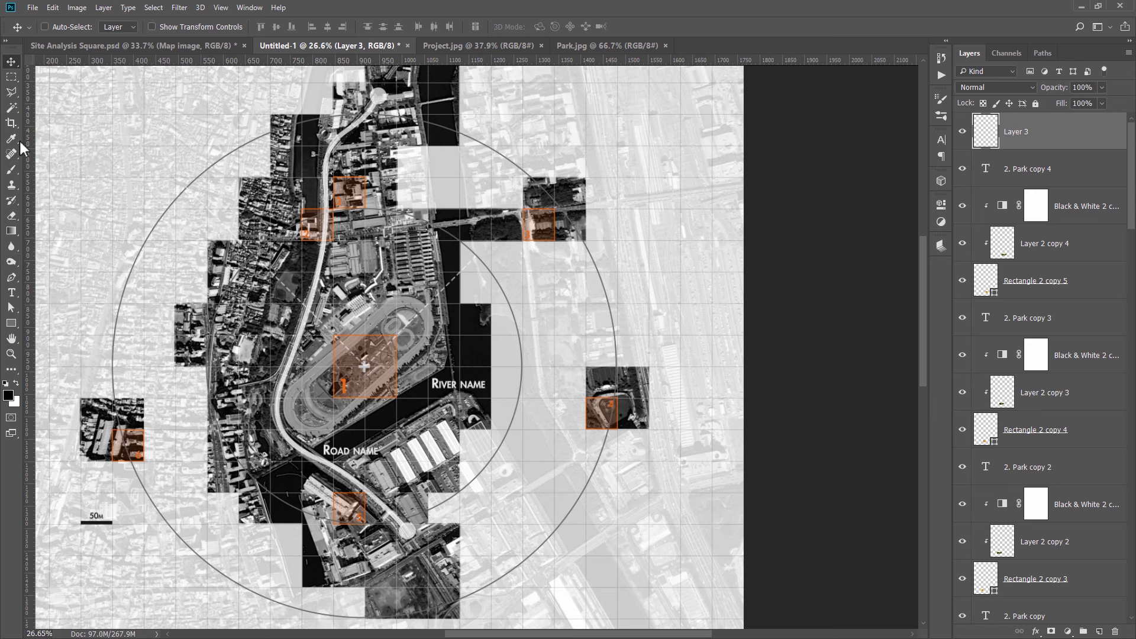
pyautogui.press('b')
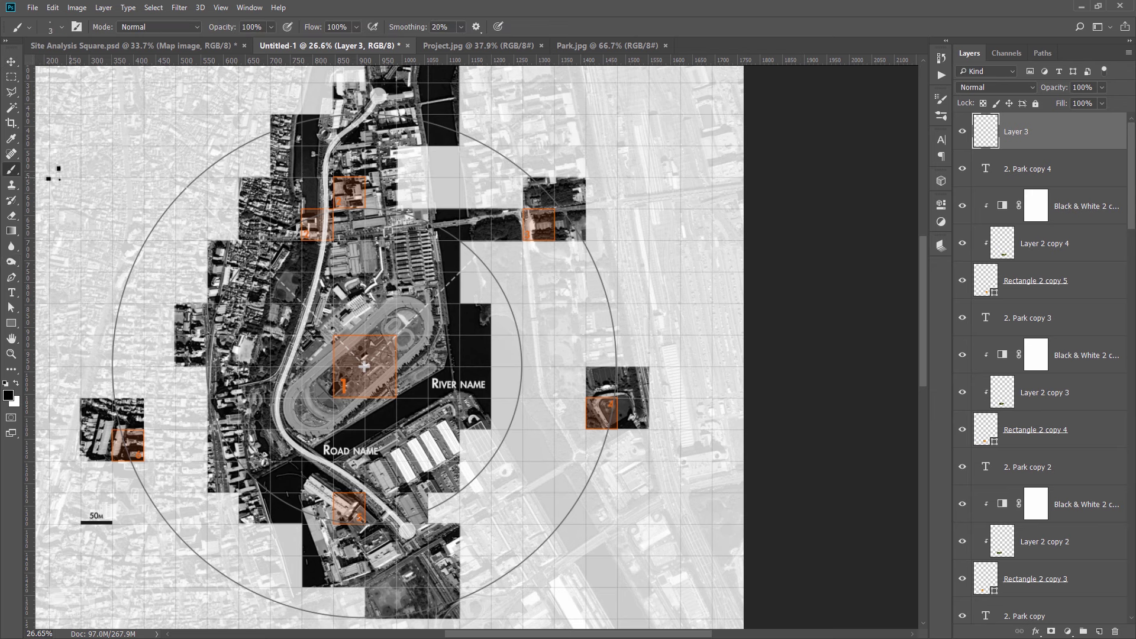
pyautogui.rightClick(315, 184)
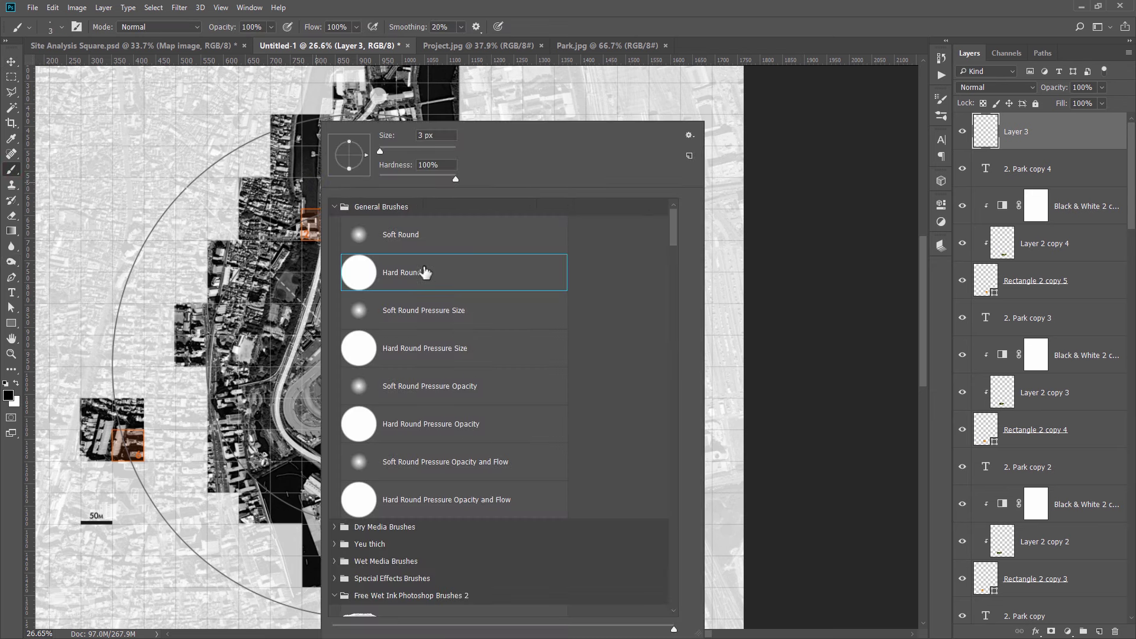
pyautogui.moveTo(399, 148); pyautogui.dragTo(402, 148)
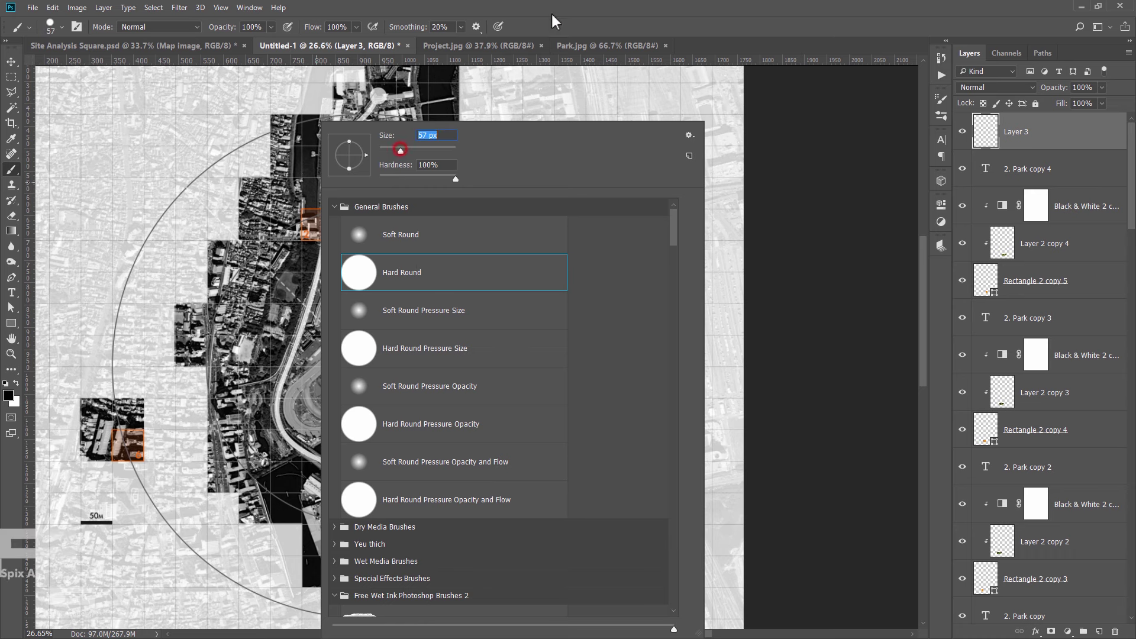
pyautogui.click(552, 11)
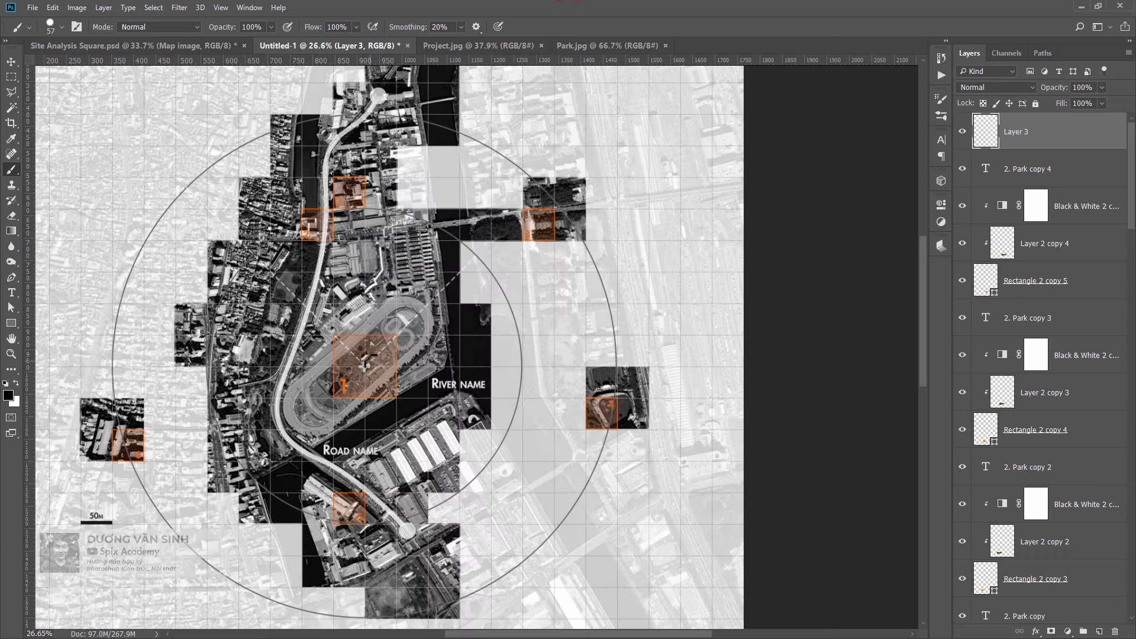
# Paint a black dot centred in orange marker square 1.
pyautogui.scroll(1, 365, 365)
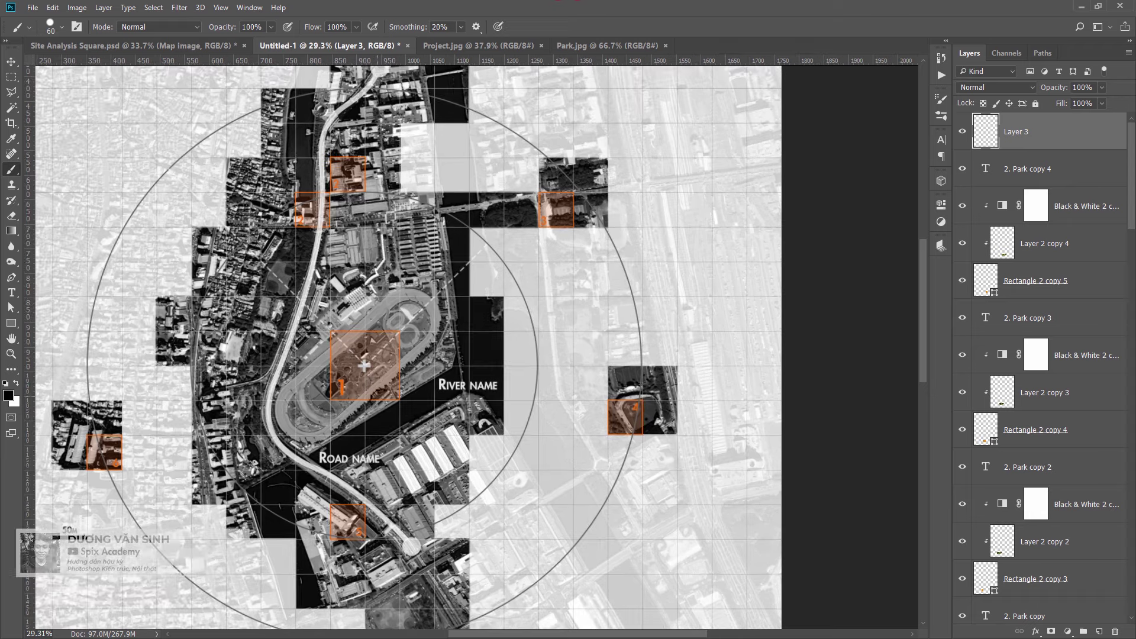
pyautogui.scroll(2, 364, 365)
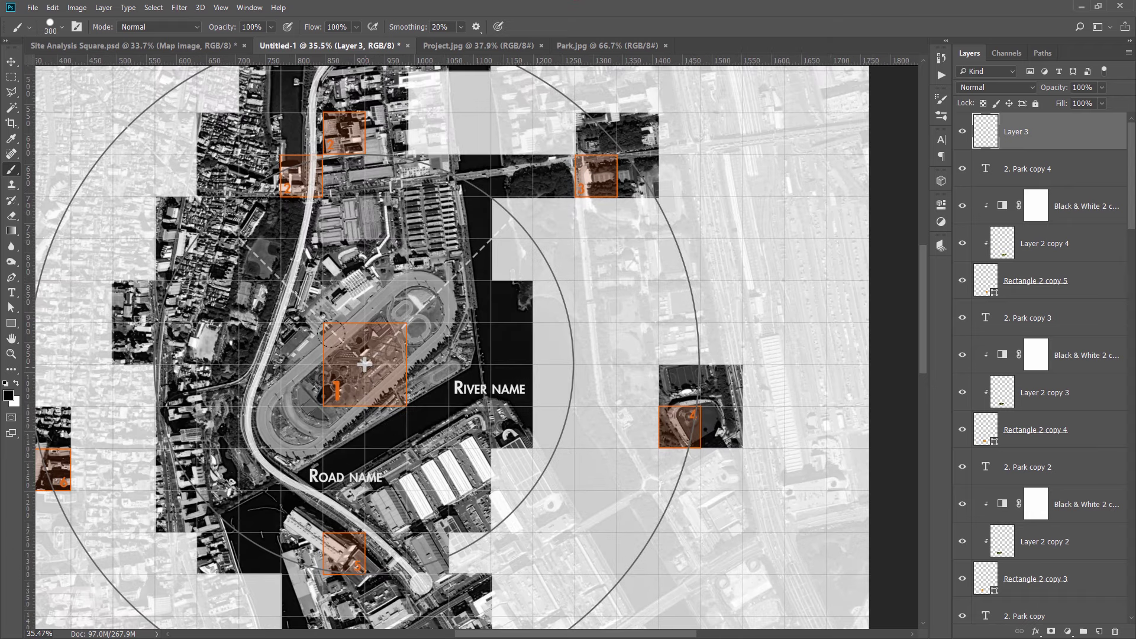
pyautogui.click(364, 365)
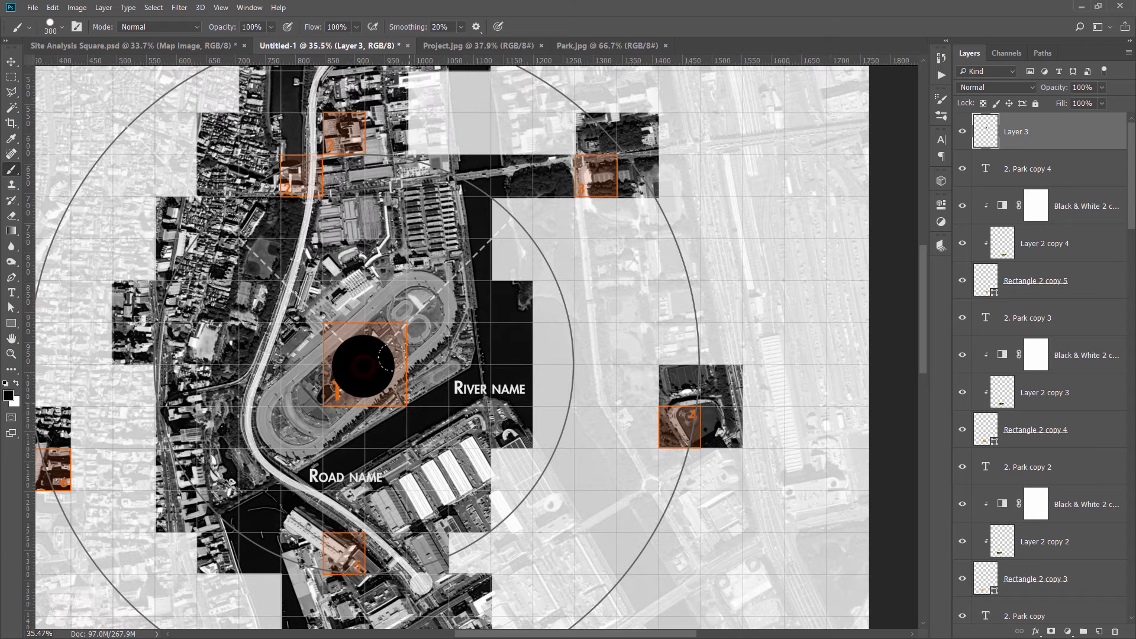
pyautogui.hotkey('ctrl', 'z')
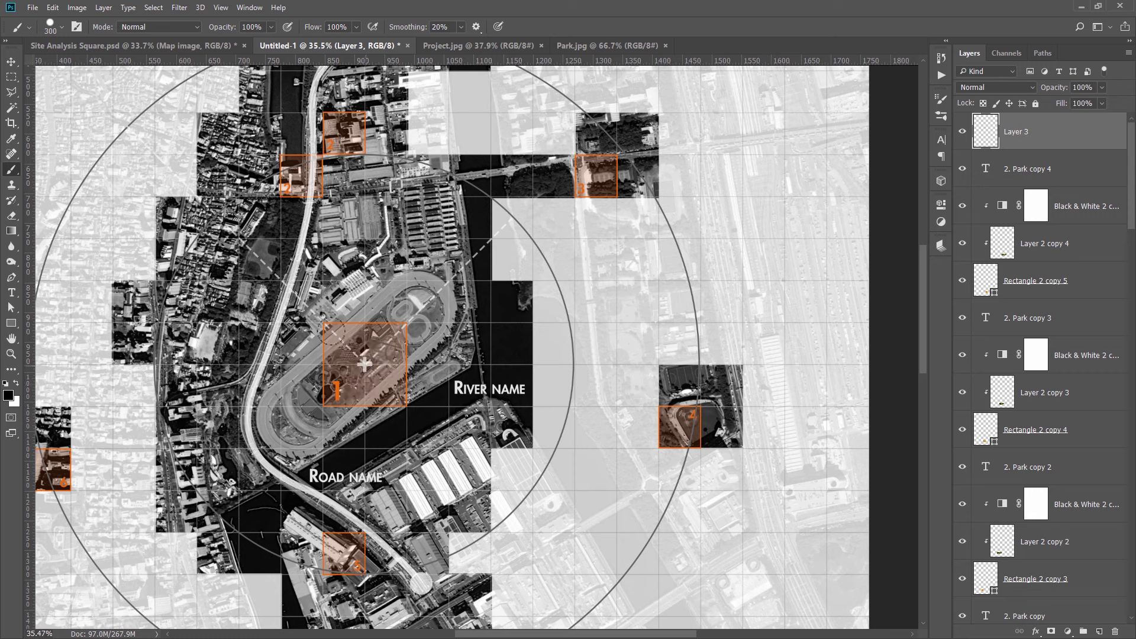
pyautogui.click(365, 365)
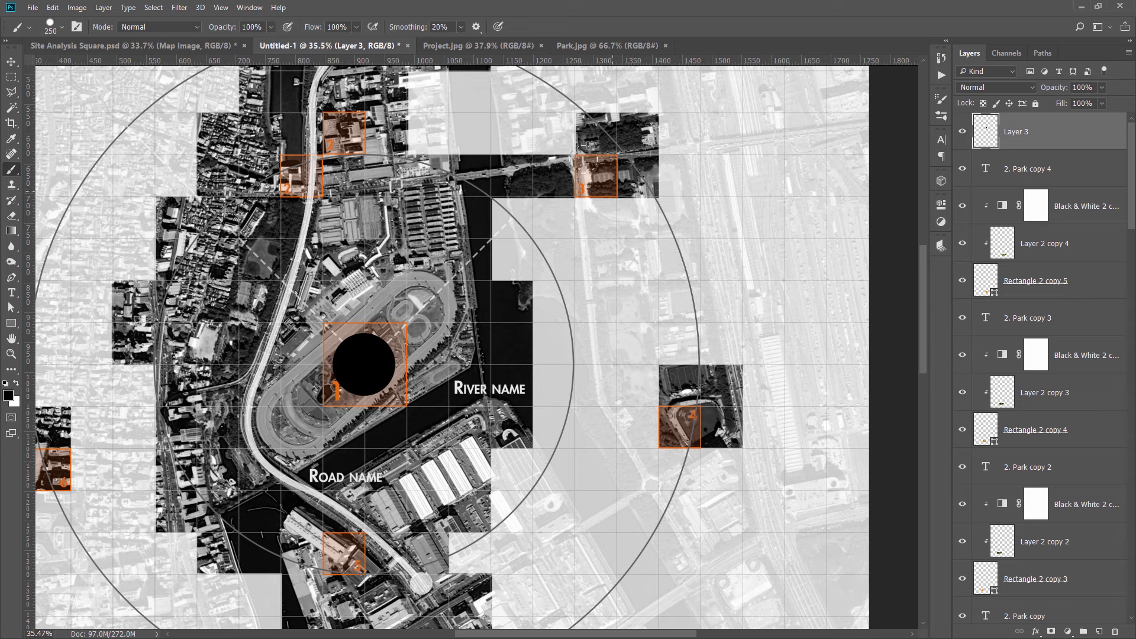
# With a 125 px brush, dot orange squares 3, 4, 2 and one more.
pyautogui.rightClick(596, 175)
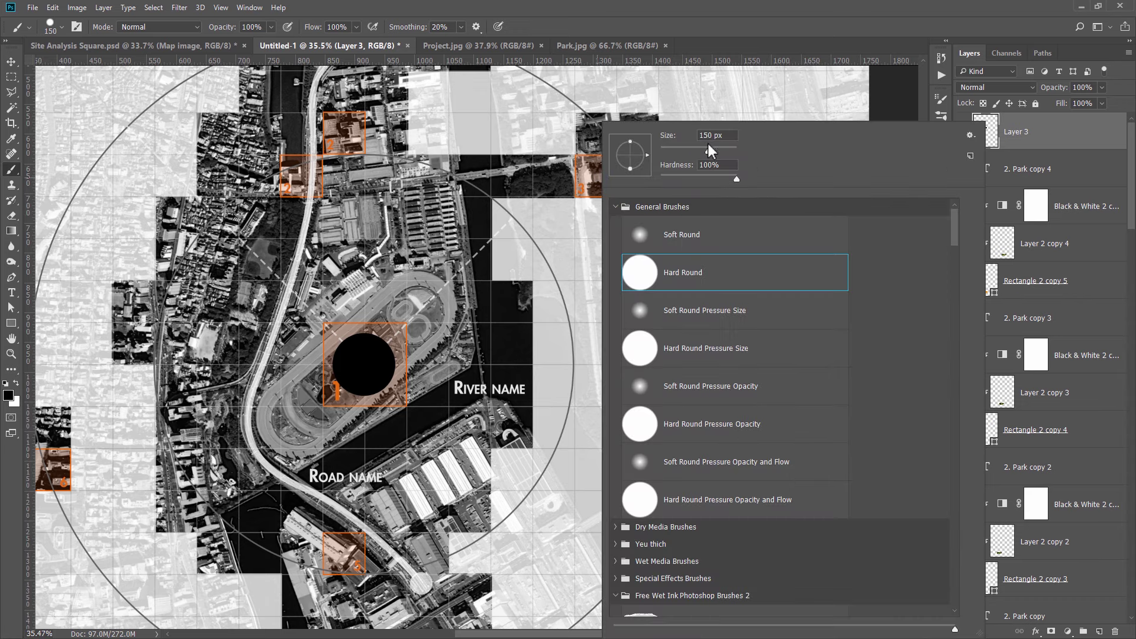
pyautogui.click(645, 6)
pyautogui.press('[')
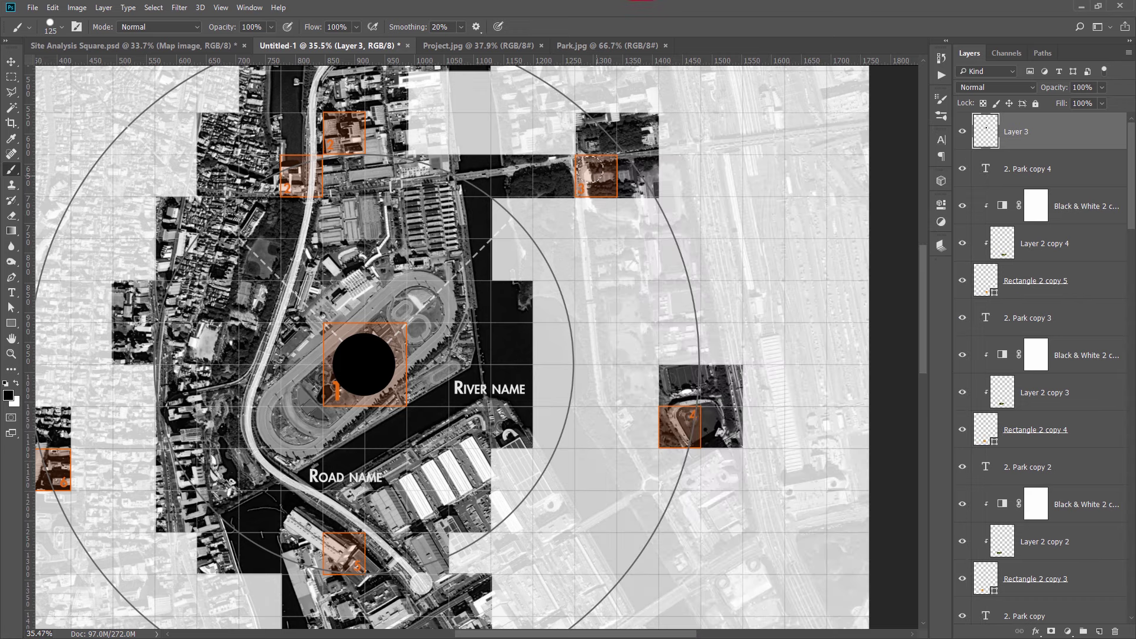
pyautogui.click(596, 175)
pyautogui.click(677, 423)
pyautogui.scroll(-5, 471, 468)
pyautogui.hscroll(-1, 471, 468)
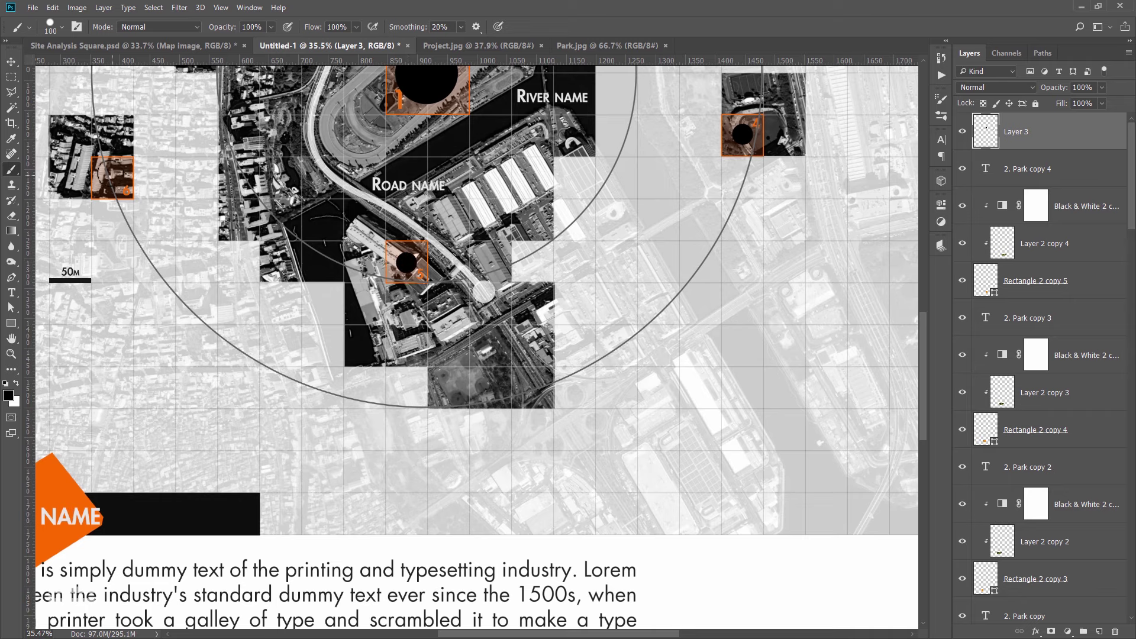
pyautogui.scroll(6, 510, 268)
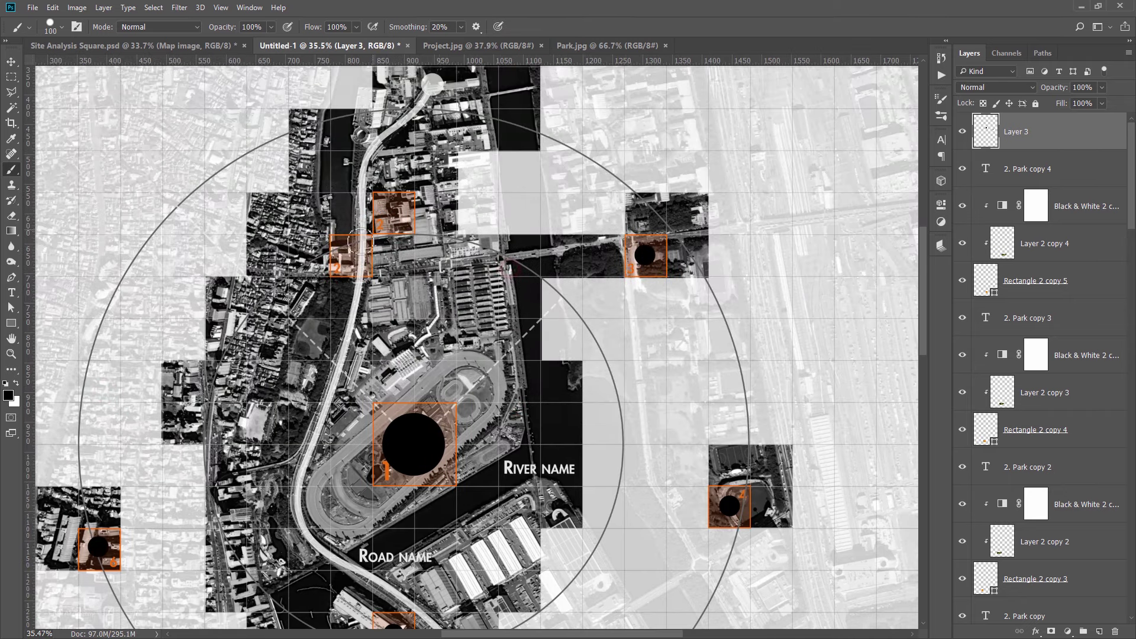
pyautogui.click(351, 253)
pyautogui.click(392, 209)
pyautogui.hotkey('ctrl', '0')
# Move the black dots layer below the body text and scale it to about 53%.
pyautogui.press('v')
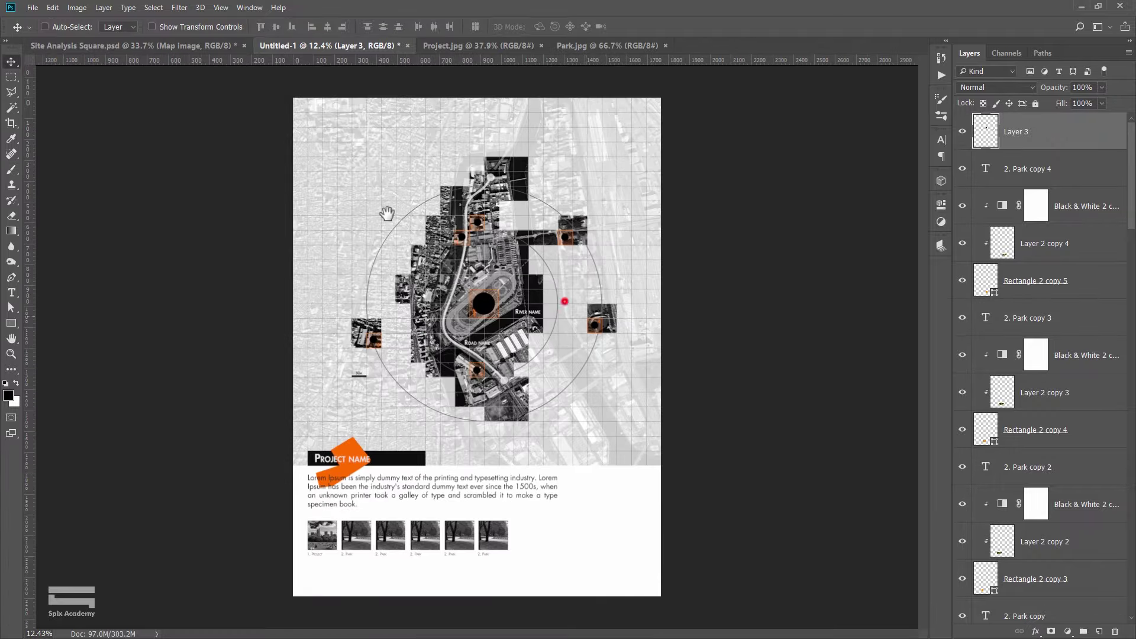
pyautogui.scroll(4, 387, 213)
pyautogui.moveTo(333, 230); pyautogui.dragTo(452, 499)
pyautogui.hotkey('ctrl', 't')
pyautogui.moveTo(615, 350); pyautogui.dragTo(419, 507)
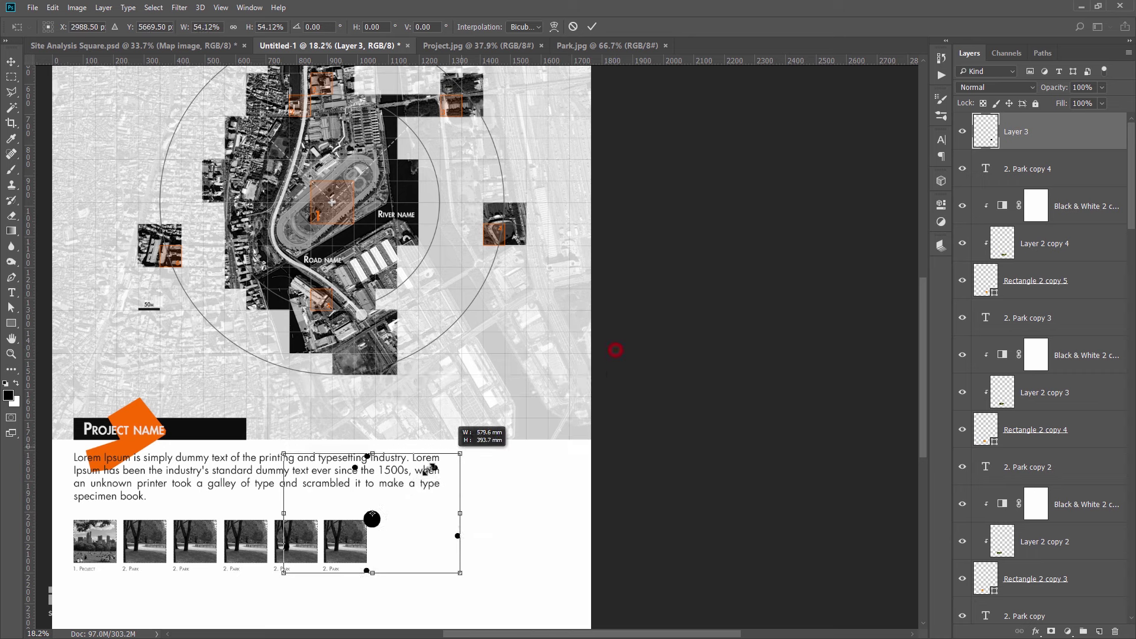
pyautogui.moveTo(389, 551); pyautogui.dragTo(491, 566)
pyautogui.moveTo(526, 512); pyautogui.dragTo(552, 496)
pyautogui.moveTo(515, 542); pyautogui.dragTo(524, 528)
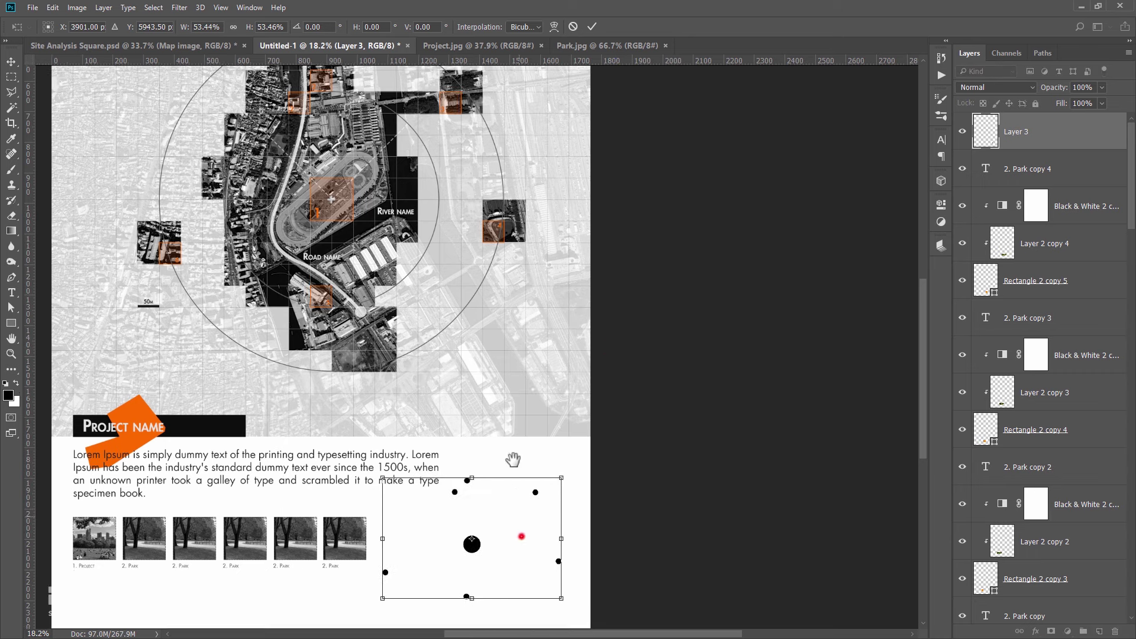
pyautogui.scroll(-4, 510, 449)
pyautogui.press('Return')
pyautogui.scroll(2, 497, 441)
pyautogui.moveTo(482, 456); pyautogui.dragTo(489, 446)
pyautogui.scroll(2, 486, 442)
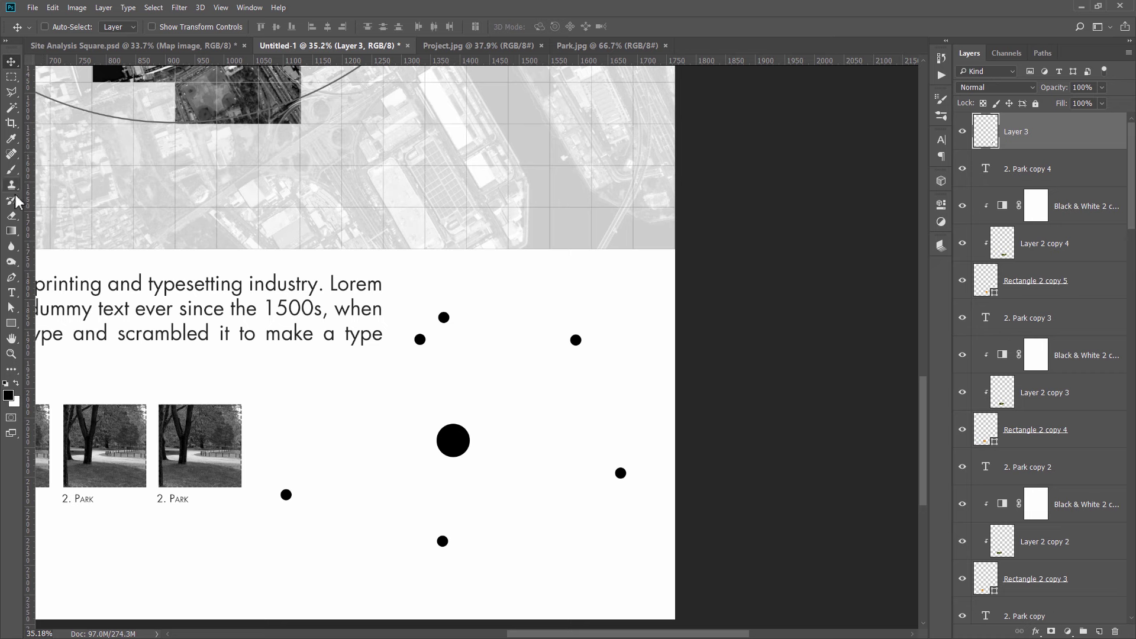
# Set the brush to 3 px after trying 2 px and undoing test strokes.
pyautogui.click(11, 170)
pyautogui.rightClick(477, 375)
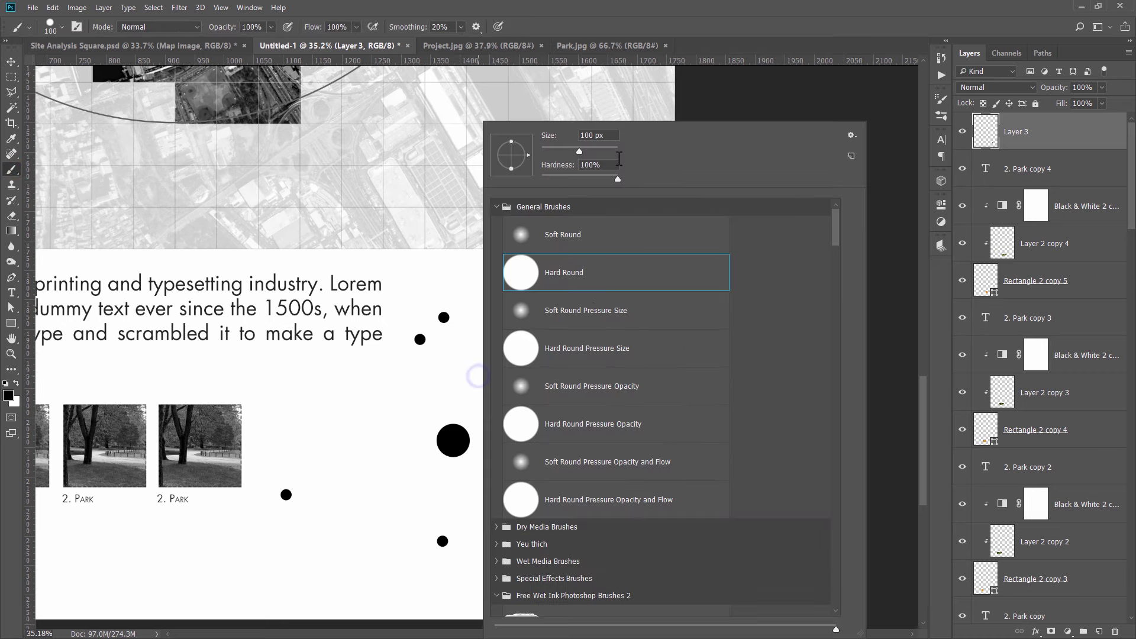
pyautogui.write('2')
pyautogui.press('Return')
pyautogui.moveTo(467, 305); pyautogui.dragTo(490, 365)
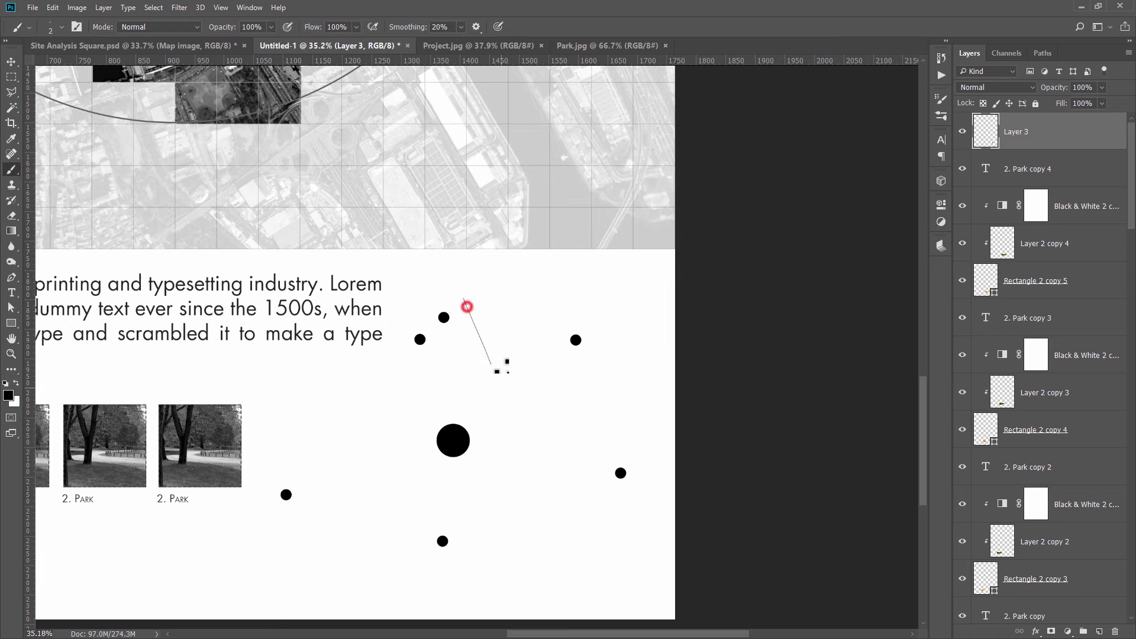
pyautogui.keyDown('alt'); pyautogui.scroll(3, 497, 332); pyautogui.keyUp('alt')
pyautogui.hotkey('ctrl', 'z')
pyautogui.rightClick(486, 251)
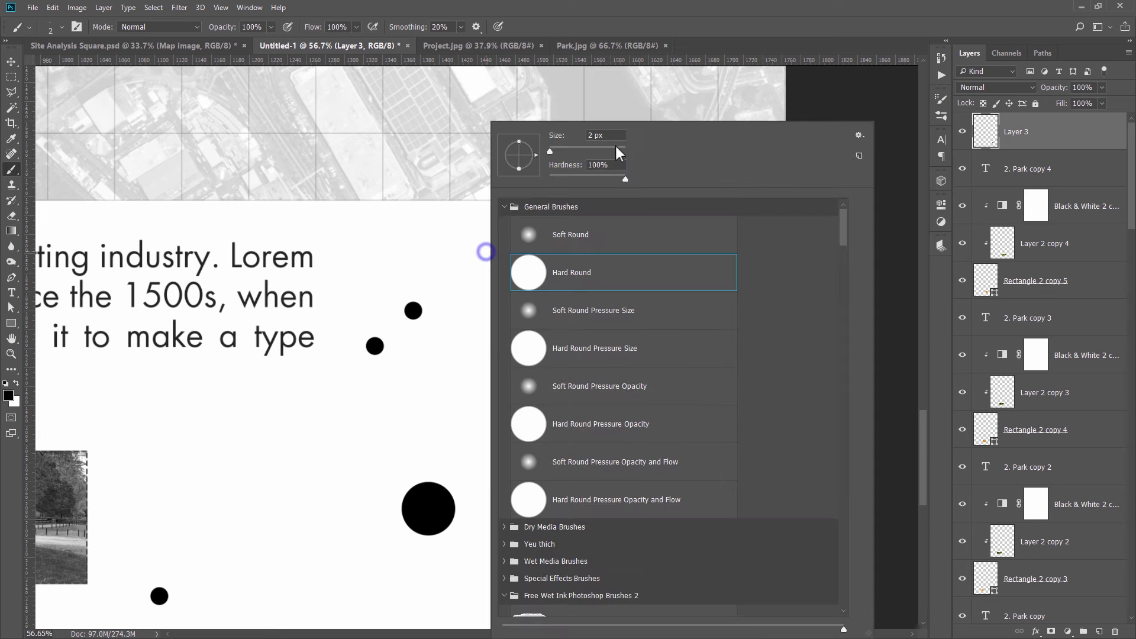
pyautogui.press('Return')
pyautogui.moveTo(446, 266); pyautogui.dragTo(492, 373)
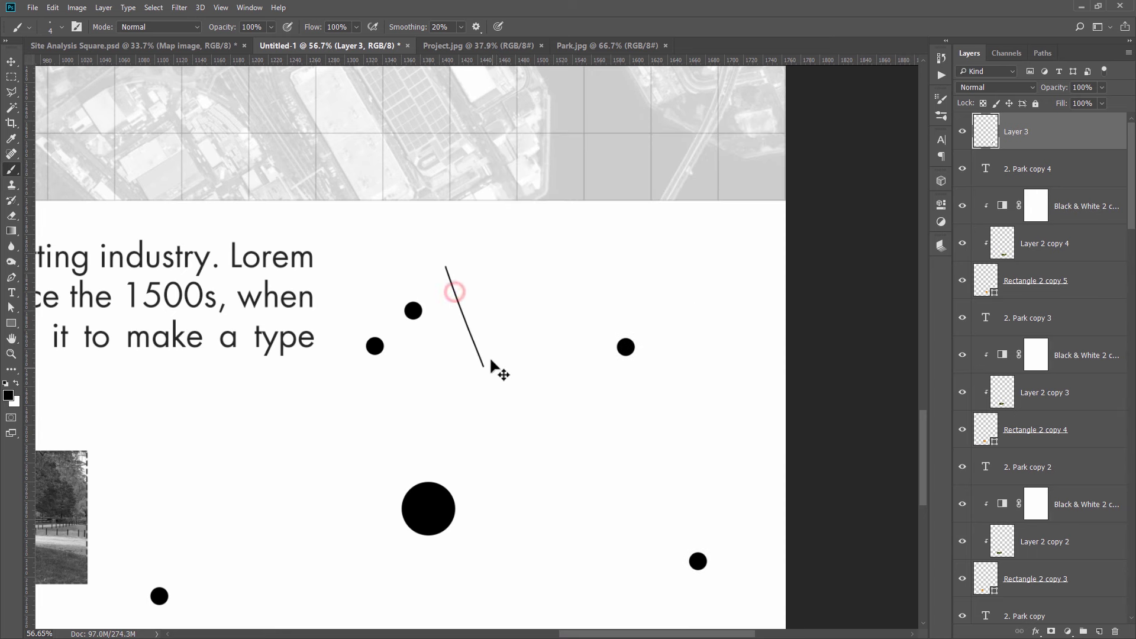
pyautogui.hotkey('ctrl', 'z')
pyautogui.rightClick(499, 321)
pyautogui.write('3')
pyautogui.press('Return')
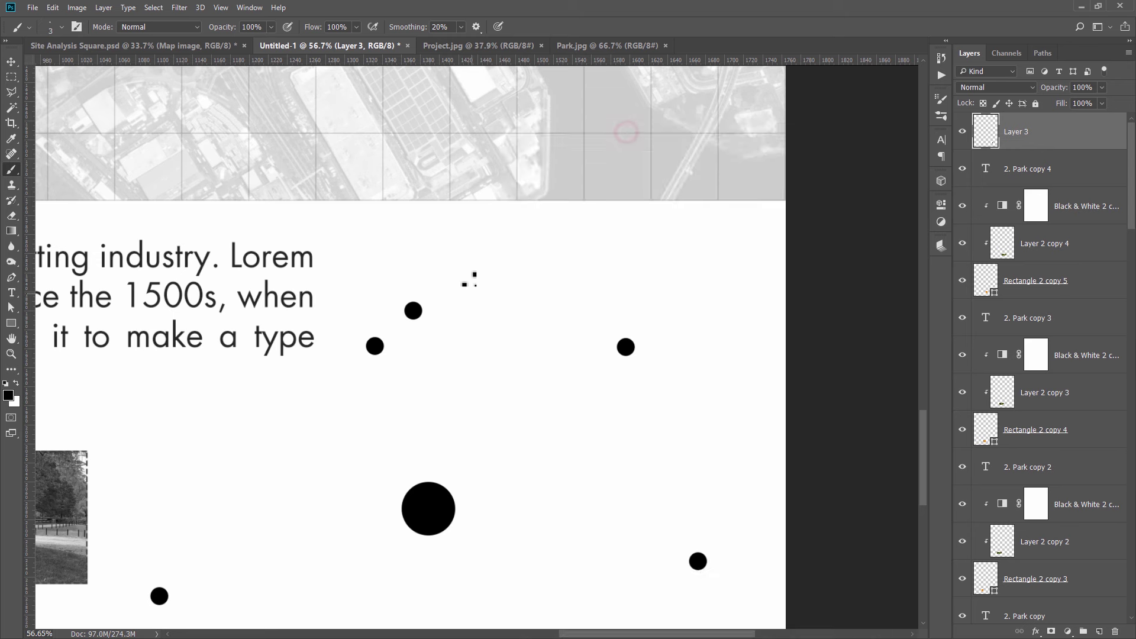
pyautogui.keyDown('alt'); pyautogui.scroll(1, 484, 397); pyautogui.keyUp('alt')
pyautogui.scroll(3, 484, 397)
pyautogui.moveTo(484, 397); pyautogui.dragTo(444, 299)
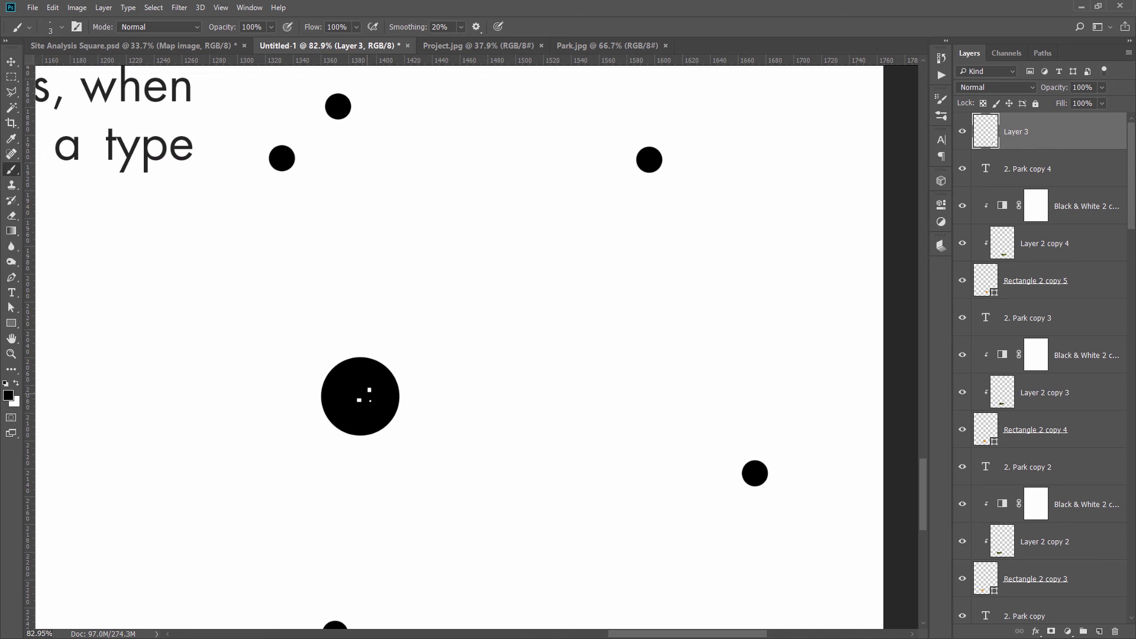
# Draw thin lines from the big dot to the upper-right, lower-right, bottom, lower-left and upper-left dots.
pyautogui.click(361, 396)
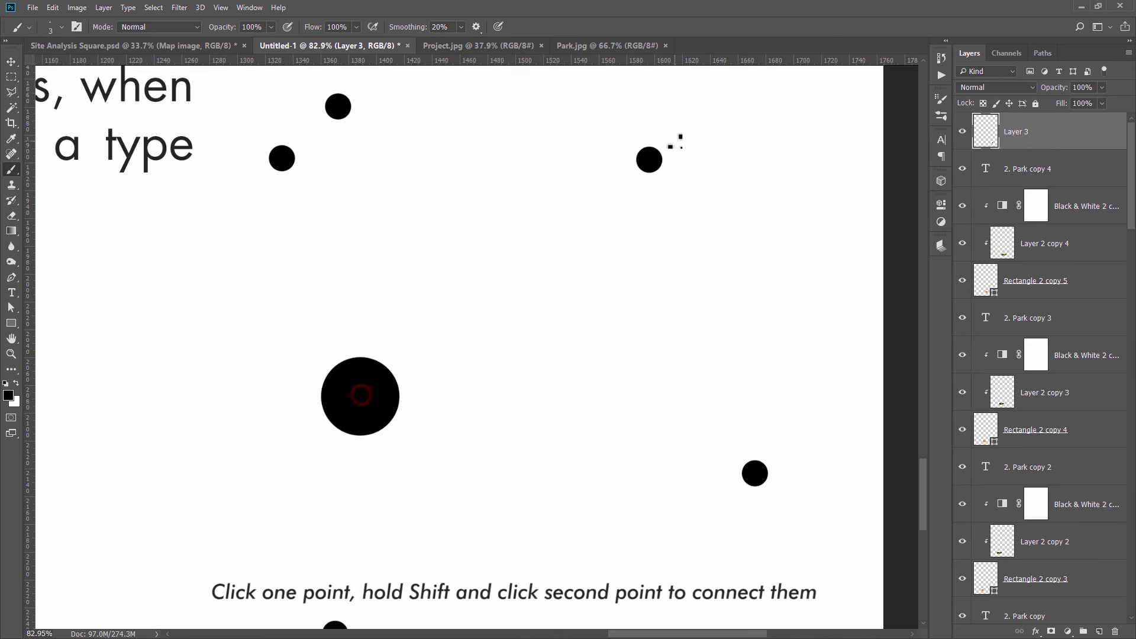
pyautogui.keyDown('shift'); pyautogui.click(649, 159); pyautogui.keyUp('shift')
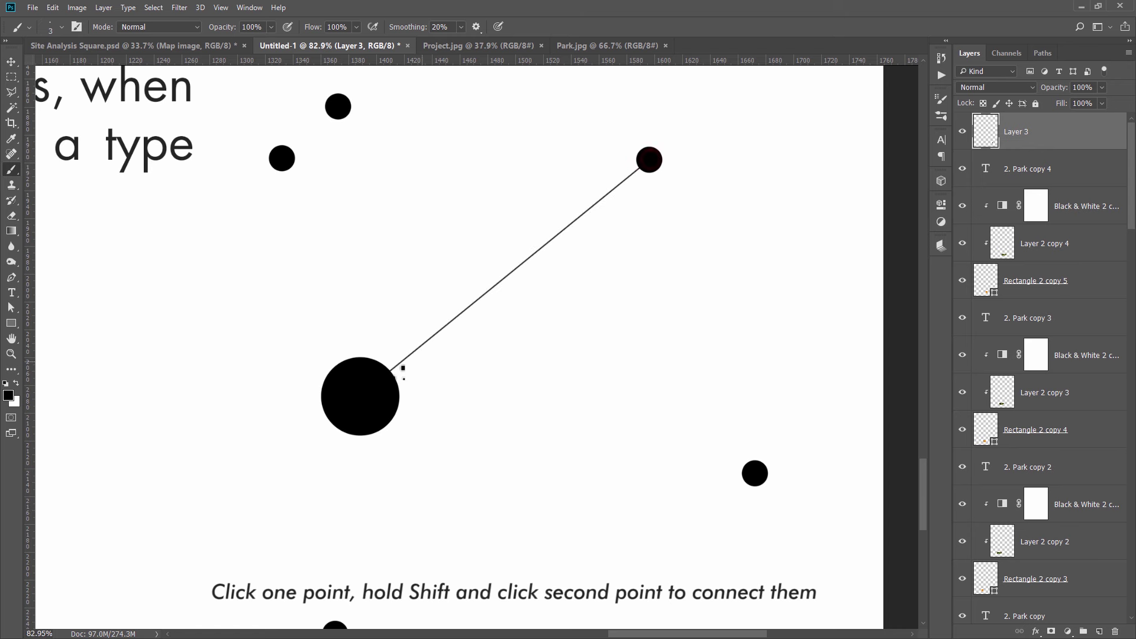
pyautogui.keyDown('shift'); pyautogui.click(755, 474); pyautogui.keyUp('shift')
pyautogui.moveTo(489, 472); pyautogui.dragTo(543, 273)
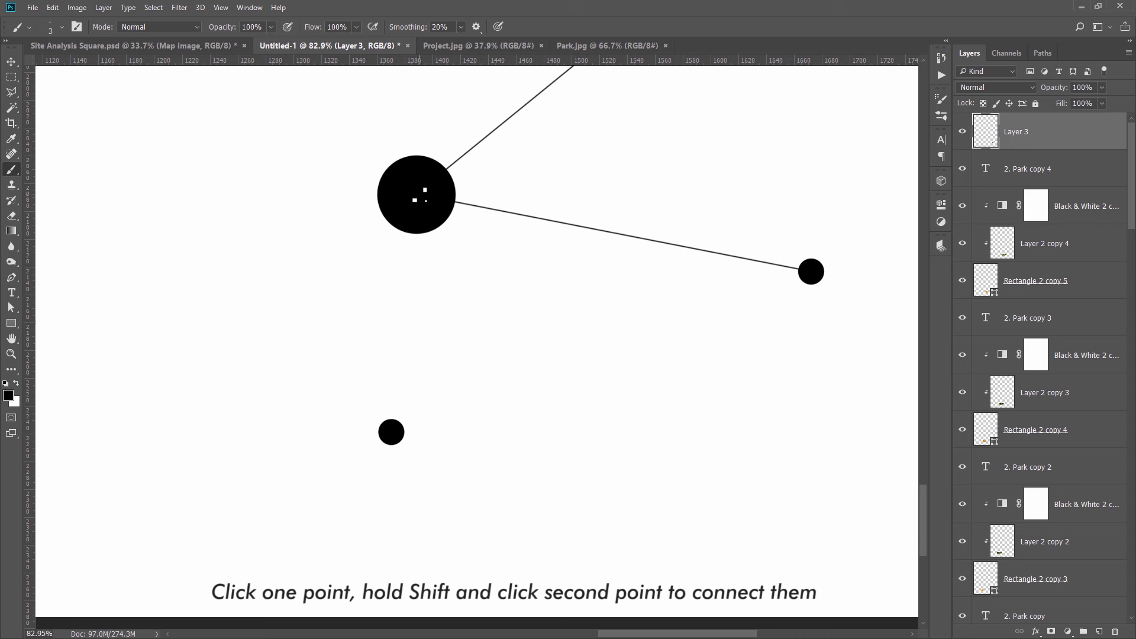
pyautogui.keyDown('shift'); pyautogui.click(391, 432); pyautogui.keyUp('shift')
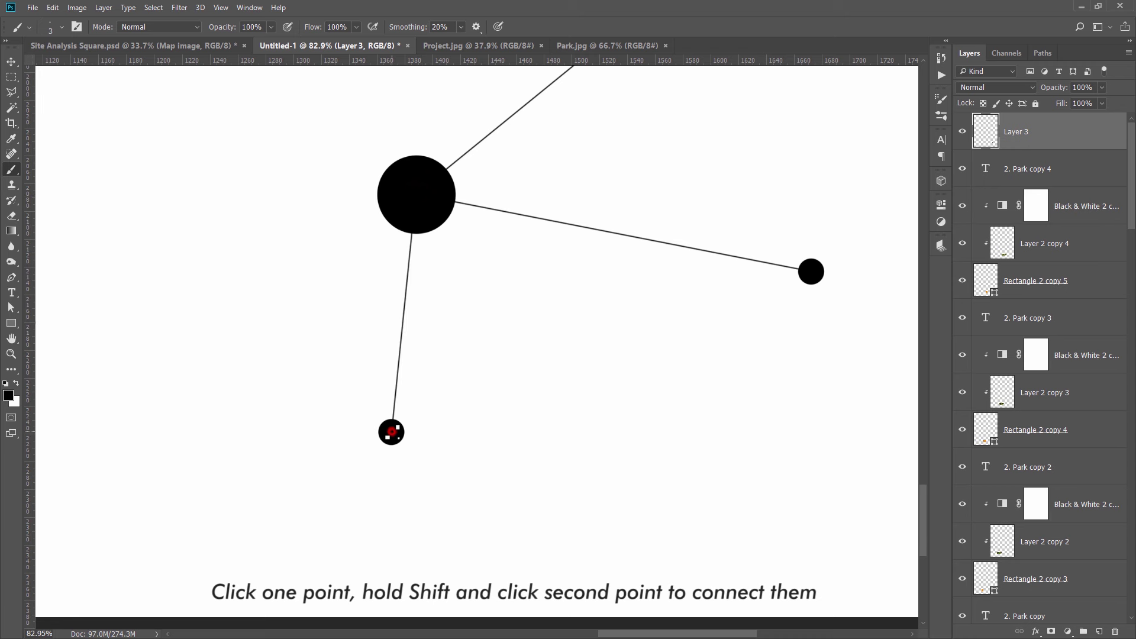
pyautogui.moveTo(275, 313); pyautogui.dragTo(561, 444)
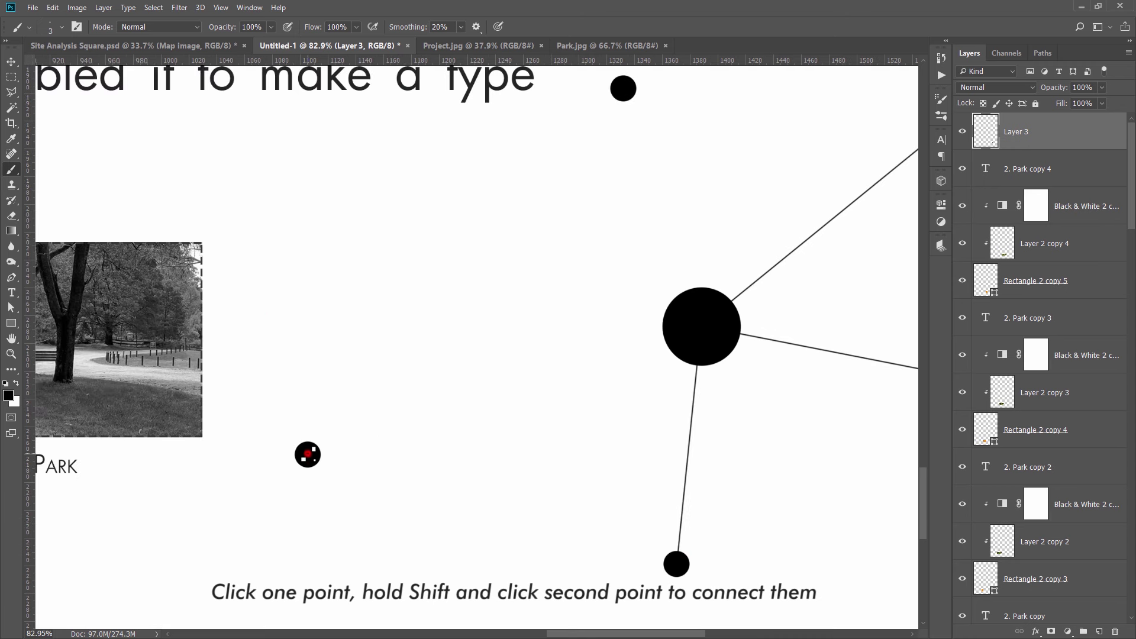
pyautogui.keyDown('shift'); pyautogui.click(701, 326); pyautogui.keyUp('shift')
pyautogui.moveTo(731, 269); pyautogui.dragTo(460, 393)
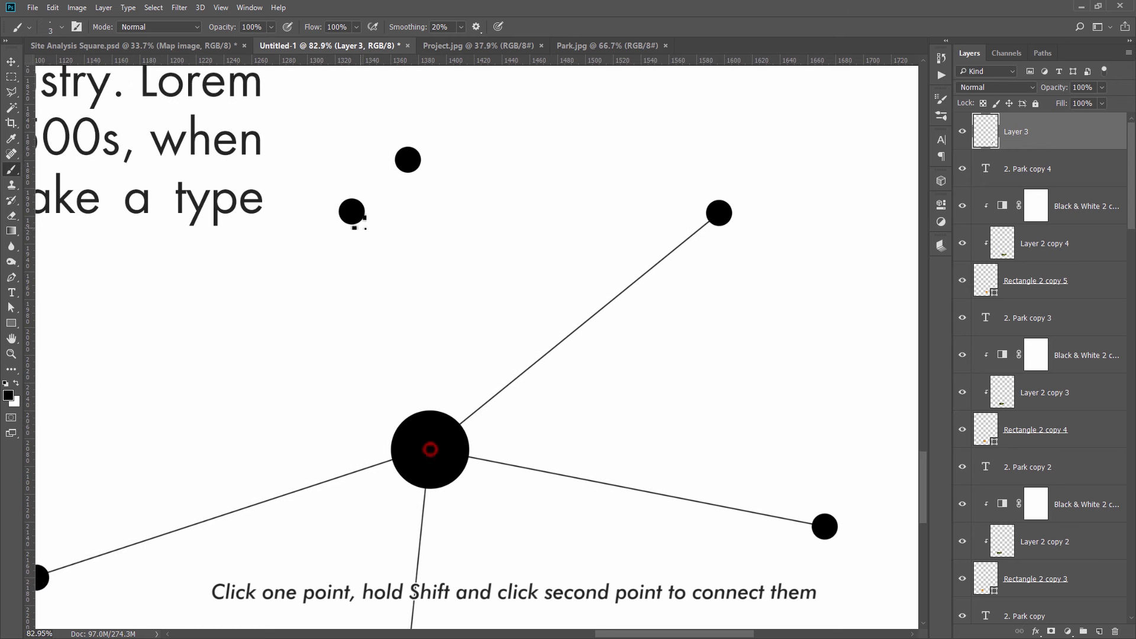
pyautogui.keyDown('shift'); pyautogui.click(352, 210); pyautogui.keyUp('shift')
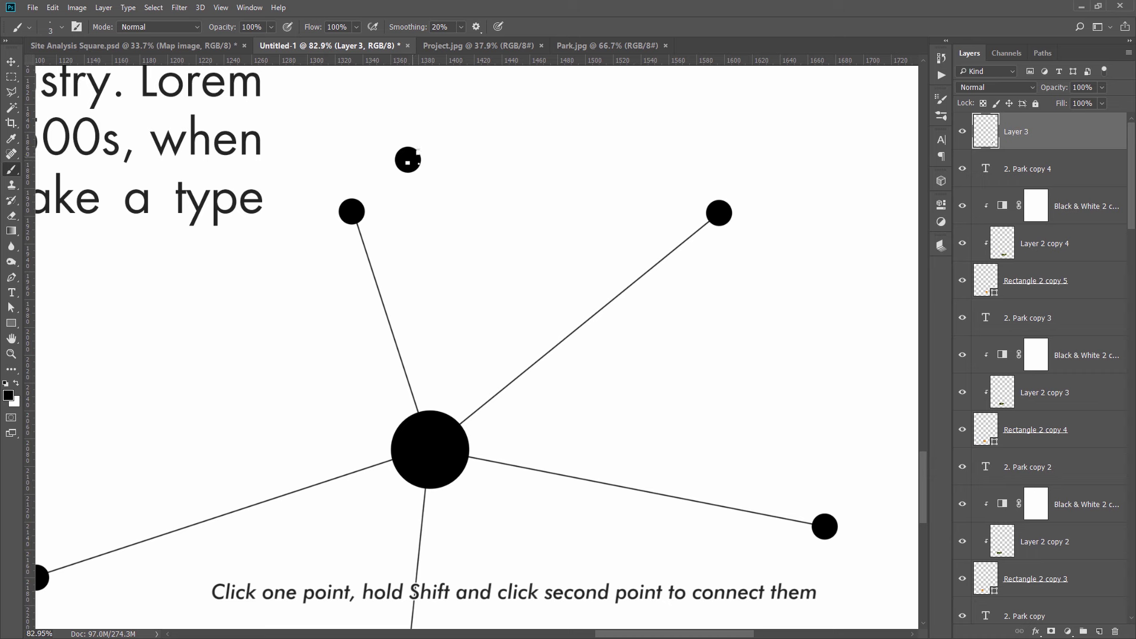
pyautogui.scroll(-3, 451, 266)
pyautogui.scroll(2, 459, 296)
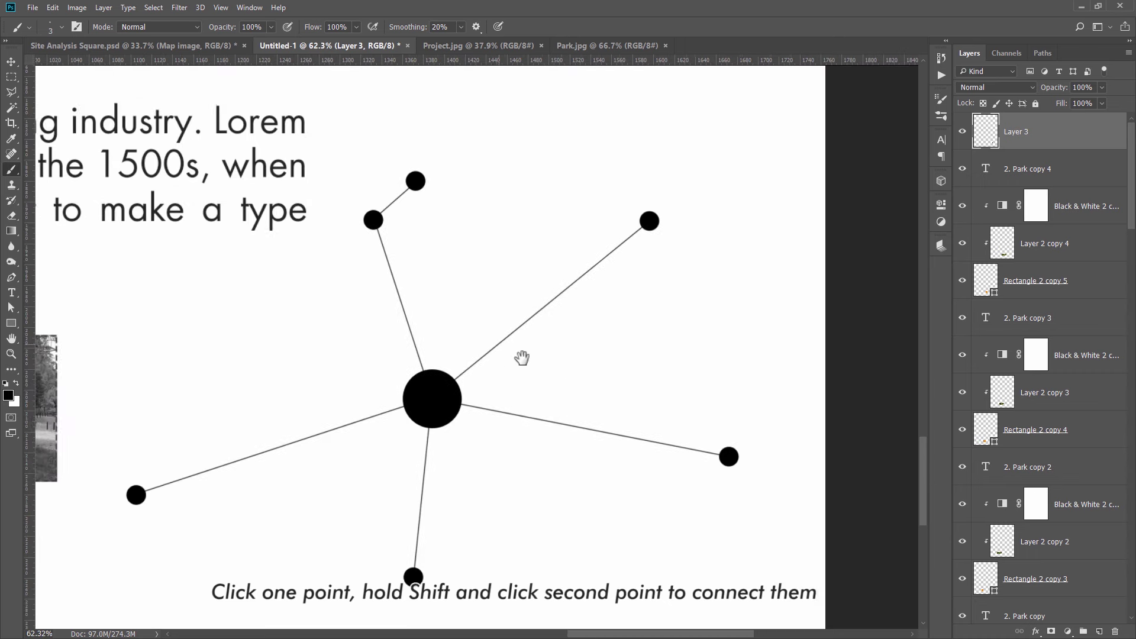
pyautogui.moveTo(520, 357); pyautogui.dragTo(509, 322)
# Add further thin connecting lines between the diagram's dots.
pyautogui.click(424, 354)
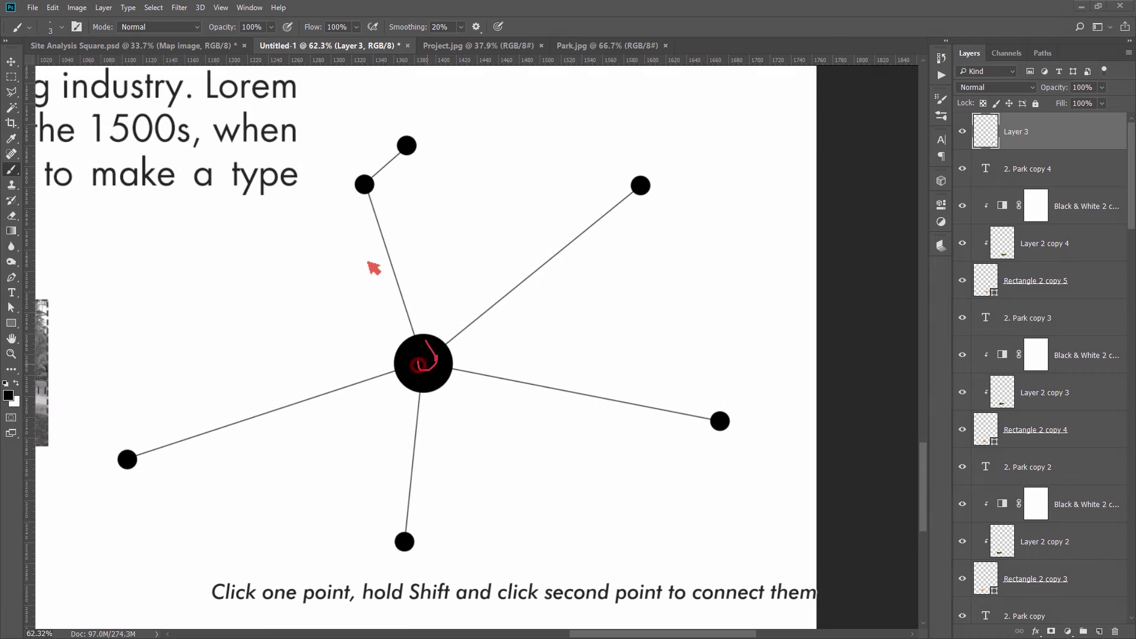
pyautogui.click(365, 184)
pyautogui.click(396, 145)
pyautogui.click(127, 460)
pyautogui.click(420, 542)
pyautogui.click(721, 421)
pyautogui.click(641, 186)
# Move the orange shape onto the diagram's central hub dot and shrink it to about a third.
pyautogui.scroll(-6, 485, 379)
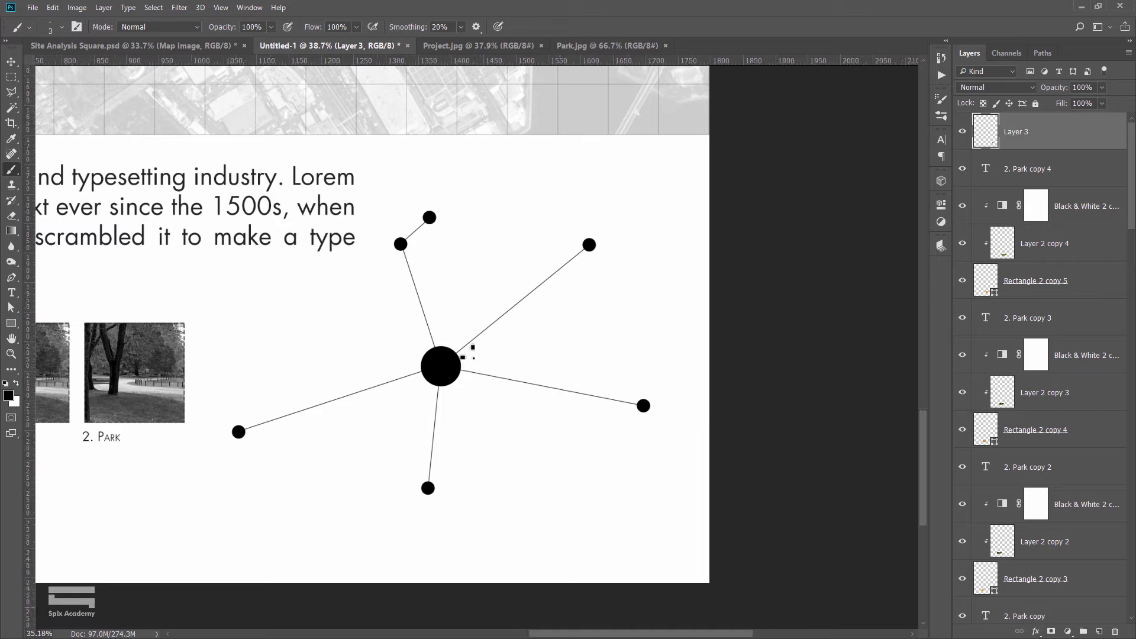
pyautogui.scroll(5, 406, 220)
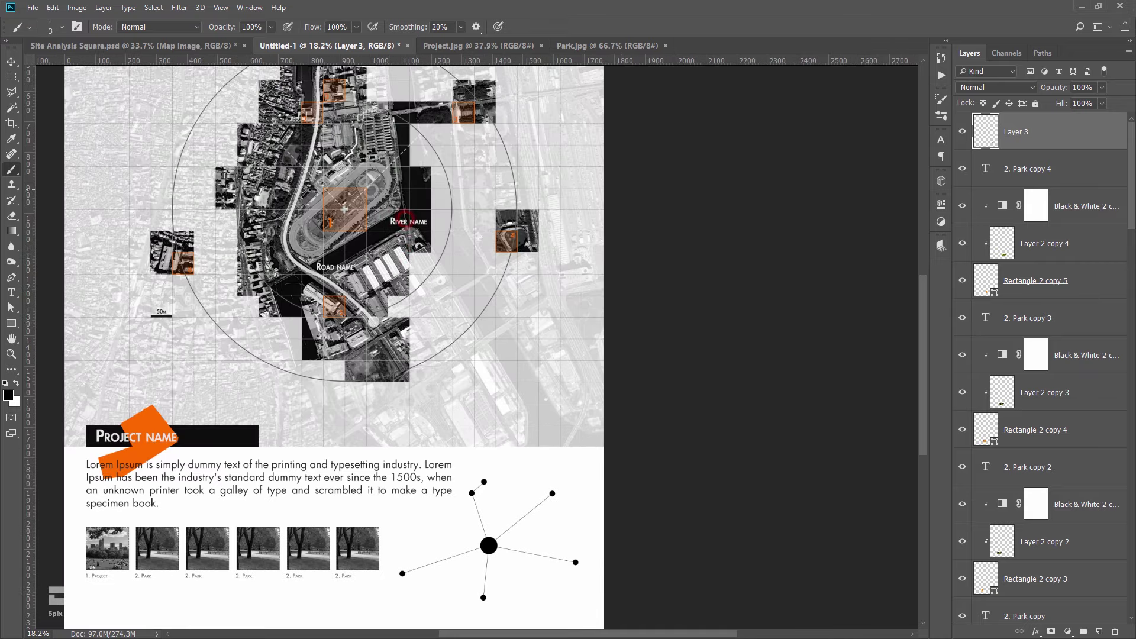
pyautogui.press('v')
pyautogui.scroll(3, 496, 444)
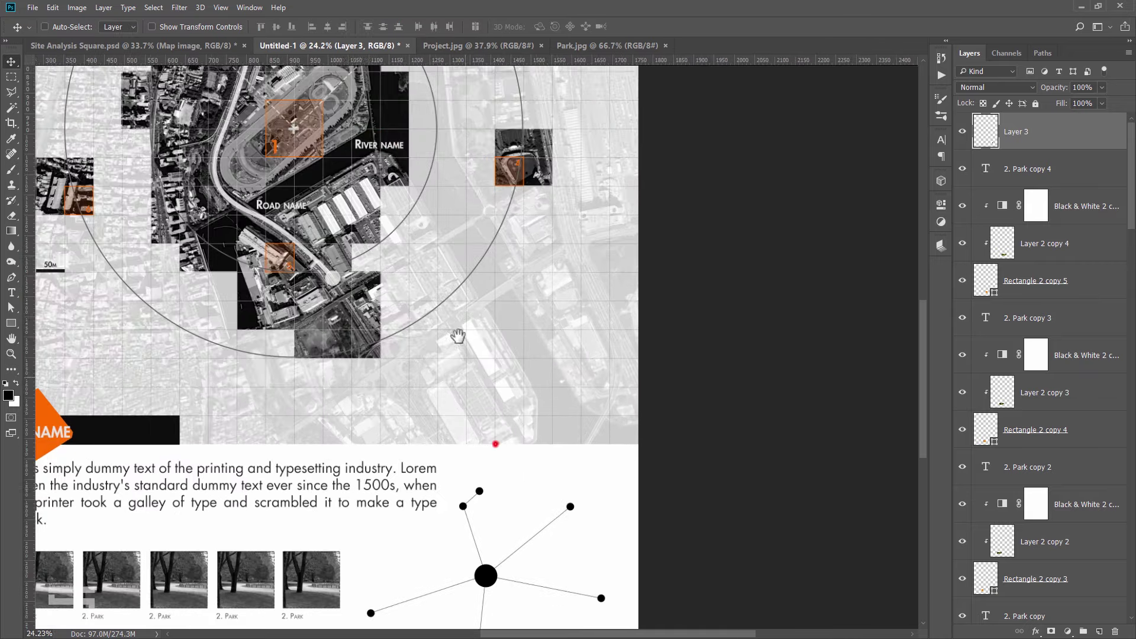
pyautogui.scroll(1, 435, 457)
pyautogui.scroll(-1, 441, 423)
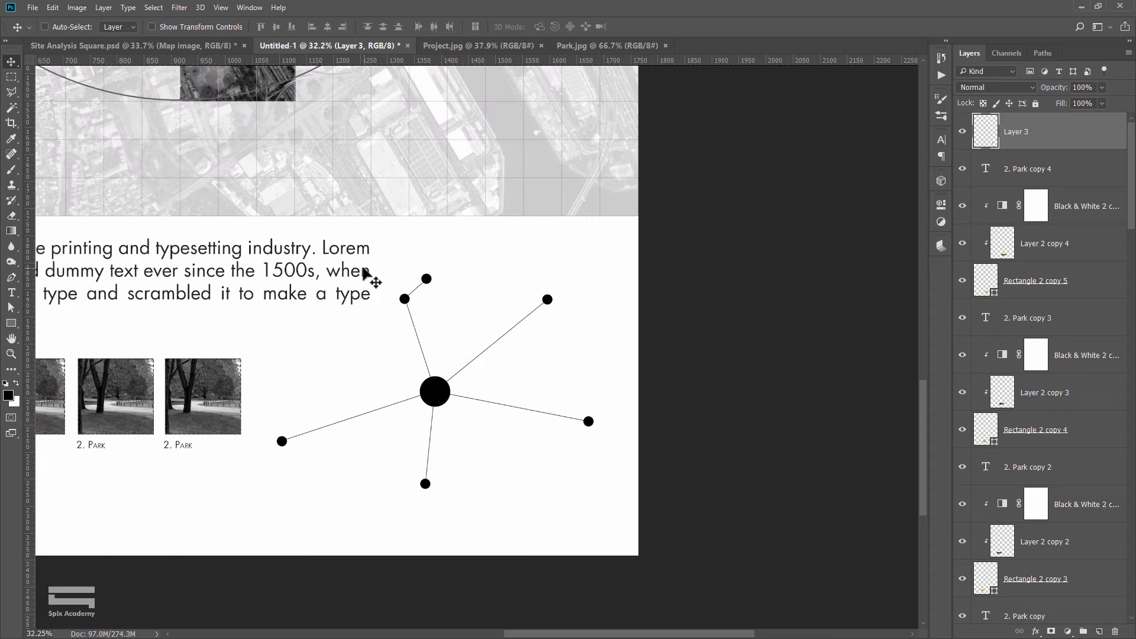
pyautogui.hscroll(-3, 357, 246)
pyautogui.scroll(-1, 155, 254)
pyautogui.moveTo(62, 195)
pyautogui.mouseDown()
pyautogui.moveTo(580, 304)
pyautogui.moveTo(522, 301)
pyautogui.moveTo(512, 362)
pyautogui.mouseUp()
pyautogui.scroll(1, 580, 304)
pyautogui.hotkey('ctrl', 't')
pyautogui.scroll(1, 523, 301)
pyautogui.press('Return')
# Adjust the positions of several dot diagram elements with small drags.
pyautogui.scroll(1, 503, 350)
pyautogui.moveTo(506, 401); pyautogui.dragTo(585, 388)
pyautogui.moveTo(694, 419); pyautogui.dragTo(716, 419)
pyautogui.moveTo(649, 232); pyautogui.dragTo(674, 231)
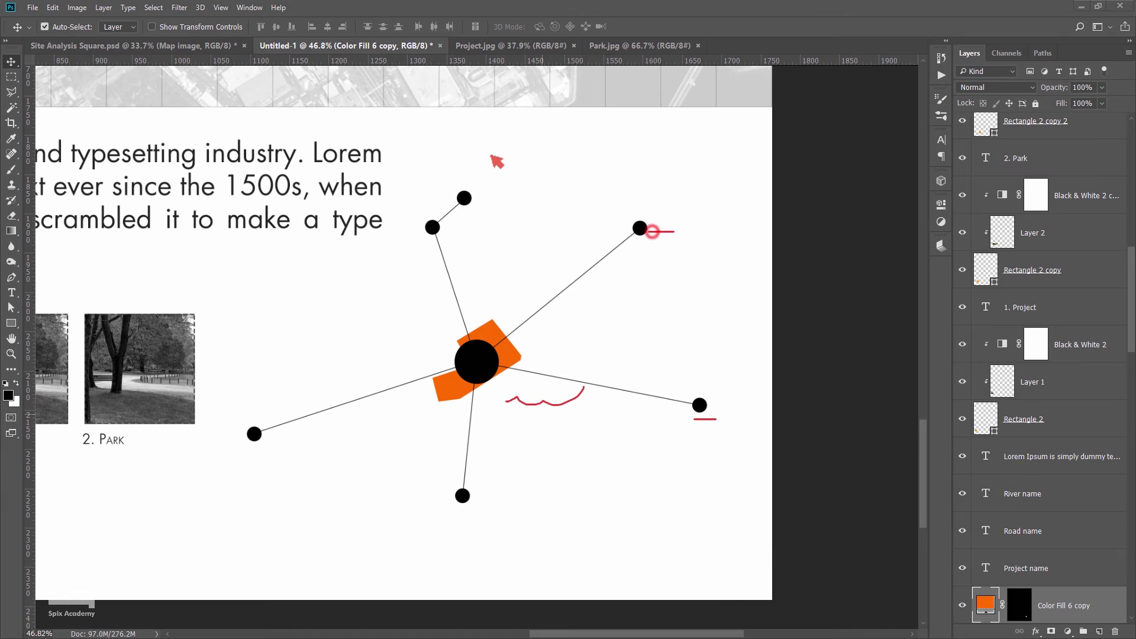
pyautogui.moveTo(484, 196); pyautogui.dragTo(494, 195)
pyautogui.moveTo(446, 227); pyautogui.dragTo(453, 227)
pyautogui.moveTo(268, 445); pyautogui.dragTo(283, 445)
pyautogui.moveTo(473, 506); pyautogui.dragTo(489, 506)
# Pan the view to bring the site map back into view.
pyautogui.scroll(-5, 467, 293)
pyautogui.moveTo(403, 239); pyautogui.dragTo(370, 345)
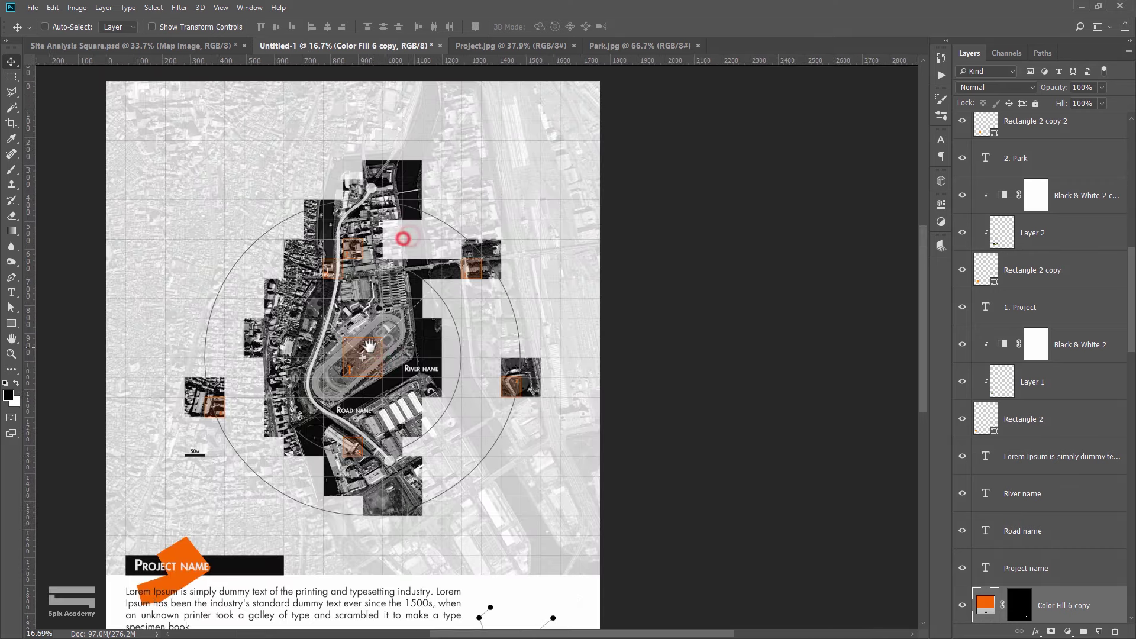
pyautogui.scroll(2, 370, 345)
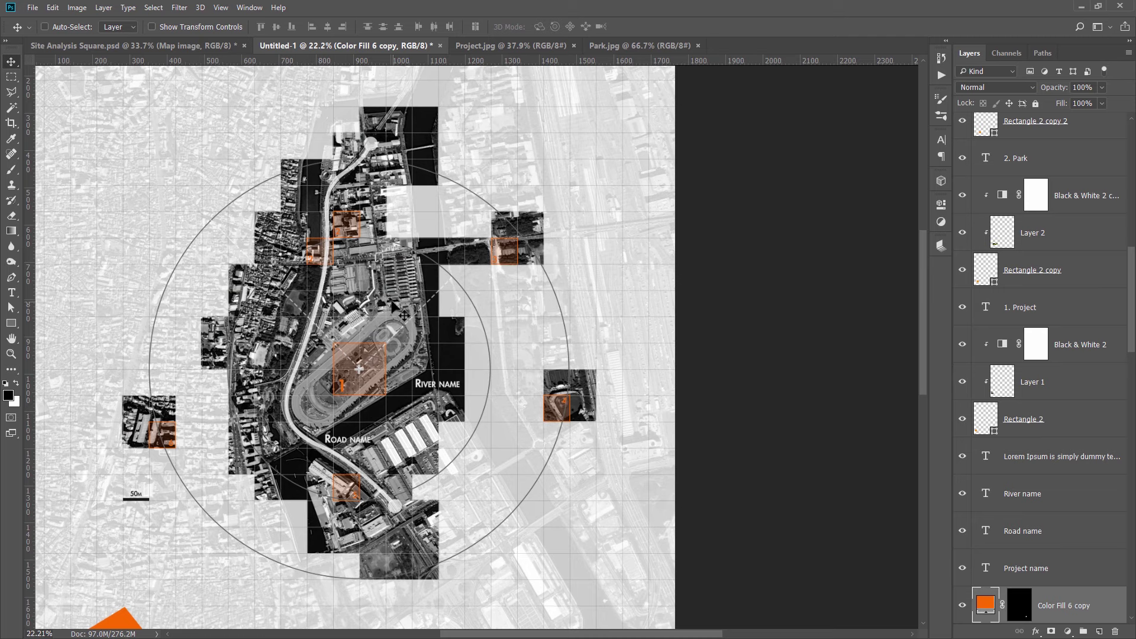
pyautogui.scroll(-3, 394, 306)
pyautogui.scroll(1, 395, 274)
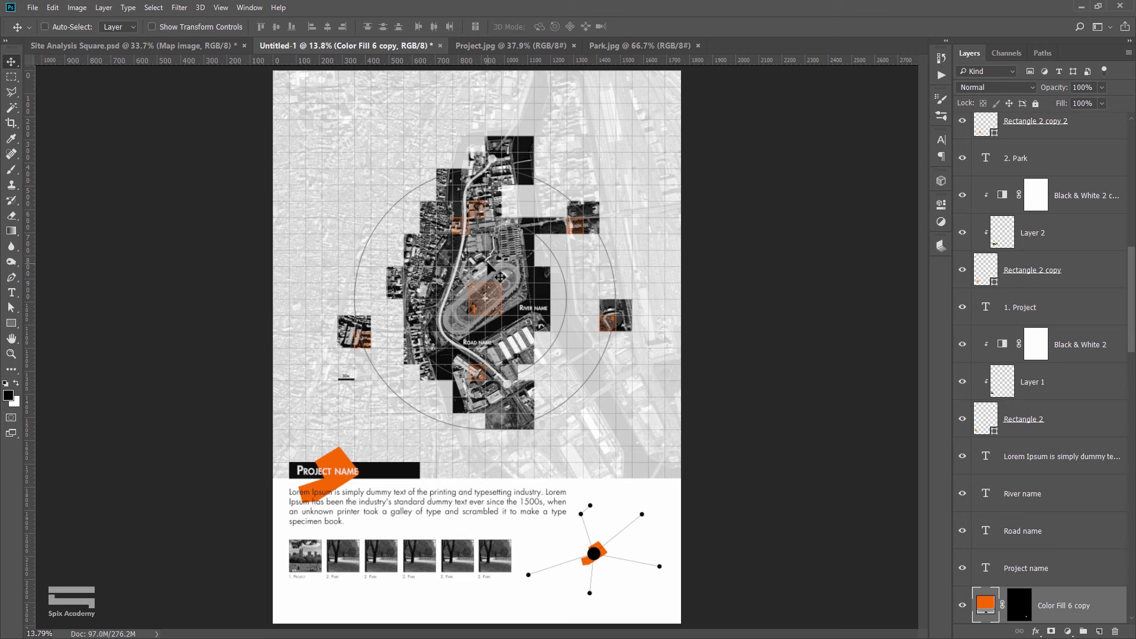
pyautogui.scroll(1, 524, 296)
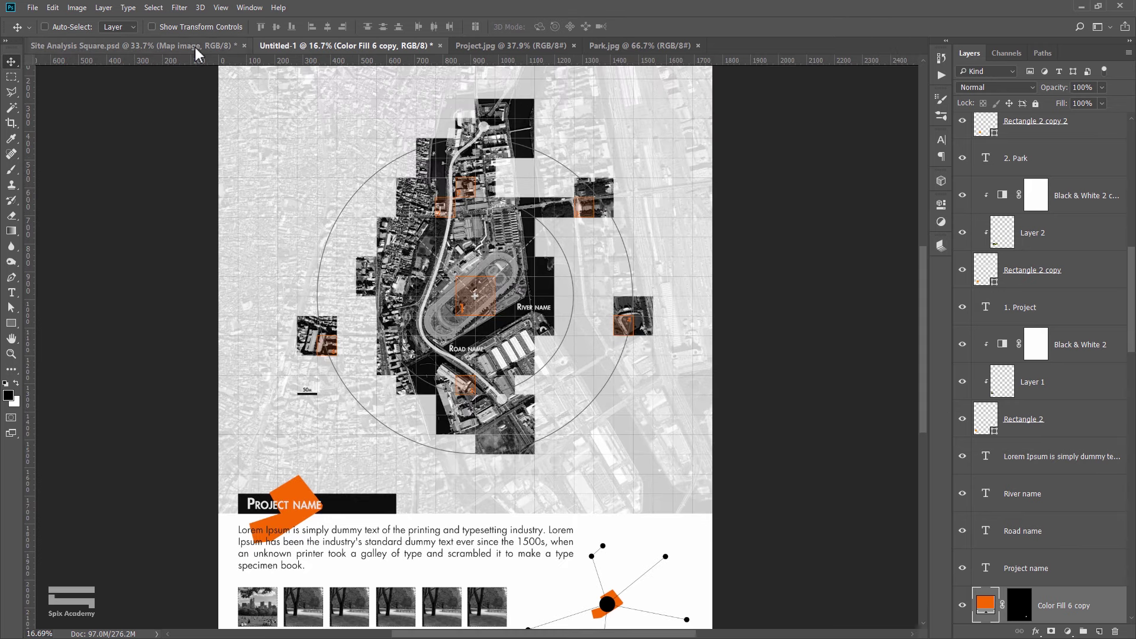
pyautogui.click(195, 45)
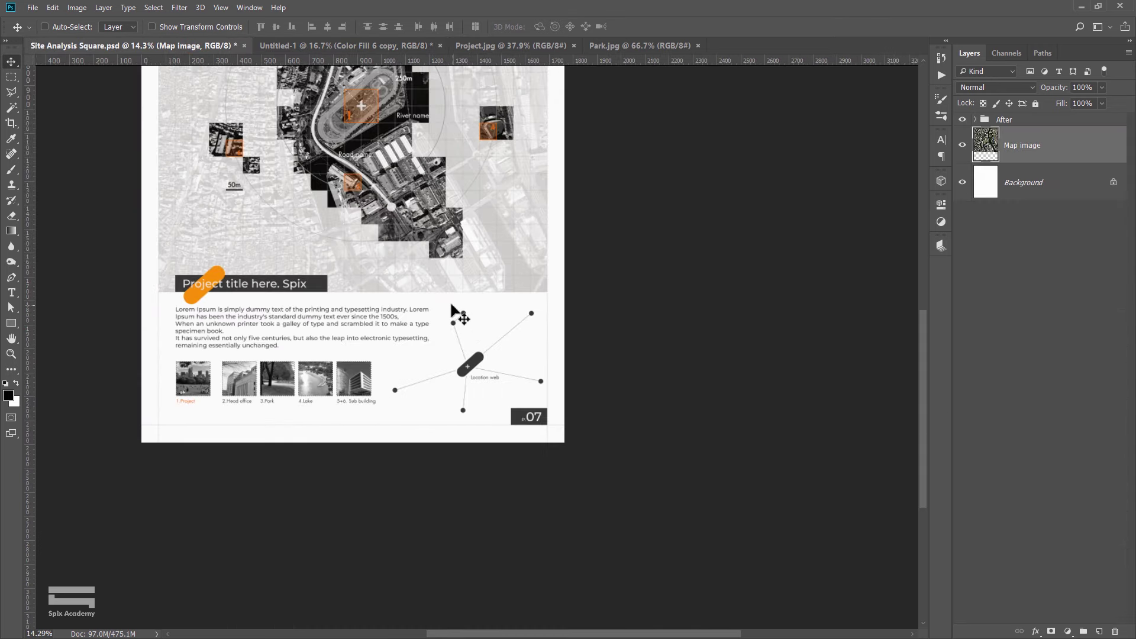
pyautogui.scroll(1, 435, 290)
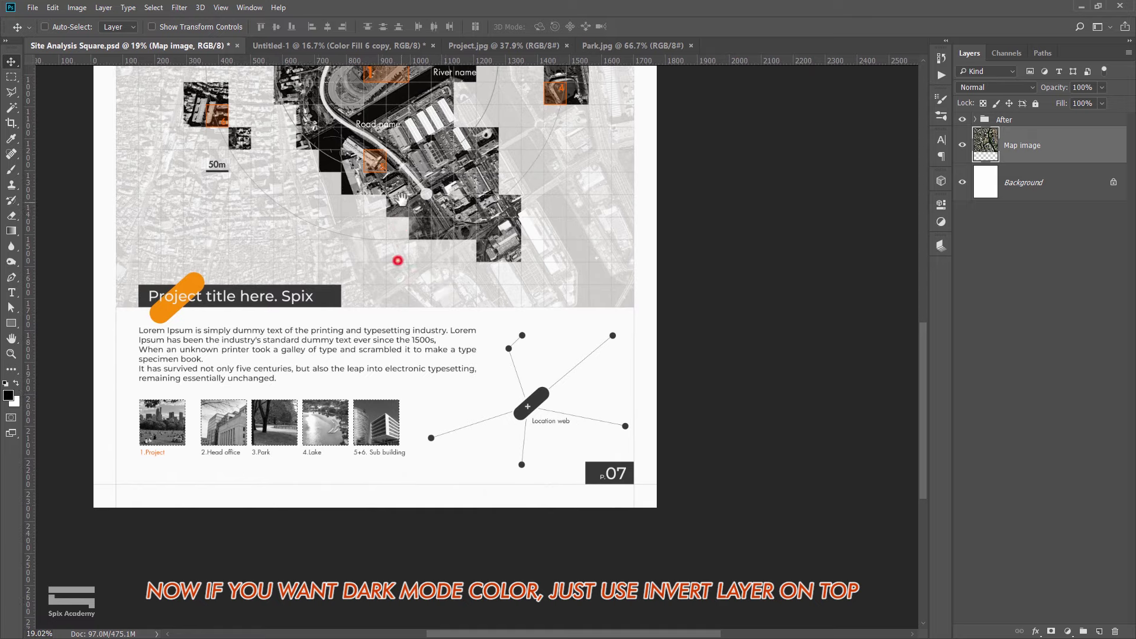
pyautogui.scroll(1, 102, 452)
pyautogui.scroll(1, 140, 394)
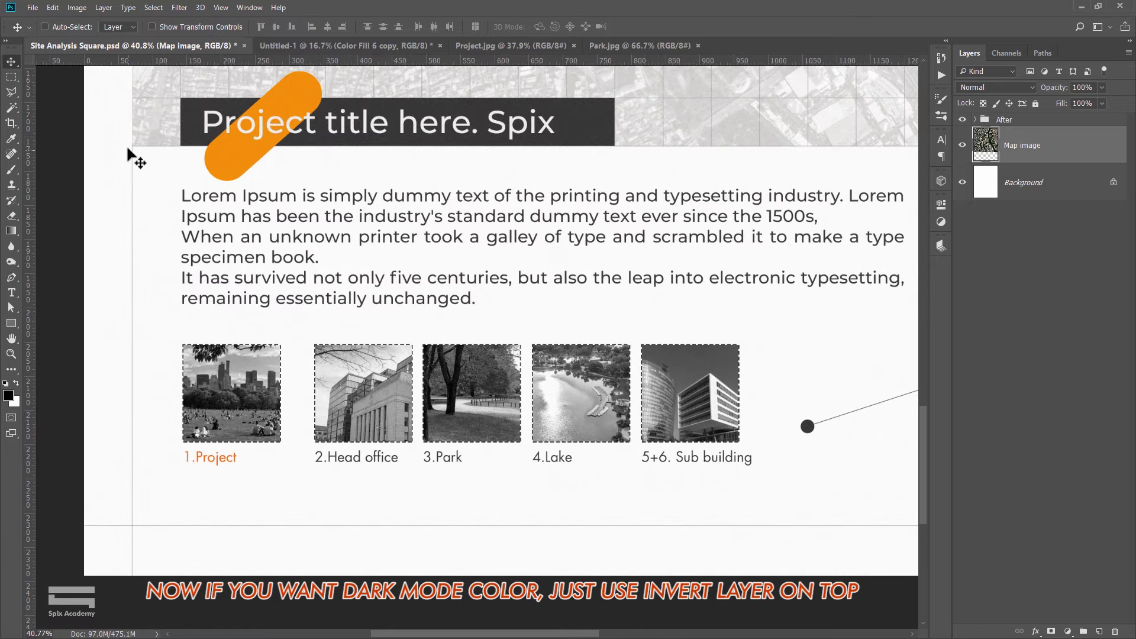
pyautogui.scroll(-1, 139, 519)
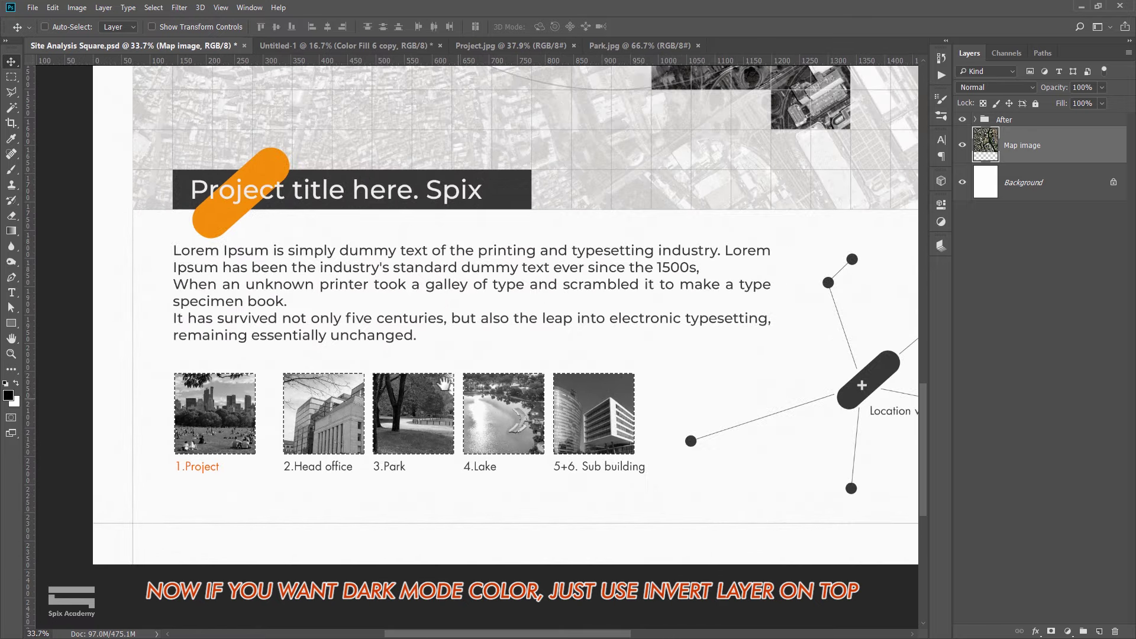
pyautogui.scroll(3, 290, 336)
pyautogui.scroll(3, 290, 336)
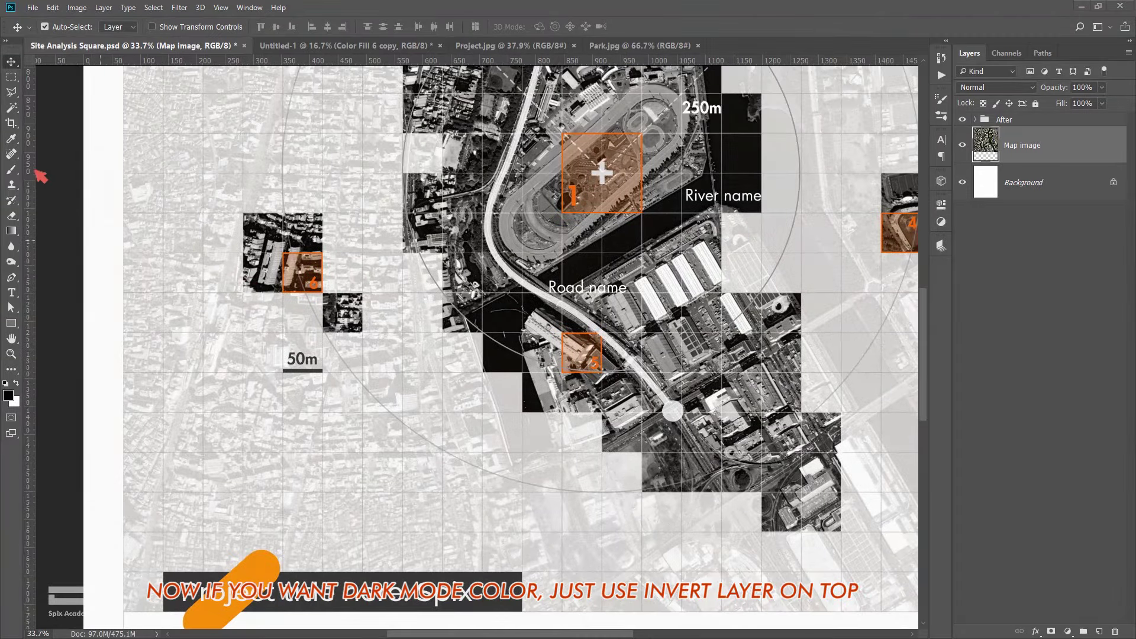
pyautogui.press('ctrl')
pyautogui.scroll(-2, 104, 237)
pyautogui.scroll(-2, 550, 307)
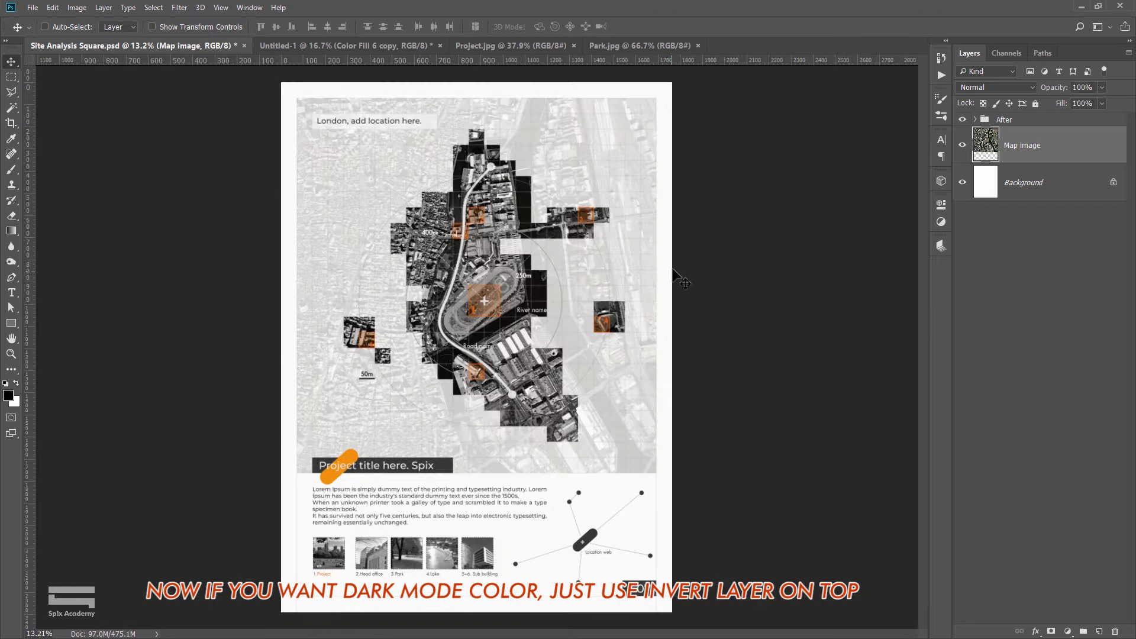
# In Untitled-1, select a thin rectangular strip along the page's left edge.
pyautogui.click(346, 45)
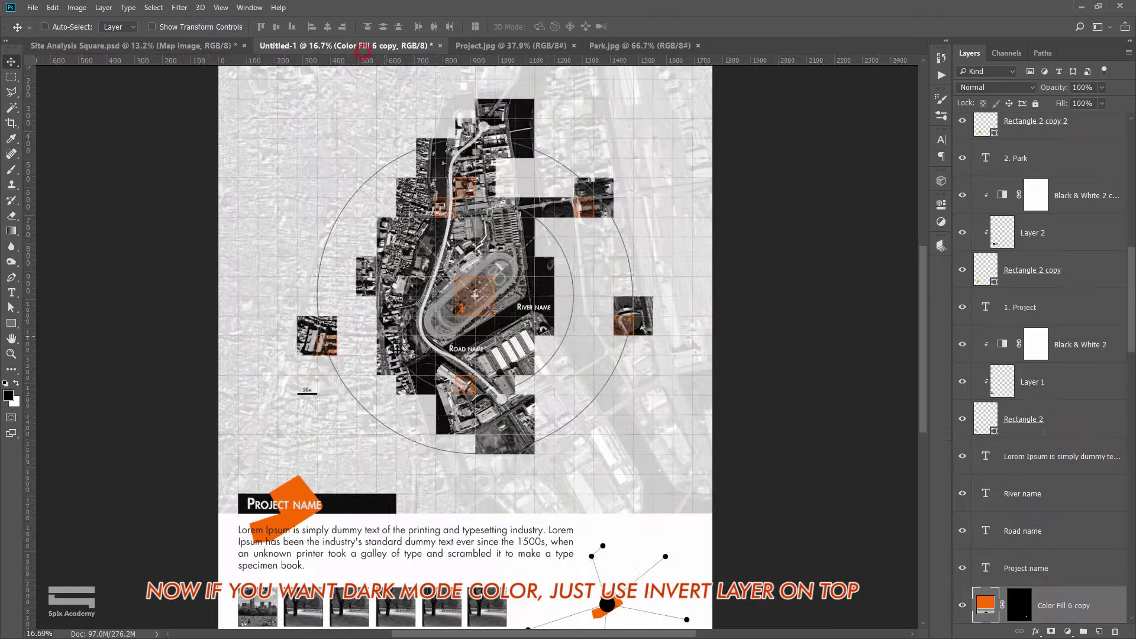
pyautogui.scroll(1, 358, 361)
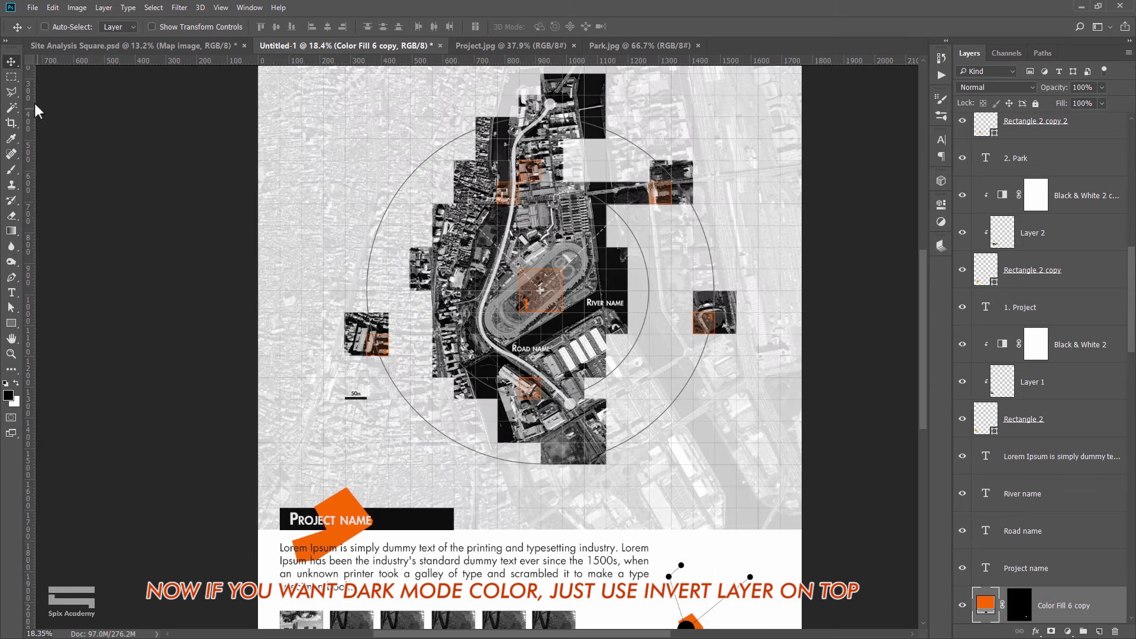
pyautogui.click(13, 78)
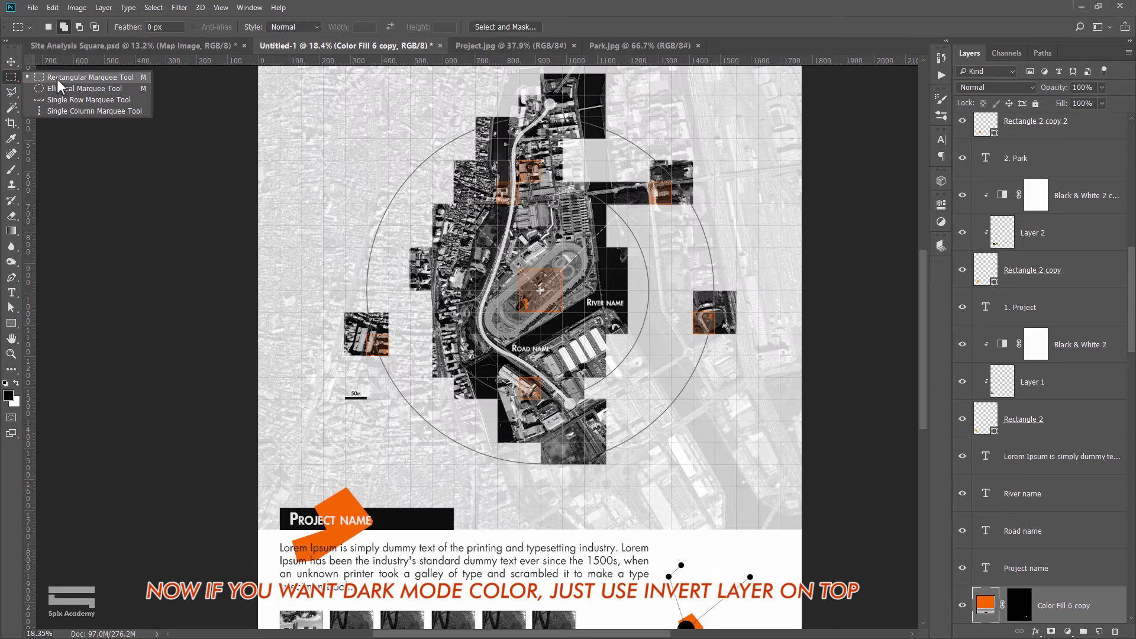
pyautogui.click(61, 82)
pyautogui.scroll(-1, 296, 208)
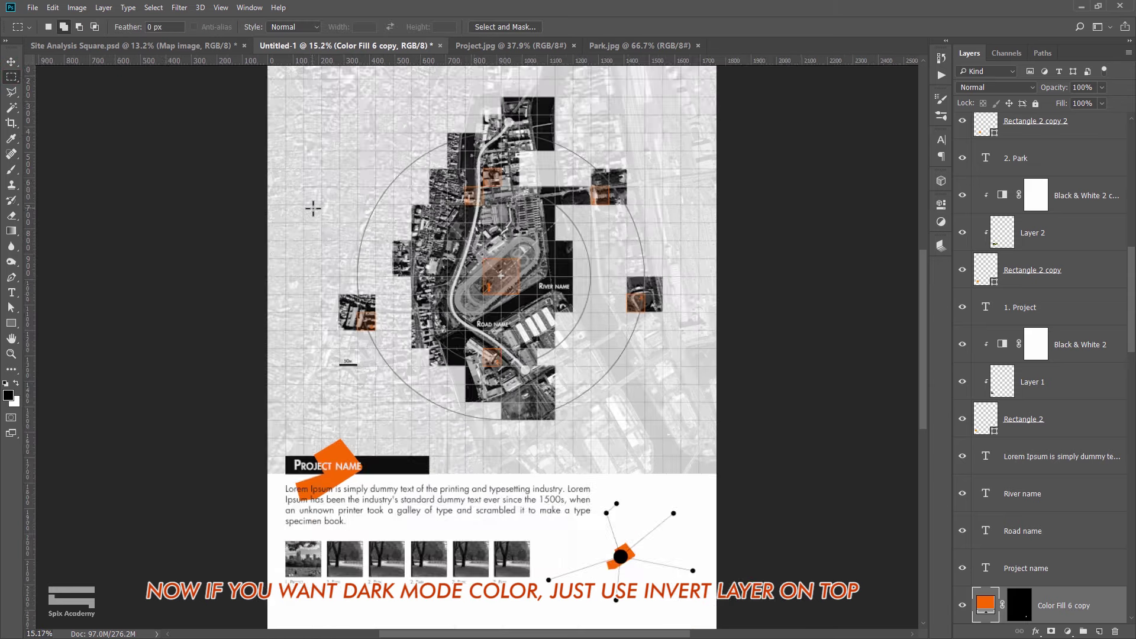
pyautogui.scroll(-1, 284, 206)
pyautogui.scroll(-1, 283, 206)
pyautogui.moveTo(307, 118); pyautogui.dragTo(321, 602)
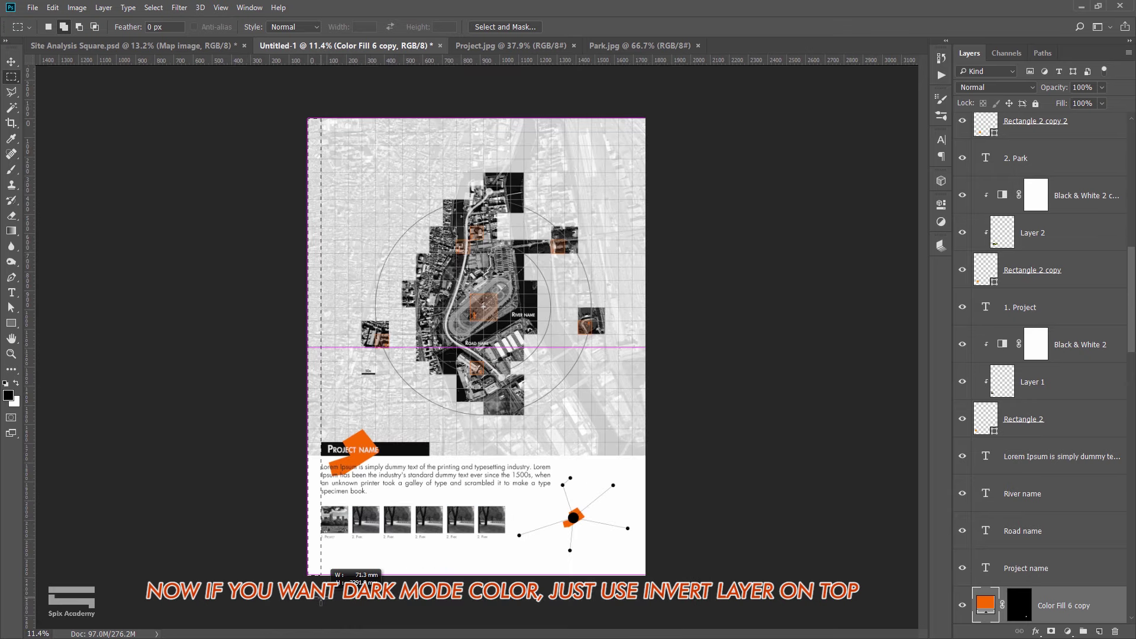
# Reselect the left-edge strip and fill it with a white Solid Color layer.
pyautogui.scroll(1, 319, 406)
pyautogui.scroll(1, 307, 360)
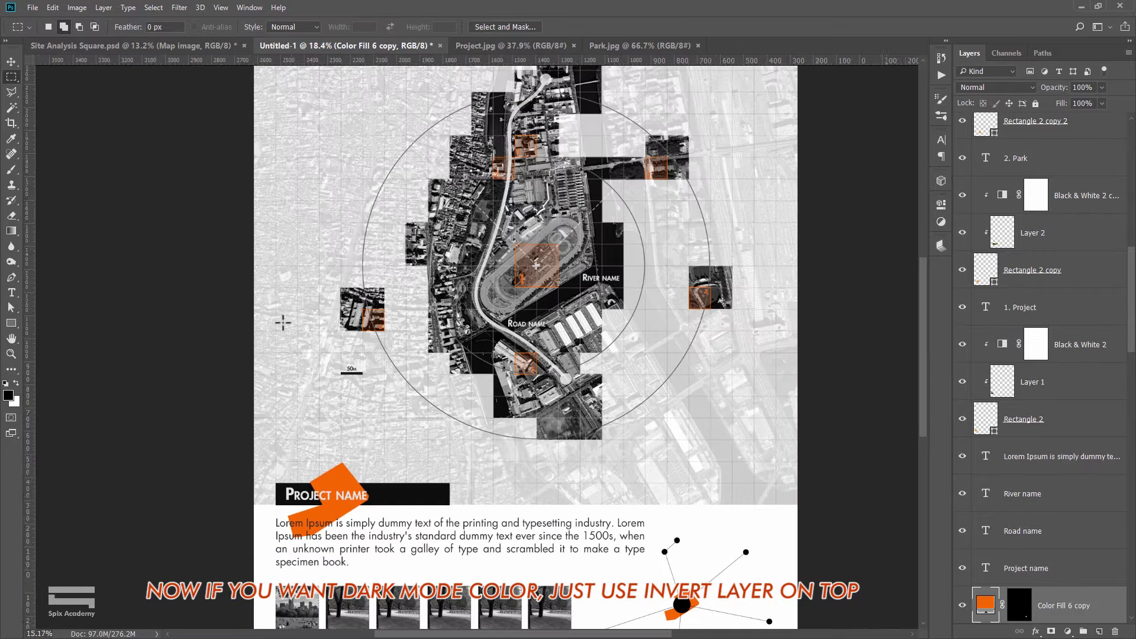
pyautogui.scroll(-1, 283, 323)
pyautogui.moveTo(291, 96); pyautogui.dragTo(307, 622)
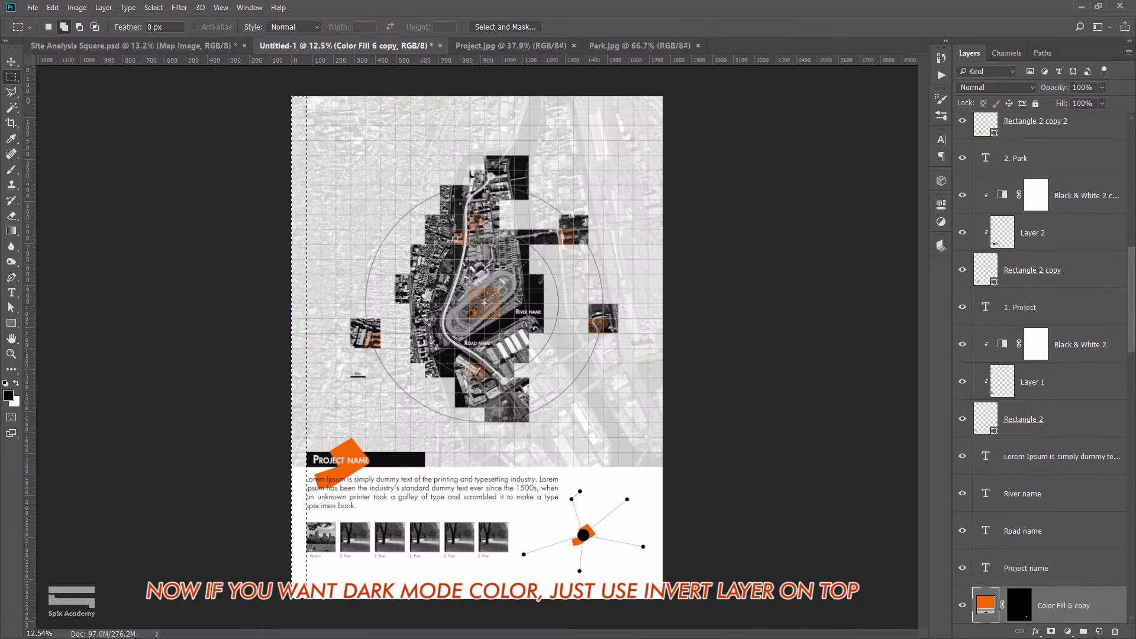
pyautogui.click(1067, 632)
pyautogui.click(1056, 377)
pyautogui.click(115, 243)
pyautogui.click(384, 237)
# Copy the white strip to the page's right edge and make one more copy.
pyautogui.press('v')
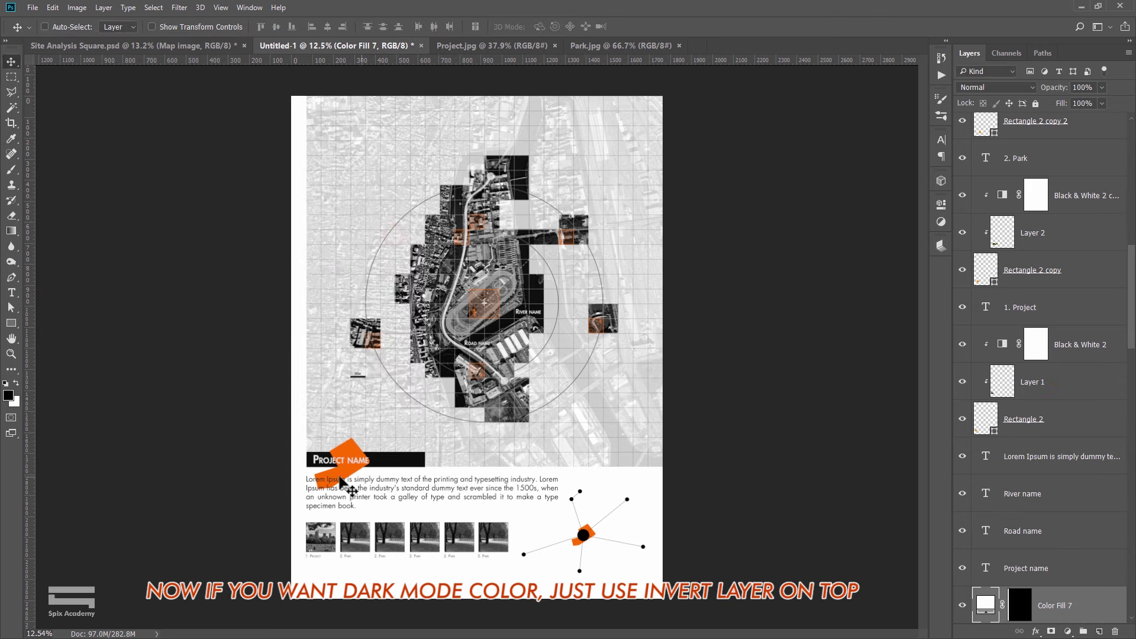
pyautogui.scroll(3, 287, 436)
pyautogui.scroll(-3, 305, 316)
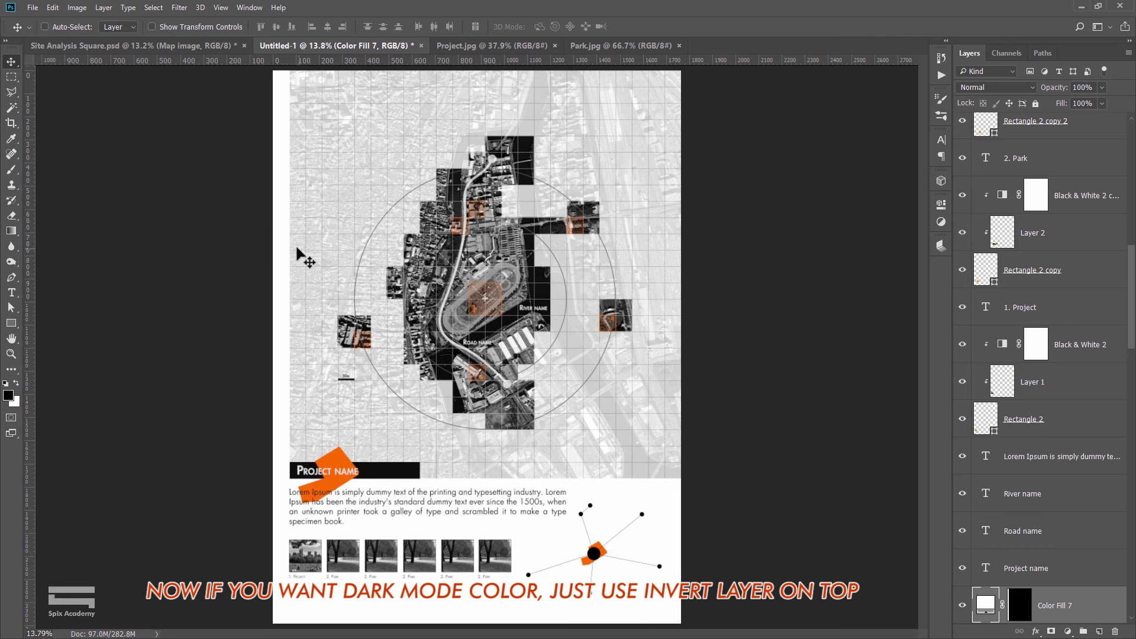
pyautogui.scroll(1, 300, 248)
pyautogui.scroll(-1, 294, 235)
pyautogui.moveTo(286, 218); pyautogui.dragTo(675, 242)
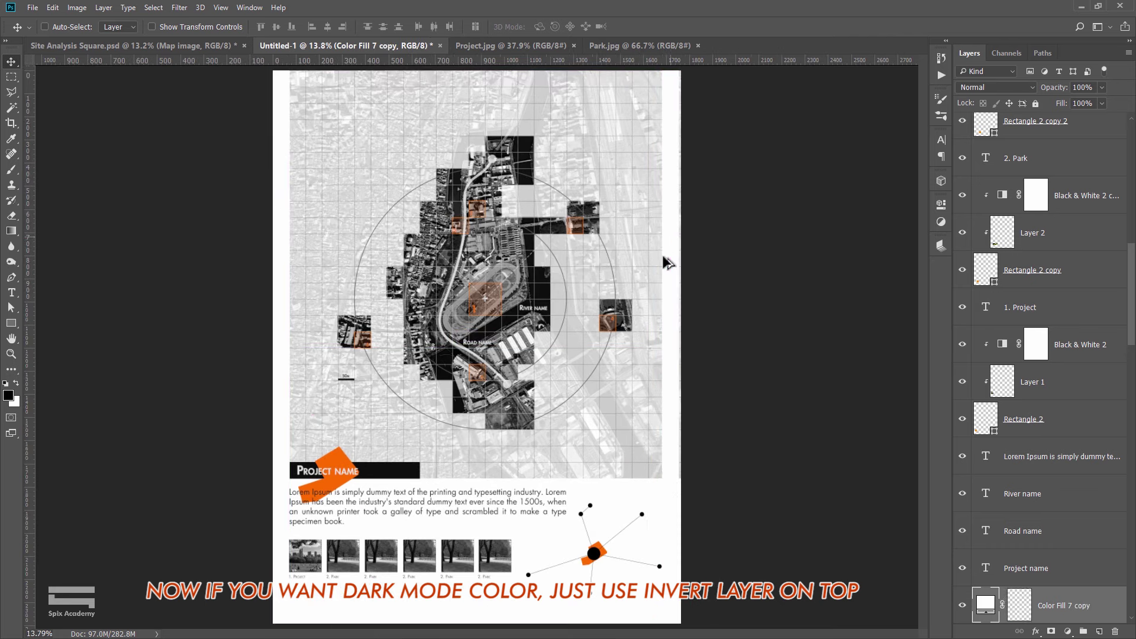
pyautogui.scroll(3, 720, 421)
pyautogui.scroll(2, 713, 425)
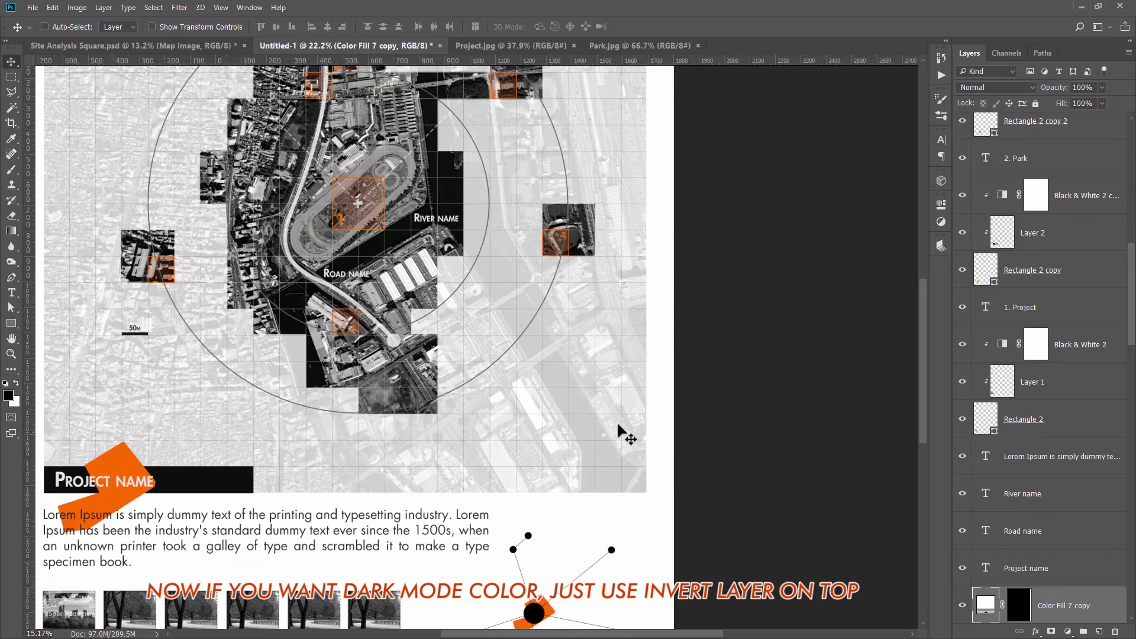
pyautogui.scroll(-5, 698, 426)
pyautogui.moveTo(685, 379); pyautogui.dragTo(507, 237)
# Rotate the copied white strip 90° clockwise, place it along the top edge and nudge it up.
pyautogui.hotkey('ctrl', 't')
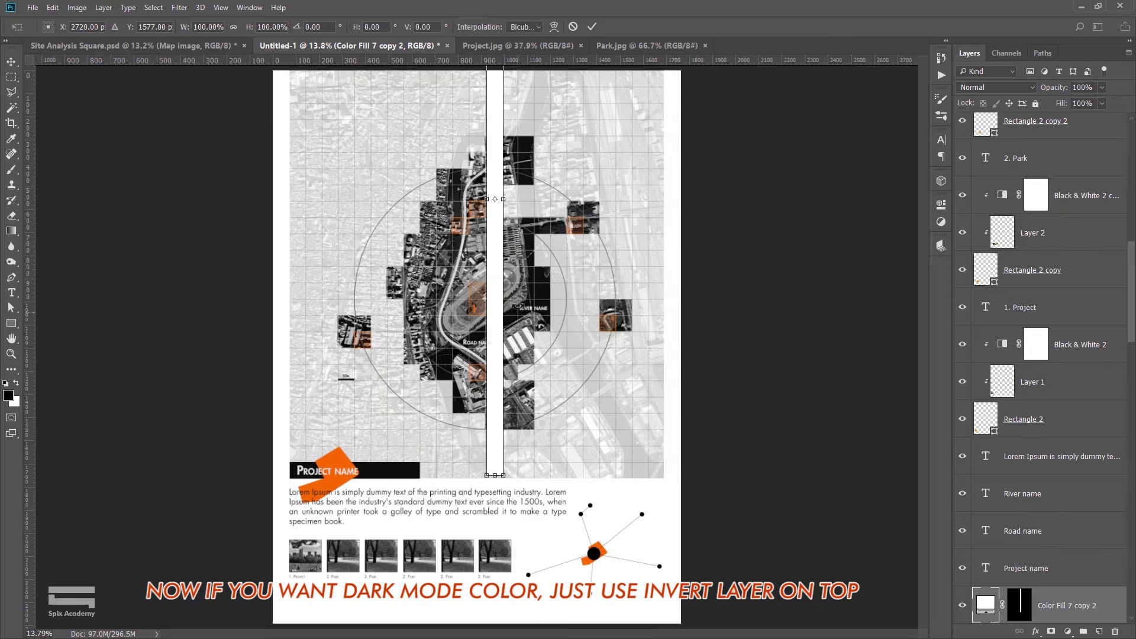
pyautogui.rightClick(498, 269)
pyautogui.click(556, 417)
pyautogui.moveTo(553, 413); pyautogui.dragTo(541, 261)
pyautogui.press('Return')
pyautogui.scroll(5, 445, 127)
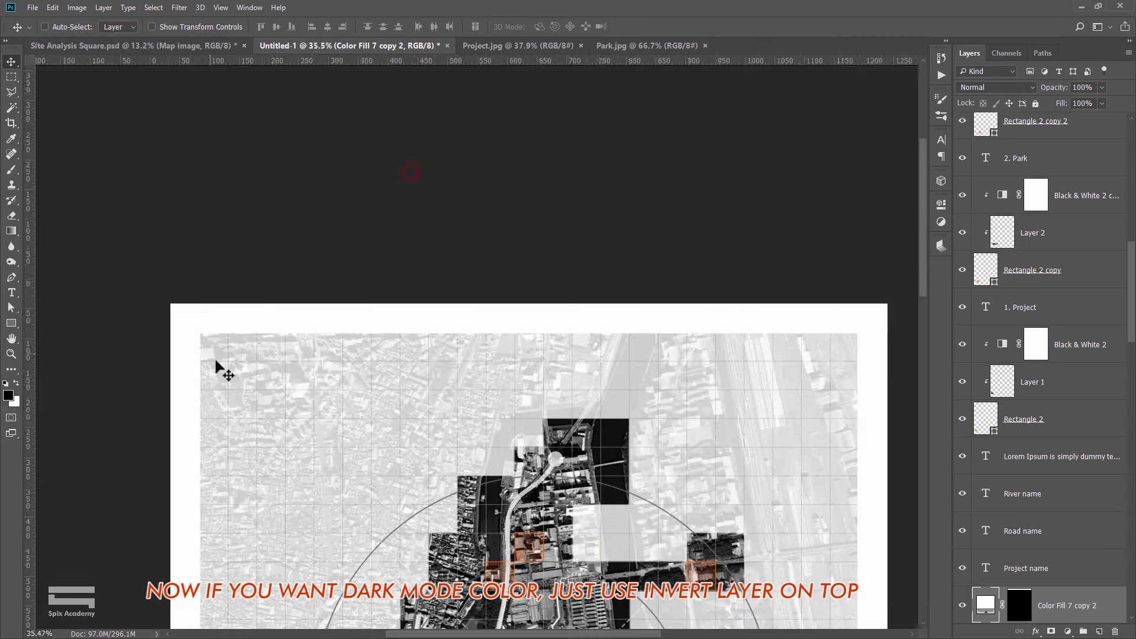
pyautogui.press('Up')
pyautogui.press('Up')
pyautogui.press('Up')
pyautogui.press('Up')
pyautogui.press('Up')
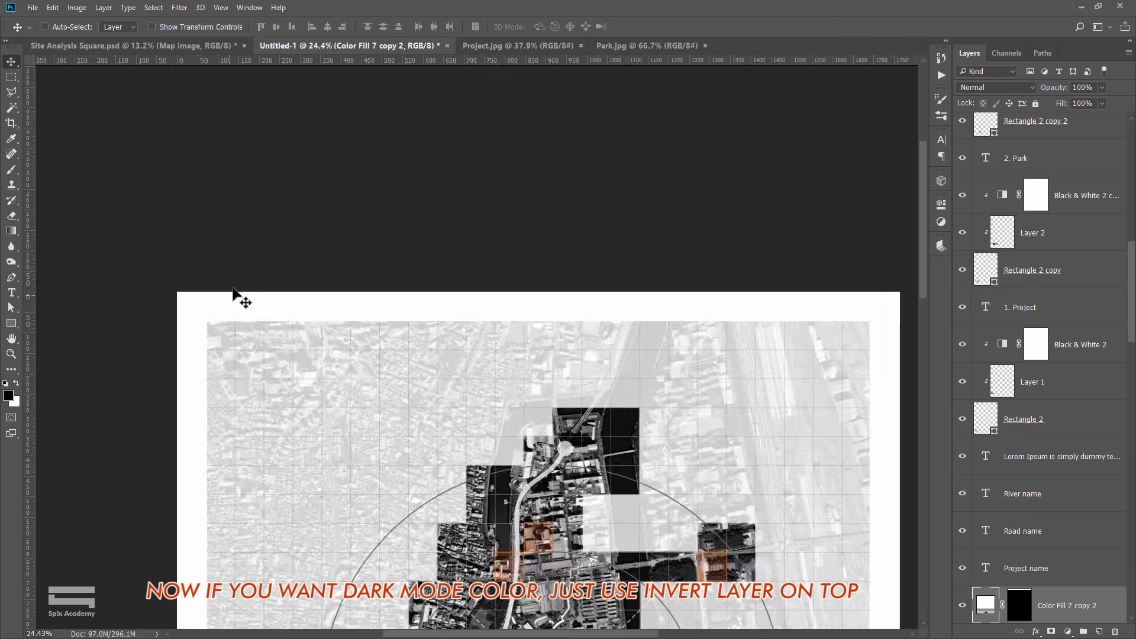
pyautogui.scroll(-5, 236, 297)
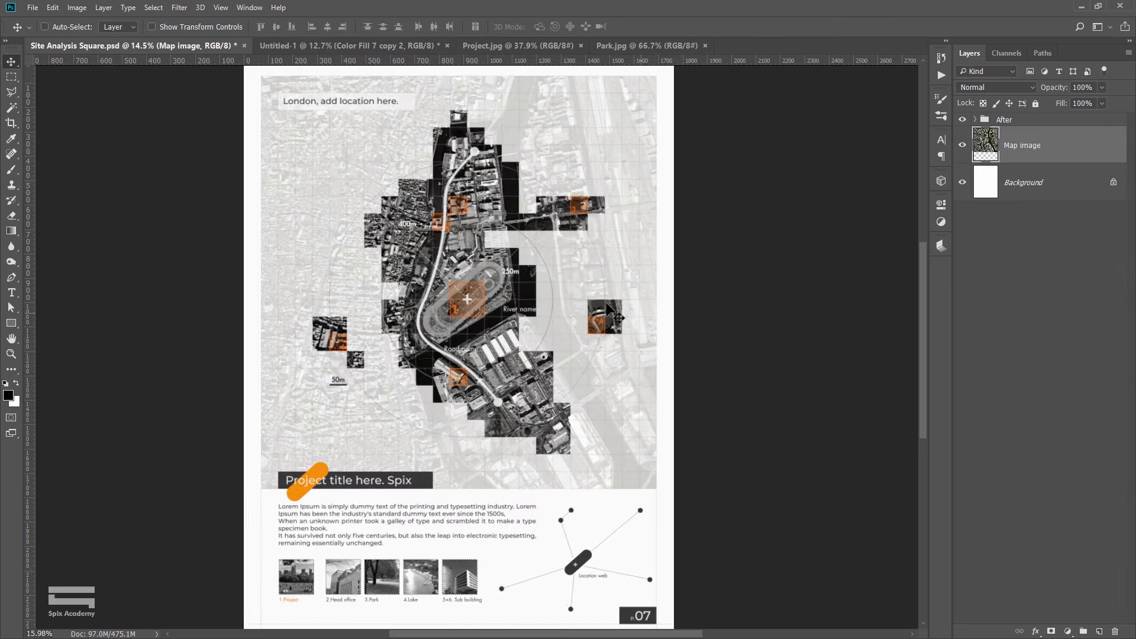
pyautogui.scroll(1, 649, 299)
pyautogui.scroll(1, 650, 300)
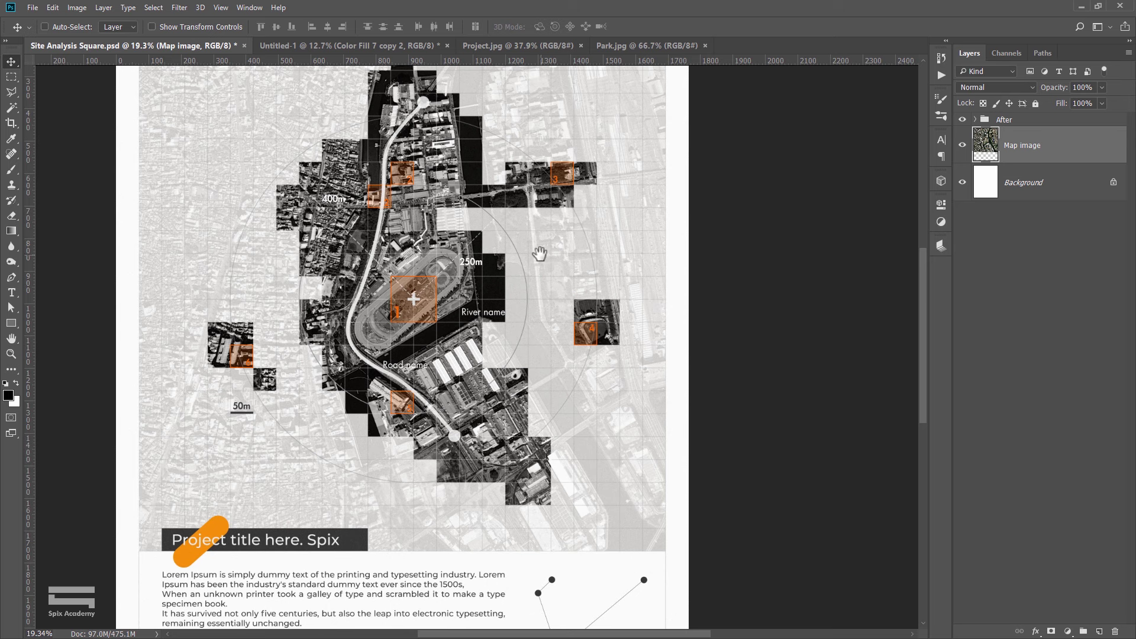
pyautogui.moveTo(540, 254); pyautogui.dragTo(538, 315)
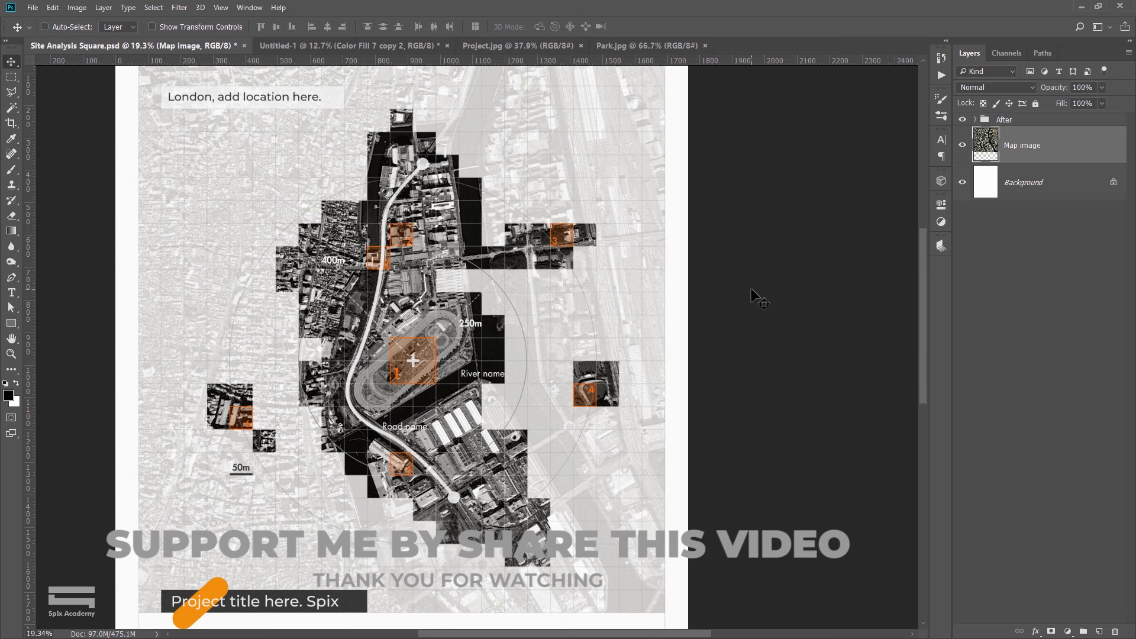
pyautogui.scroll(-1, 752, 290)
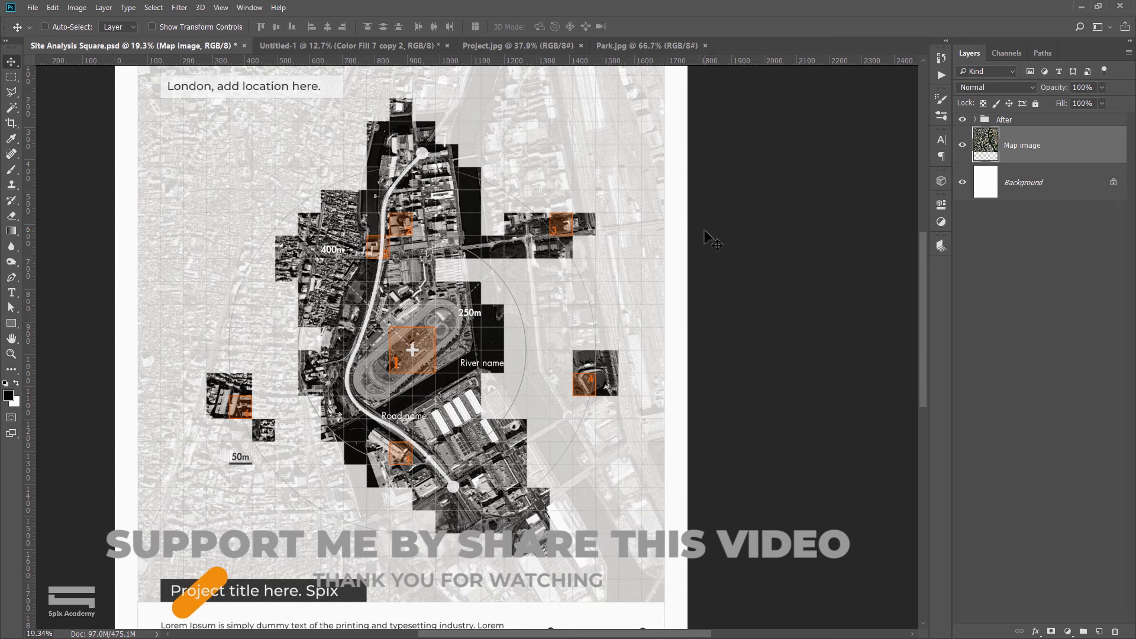
pyautogui.scroll(-1, 713, 240)
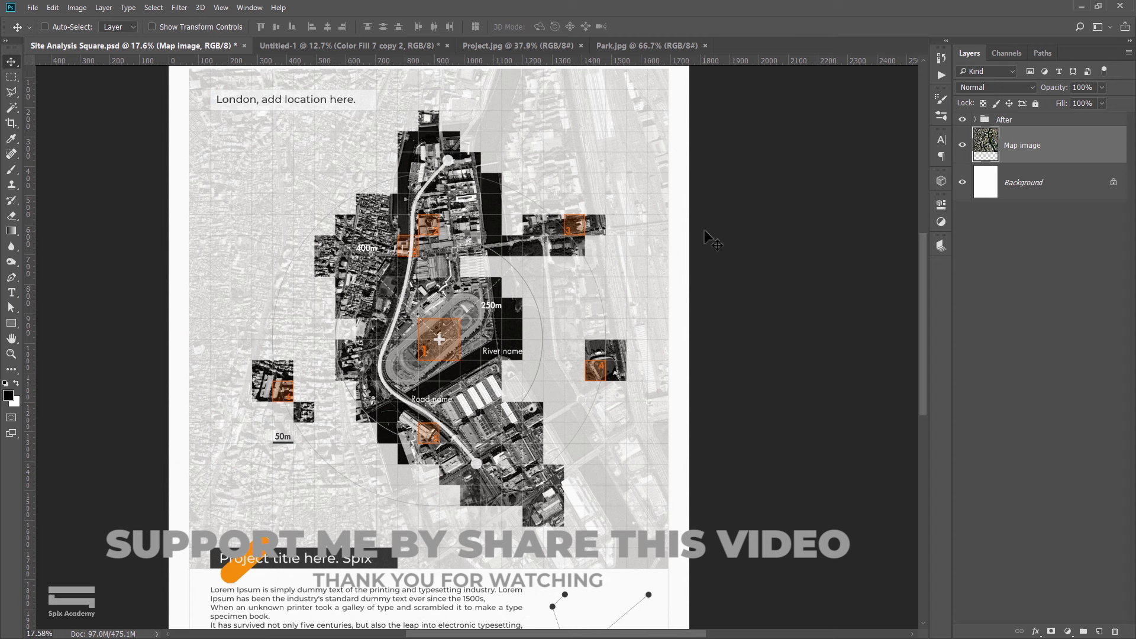
pyautogui.scroll(1, 714, 112)
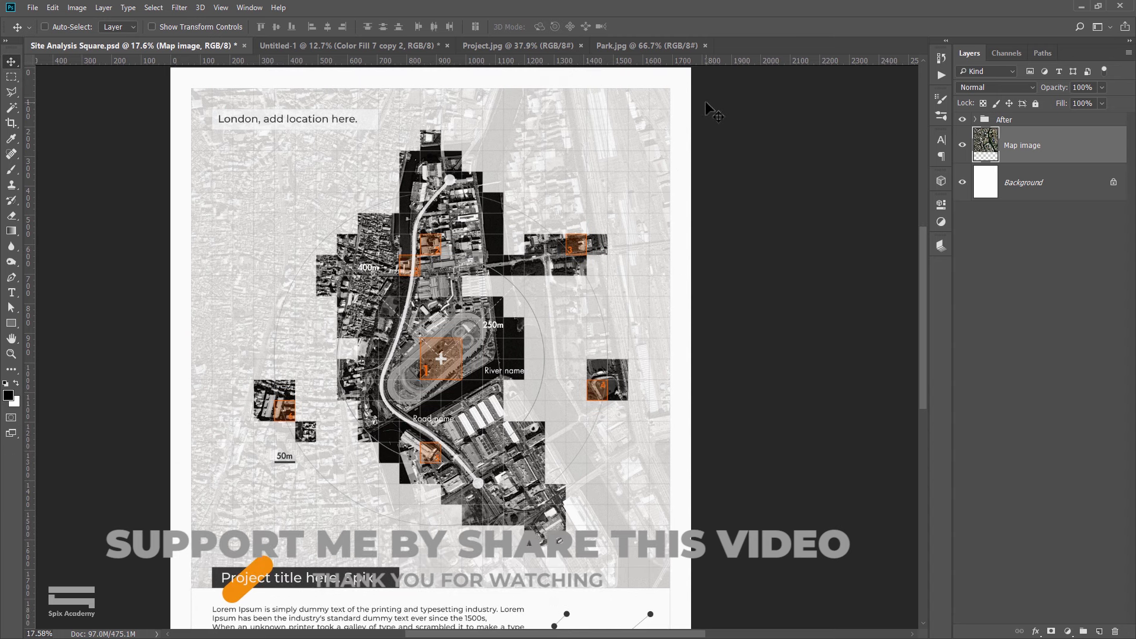